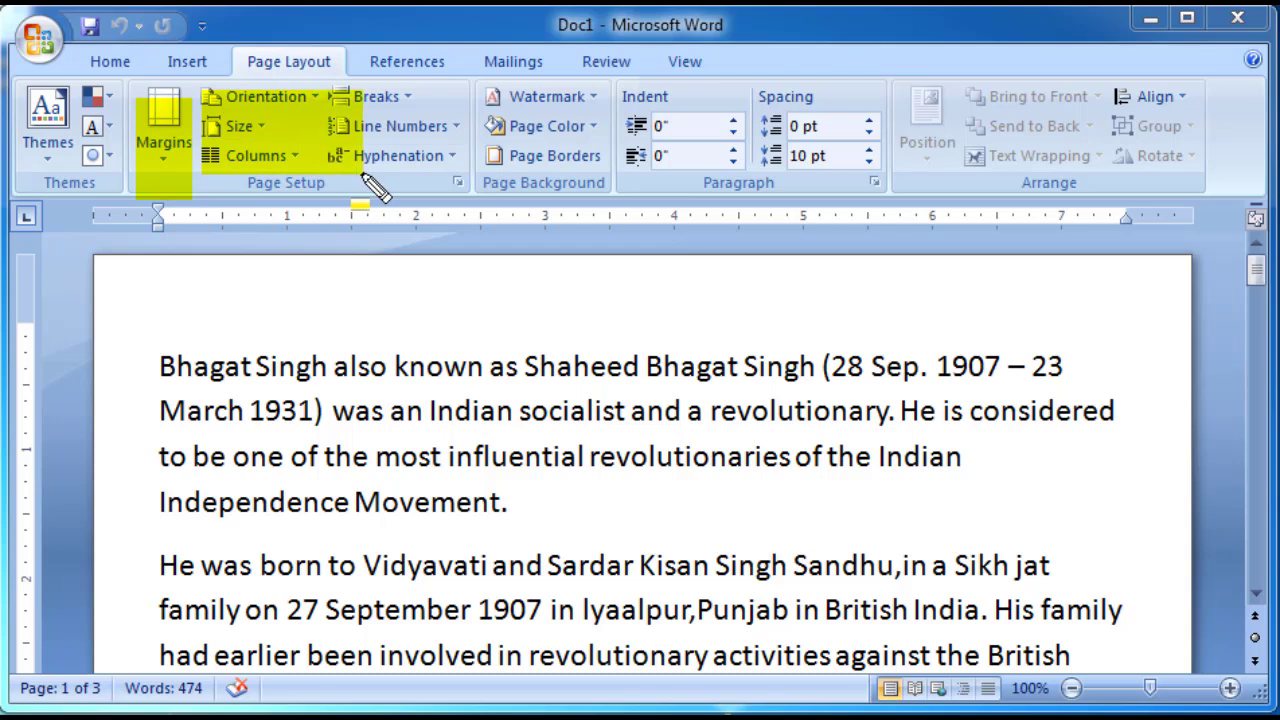
# - Open the Margins gallery to see the Normal, Narrow, Moderate and Wide presets
pyautogui.moveTo(458, 200); pyautogui.dragTo(464, 205)
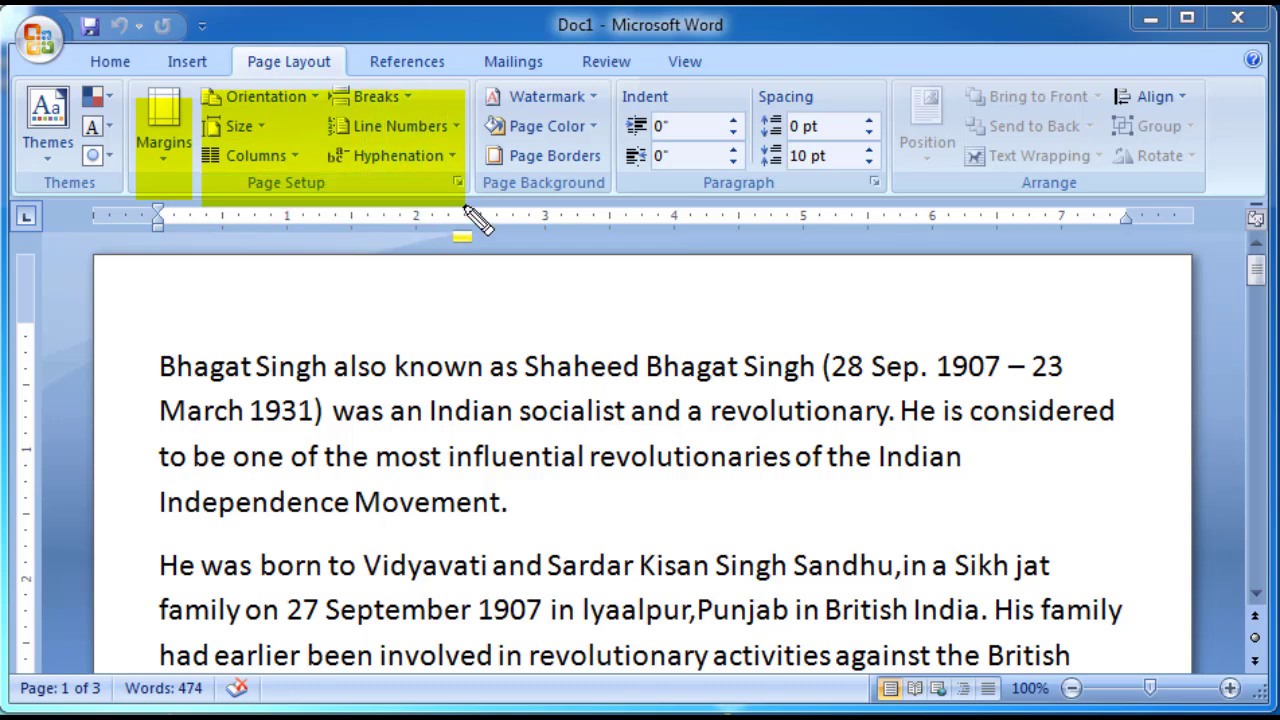
pyautogui.moveTo(486, 92)
pyautogui.mouseDown()
pyautogui.moveTo(592, 207)
pyautogui.moveTo(789, 264)
pyautogui.moveTo(894, 256)
pyautogui.mouseUp()
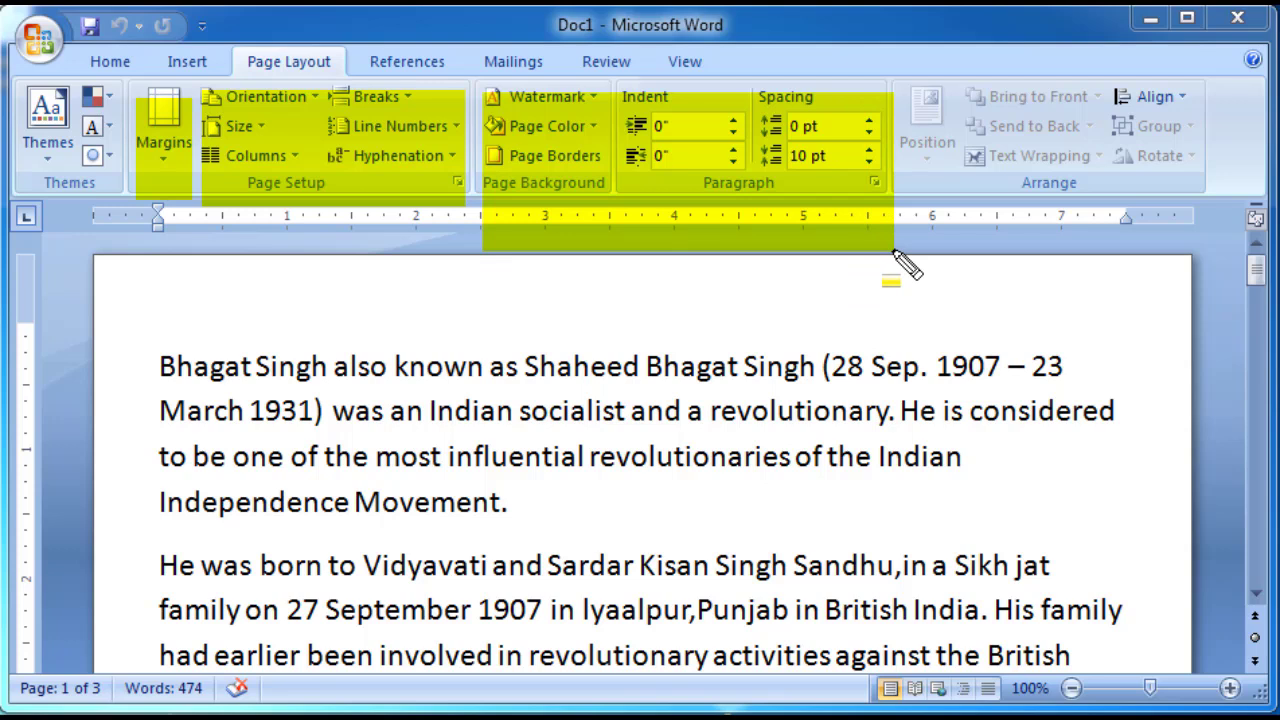
pyautogui.moveTo(900, 88); pyautogui.dragTo(1202, 242)
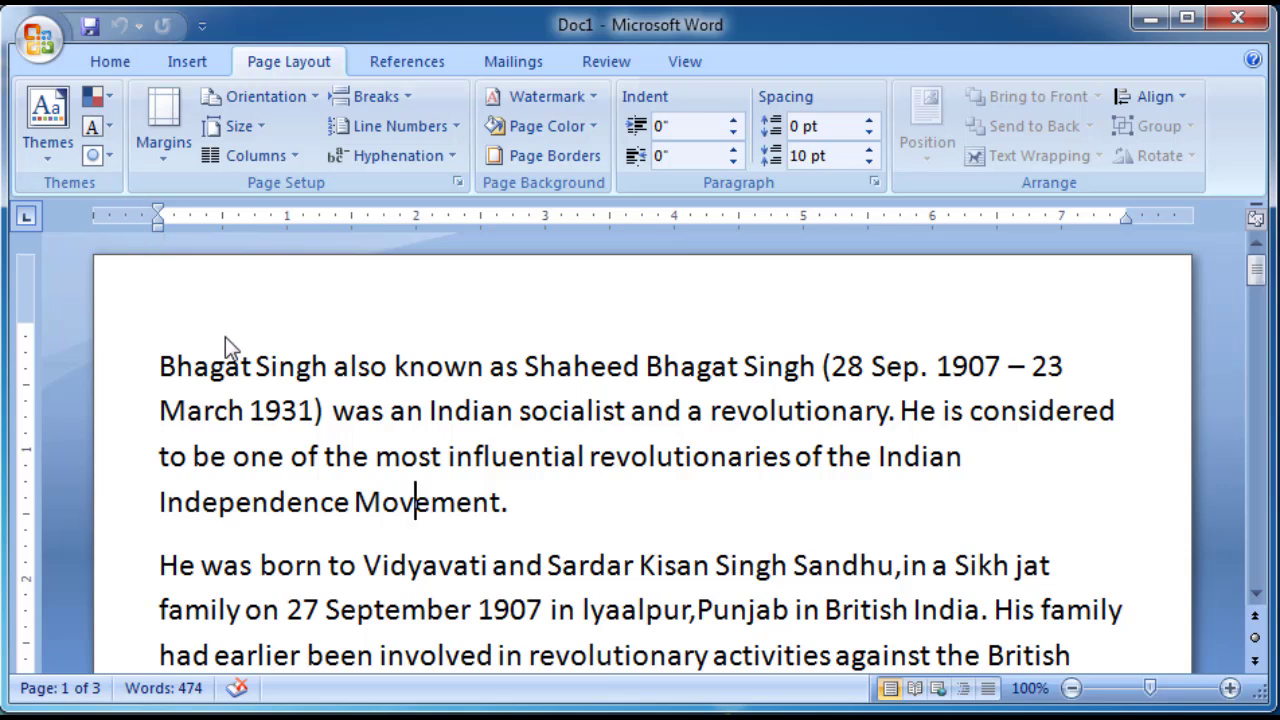
pyautogui.click(164, 150)
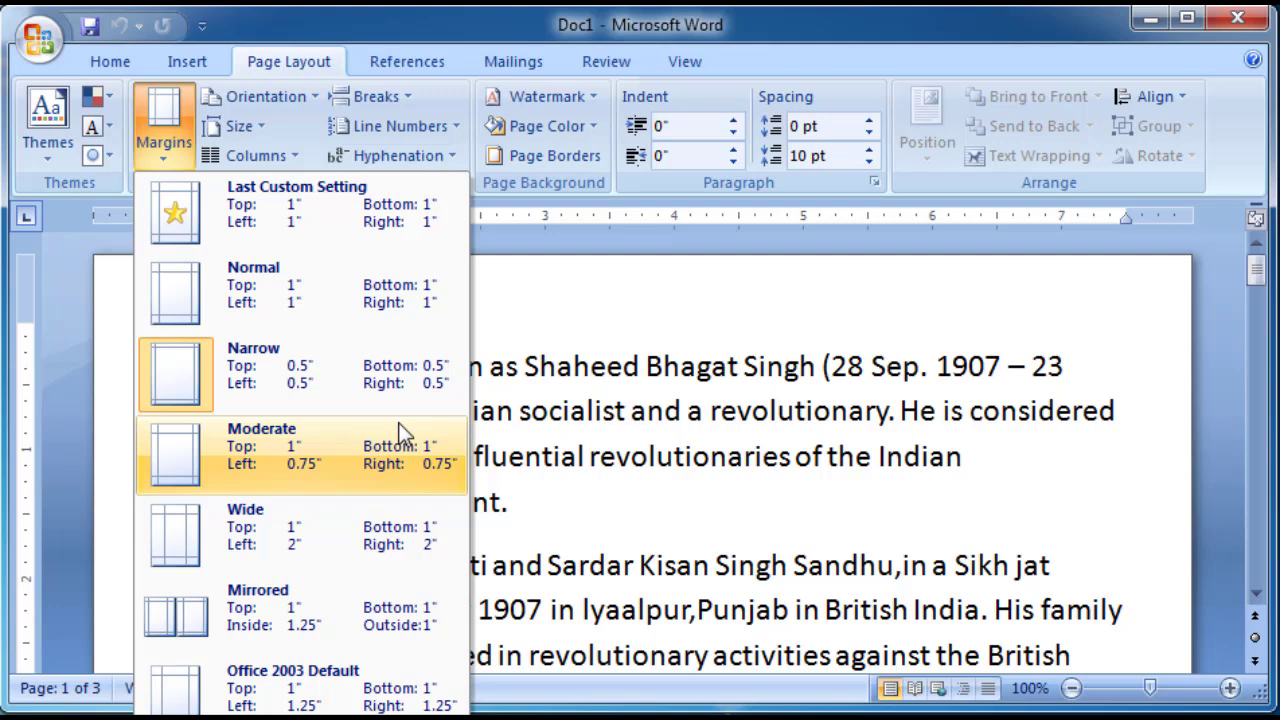
# - Apply Moderate margins (0.75" left and right), then open Custom Margins in Page Setup
pyautogui.click(327, 475)
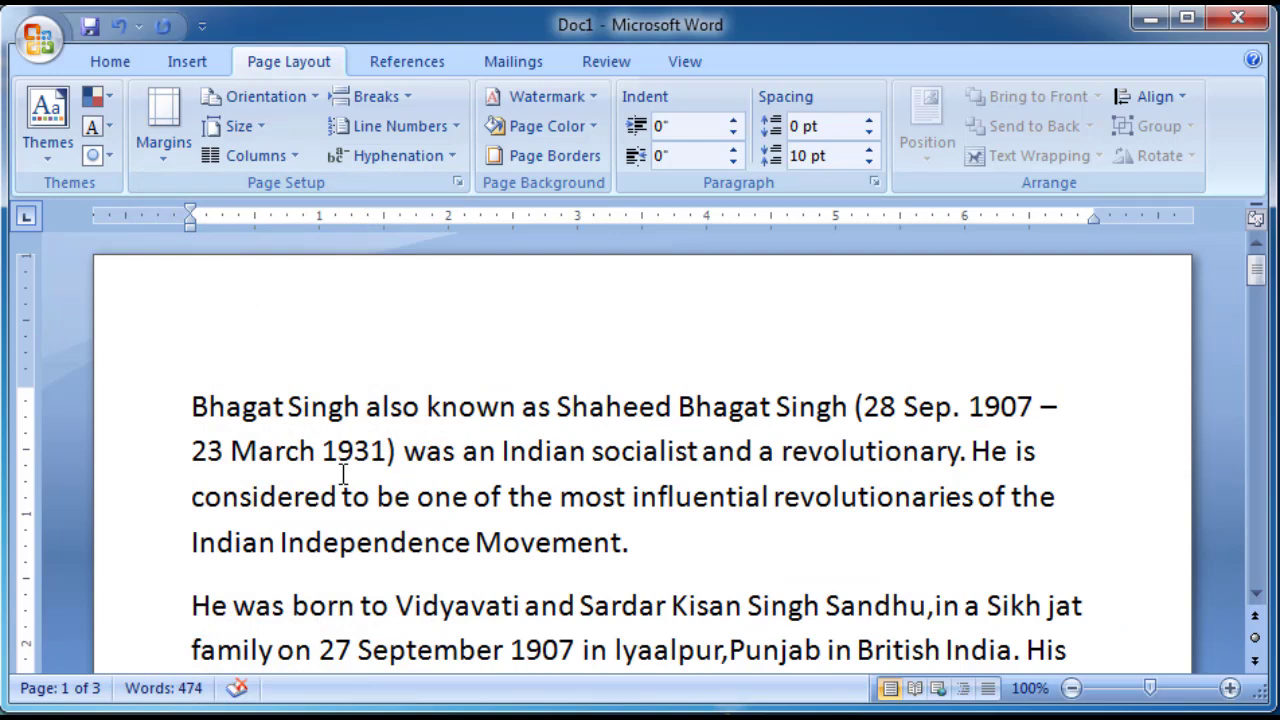
pyautogui.click(160, 148)
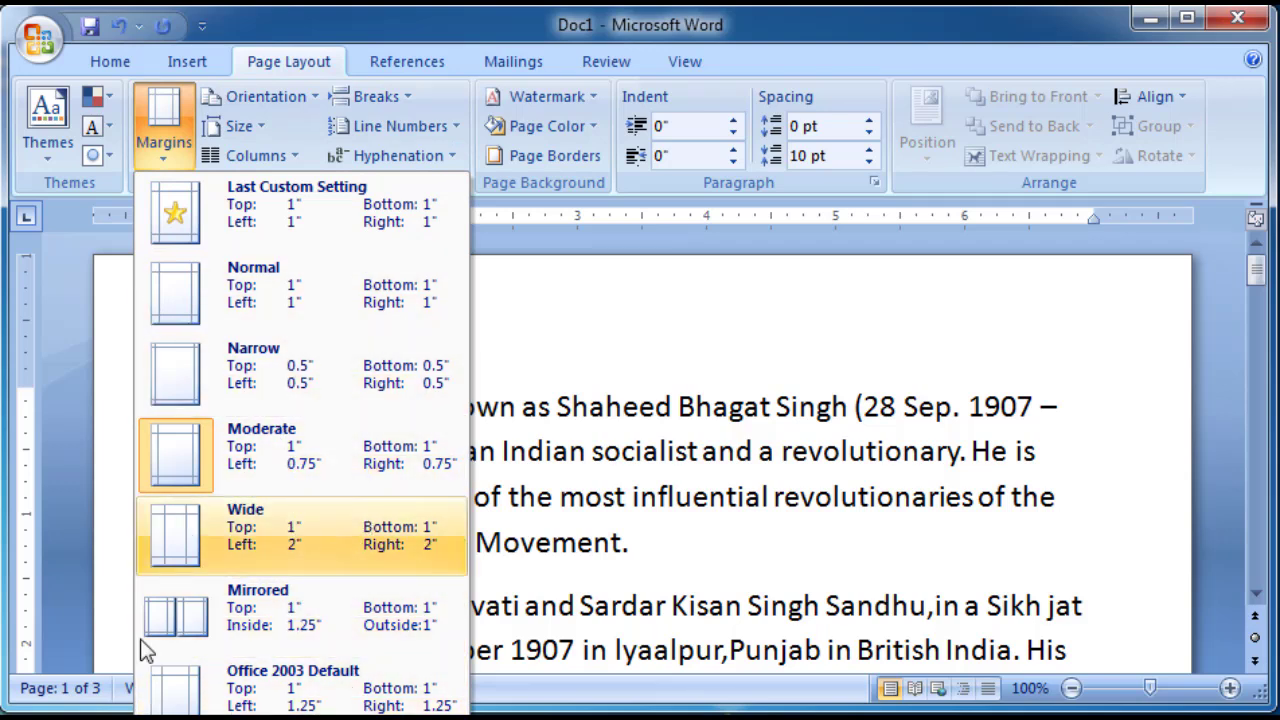
pyautogui.click(250, 714)
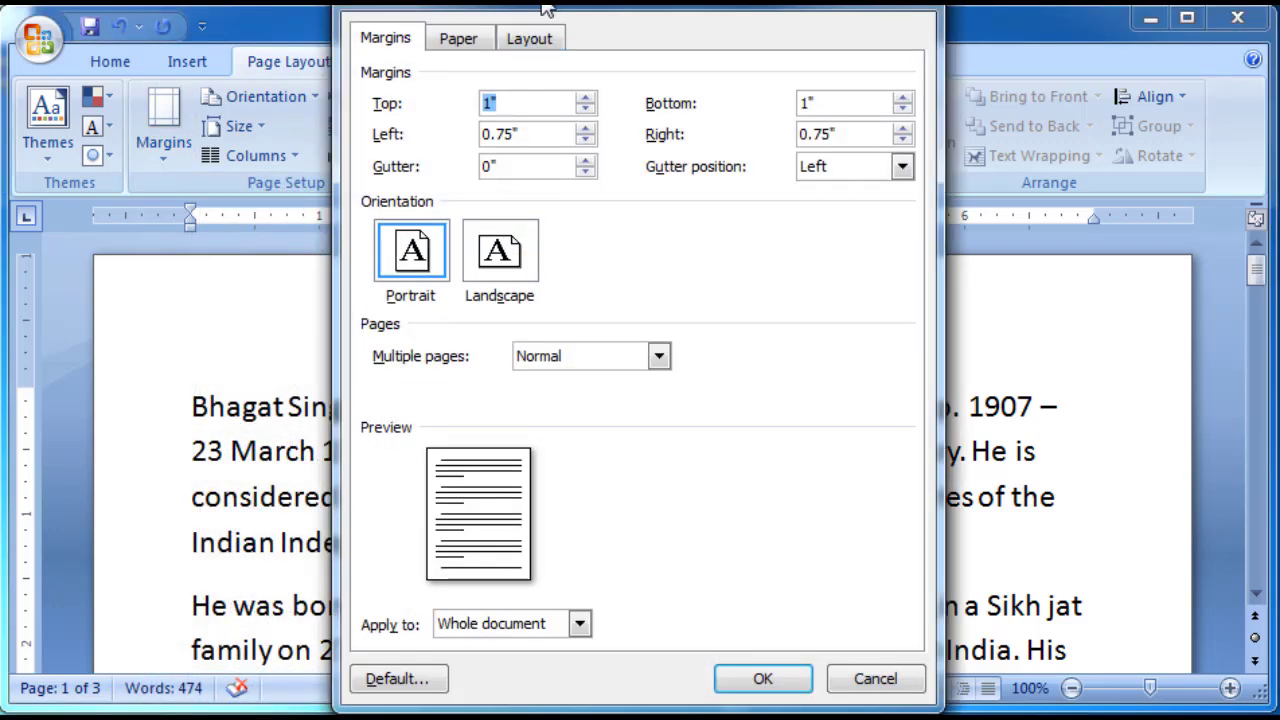
# - Set the left margin to 1 and keep Portrait orientation after briefly trying Landscape
pyautogui.moveTo(557, 3); pyautogui.dragTo(529, 81)
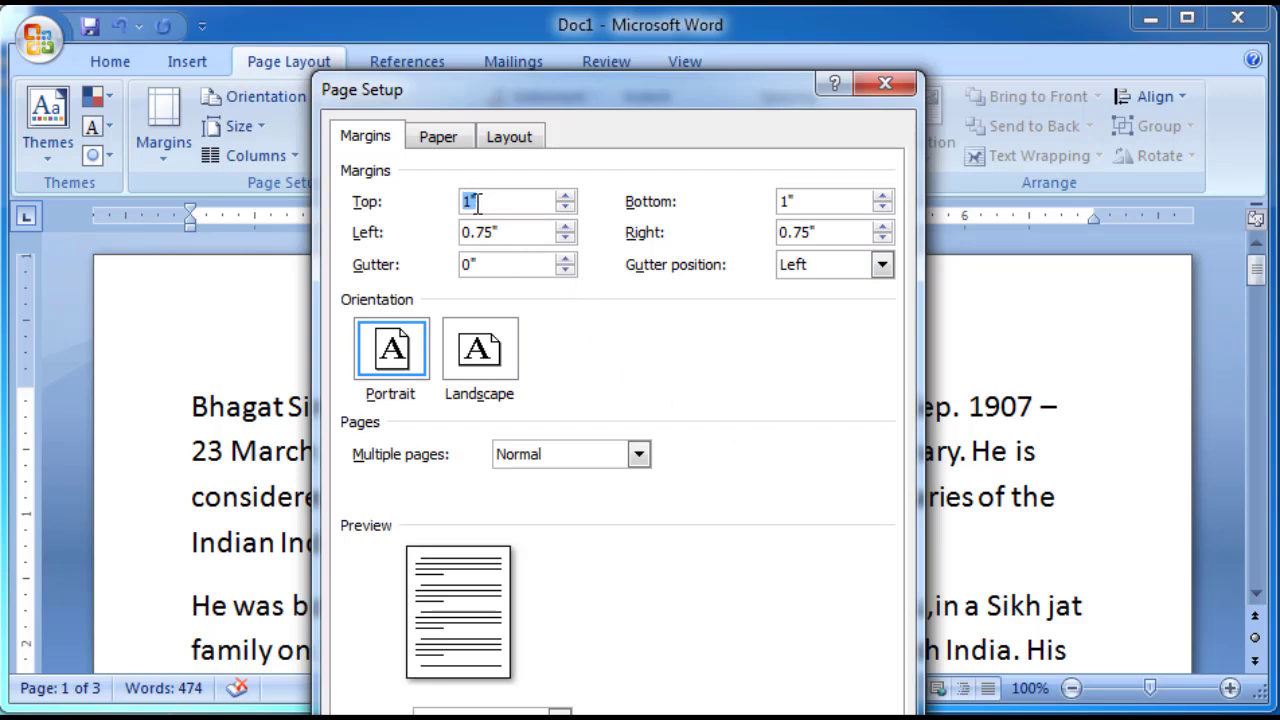
pyautogui.click(476, 232)
pyautogui.hotkey('shift', 'End')
pyautogui.doubleClick(480, 240)
pyautogui.write('1')
pyautogui.click(832, 236)
pyautogui.click(495, 372)
pyautogui.click(372, 336)
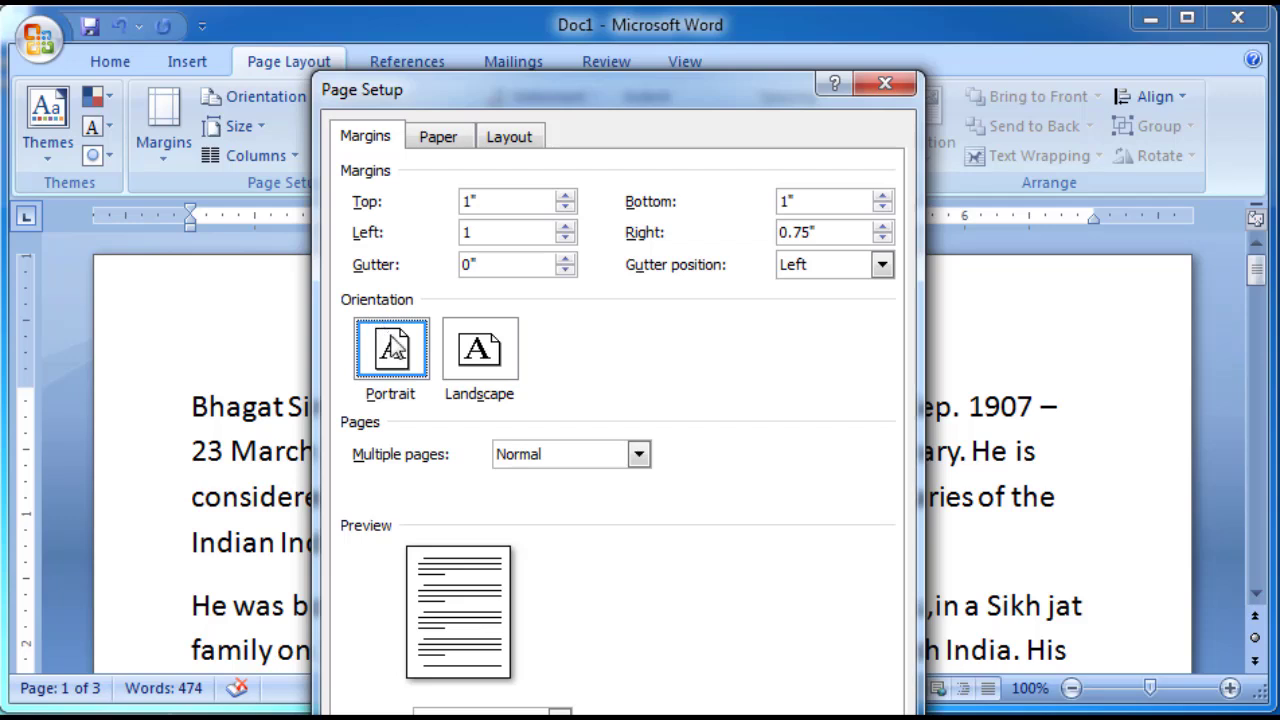
pyautogui.click(569, 451)
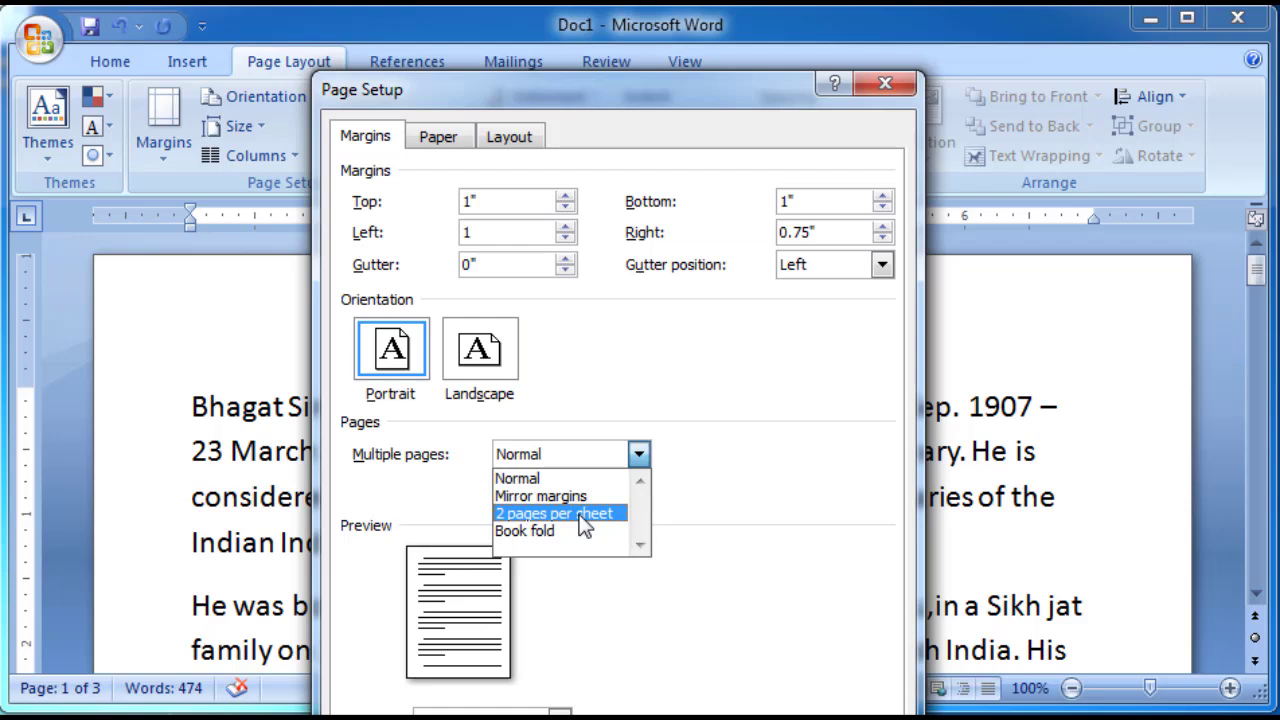
# - Try Book fold with All sheets, then Mirror margins, ending on 2 pages per sheet
pyautogui.click(568, 535)
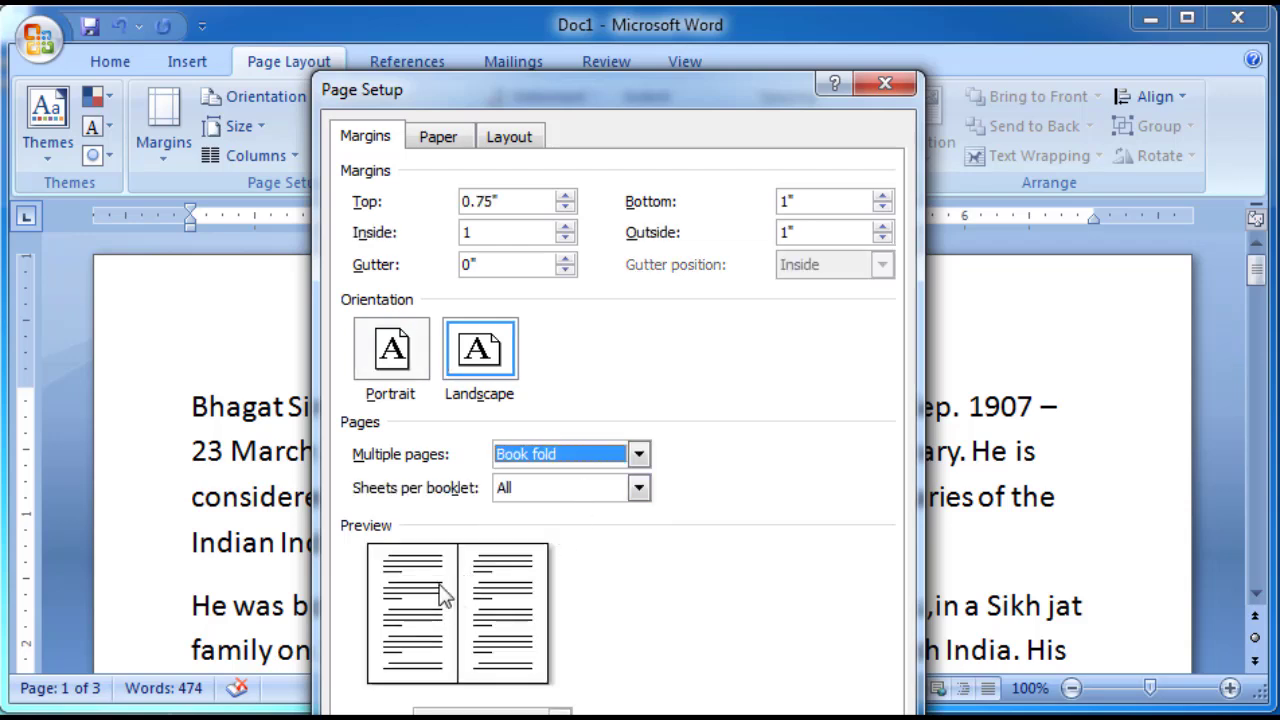
pyautogui.click(572, 482)
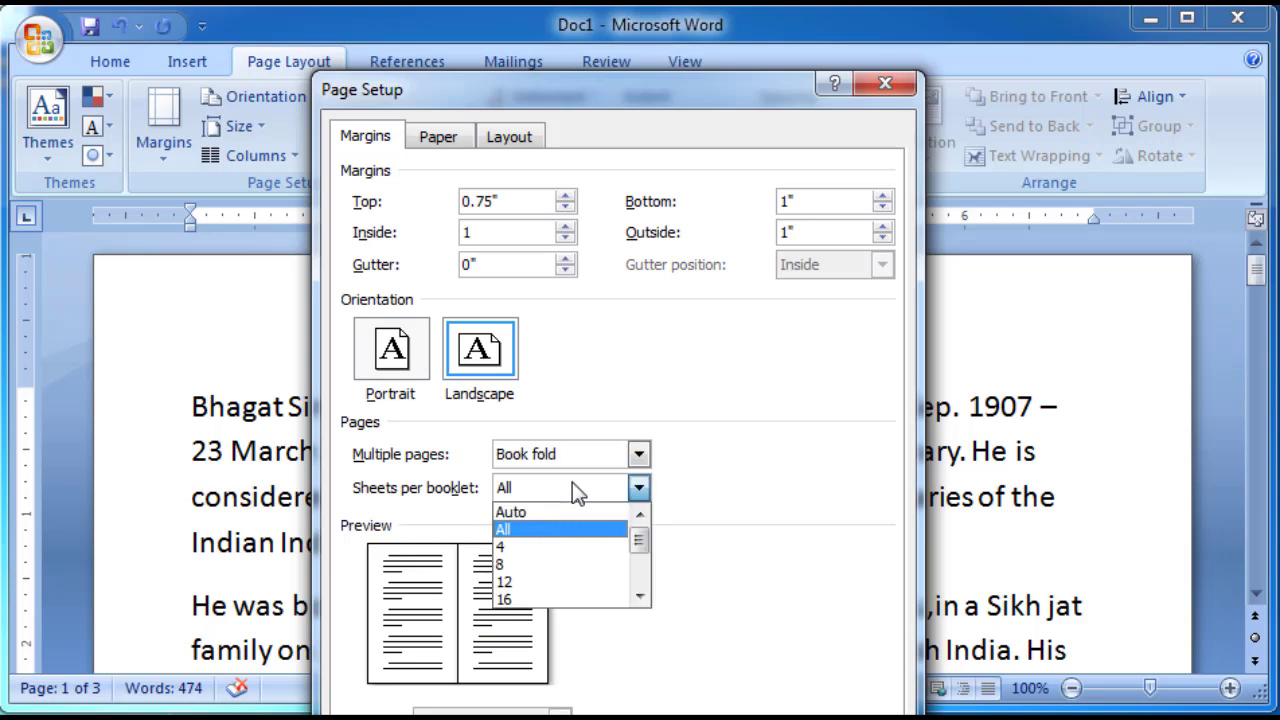
pyautogui.click(572, 482)
pyautogui.click(595, 454)
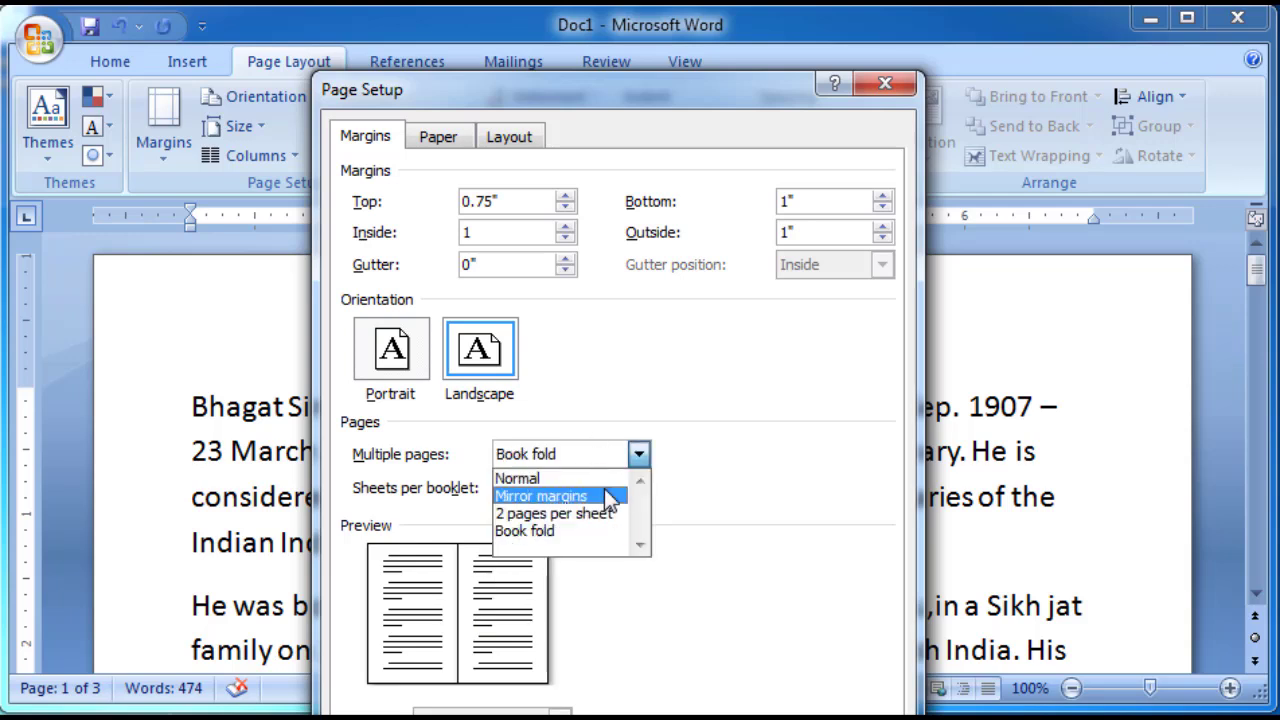
pyautogui.click(606, 495)
pyautogui.click(608, 462)
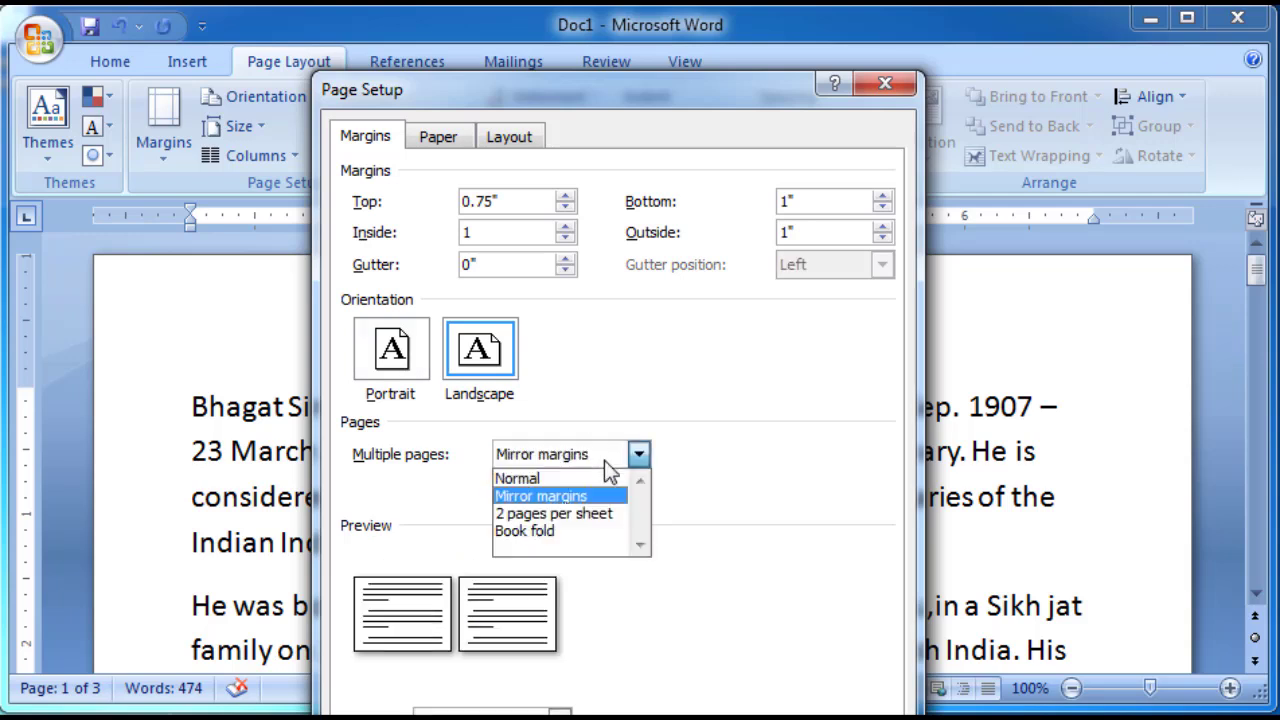
pyautogui.click(609, 516)
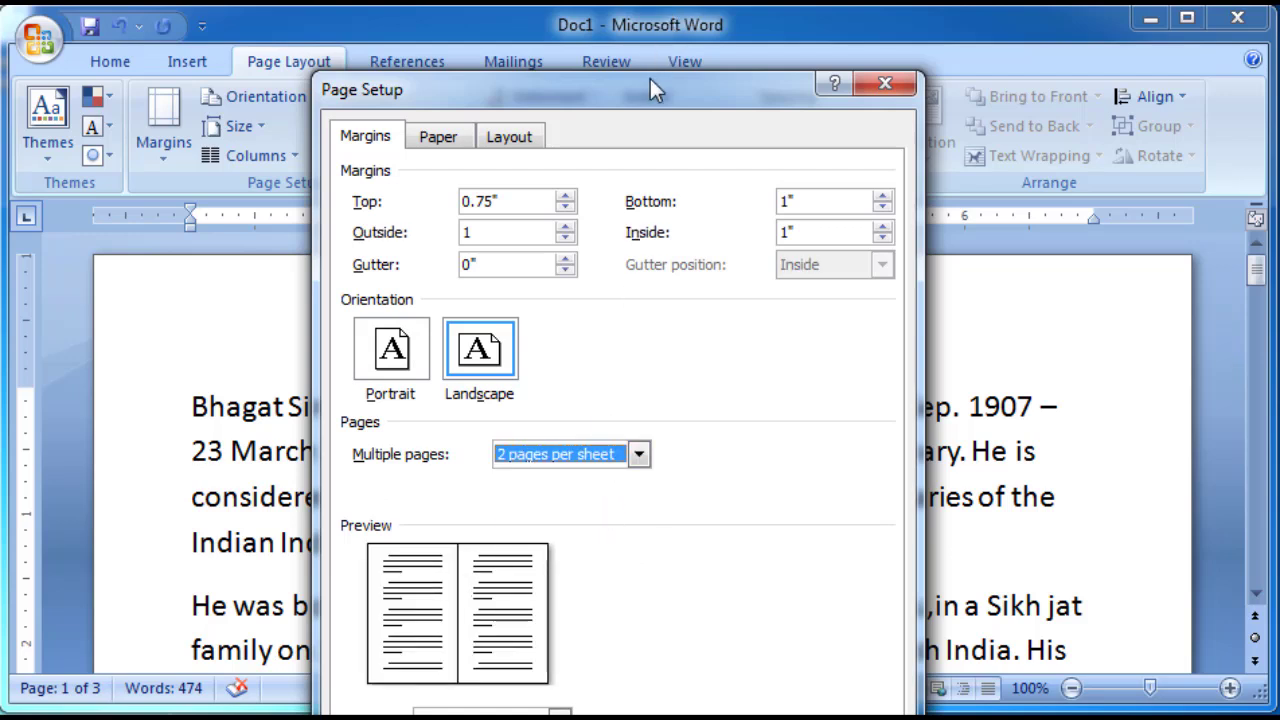
pyautogui.moveTo(650, 80); pyautogui.dragTo(646, 20)
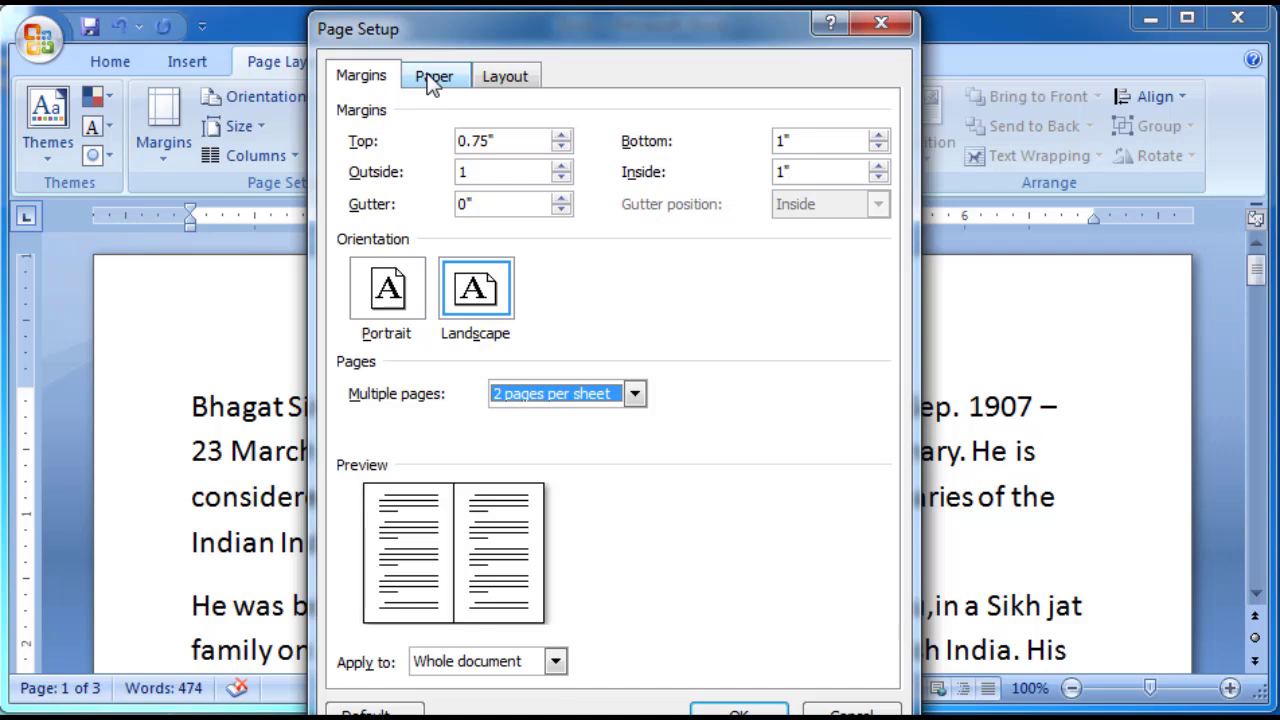
# - Set Vertical alignment to Center on the Layout tab, then go back to Margins
pyautogui.click(433, 77)
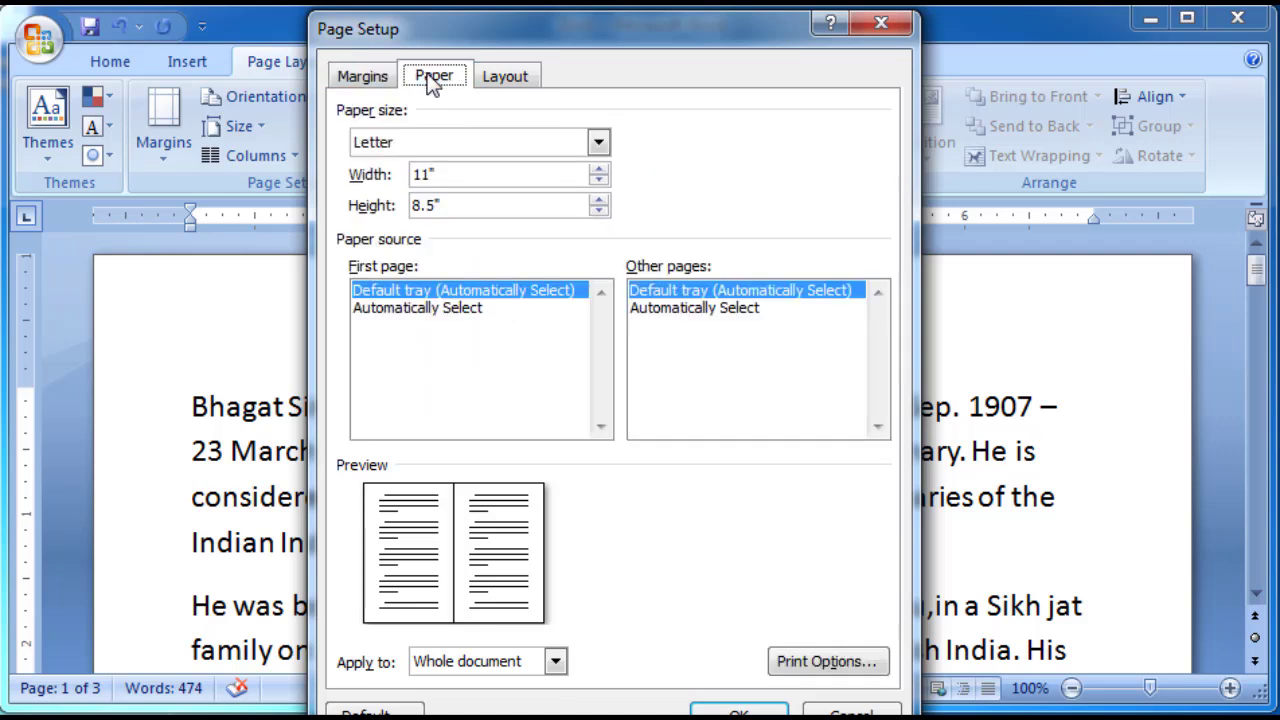
pyautogui.click(505, 77)
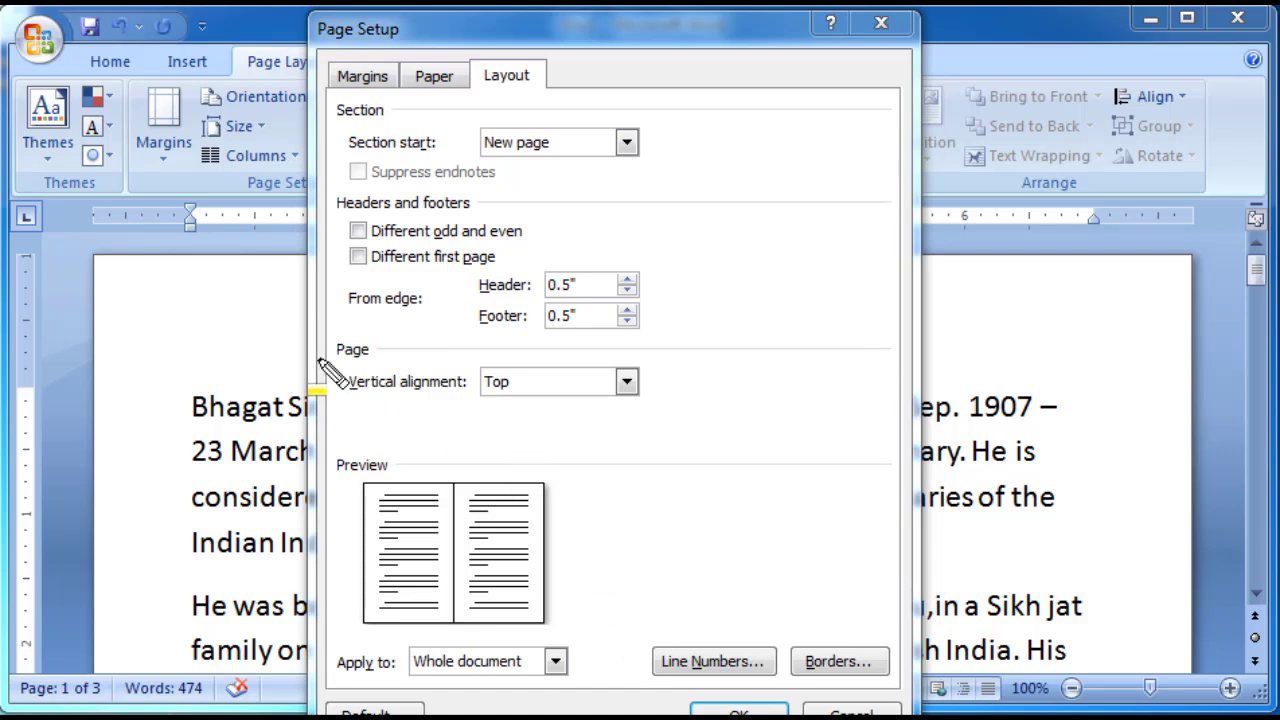
pyautogui.moveTo(324, 362)
pyautogui.mouseDown()
pyautogui.moveTo(558, 478)
pyautogui.moveTo(686, 440)
pyautogui.mouseUp()
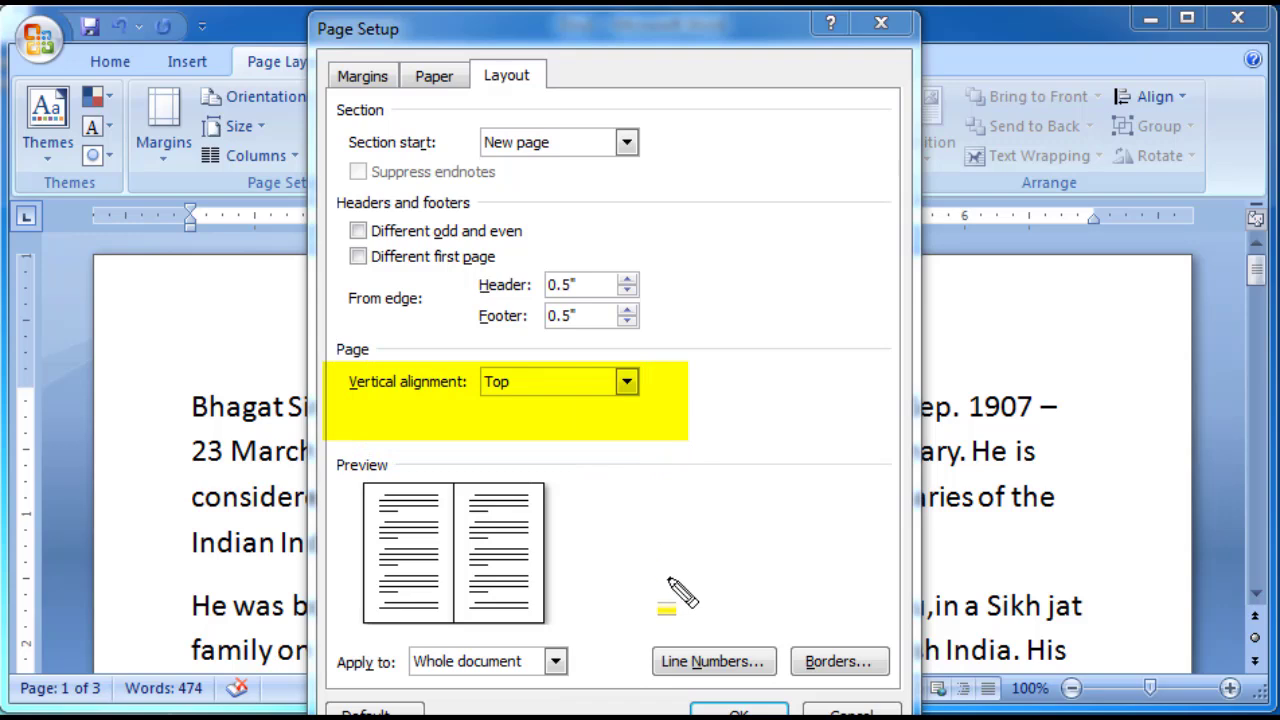
pyautogui.press('Escape')
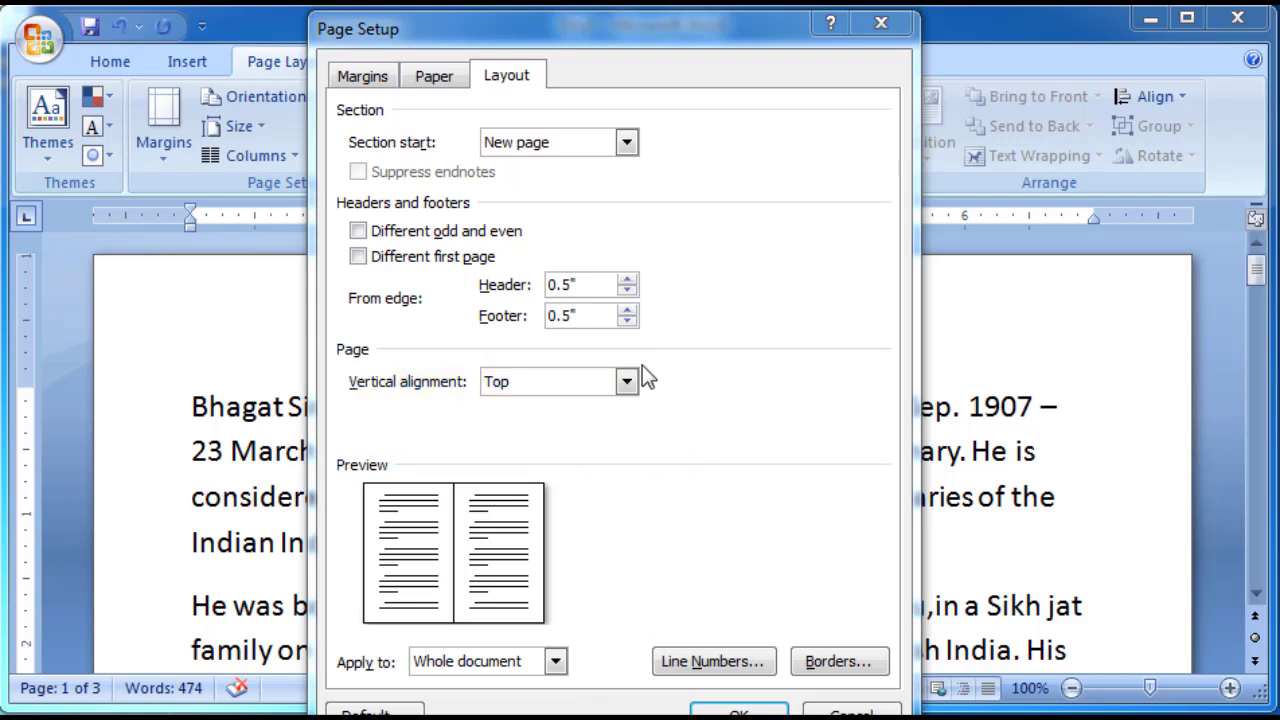
pyautogui.click(626, 384)
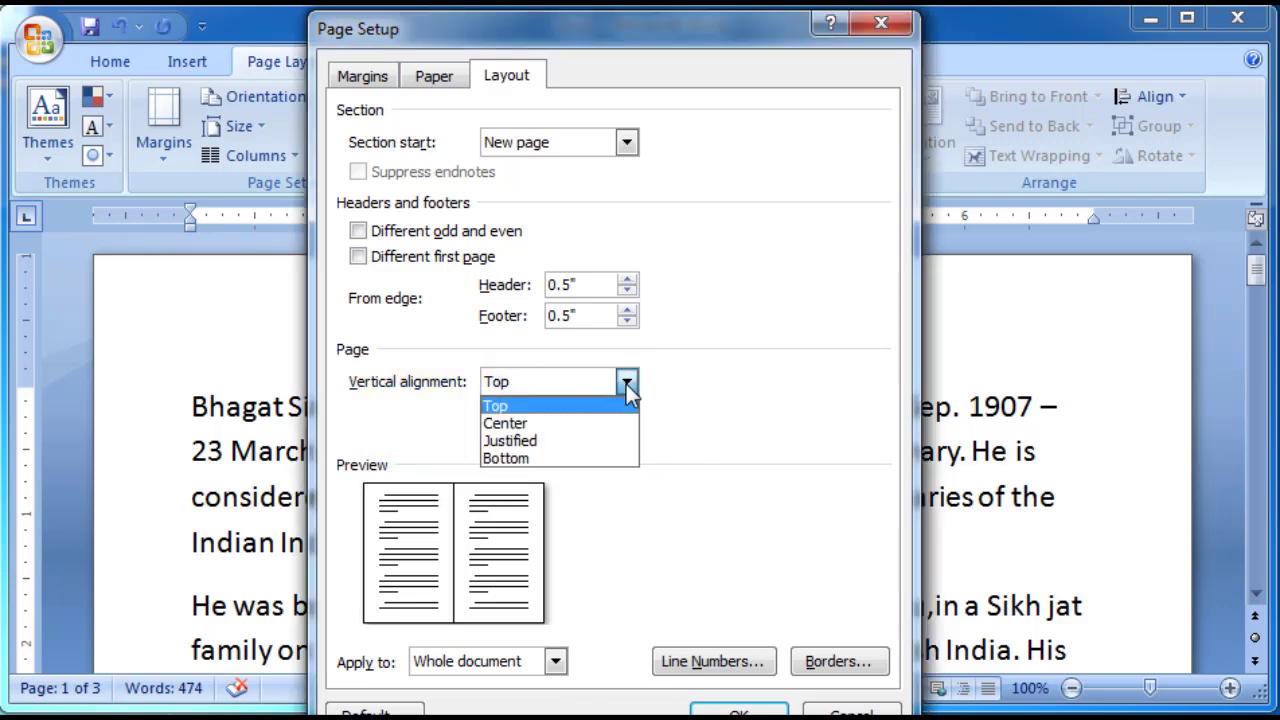
pyautogui.click(603, 427)
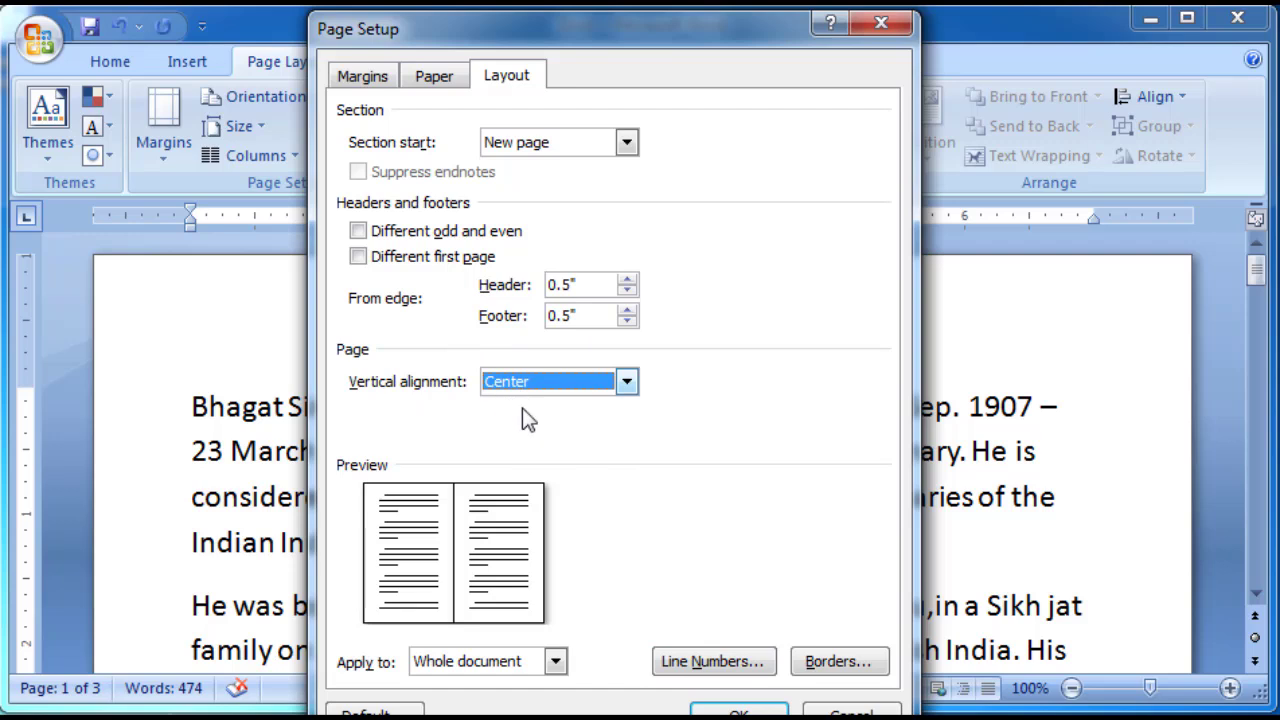
pyautogui.click(389, 80)
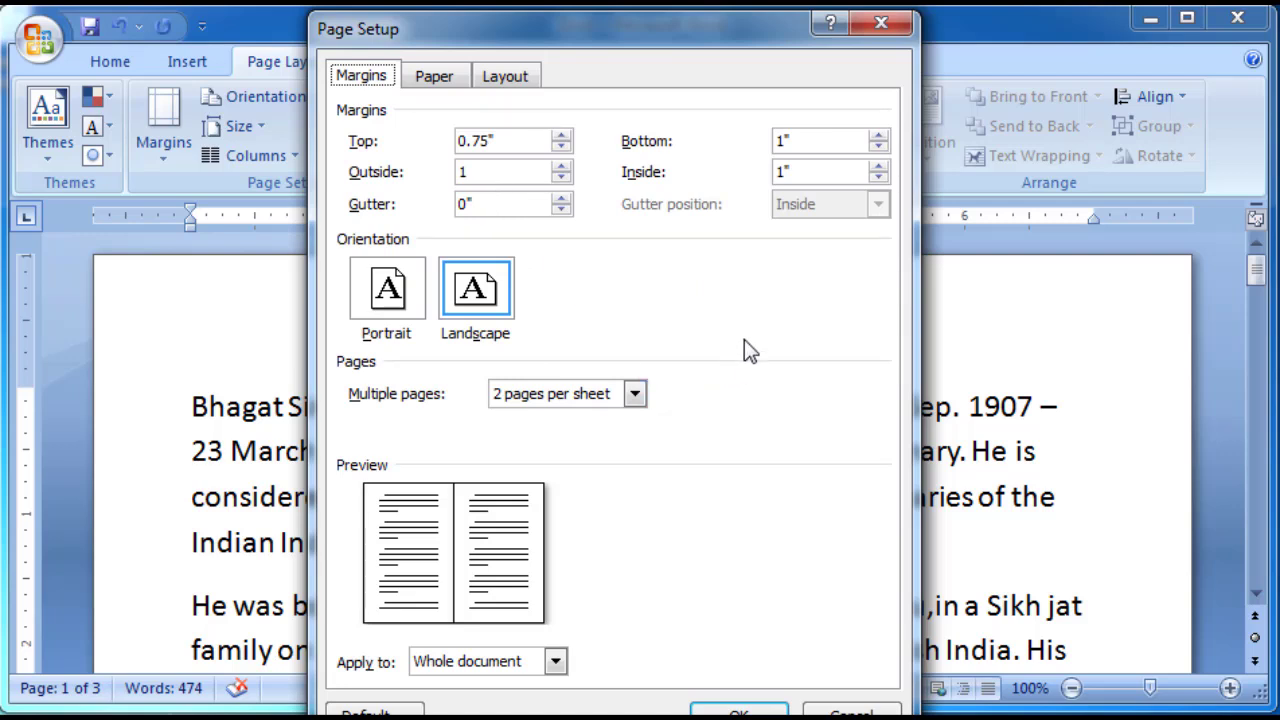
# - Set Multiple pages back to Normal so each sheet previews a single page
pyautogui.click(502, 204)
pyautogui.click(634, 393)
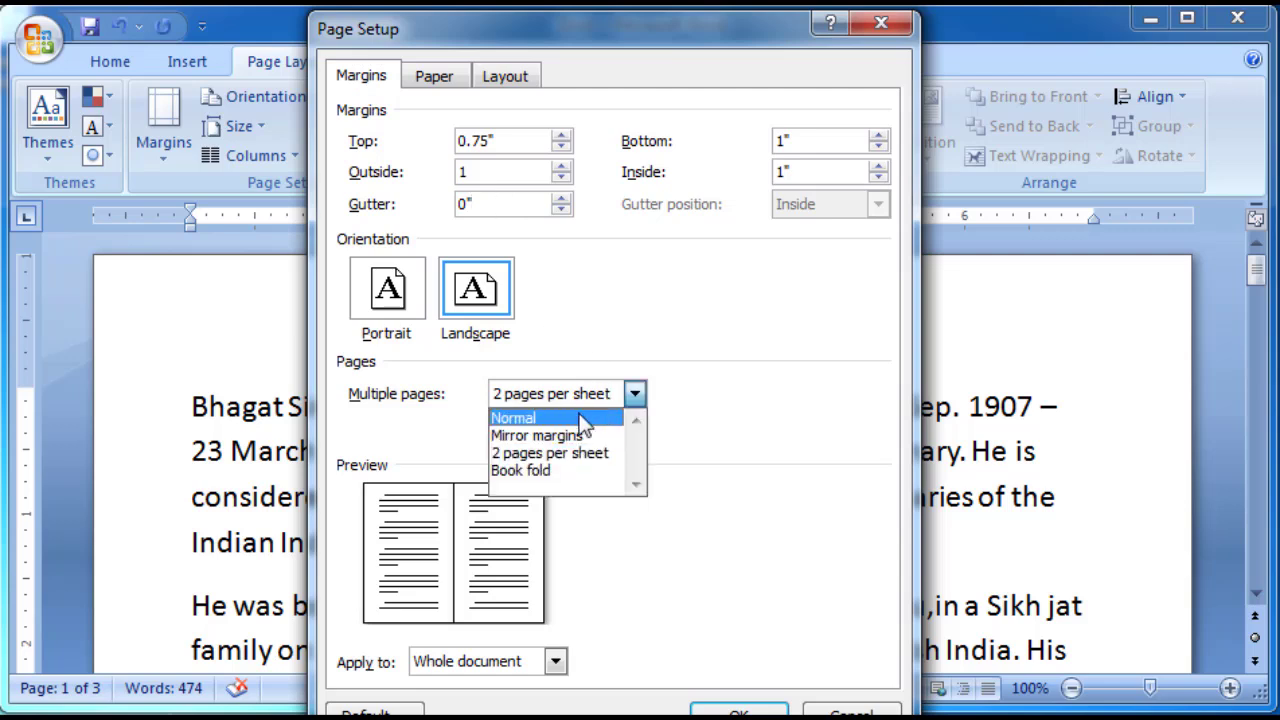
pyautogui.click(583, 420)
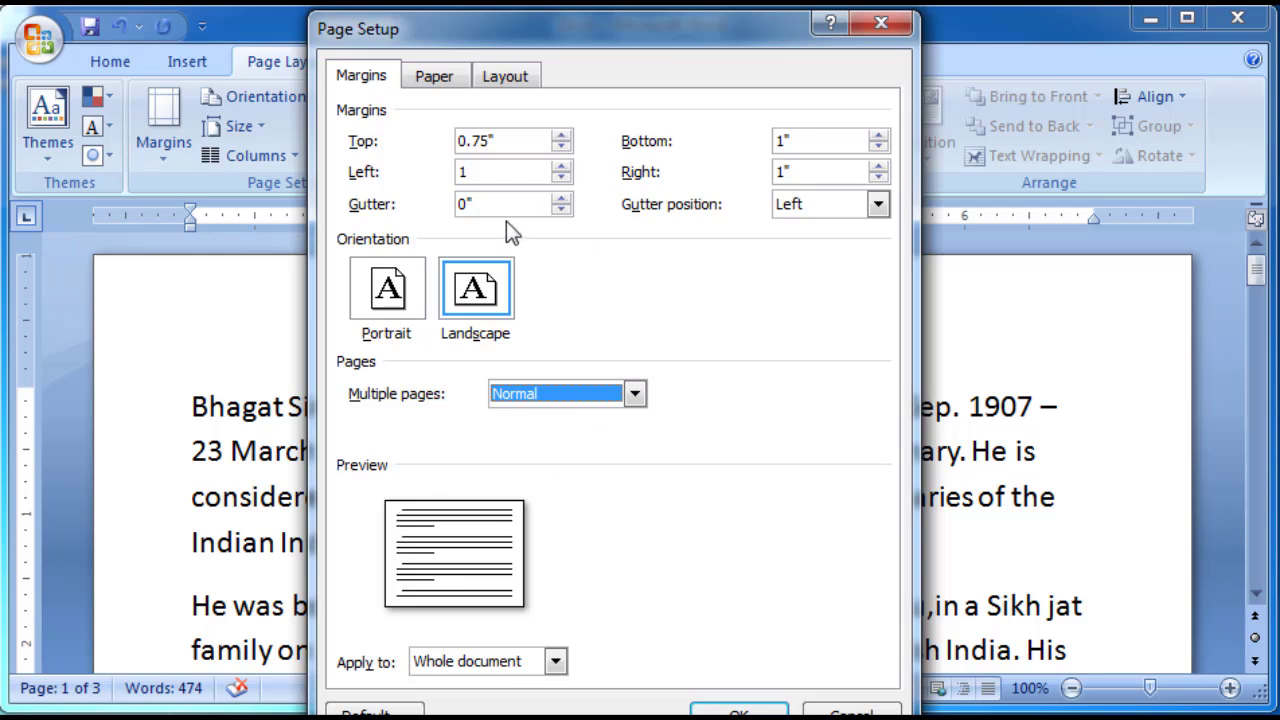
# - Raise the gutter to 0.6", set its position to Left, and apply the settings
pyautogui.click(561, 199)
pyautogui.click(561, 199)
pyautogui.click(561, 199)
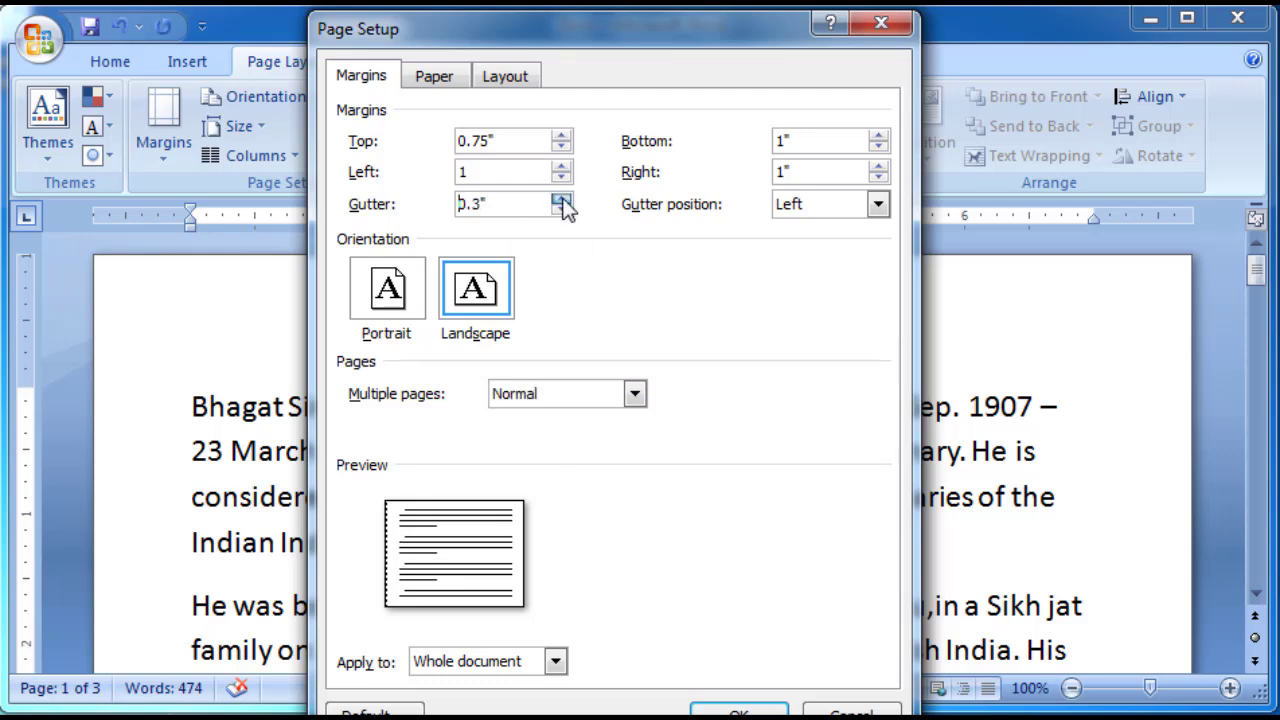
pyautogui.click(561, 199)
pyautogui.click(561, 199)
pyautogui.click(561, 199)
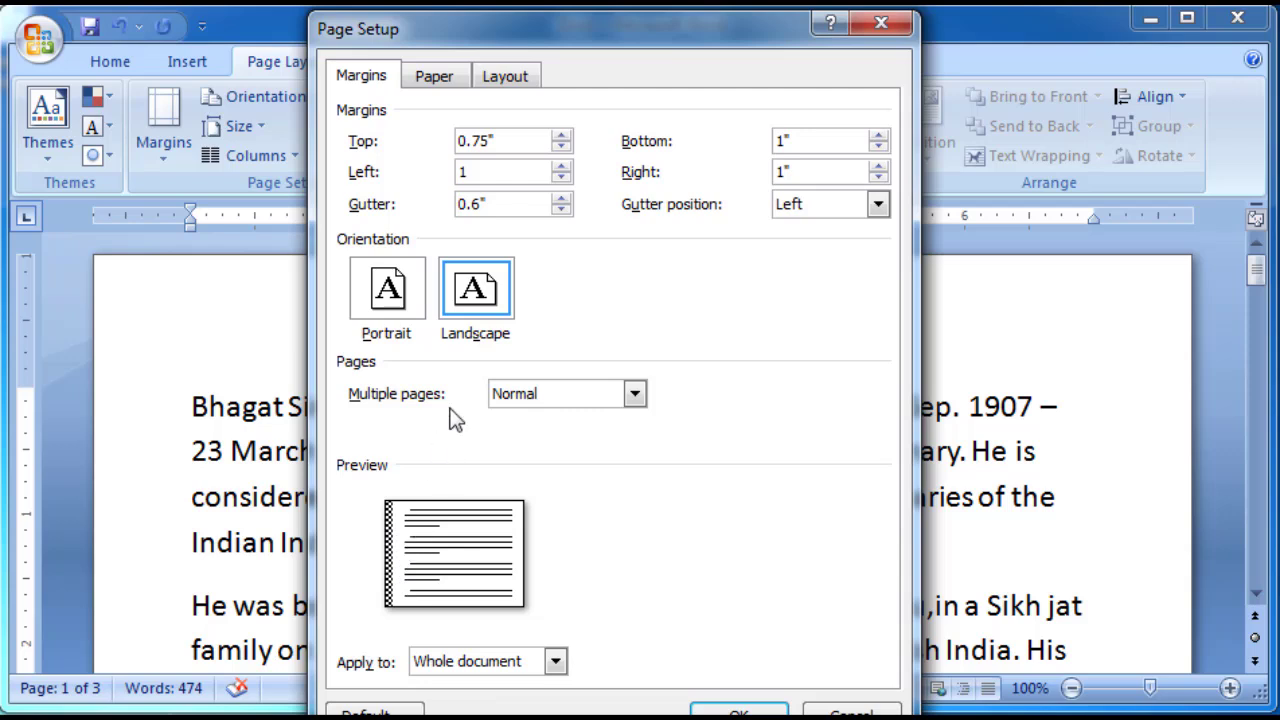
pyautogui.click(877, 204)
pyautogui.click(841, 248)
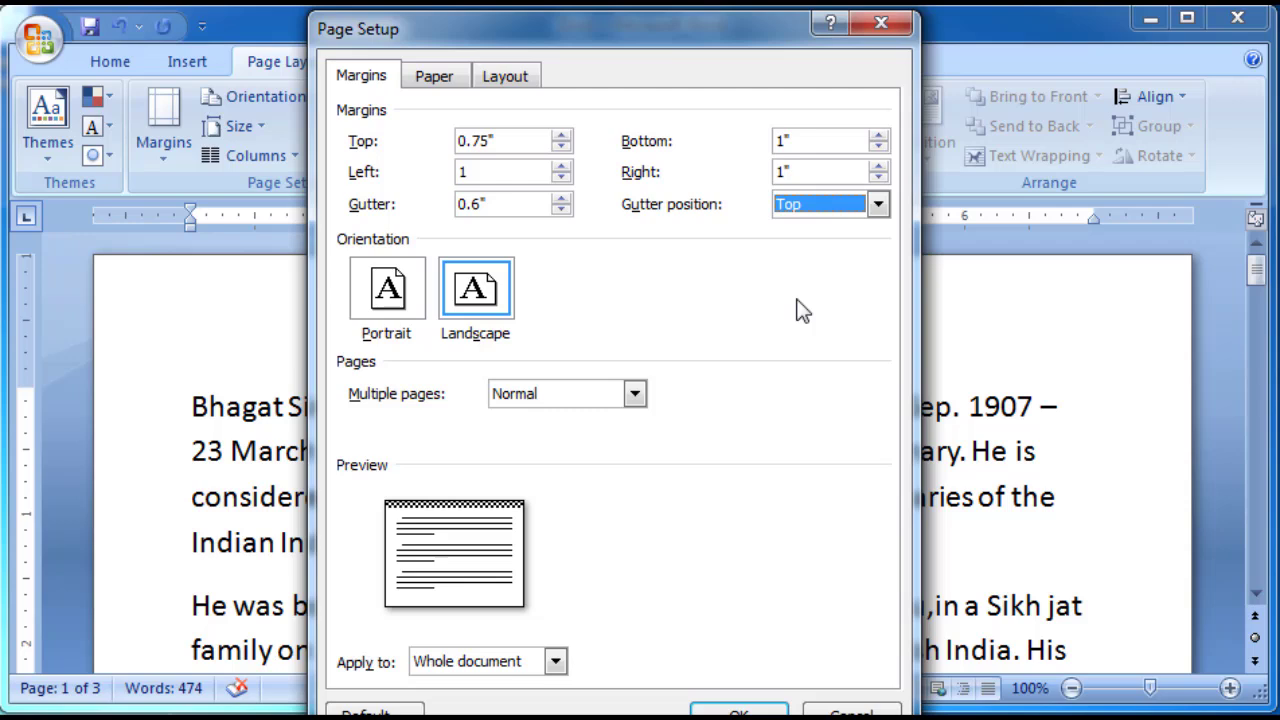
pyautogui.click(830, 206)
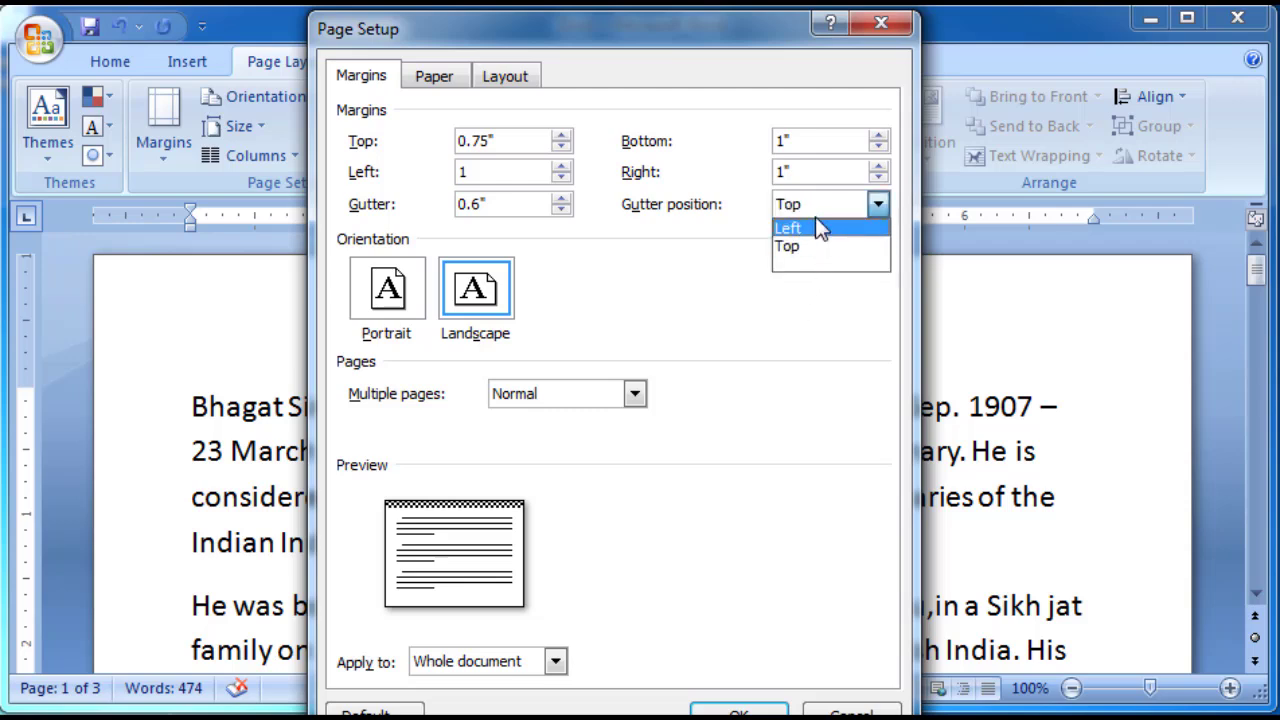
pyautogui.click(590, 236)
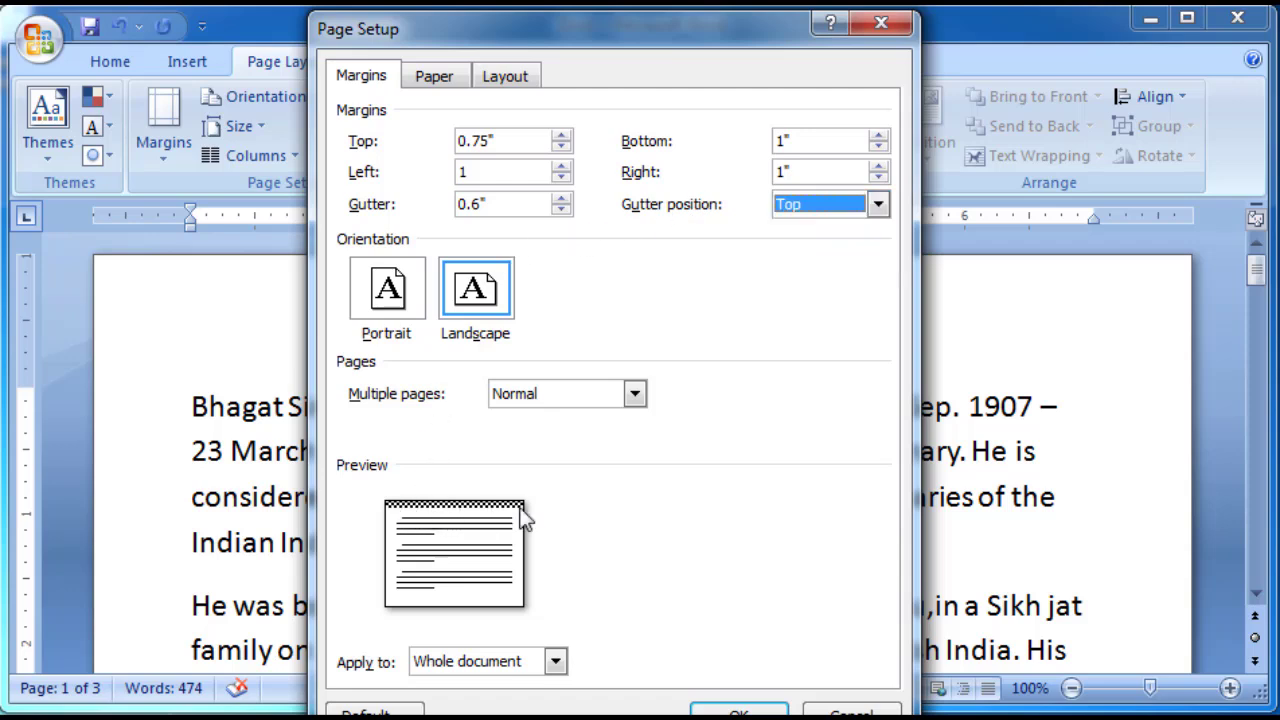
pyautogui.click(854, 208)
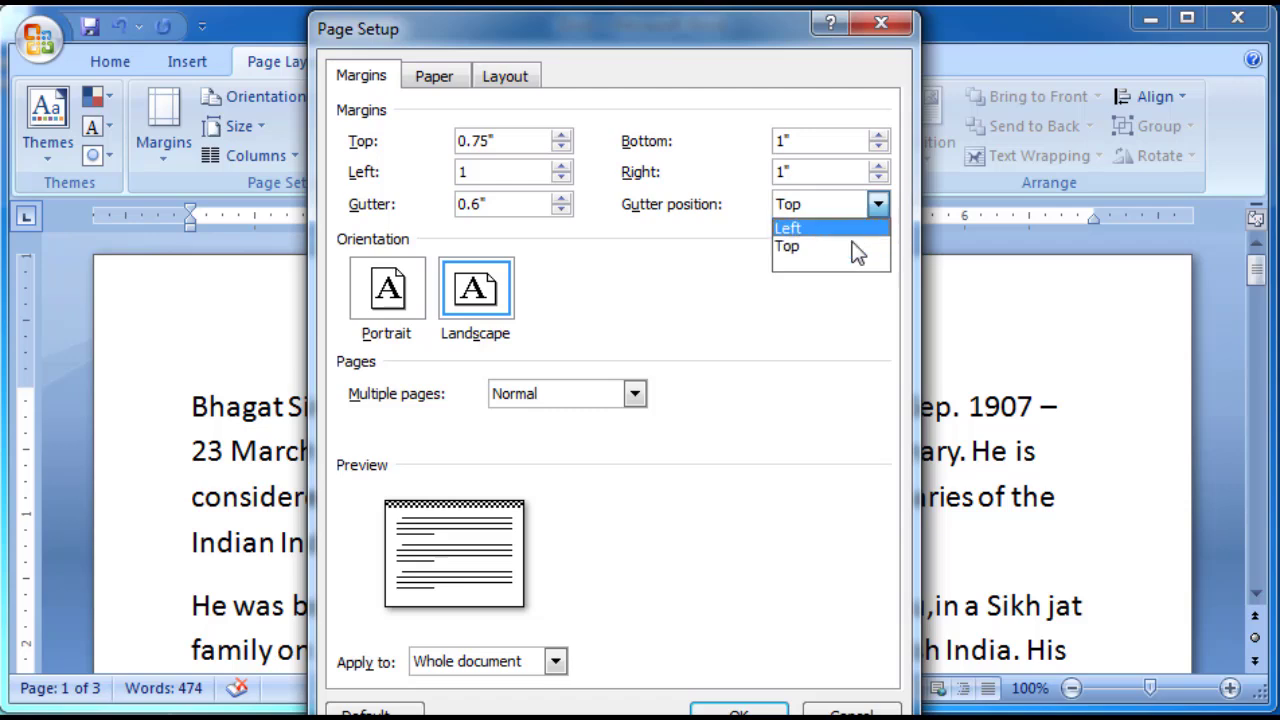
pyautogui.click(845, 230)
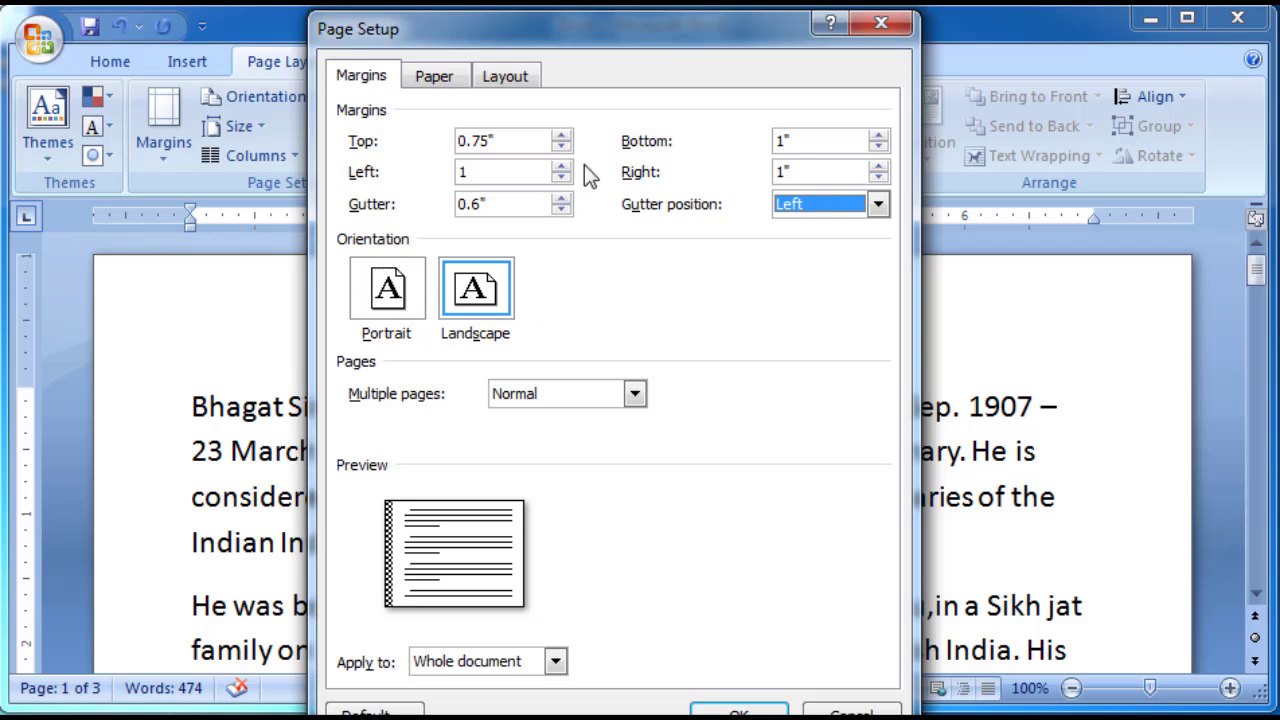
pyautogui.click(738, 712)
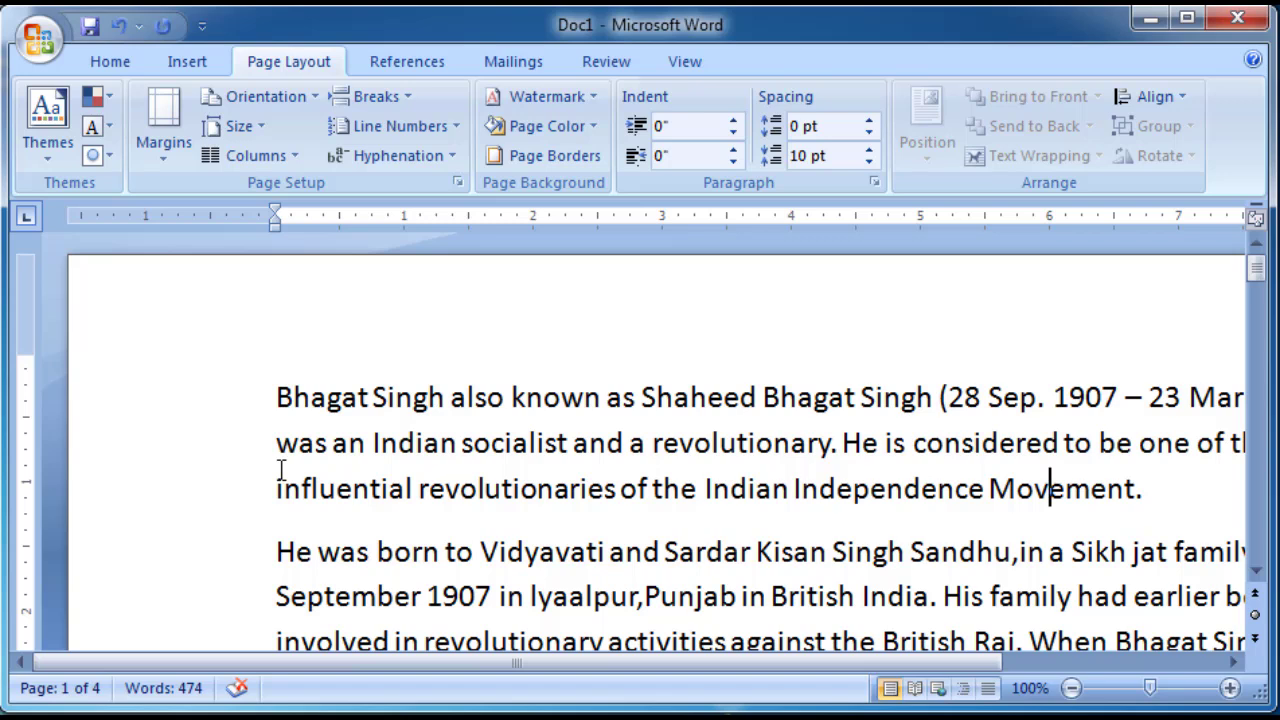
# - Switch the essay pages to Landscape orientation
pyautogui.click(311, 406)
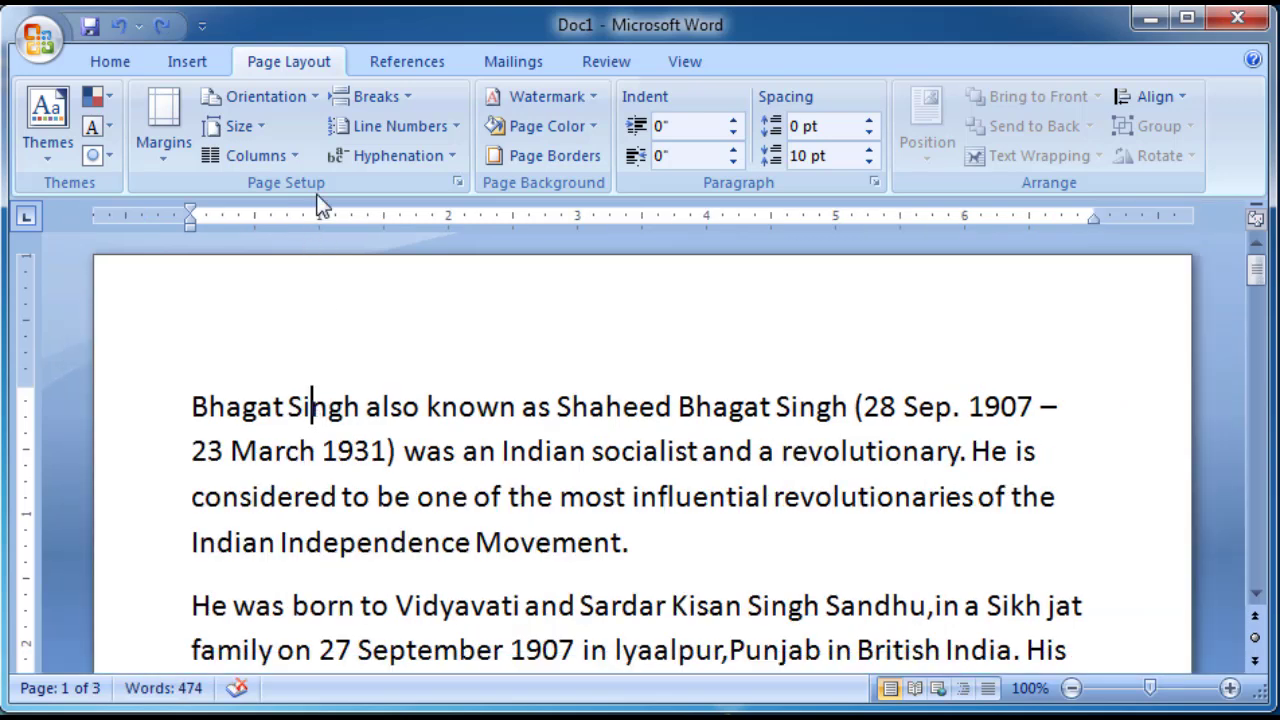
pyautogui.click(311, 106)
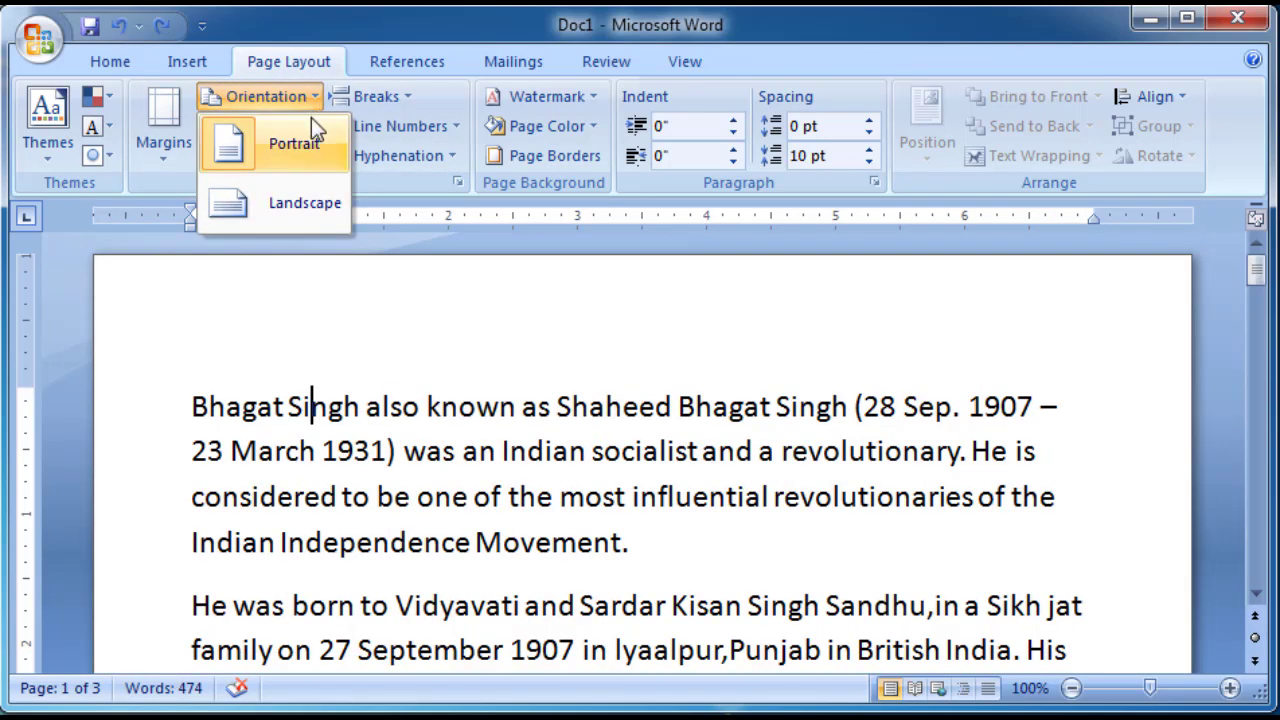
pyautogui.click(302, 200)
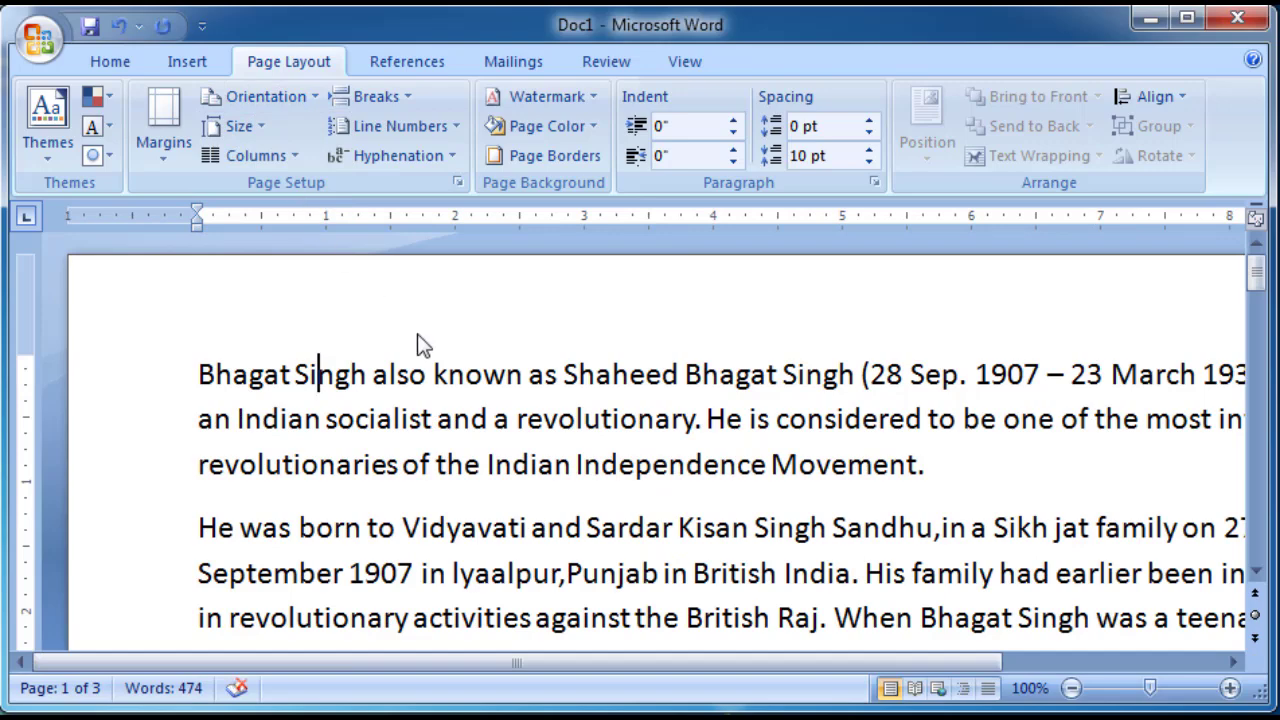
pyautogui.scroll(-4, 440, 347)
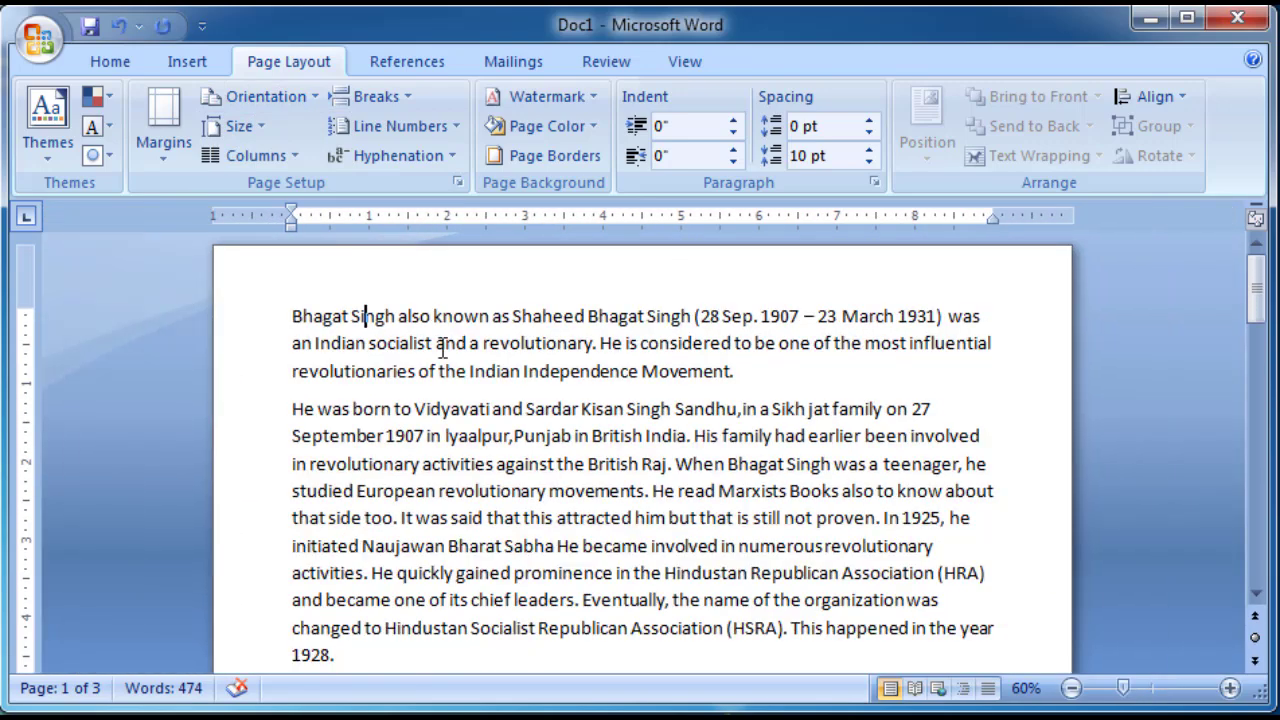
pyautogui.scroll(-1, 442, 347)
pyautogui.scroll(-1, 442, 347)
pyautogui.scroll(-1, 442, 347)
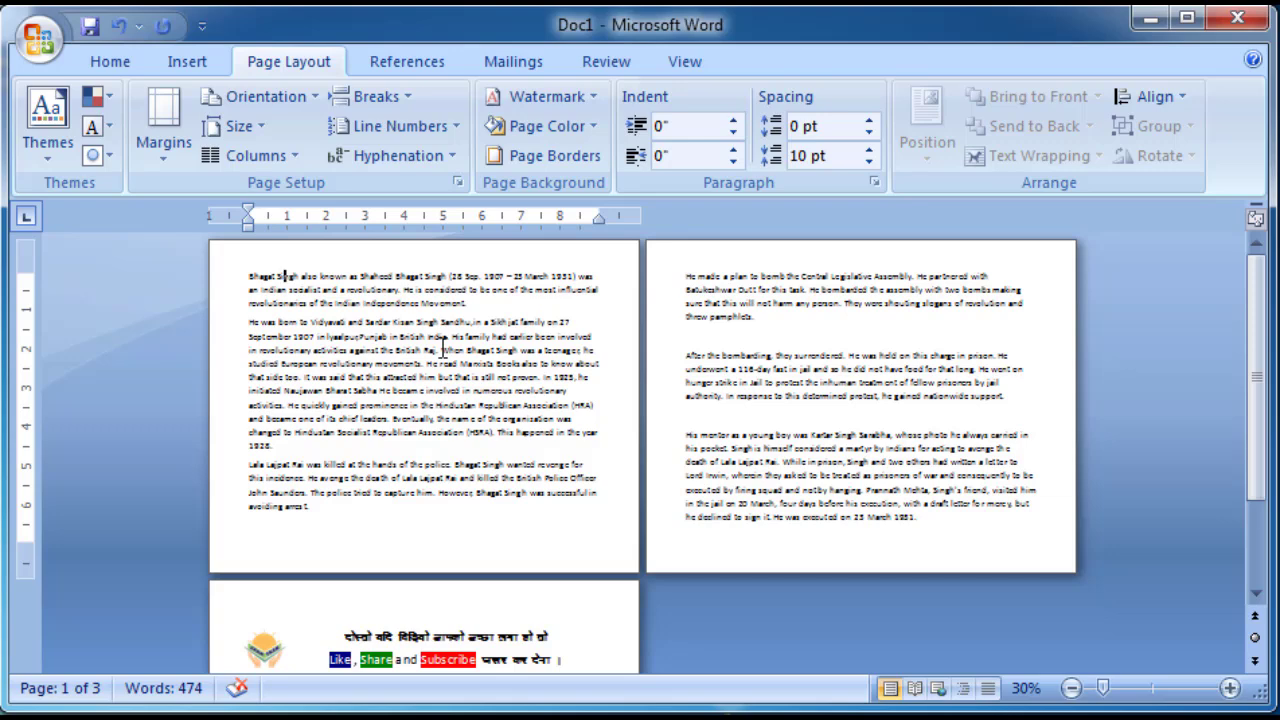
# - Return the pages to Portrait and bring up the paper size list
pyautogui.click(276, 100)
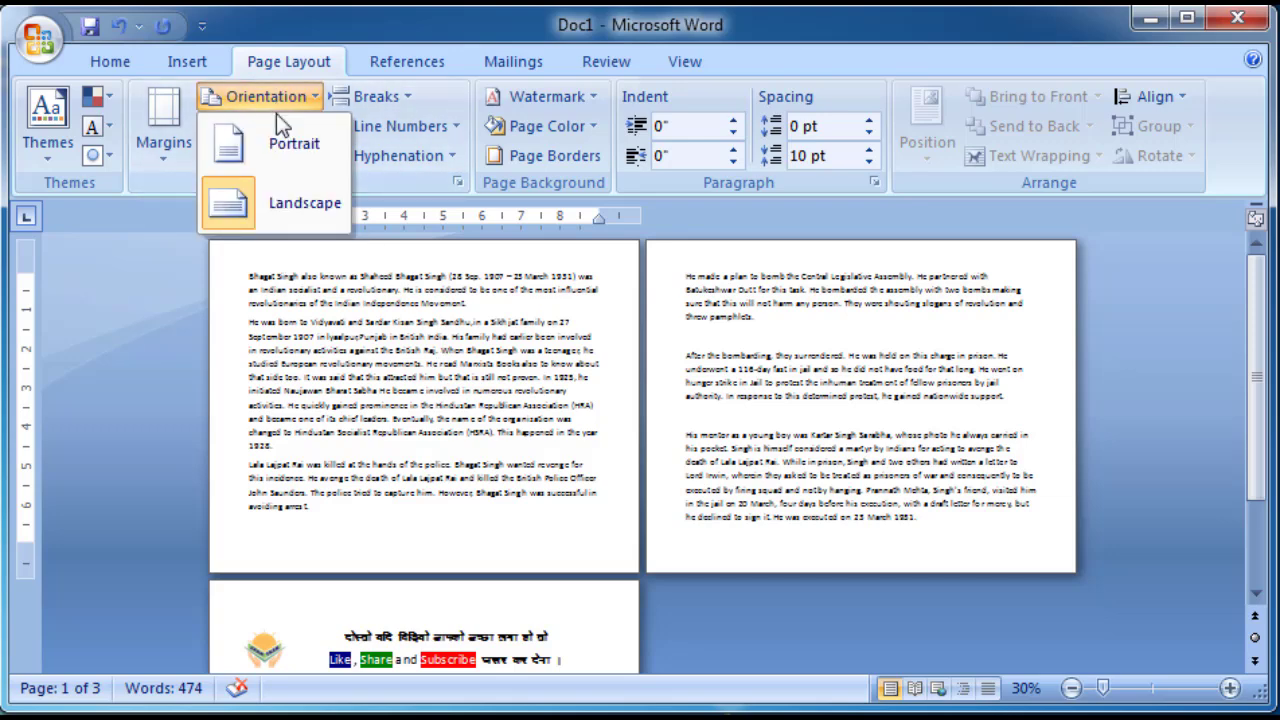
pyautogui.click(288, 143)
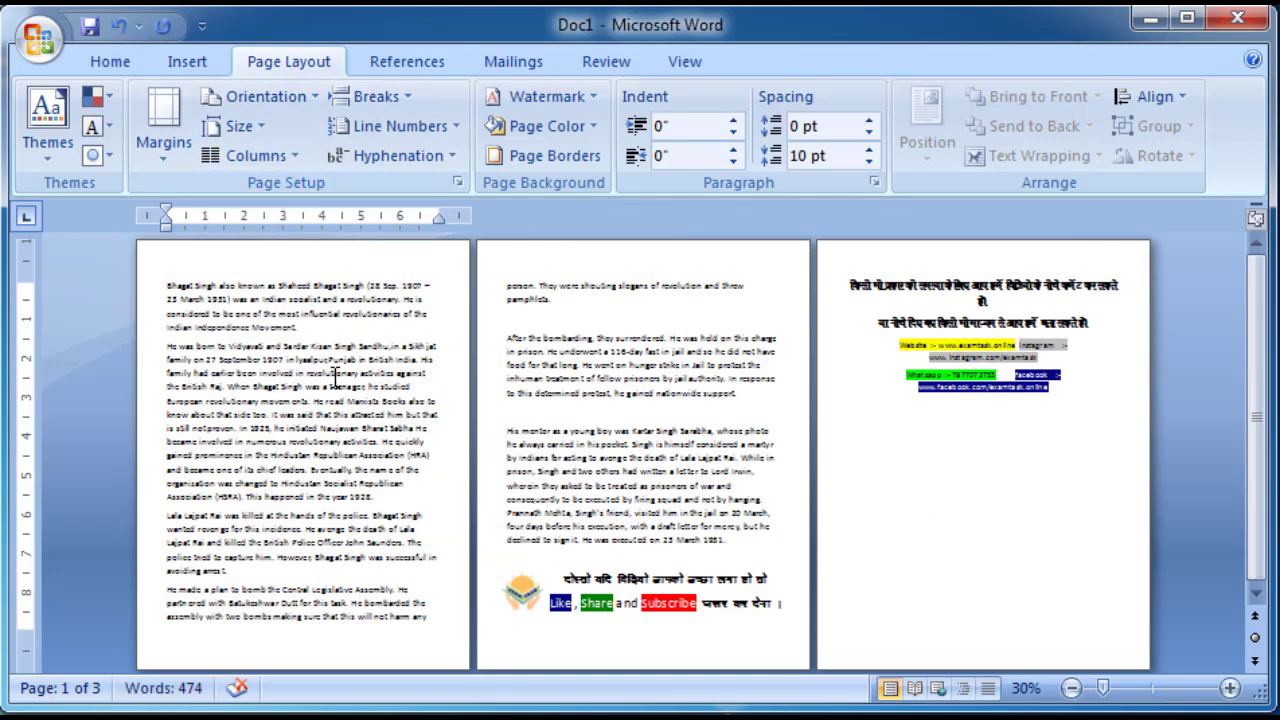
pyautogui.scroll(2, 334, 375)
pyautogui.scroll(2, 325, 388)
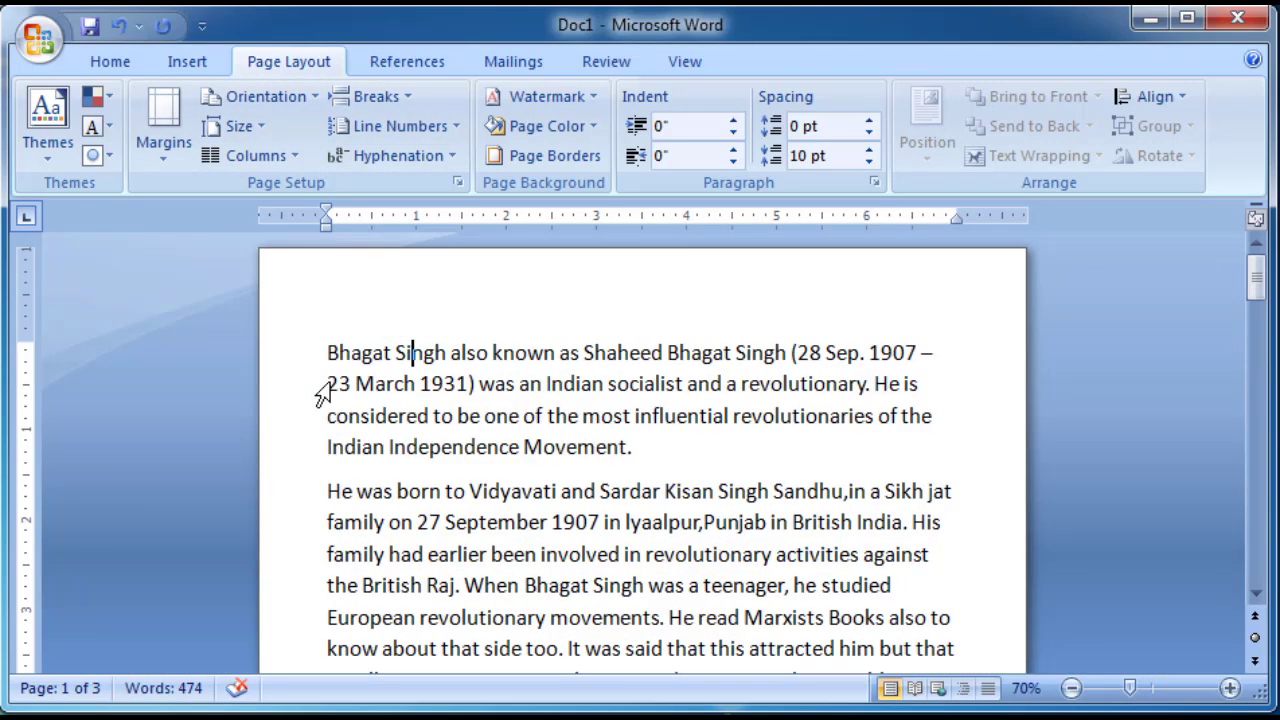
pyautogui.scroll(1, 326, 390)
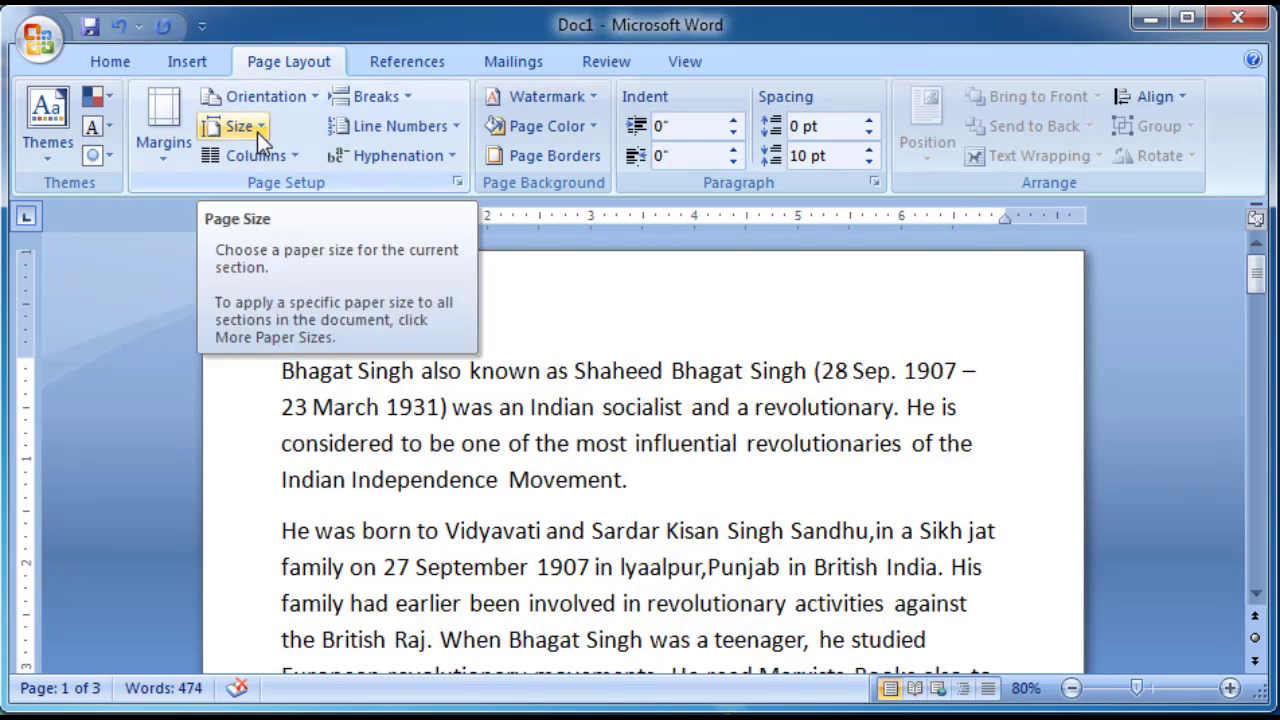
pyautogui.click(257, 132)
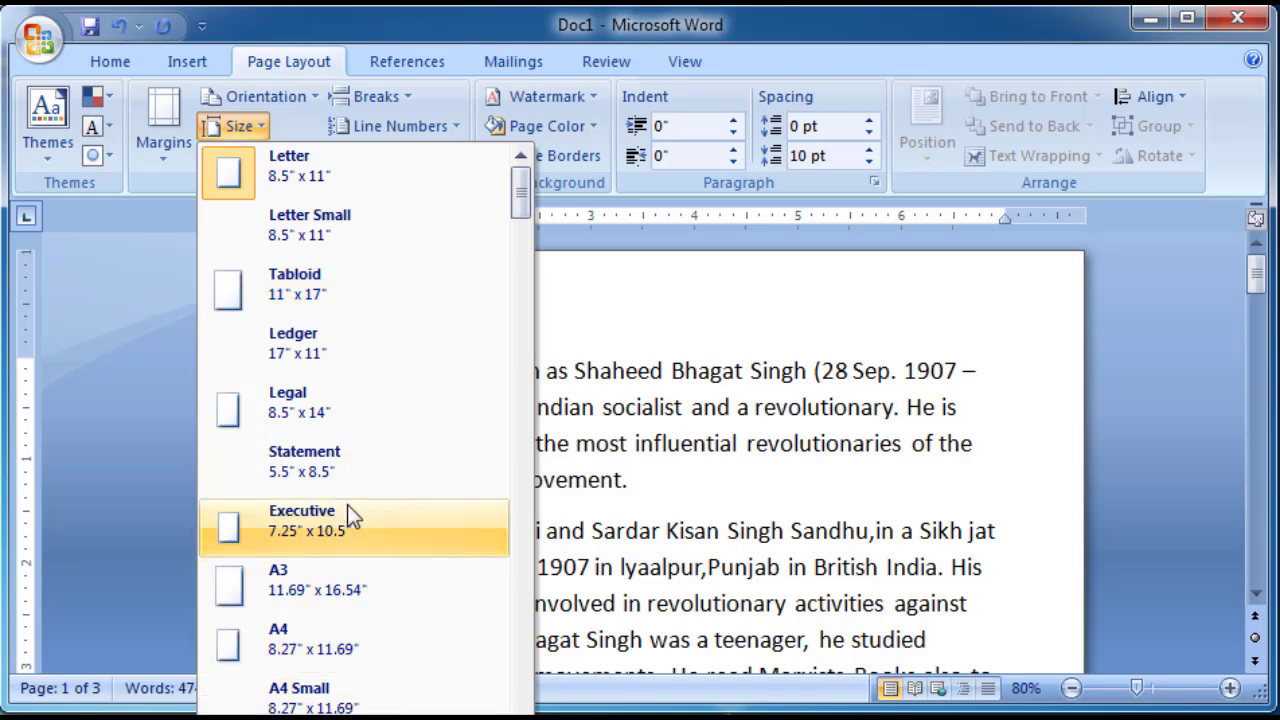
pyautogui.press('Escape')
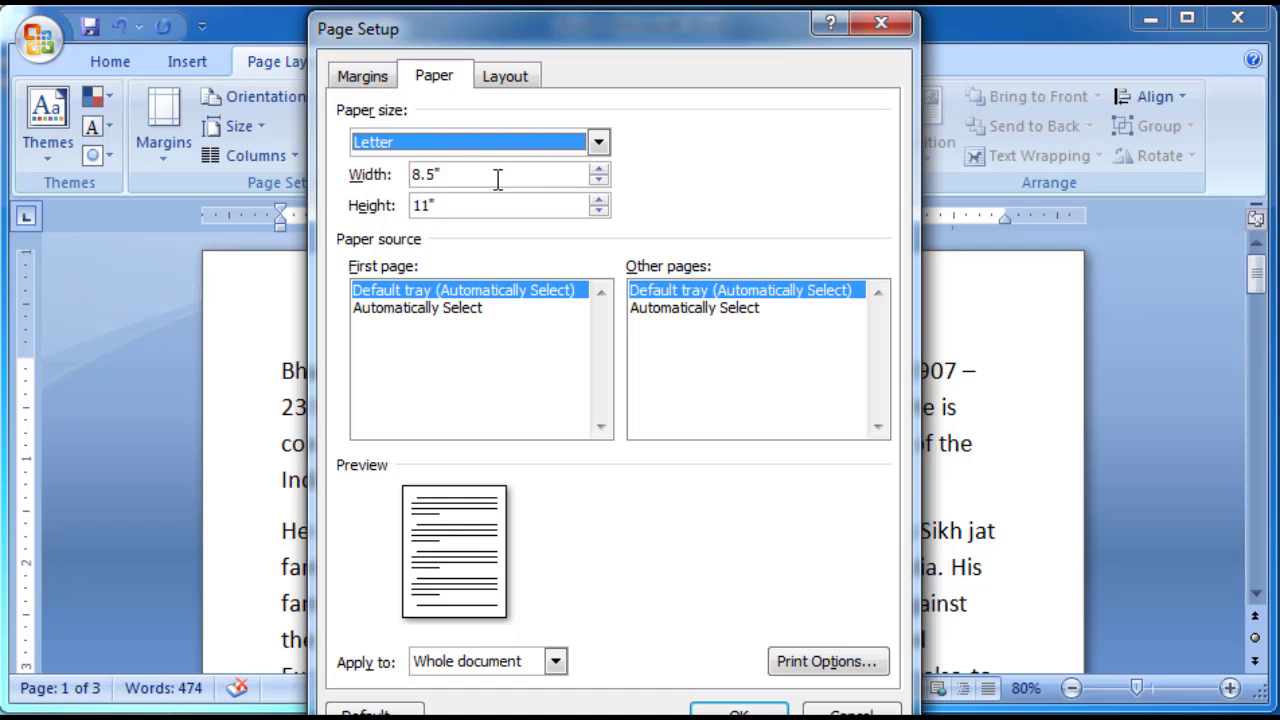
pyautogui.click(497, 178)
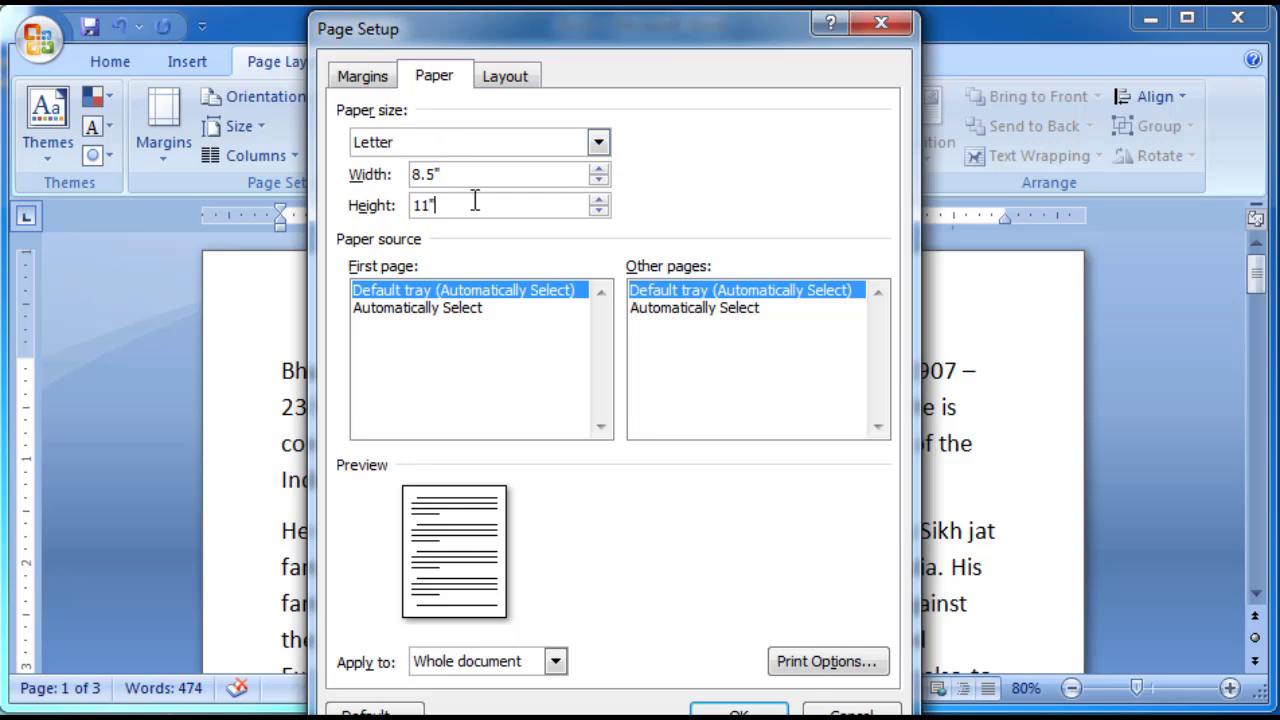
pyautogui.click(868, 23)
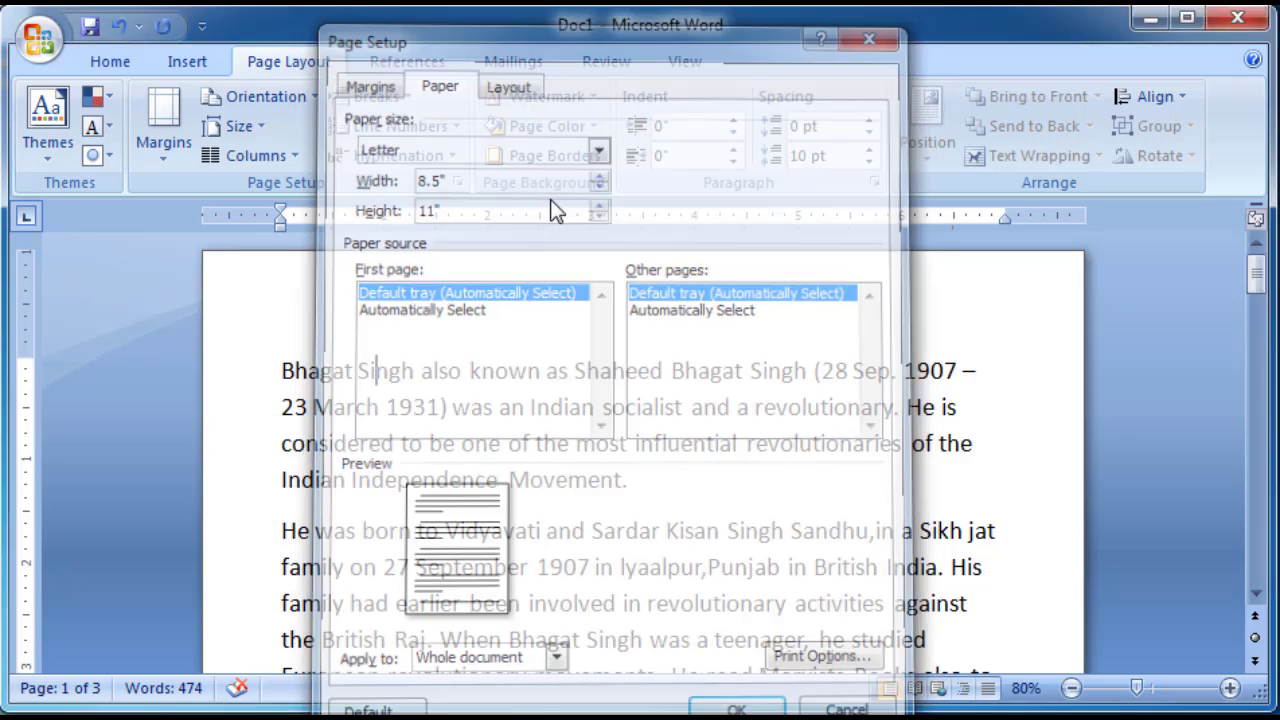
pyautogui.click(245, 126)
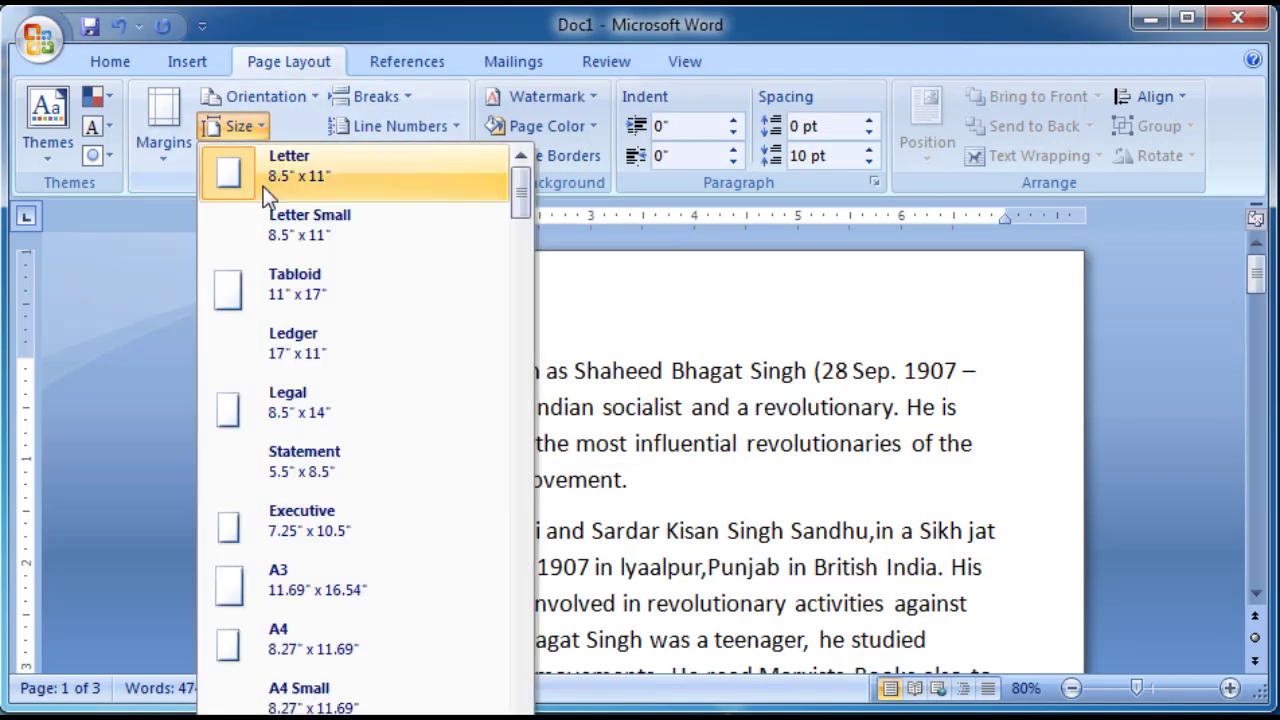
# - Set the paper size to A4 and put the selected opening text in two columns
pyautogui.click(281, 648)
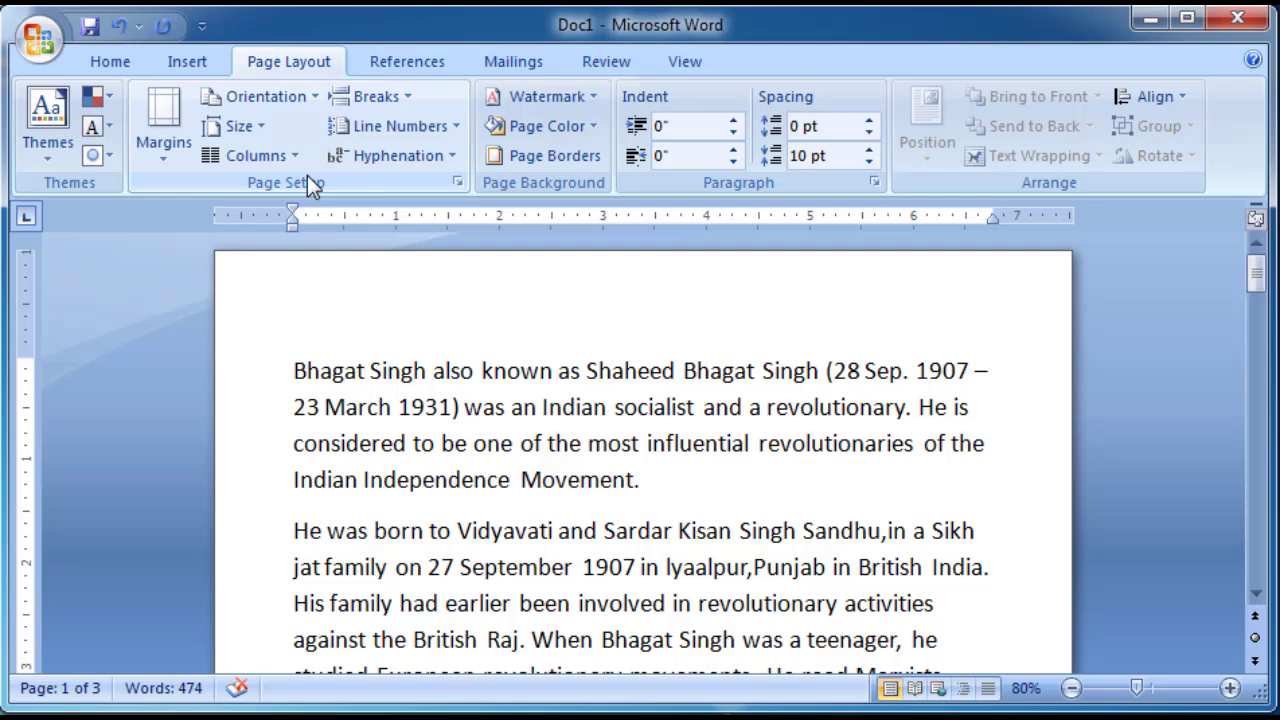
pyautogui.scroll(2, 308, 198)
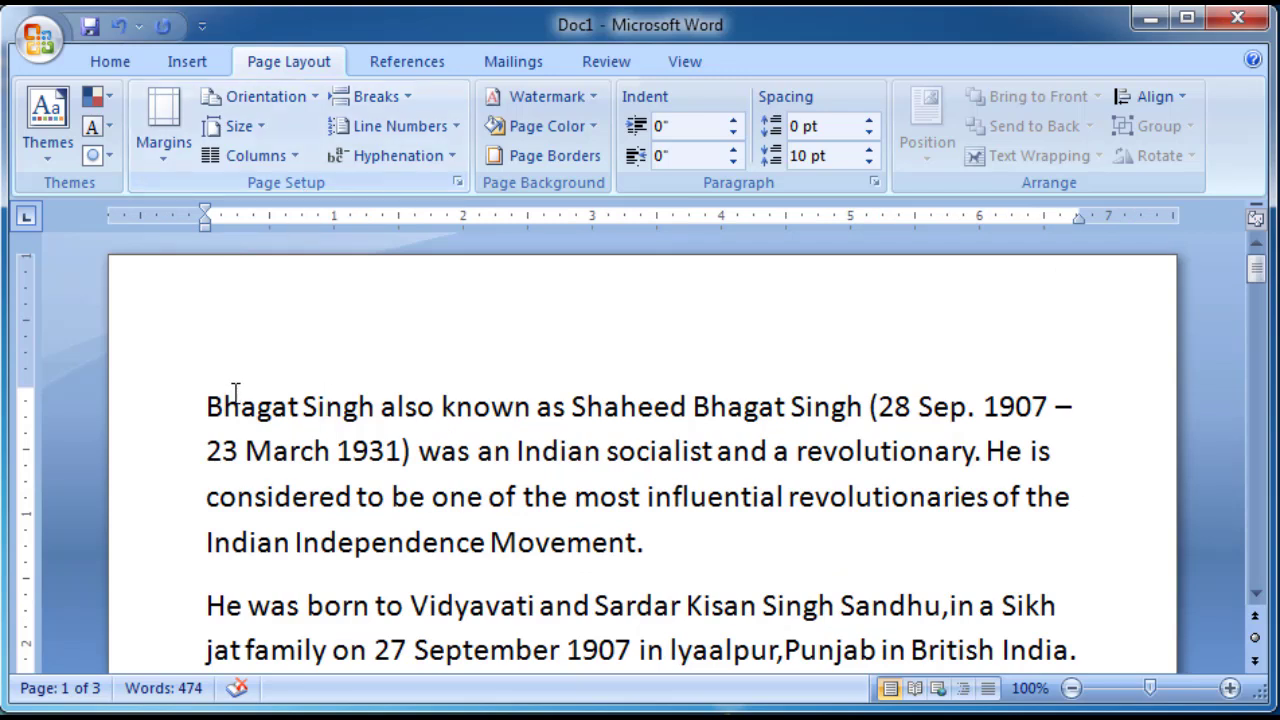
pyautogui.moveTo(209, 405)
pyautogui.mouseDown()
pyautogui.moveTo(414, 557)
pyautogui.moveTo(500, 517)
pyautogui.mouseUp()
pyautogui.scroll(1, 491, 525)
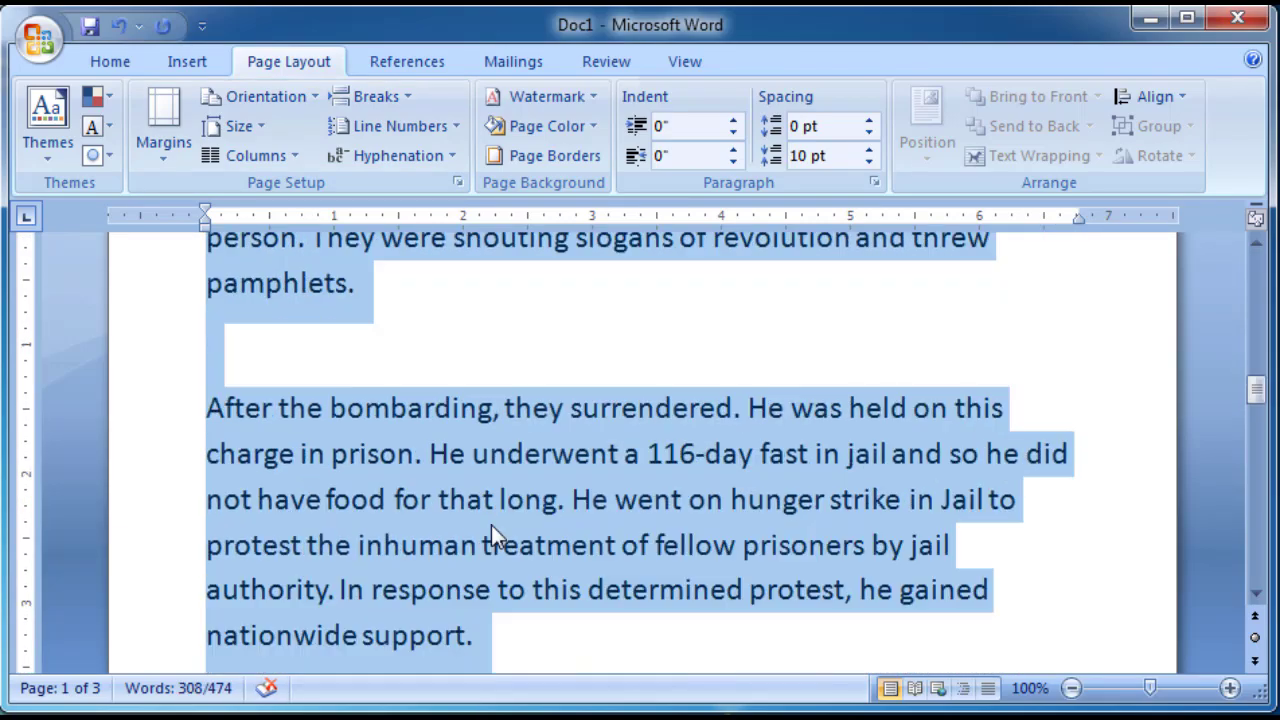
pyautogui.scroll(4, 491, 525)
pyautogui.scroll(5, 493, 525)
pyautogui.scroll(-3, 491, 527)
pyautogui.scroll(-3, 491, 527)
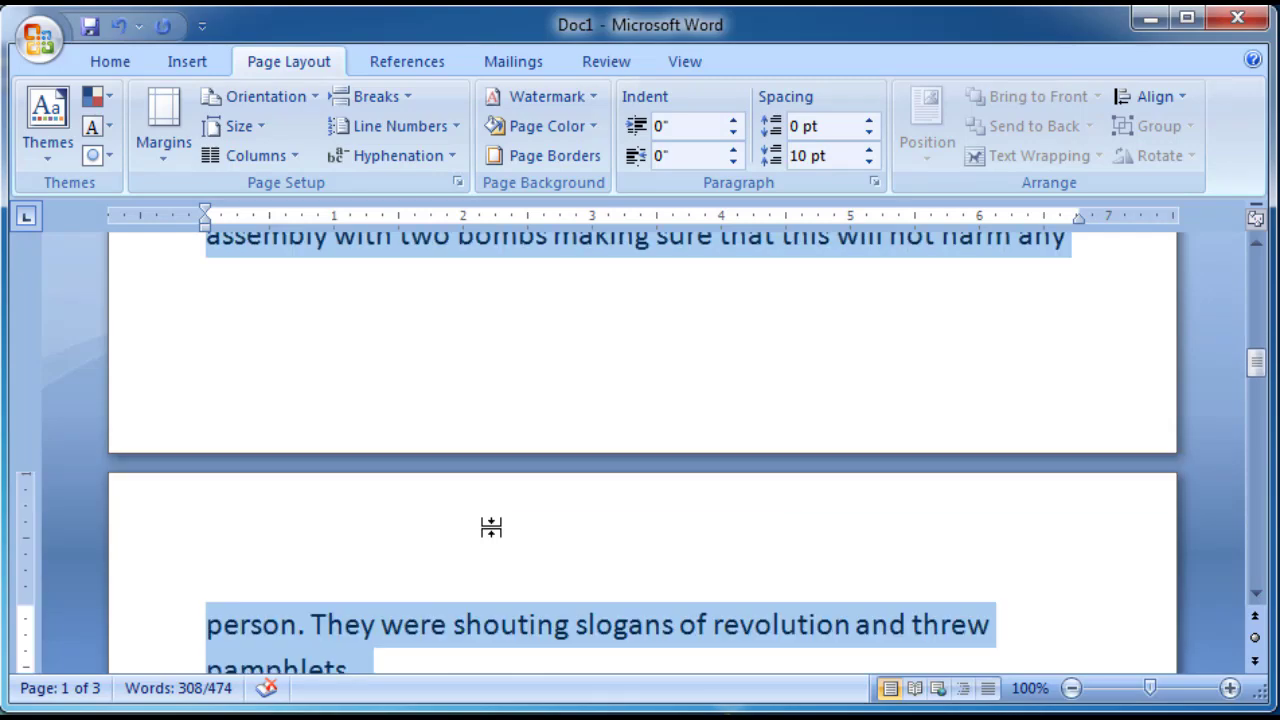
pyautogui.scroll(7, 491, 527)
pyautogui.scroll(3, 491, 527)
pyautogui.scroll(1, 491, 527)
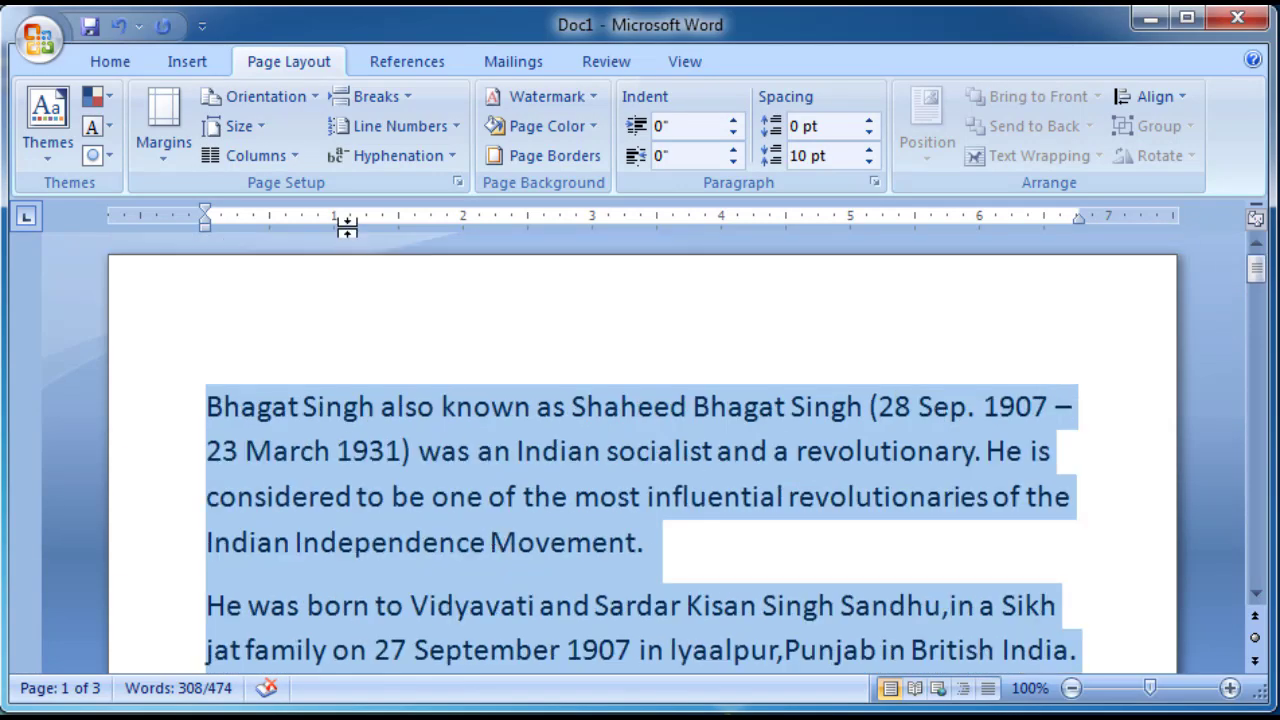
pyautogui.click(286, 160)
pyautogui.click(284, 262)
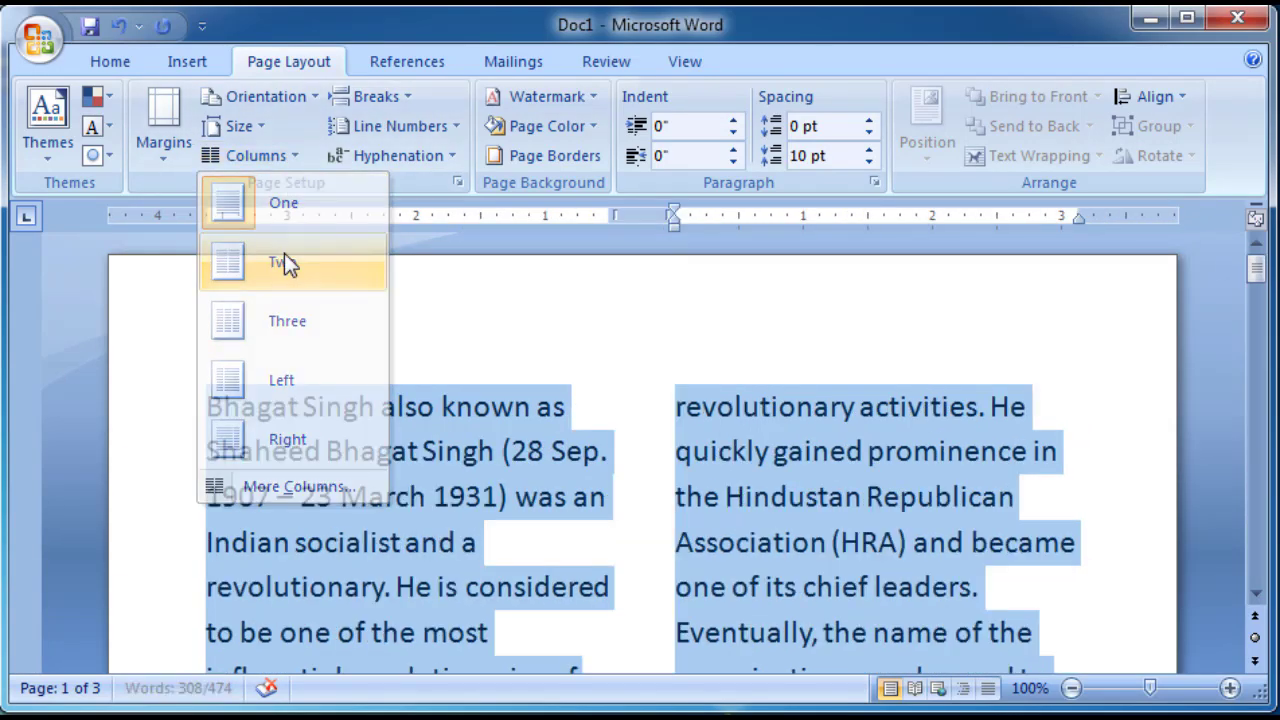
# - Review the two-column layout, then return the text to one column
pyautogui.click(569, 449)
pyautogui.scroll(-2, 628, 430)
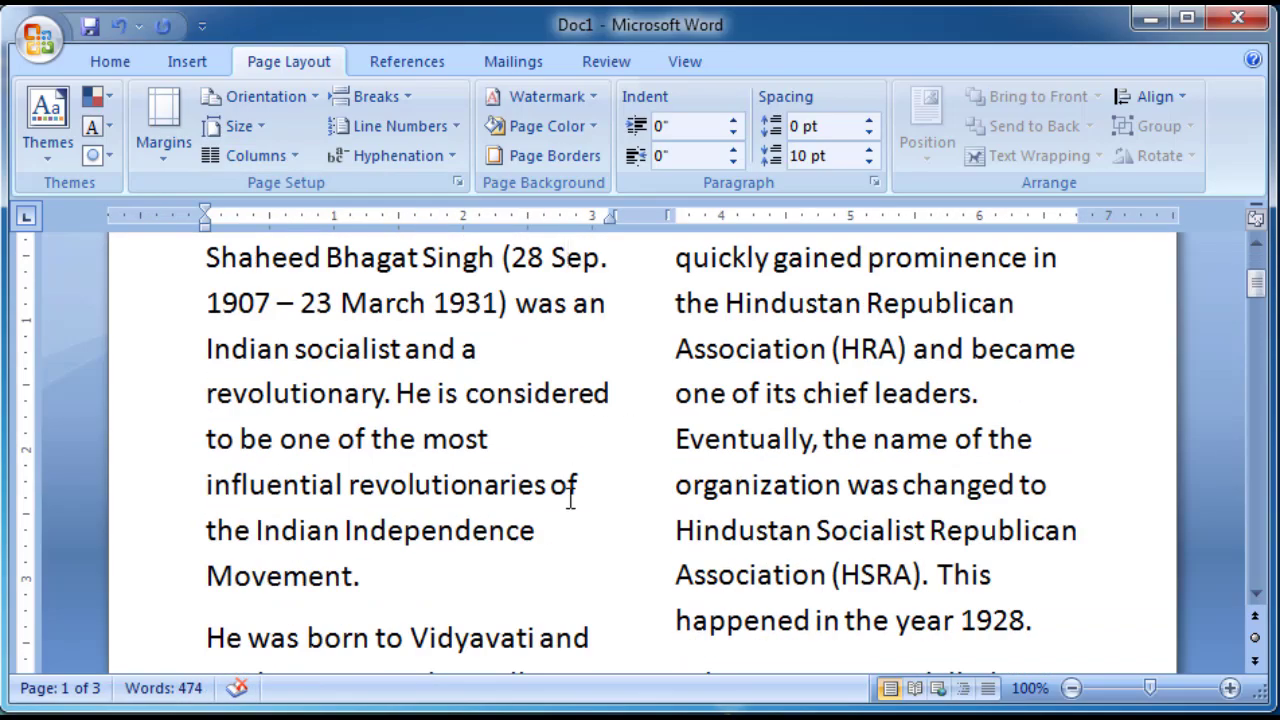
pyautogui.scroll(2, 420, 449)
pyautogui.scroll(-2, 406, 440)
pyautogui.scroll(-3, 401, 600)
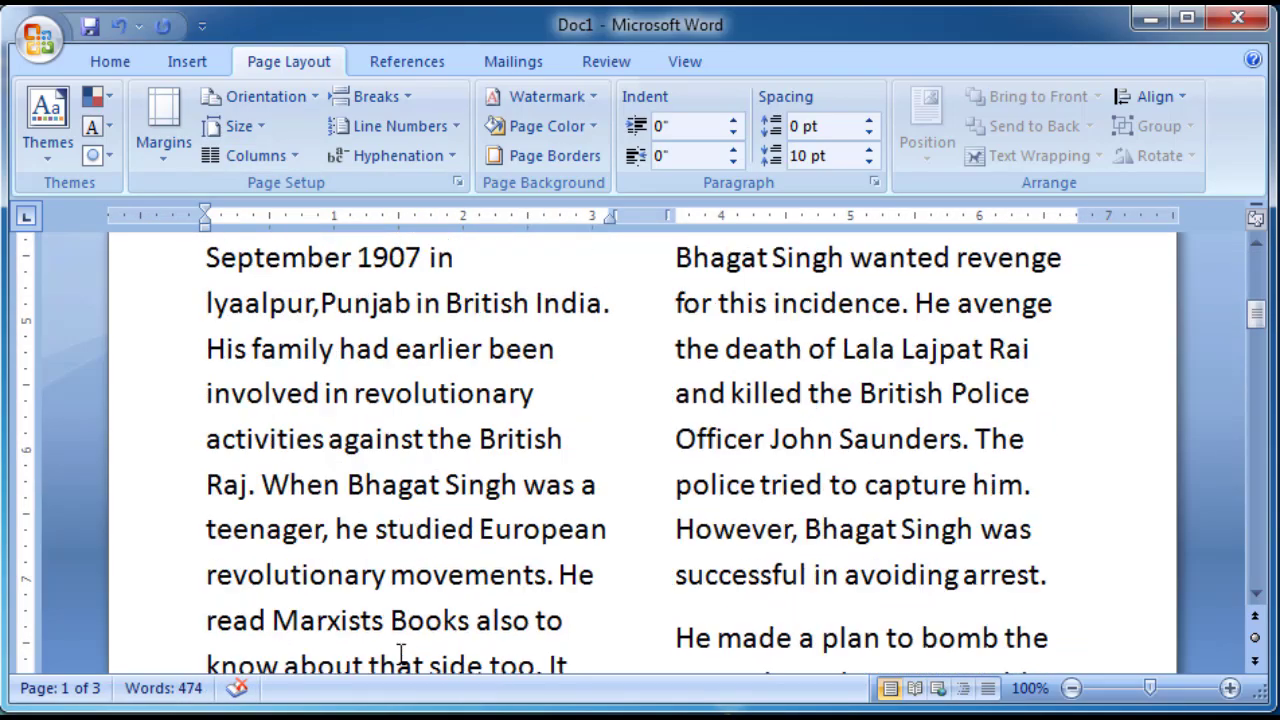
pyautogui.scroll(-4, 402, 660)
pyautogui.scroll(3, 594, 543)
pyautogui.scroll(4, 592, 540)
pyautogui.scroll(3, 592, 540)
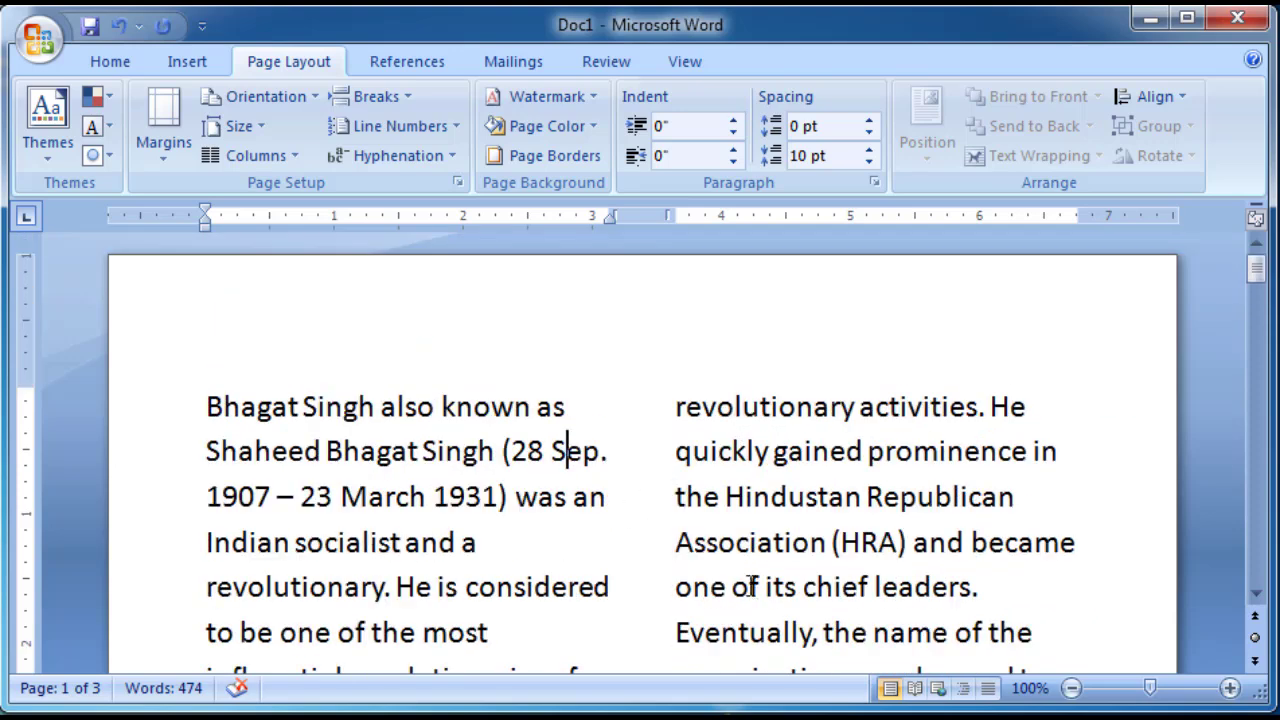
pyautogui.click(288, 158)
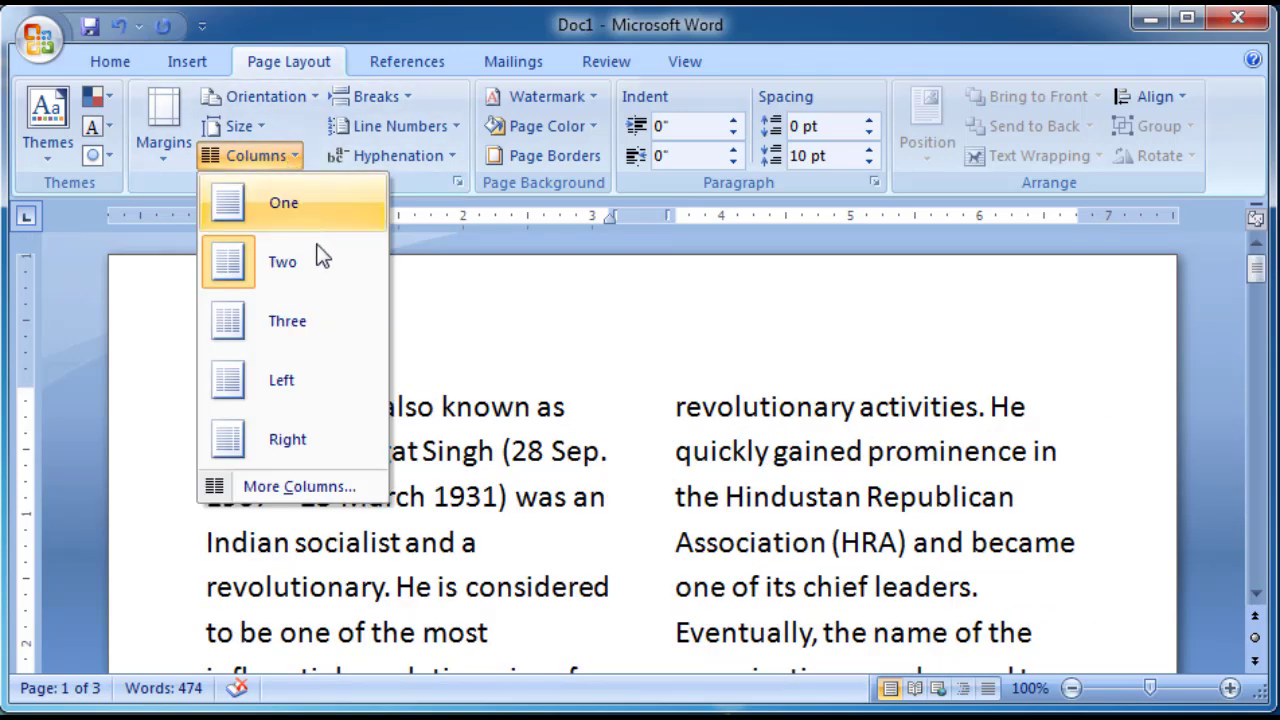
pyautogui.click(283, 203)
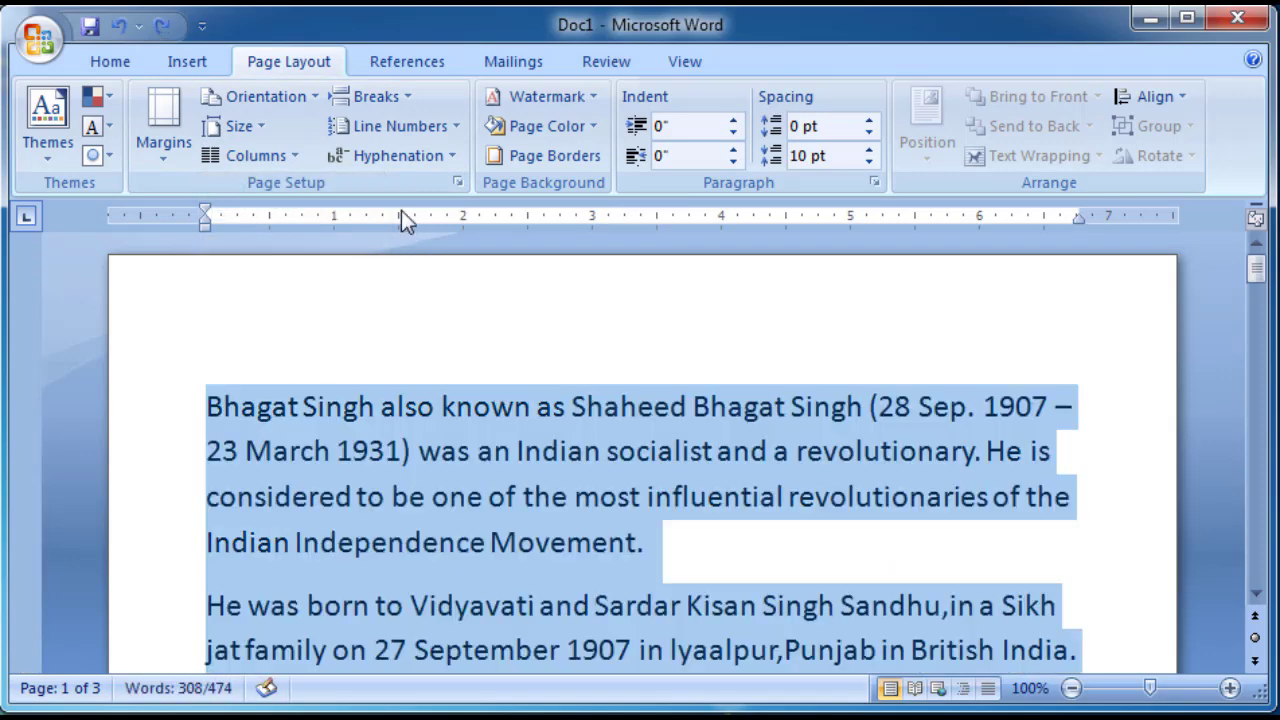
# - Try three columns, then 4 columns via More Columns, undoing each
pyautogui.click(278, 155)
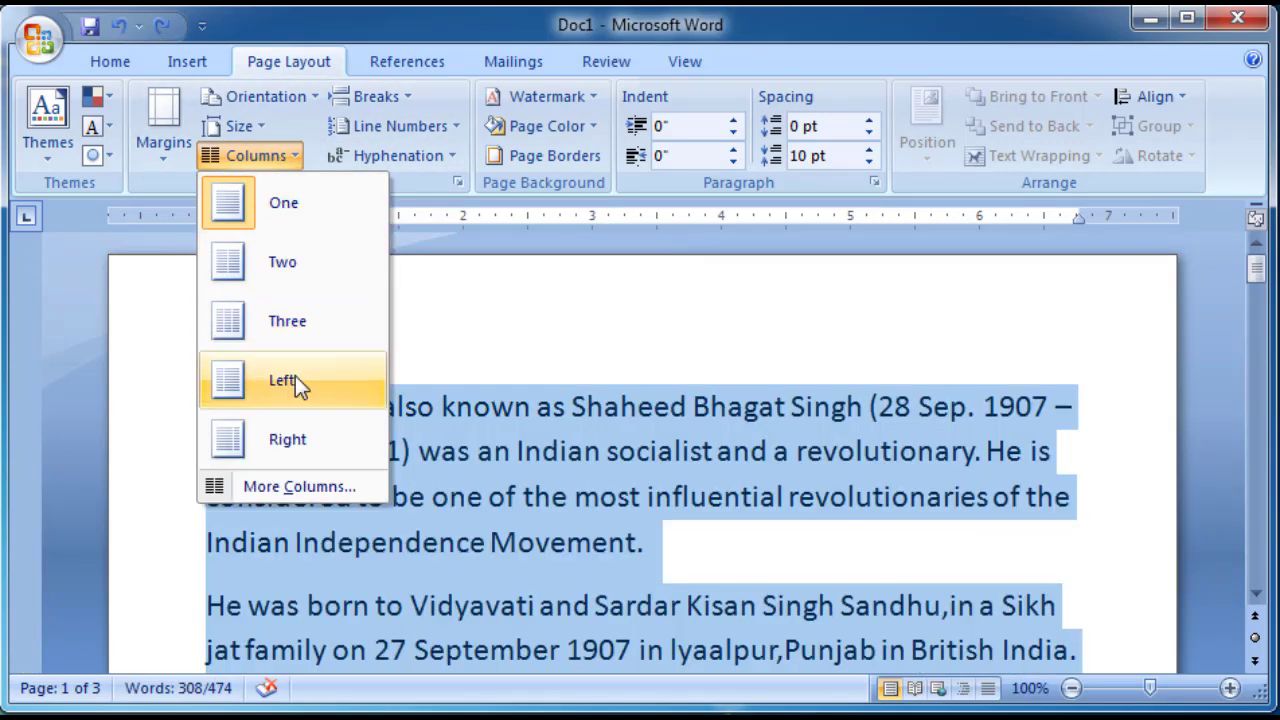
pyautogui.click(297, 330)
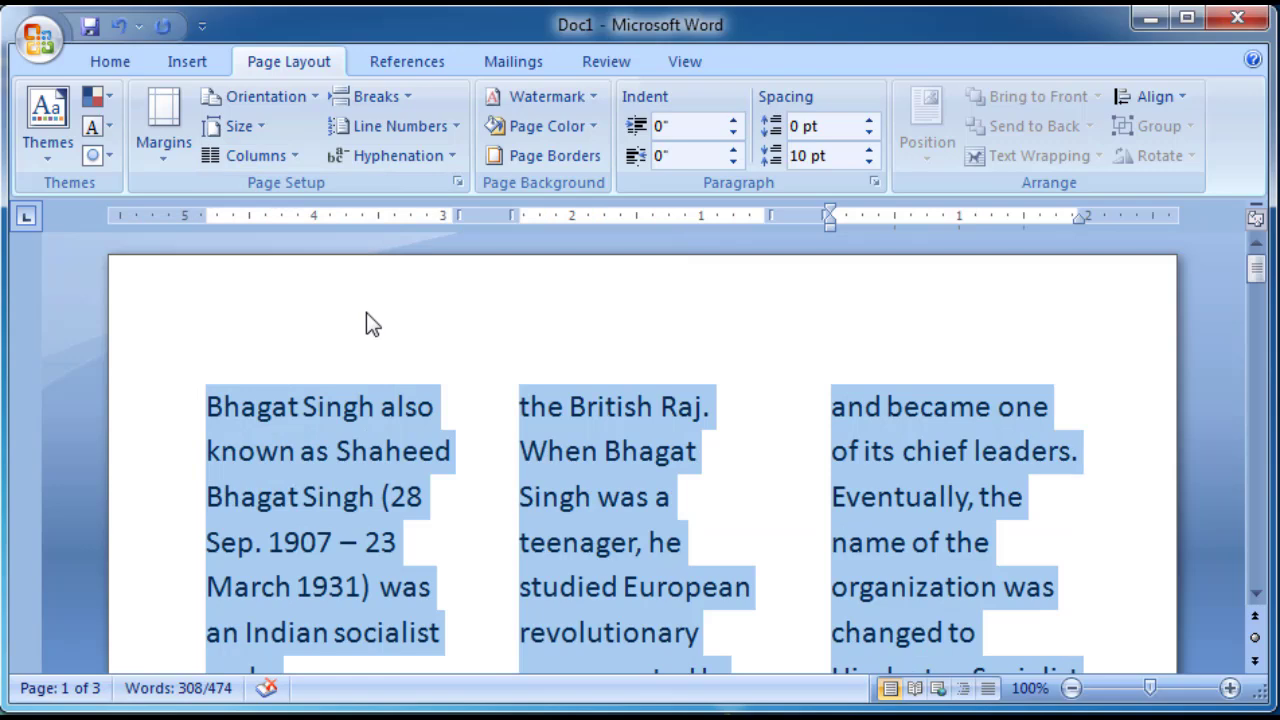
pyautogui.hotkey('ctrl', 'z')
pyautogui.click(299, 155)
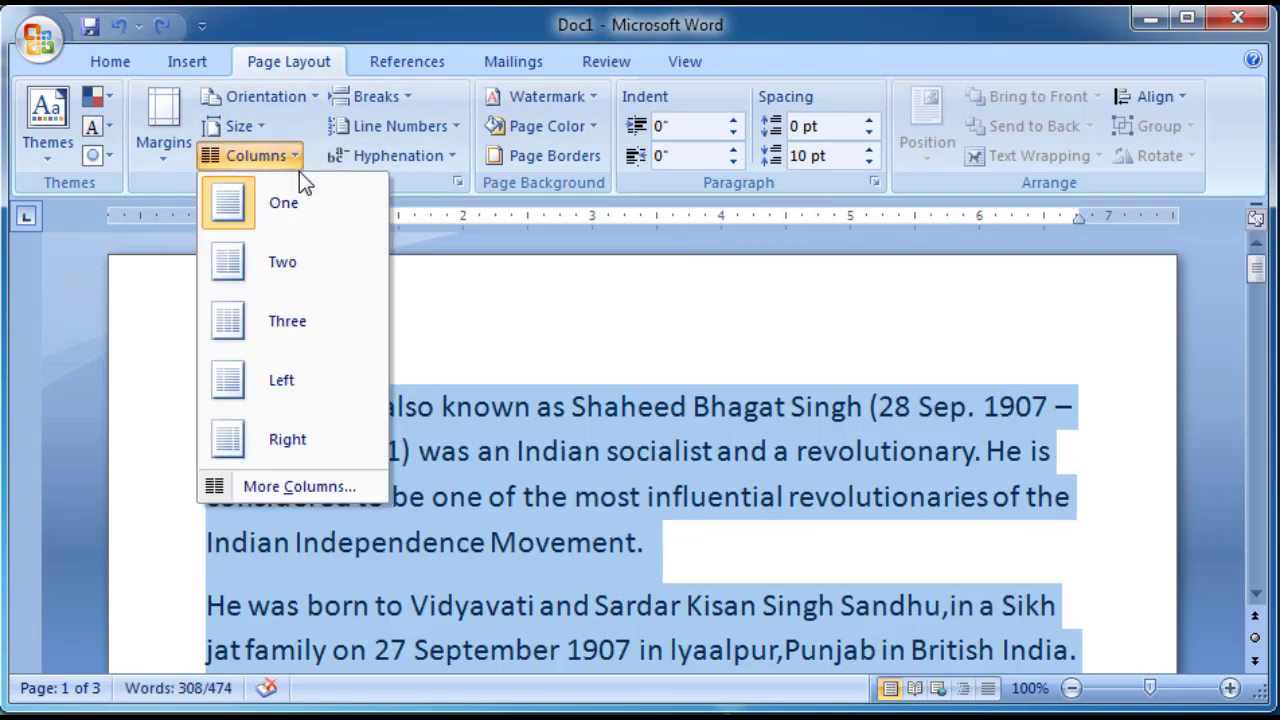
pyautogui.click(304, 485)
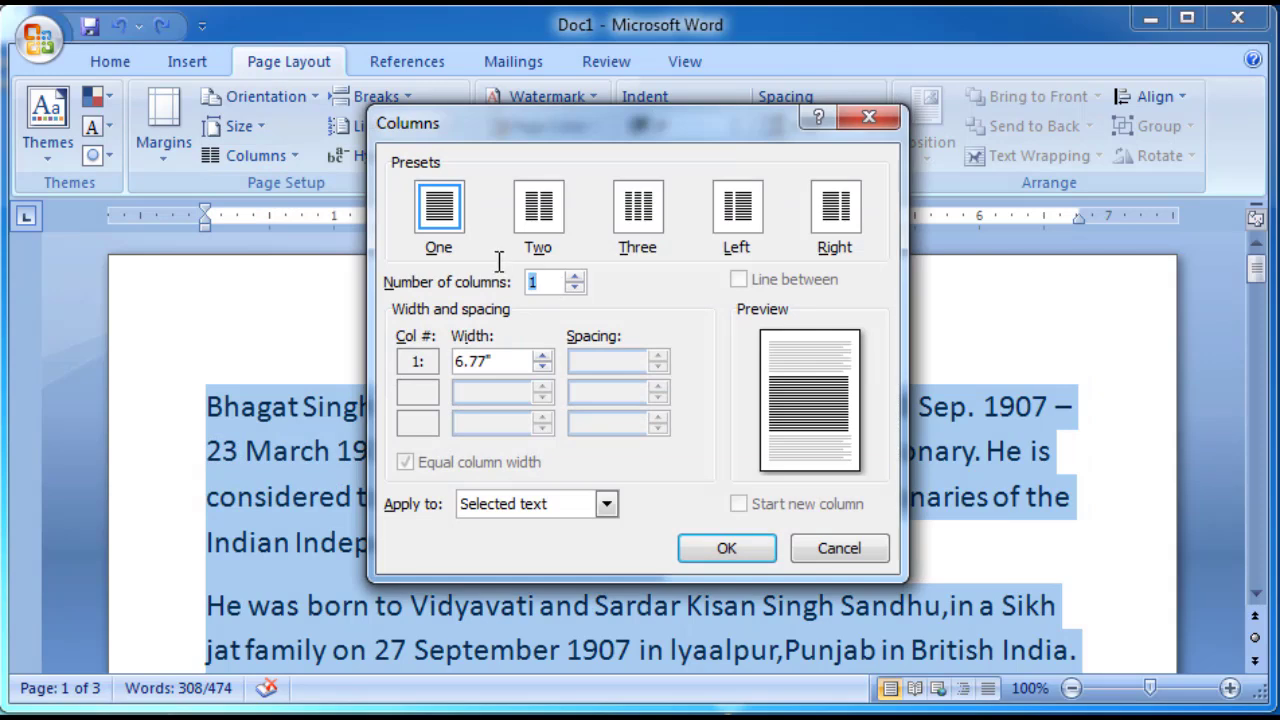
pyautogui.write('4')
pyautogui.click(722, 549)
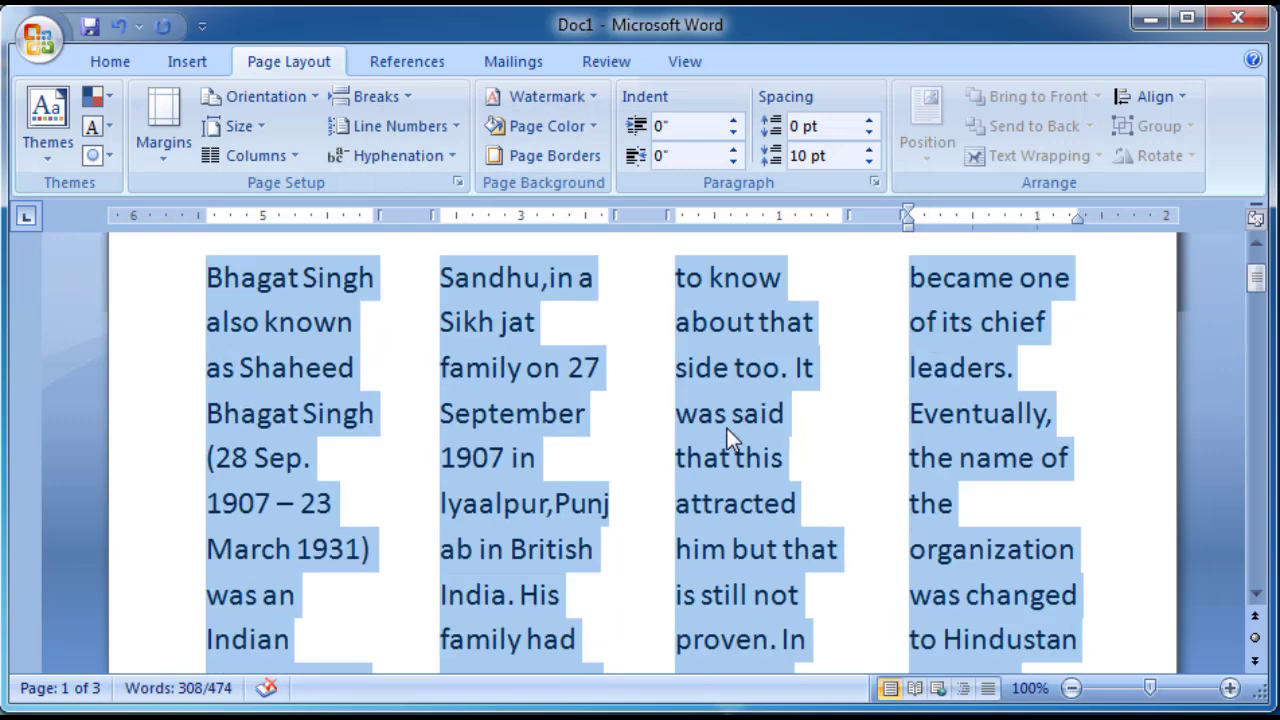
pyautogui.hotkey('ctrl', 'z')
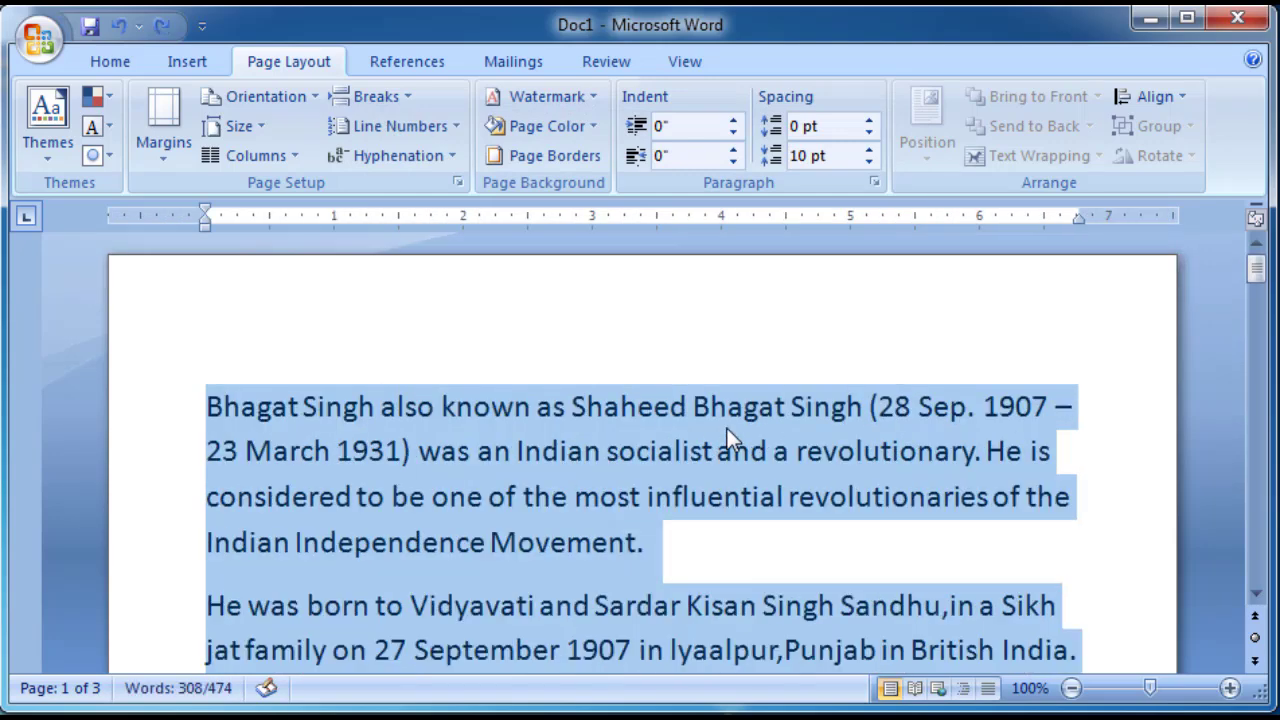
# - Apply the Left column preset, select text in each column, then undo it
pyautogui.click(250, 155)
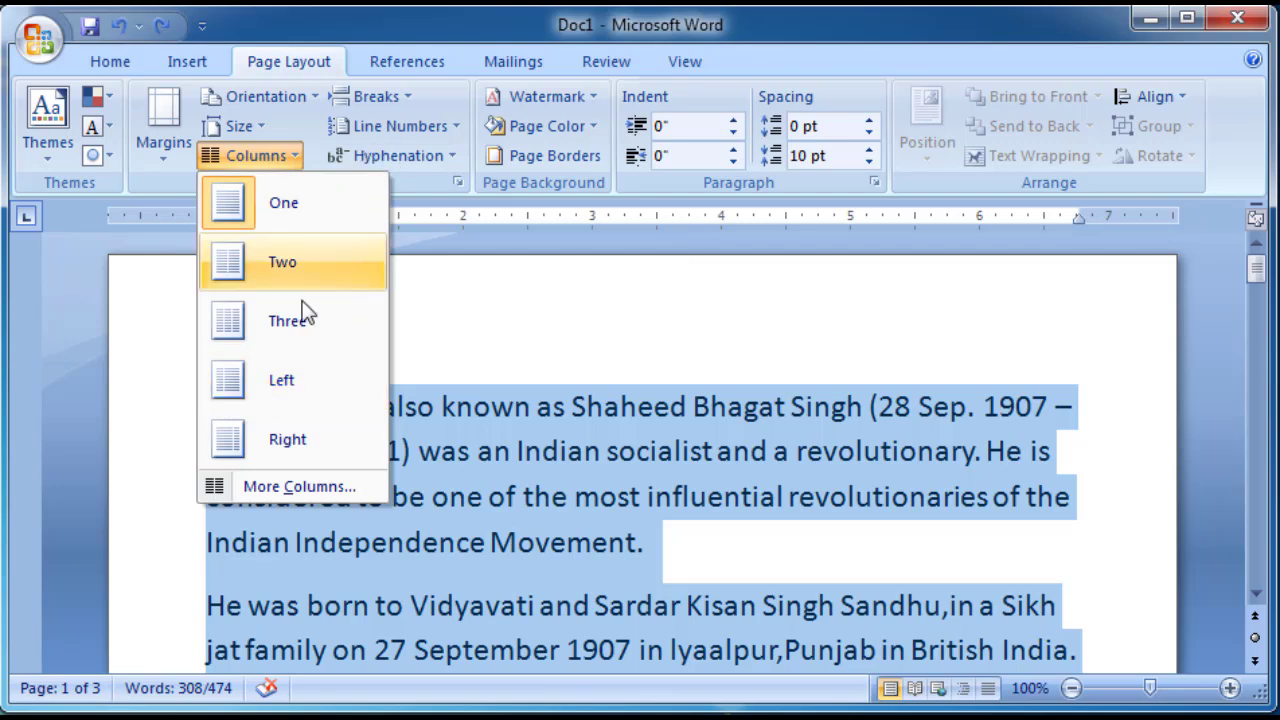
pyautogui.click(281, 385)
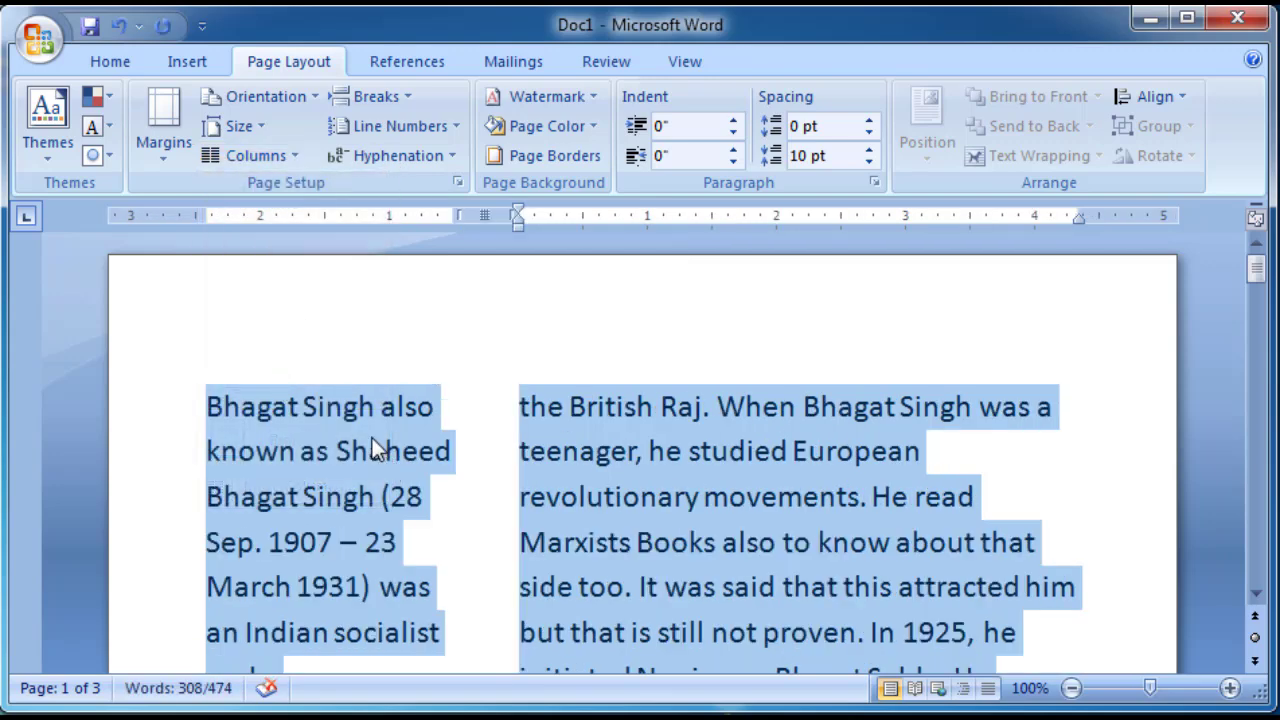
pyautogui.click(357, 407)
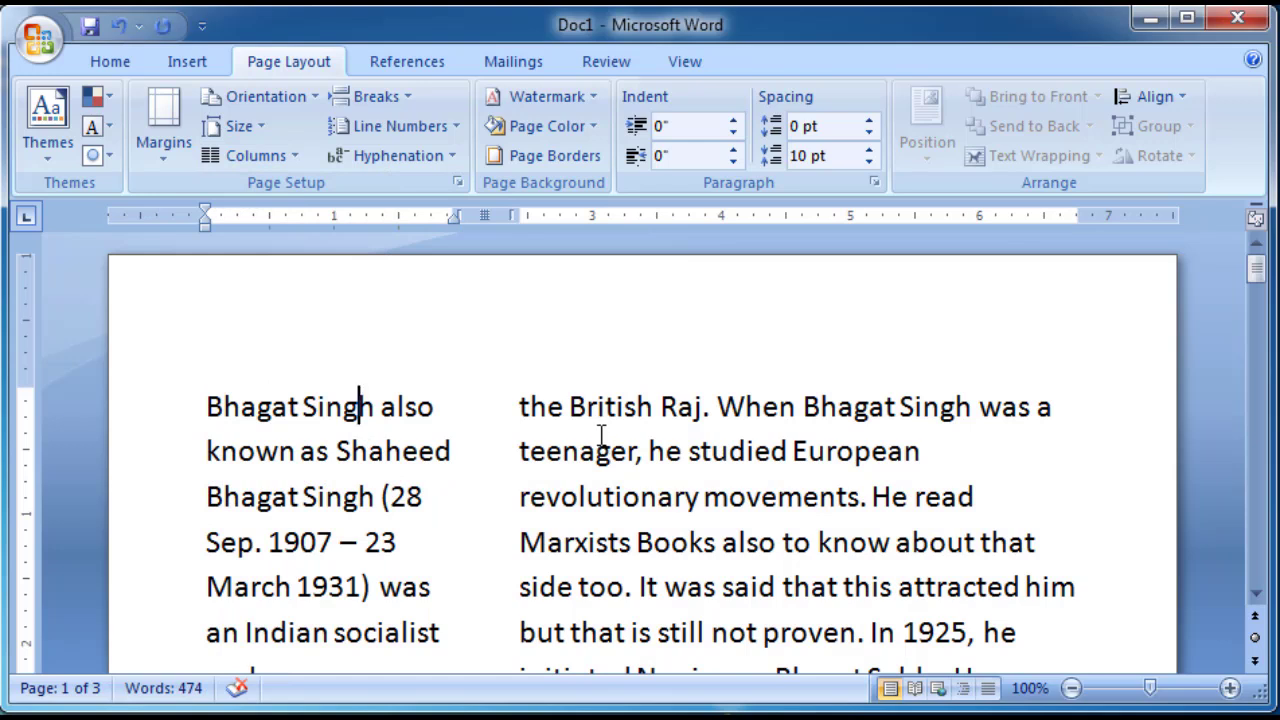
pyautogui.moveTo(208, 496); pyautogui.dragTo(856, 630)
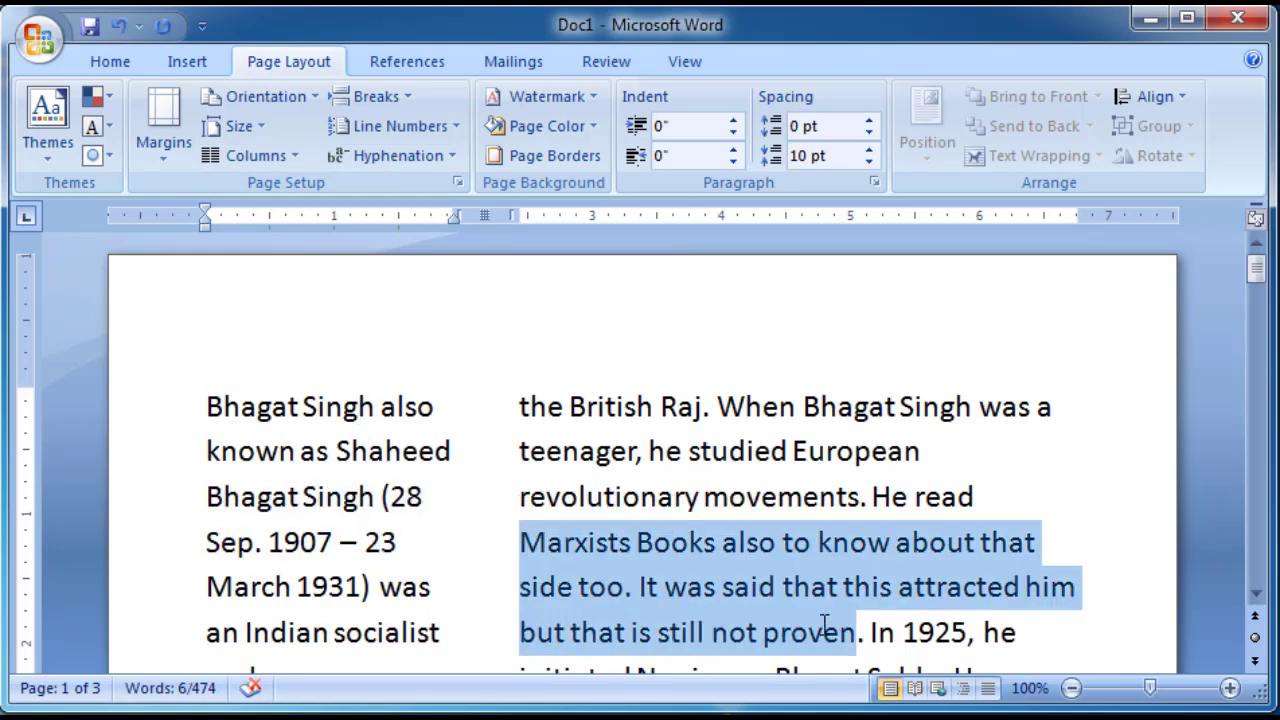
pyautogui.moveTo(284, 595); pyautogui.dragTo(446, 634)
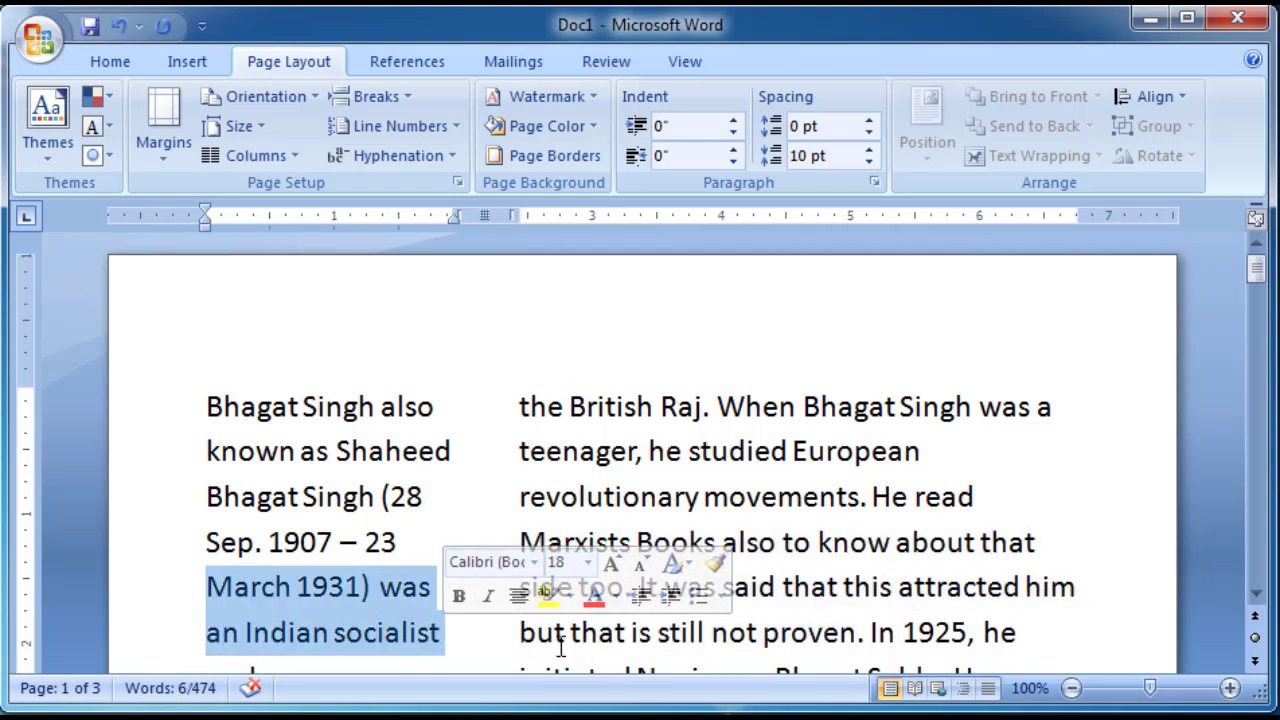
pyautogui.moveTo(521, 632); pyautogui.dragTo(810, 587)
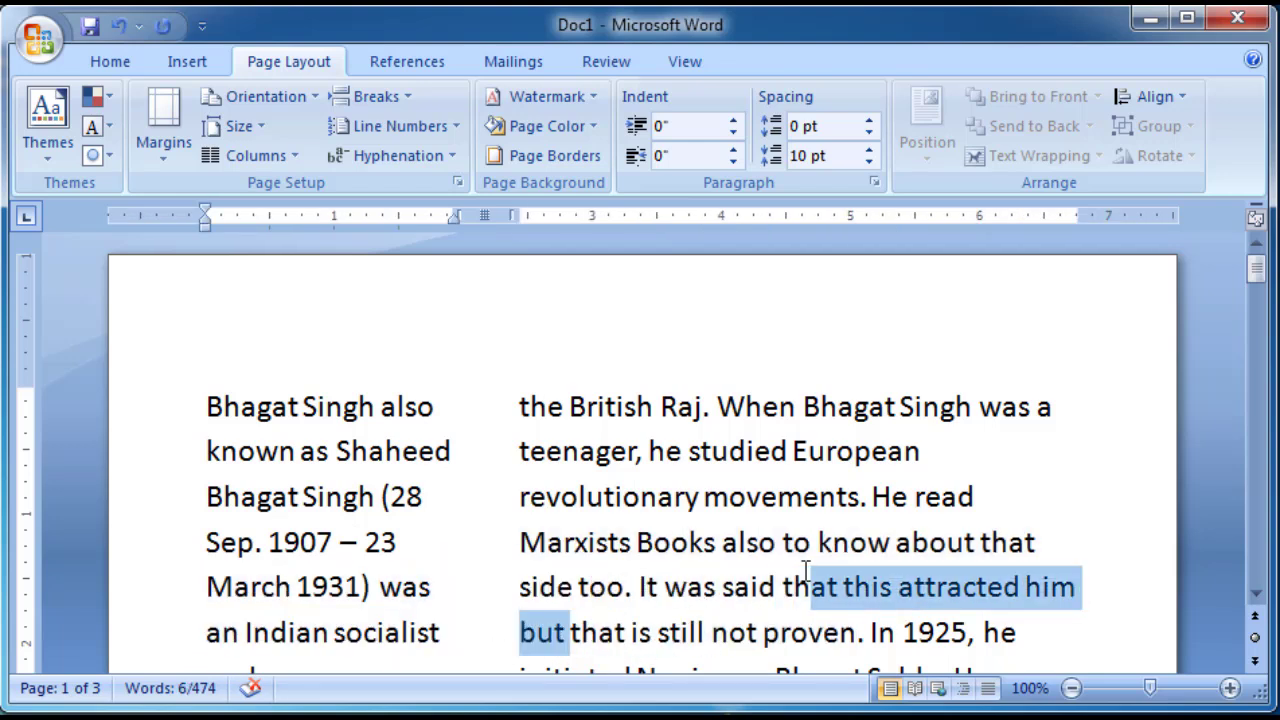
pyautogui.click(753, 584)
pyautogui.hotkey('ctrl', 'z')
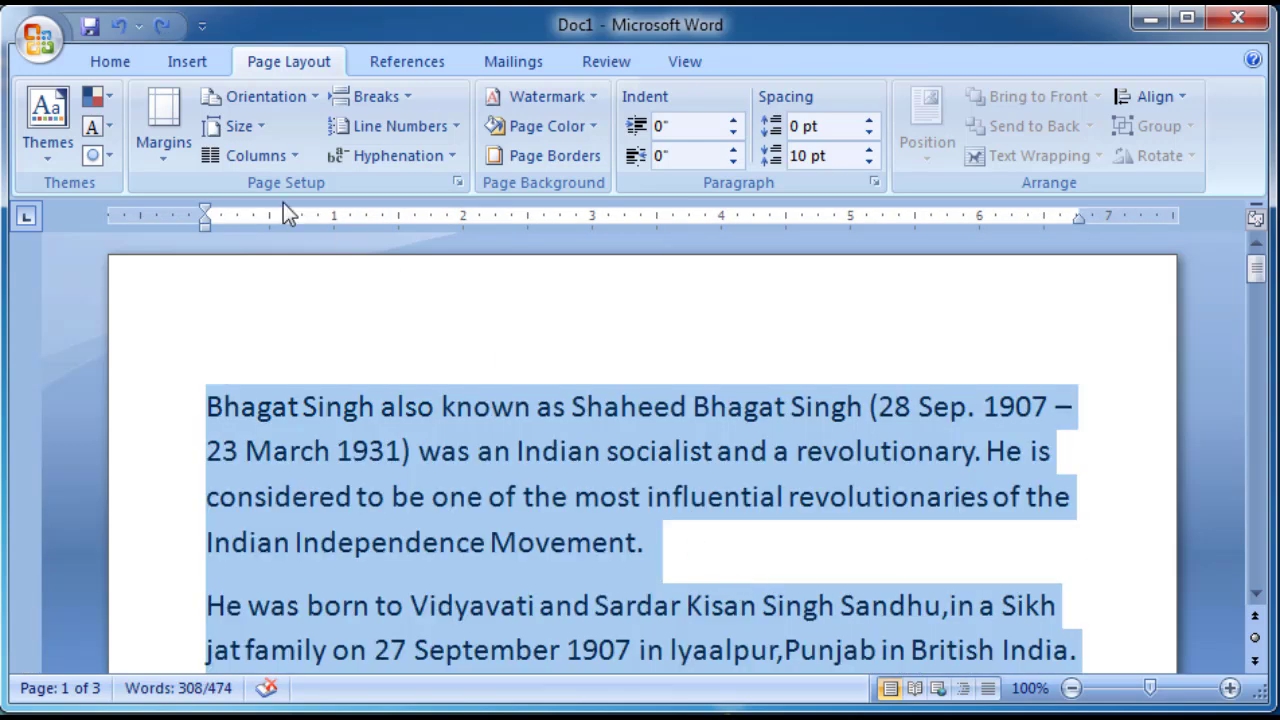
pyautogui.click(269, 155)
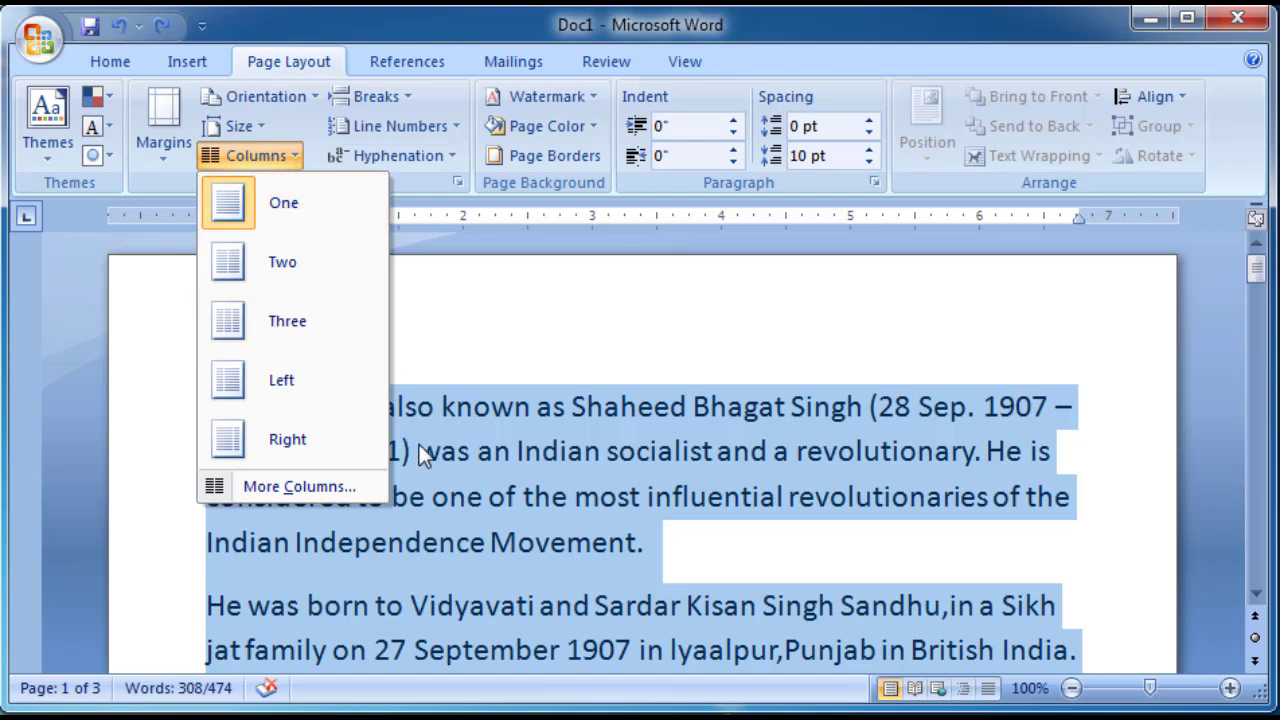
# - Insert a page break right after the essay's first paragraph
pyautogui.click(569, 452)
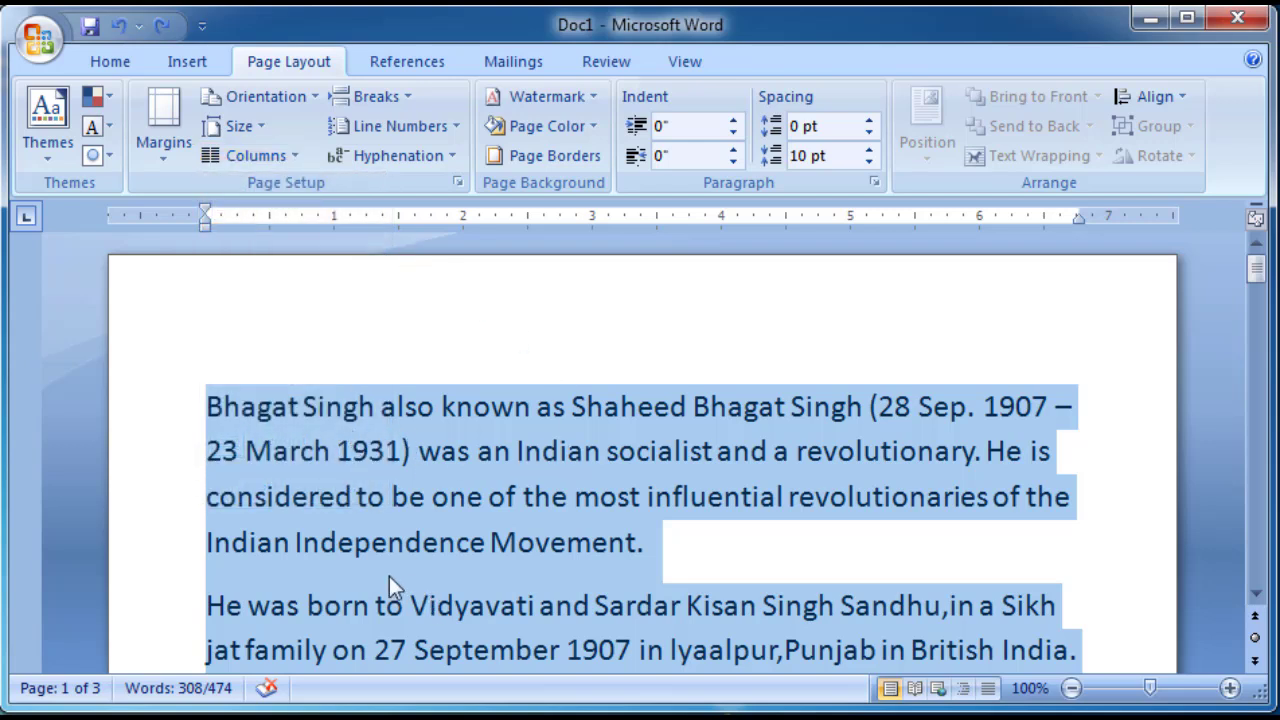
pyautogui.click(195, 71)
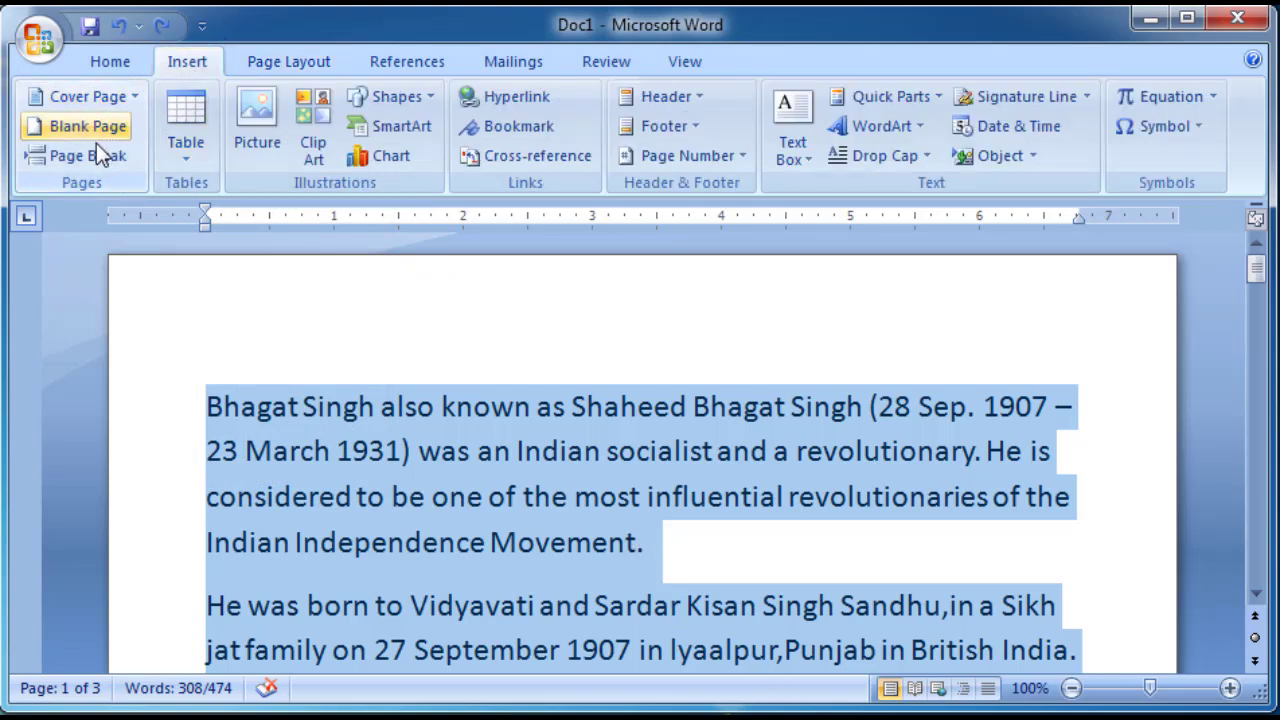
pyautogui.click(271, 68)
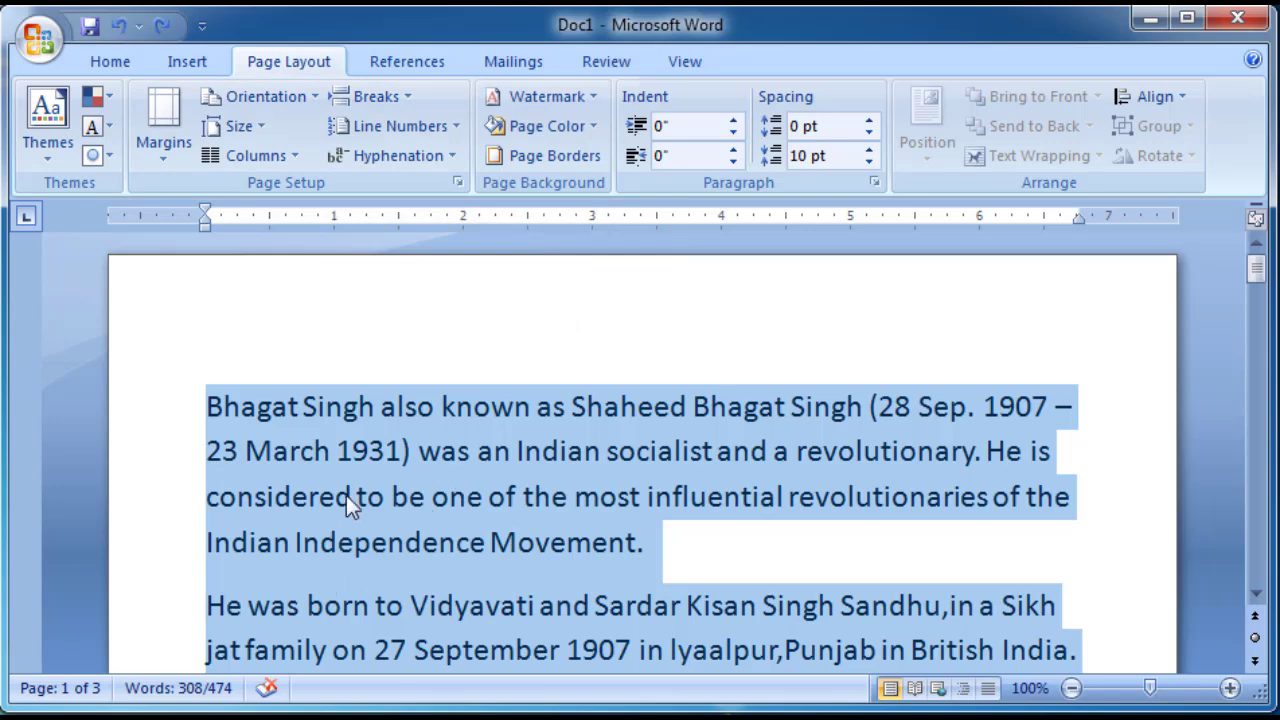
pyautogui.click(651, 546)
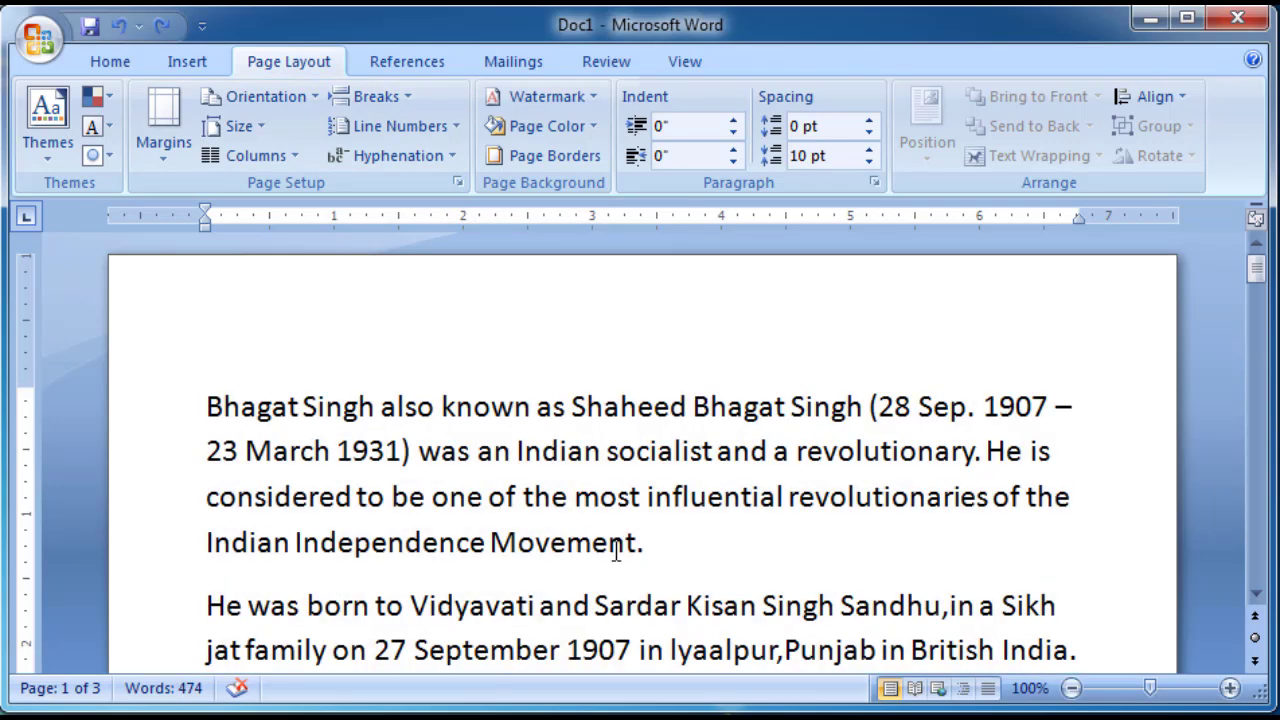
pyautogui.click(400, 94)
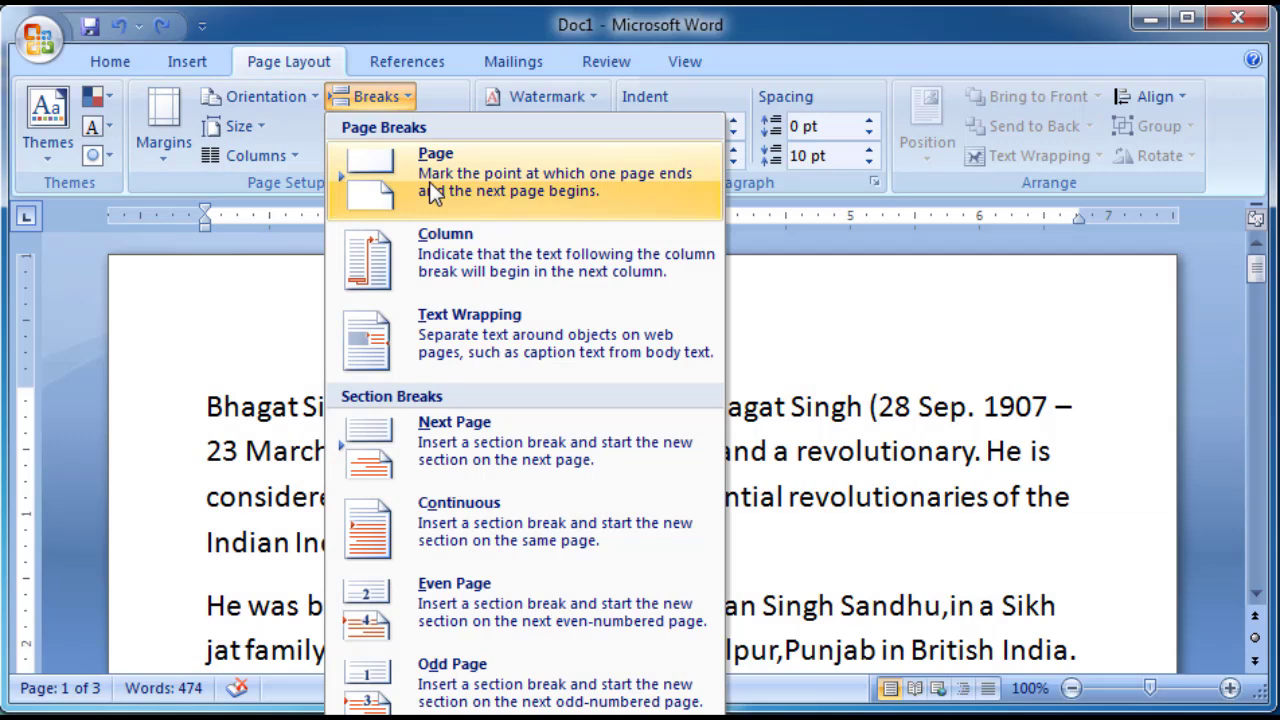
pyautogui.click(431, 191)
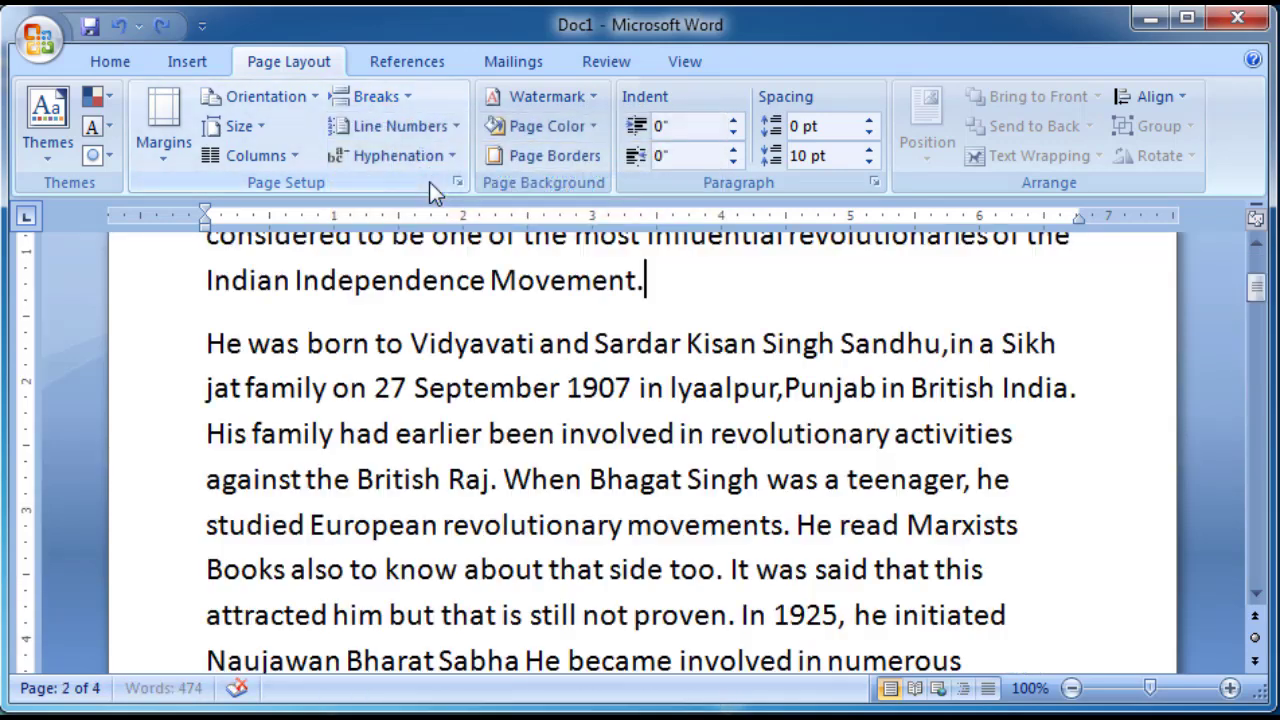
# - Remove the page break again so the essay flows without the new page
pyautogui.click(404, 98)
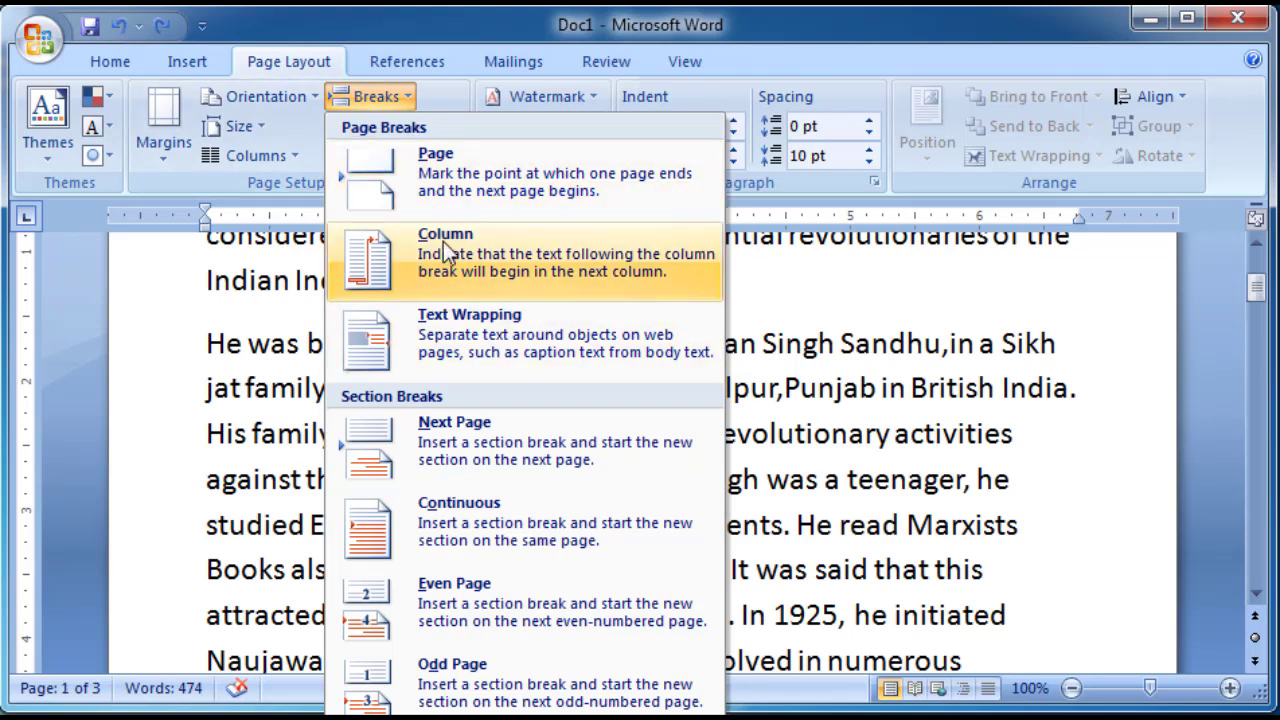
pyautogui.click(799, 379)
pyautogui.scroll(2, 612, 341)
pyautogui.scroll(-2, 612, 341)
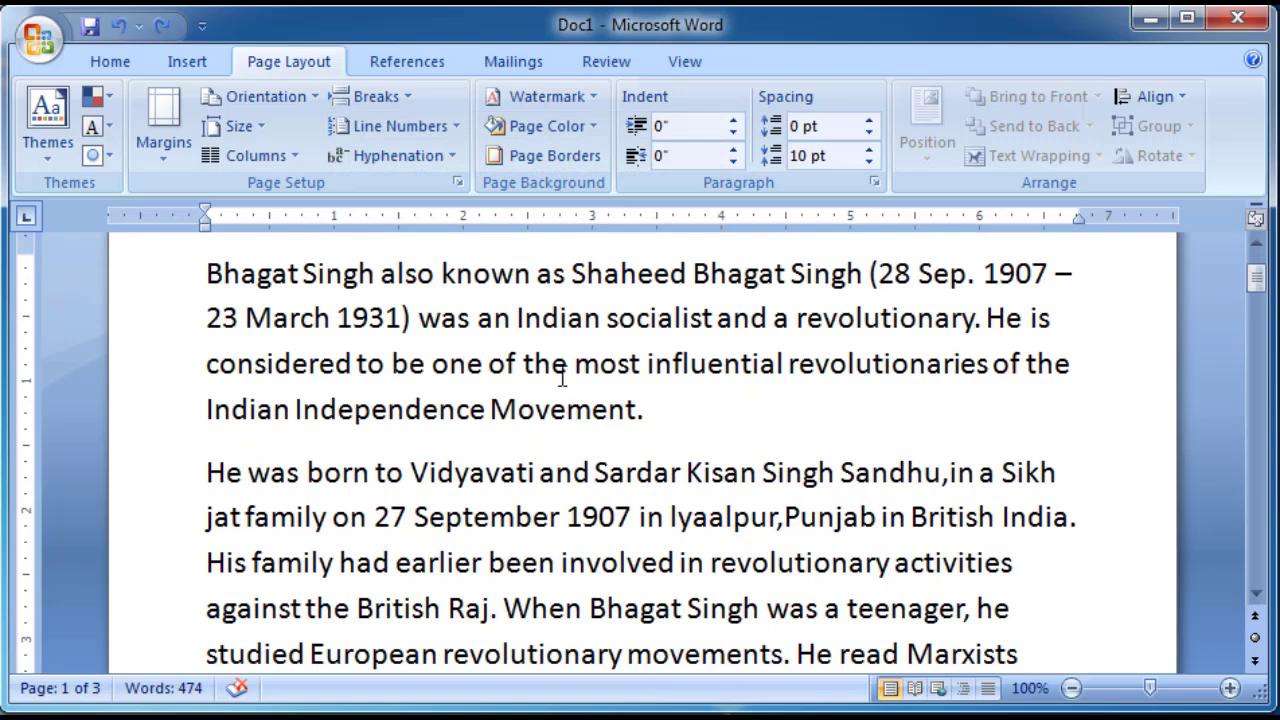
pyautogui.moveTo(202, 273); pyautogui.dragTo(618, 511)
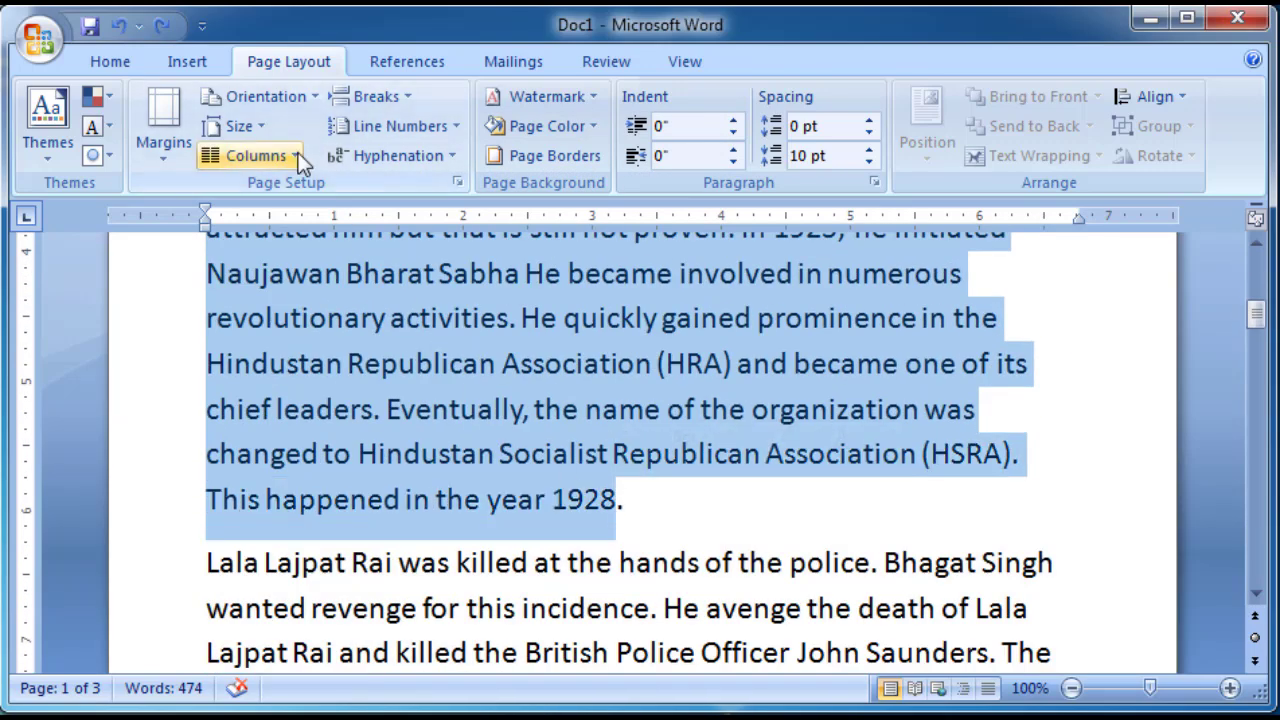
# - Select only the essay's opening paragraph and apply the Two columns layout to it
pyautogui.scroll(5, 384, 275)
pyautogui.click(420, 415)
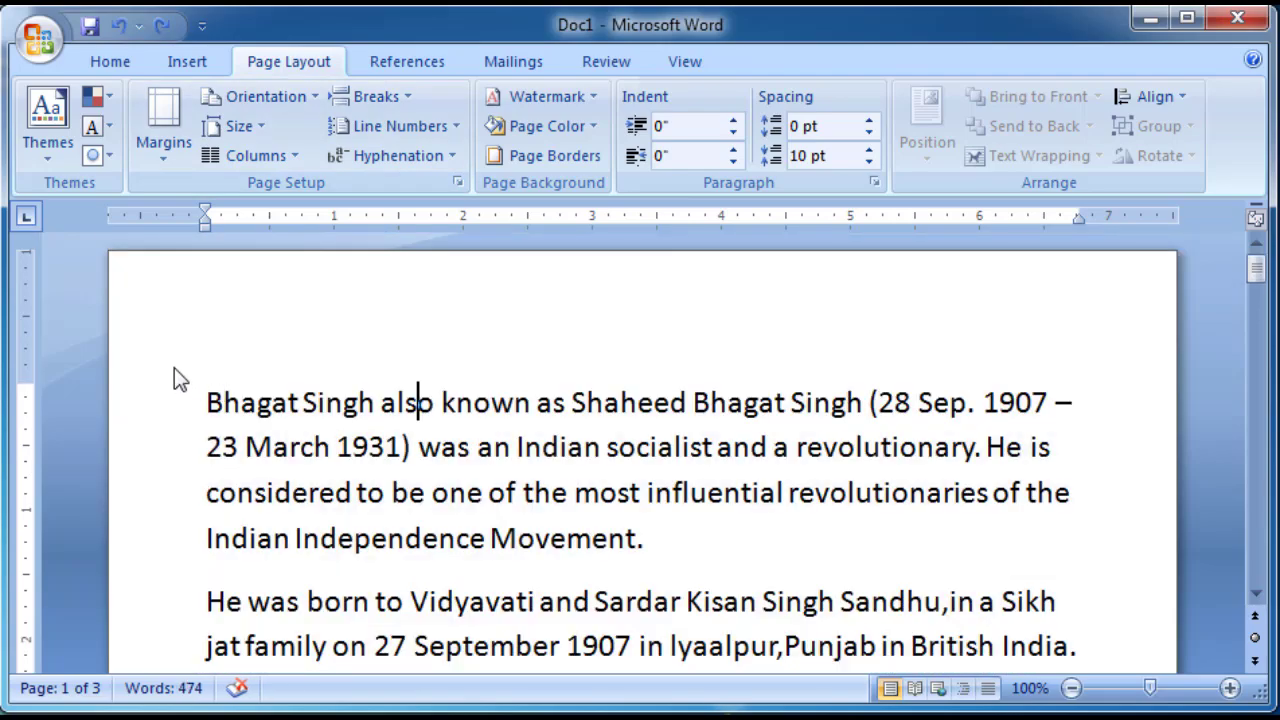
pyautogui.click(222, 400)
pyautogui.moveTo(195, 387); pyautogui.dragTo(966, 291)
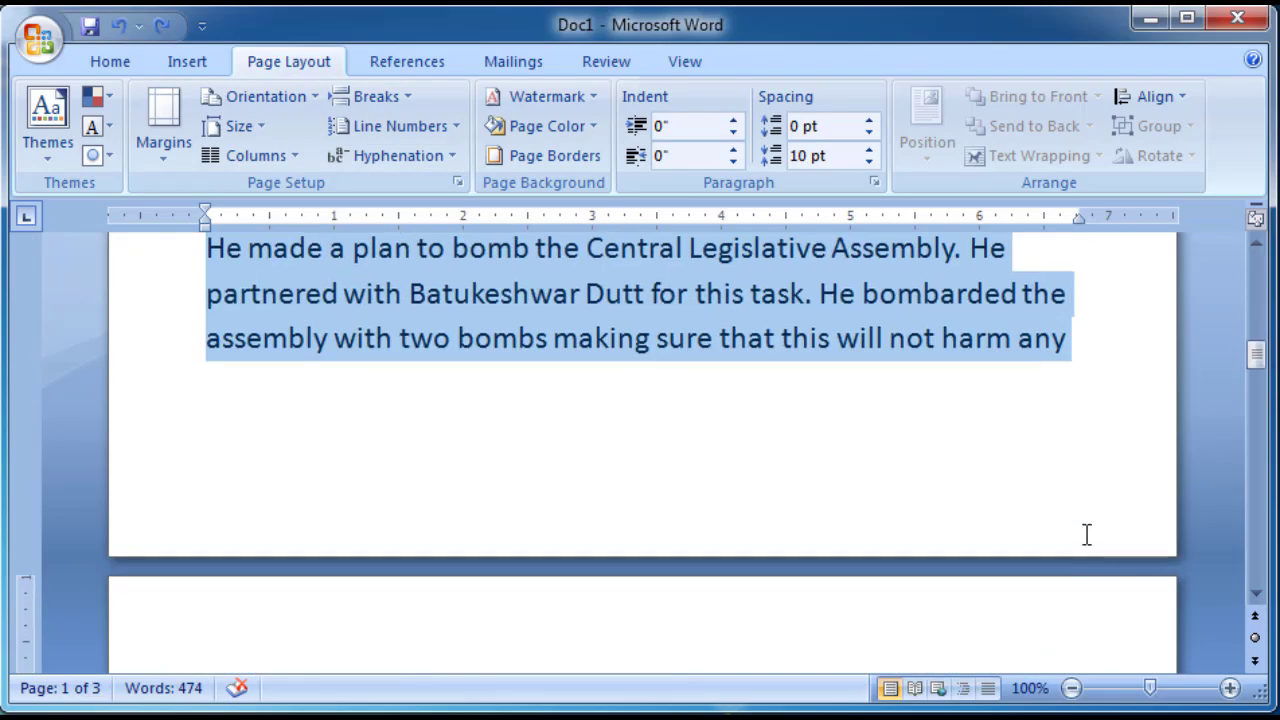
pyautogui.click(966, 291)
pyautogui.scroll(3, 968, 300)
pyautogui.moveTo(968, 192); pyautogui.dragTo(763, 527)
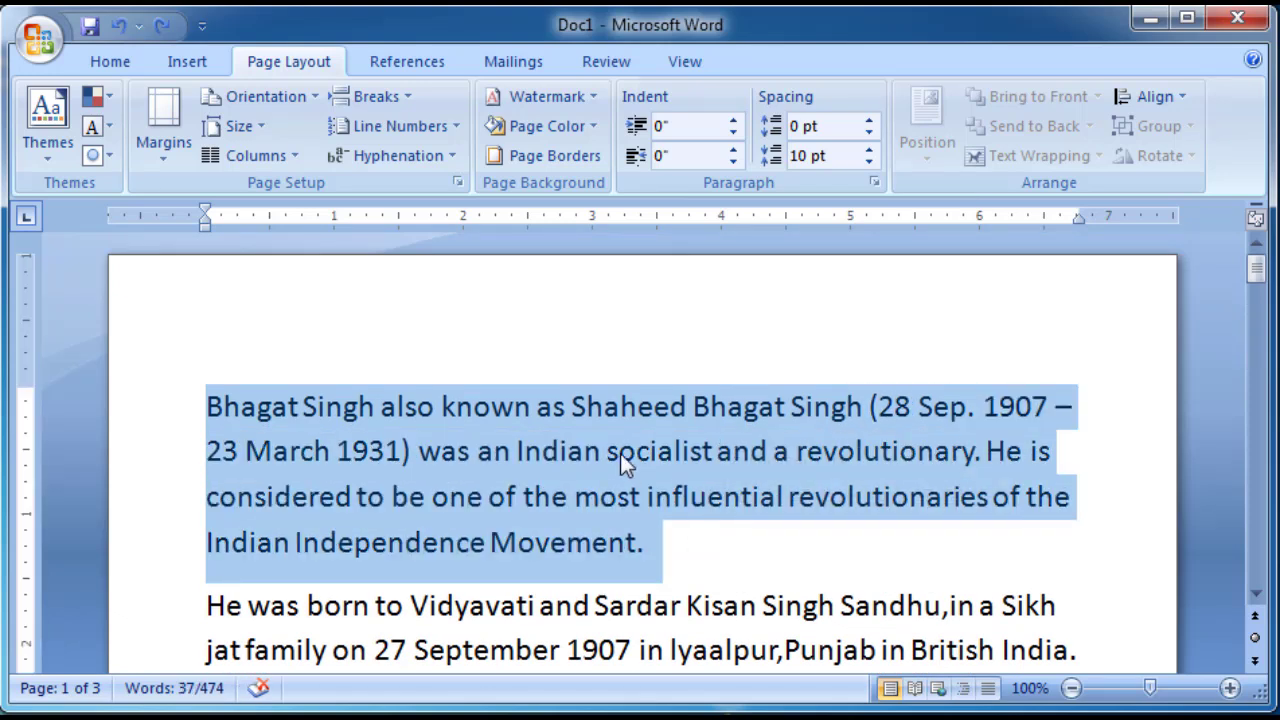
pyautogui.click(272, 150)
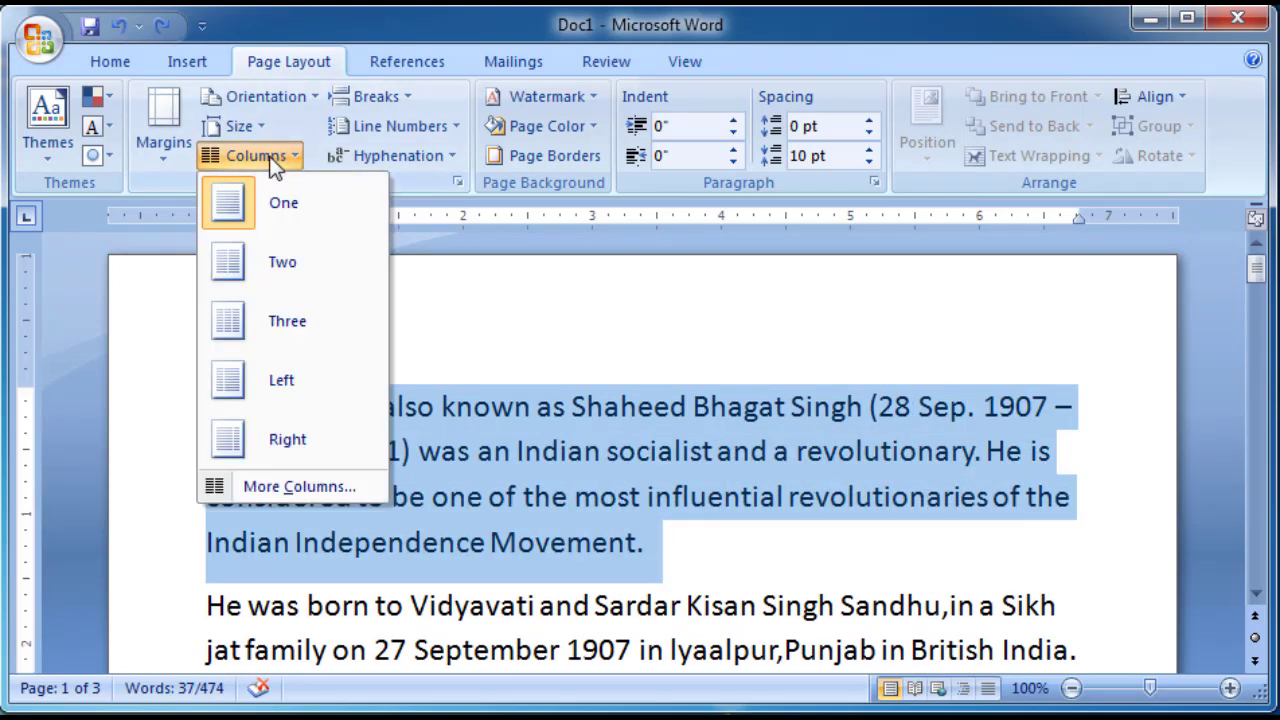
pyautogui.click(275, 272)
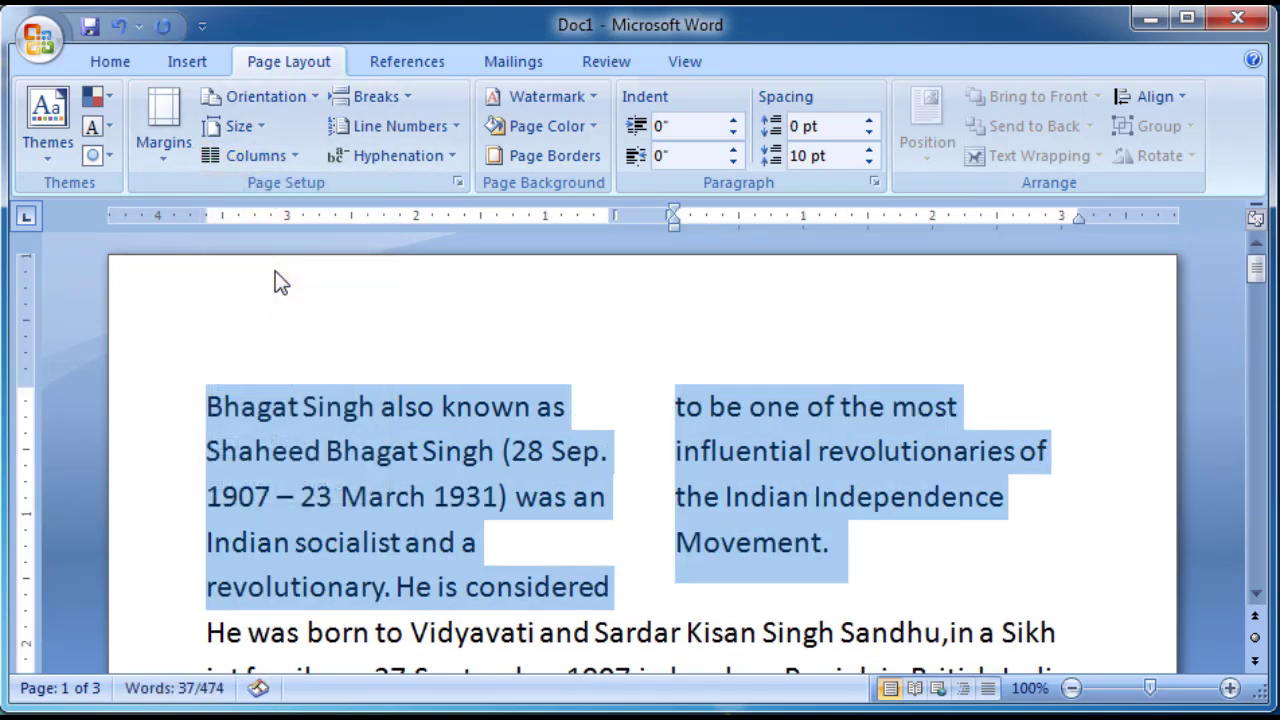
pyautogui.click(532, 469)
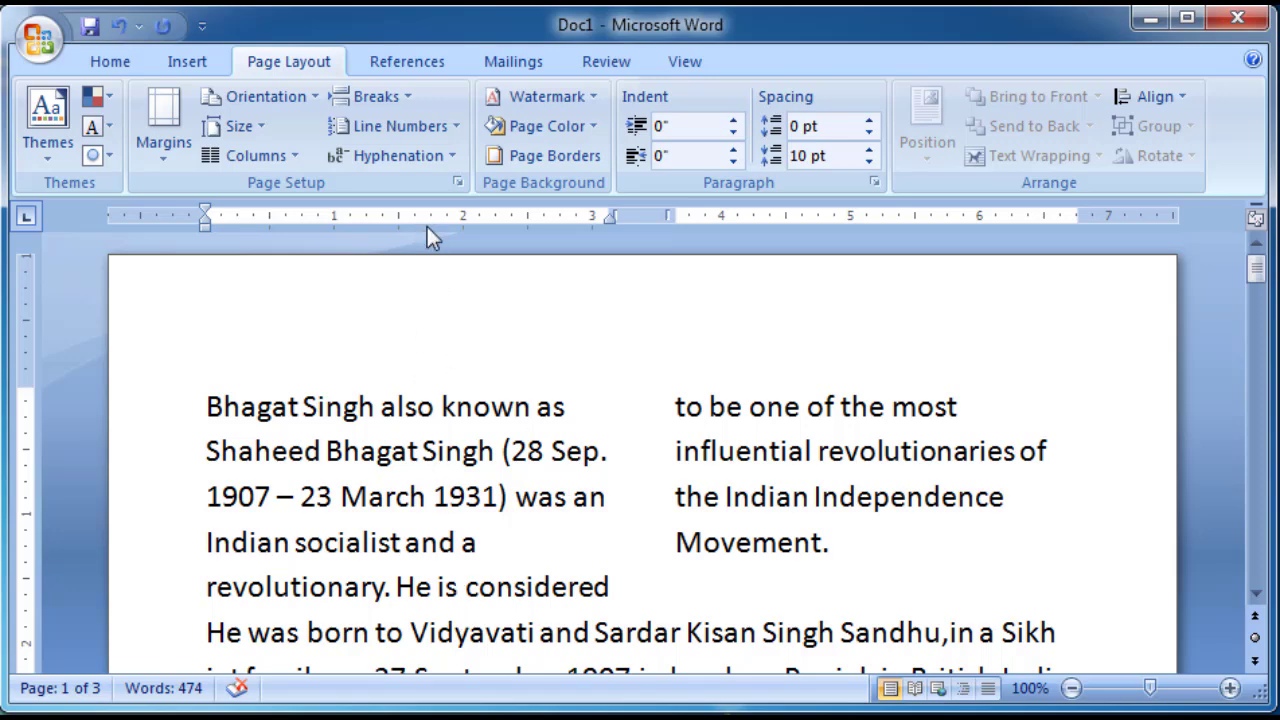
# - Try a column break before 'considered', then undo back to a single column
pyautogui.click(372, 96)
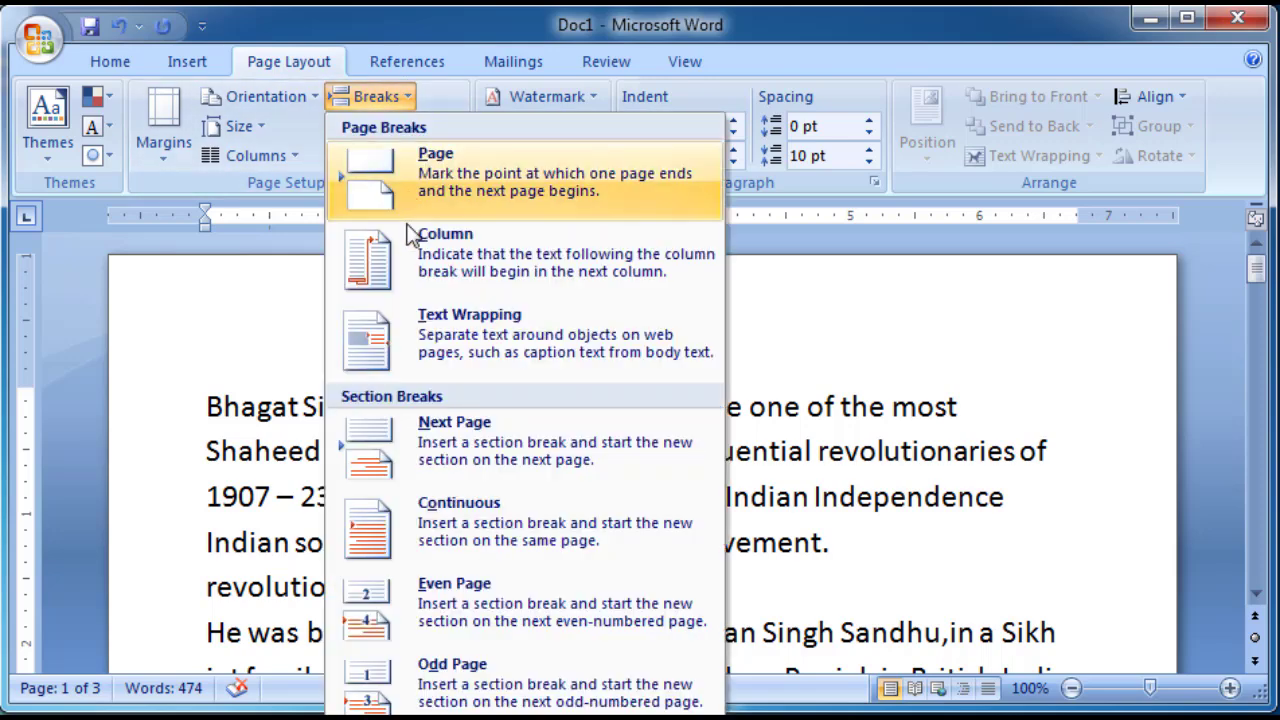
pyautogui.click(421, 278)
pyautogui.click(832, 408)
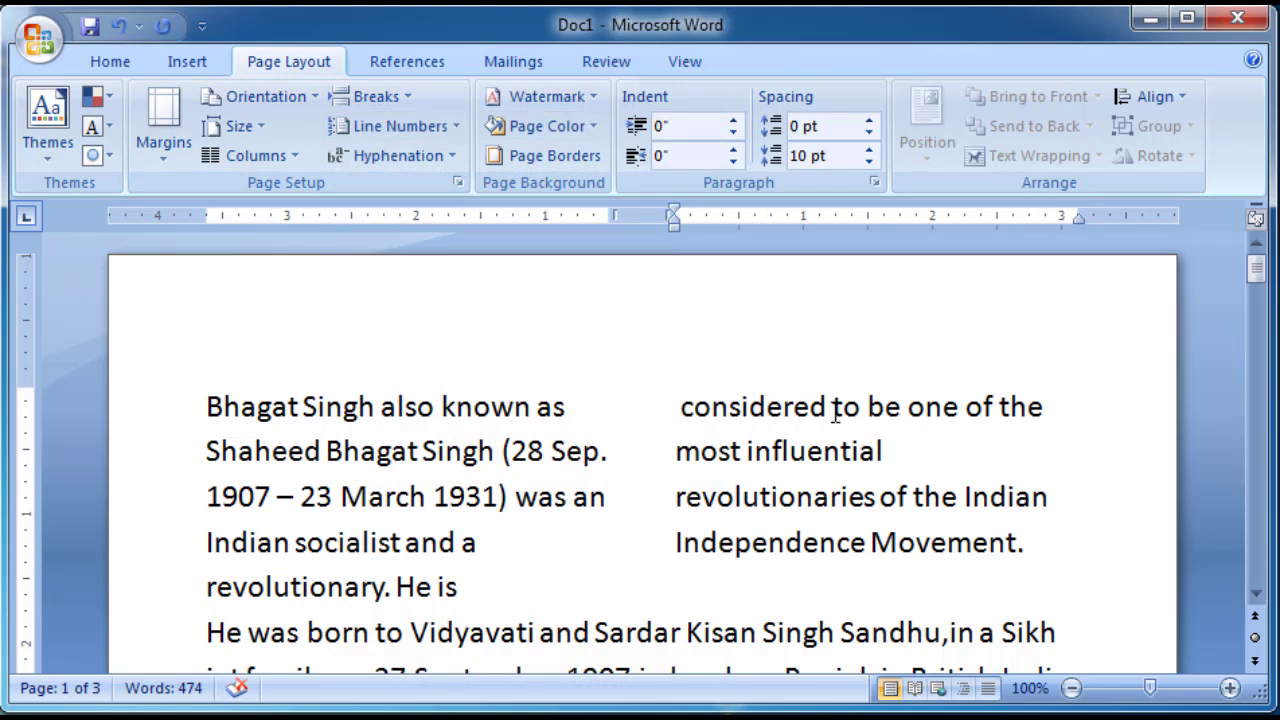
pyautogui.hotkey('ctrl', 'z')
pyautogui.hotkey('ctrl', 'z')
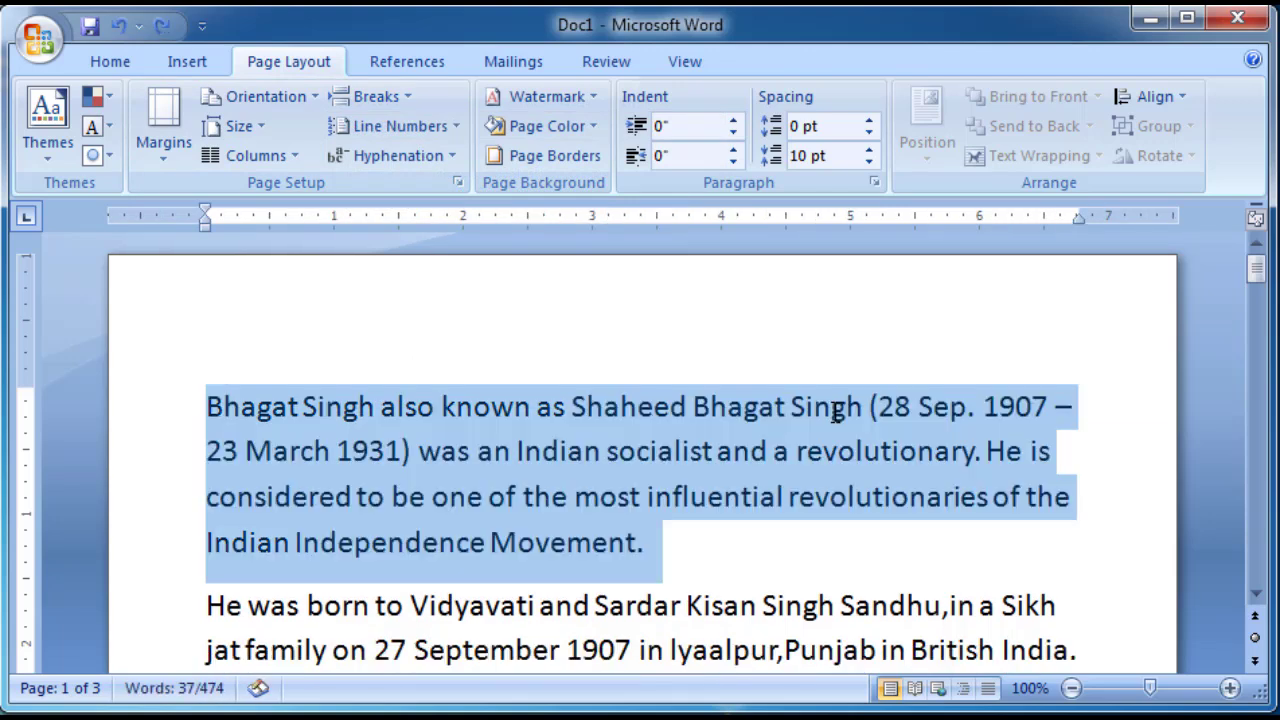
# - Look through the Breaks list, Insert tools and Drop Cap choices without changing anything
pyautogui.click(397, 101)
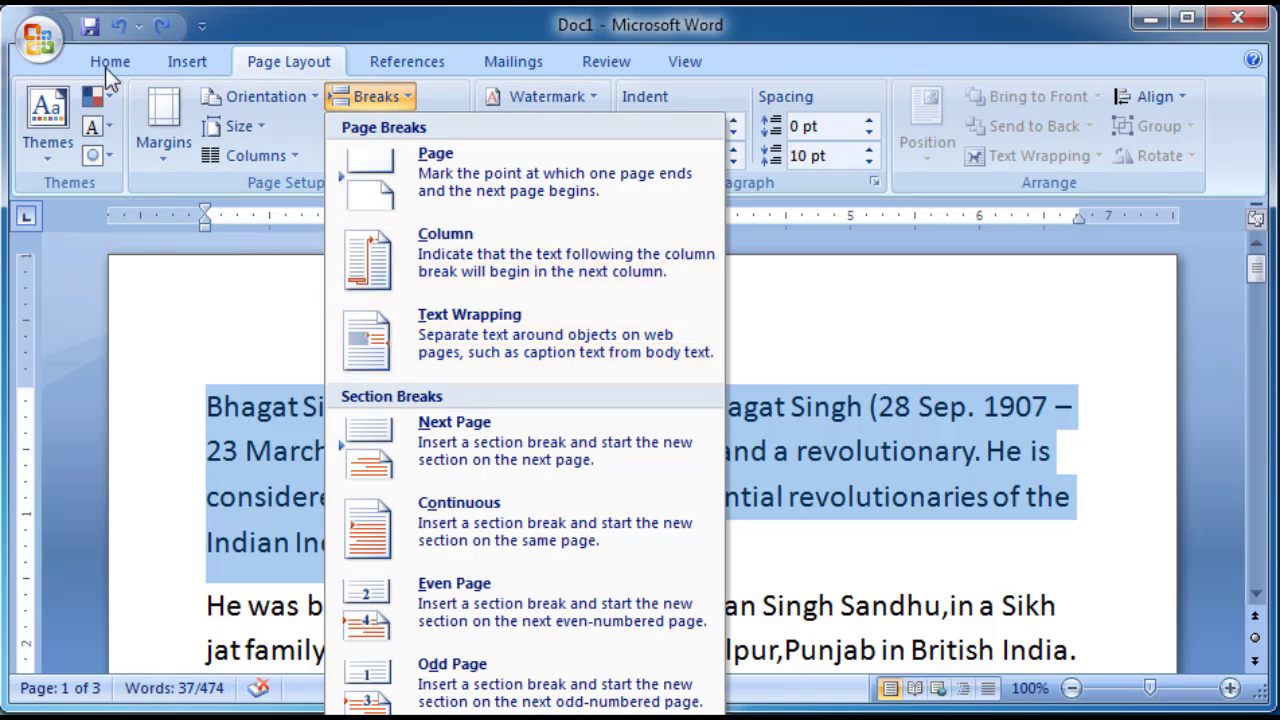
pyautogui.click(180, 62)
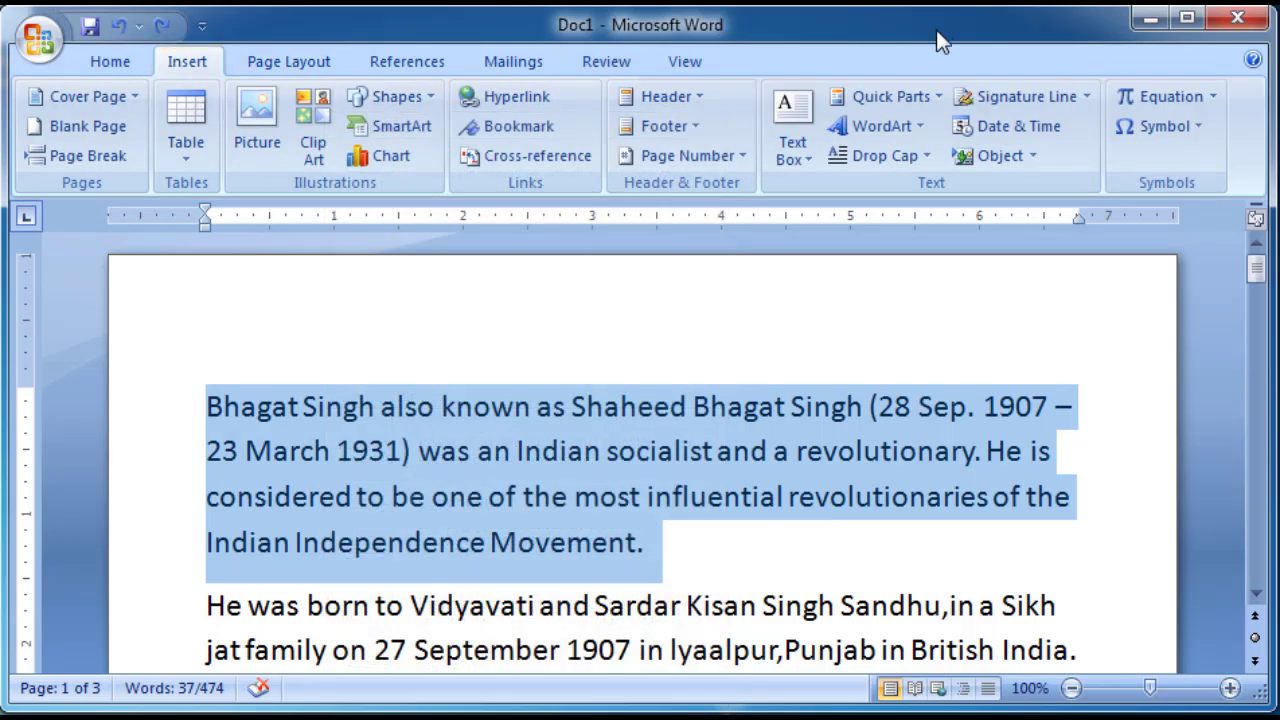
pyautogui.click(868, 155)
pyautogui.click(868, 155)
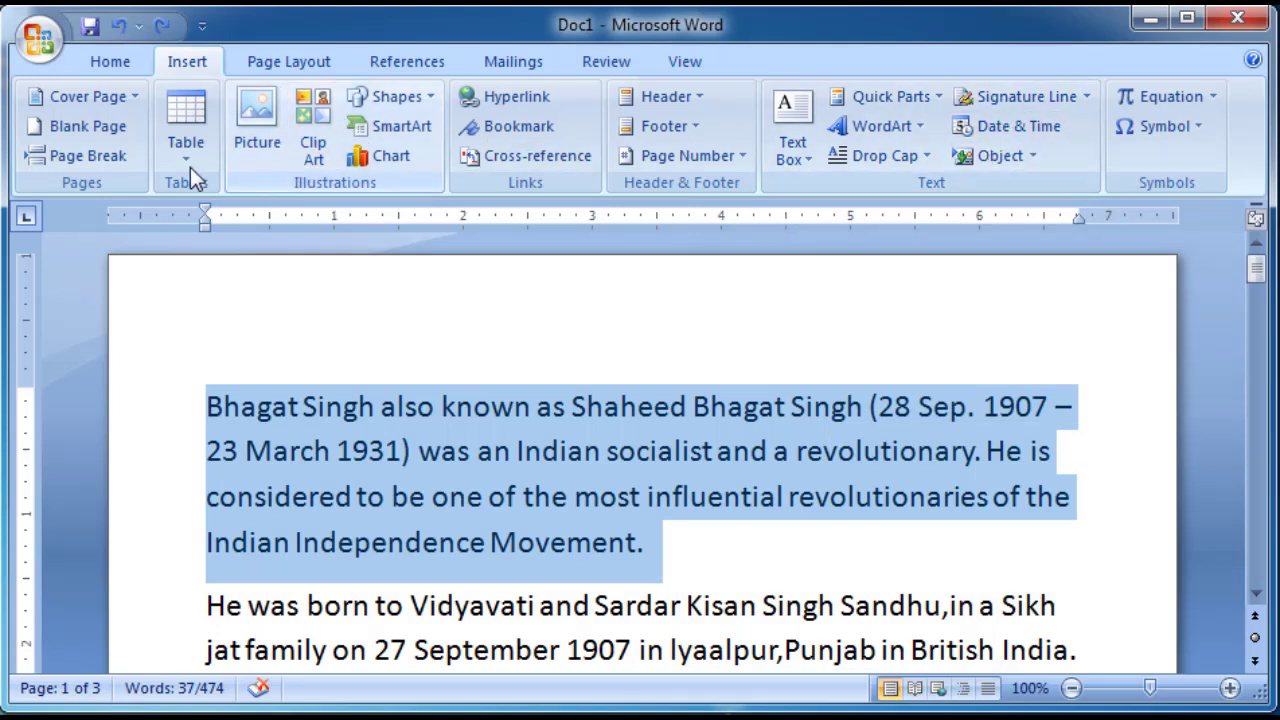
pyautogui.click(117, 66)
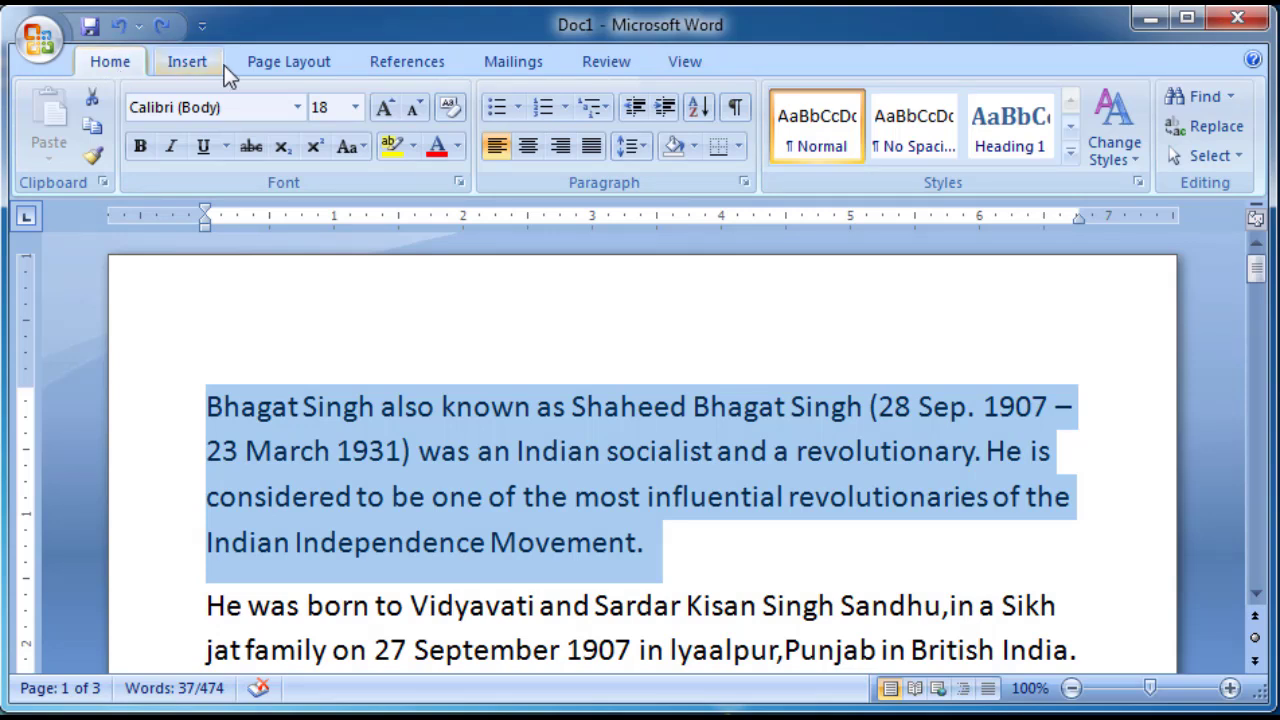
# - Return to the Page Layout tools and deselect the opening paragraph
pyautogui.click(294, 60)
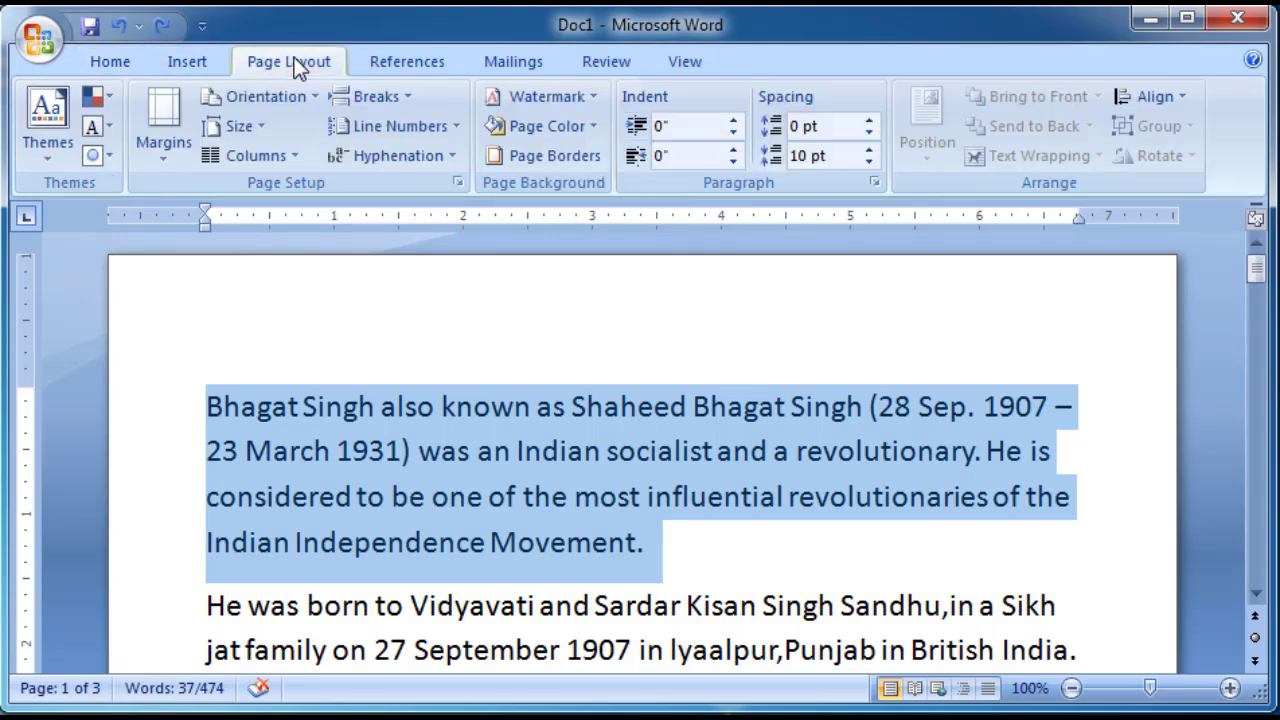
pyautogui.click(528, 495)
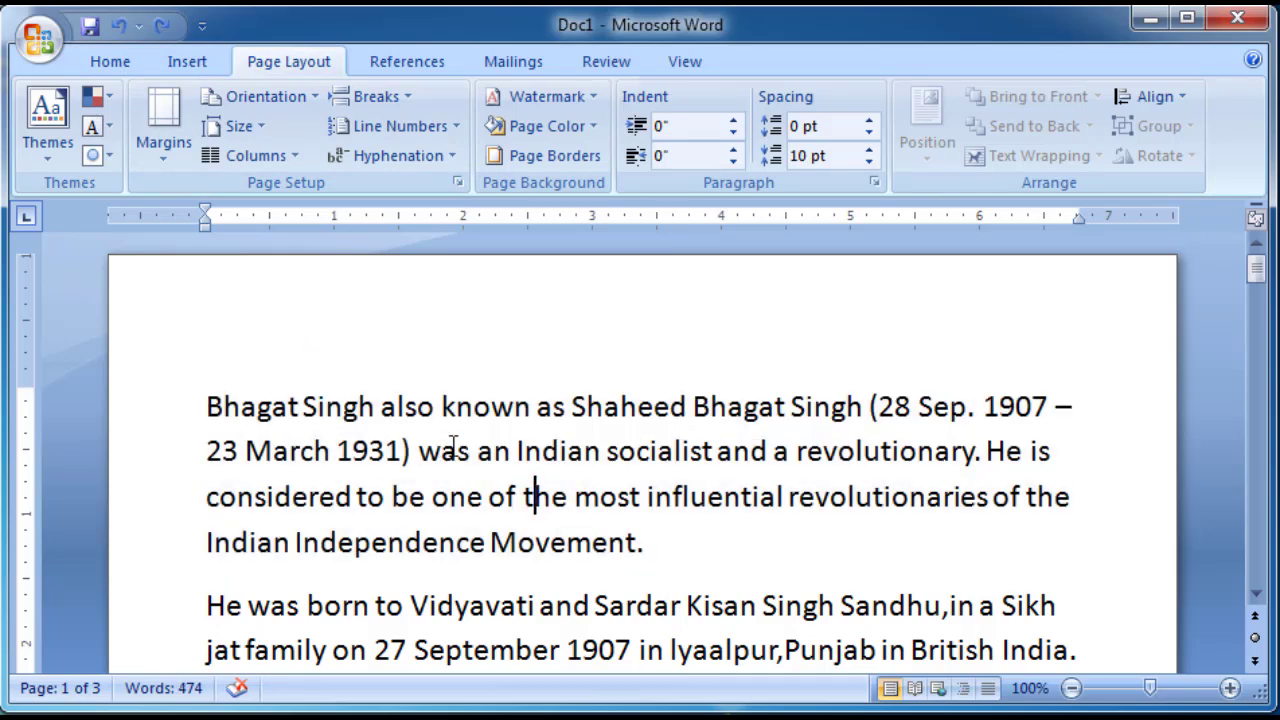
pyautogui.scroll(-1, 478, 463)
pyautogui.scroll(-1, 581, 458)
# - Insert the eye-examination clip art after 'Movement.' in the opening paragraph
pyautogui.click(704, 424)
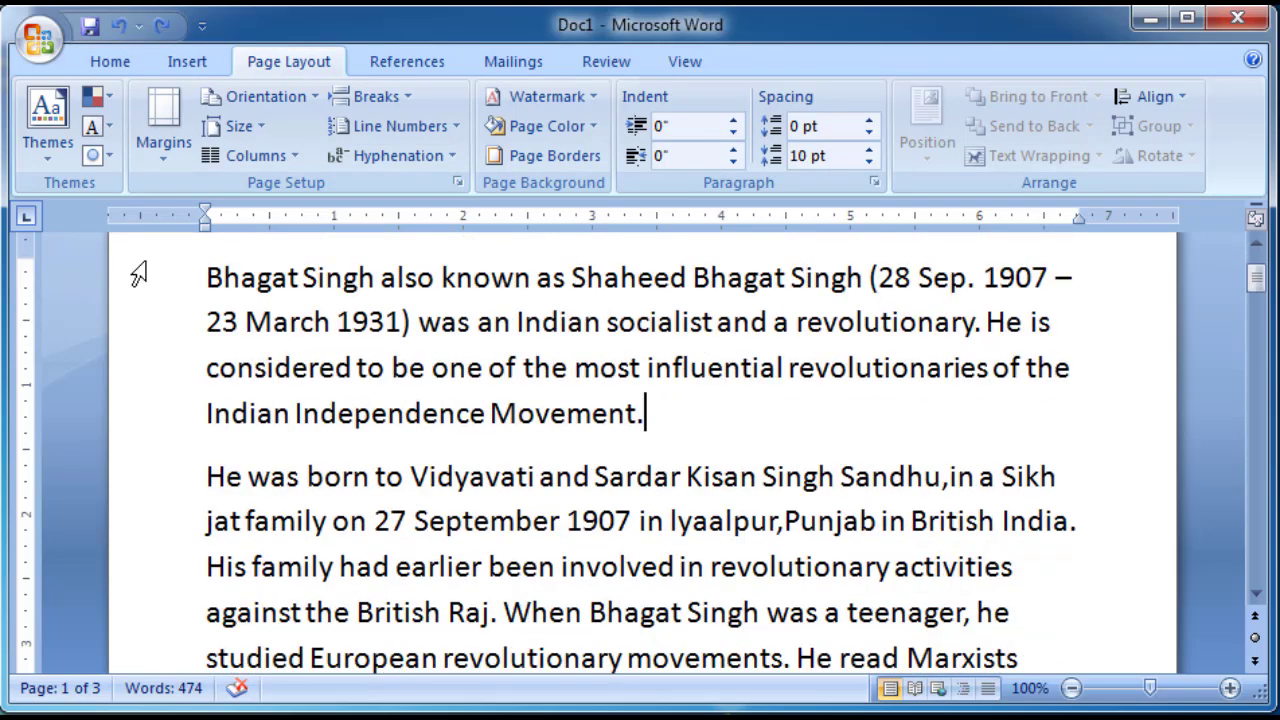
pyautogui.click(183, 62)
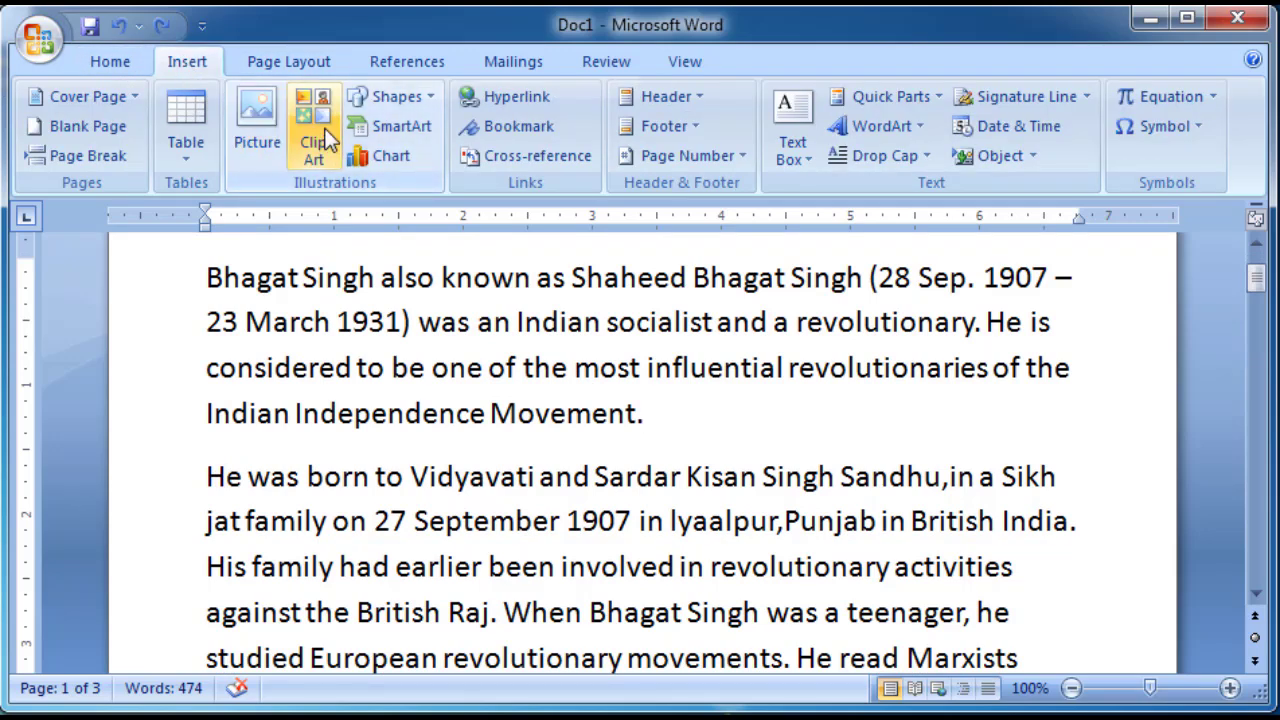
pyautogui.click(313, 125)
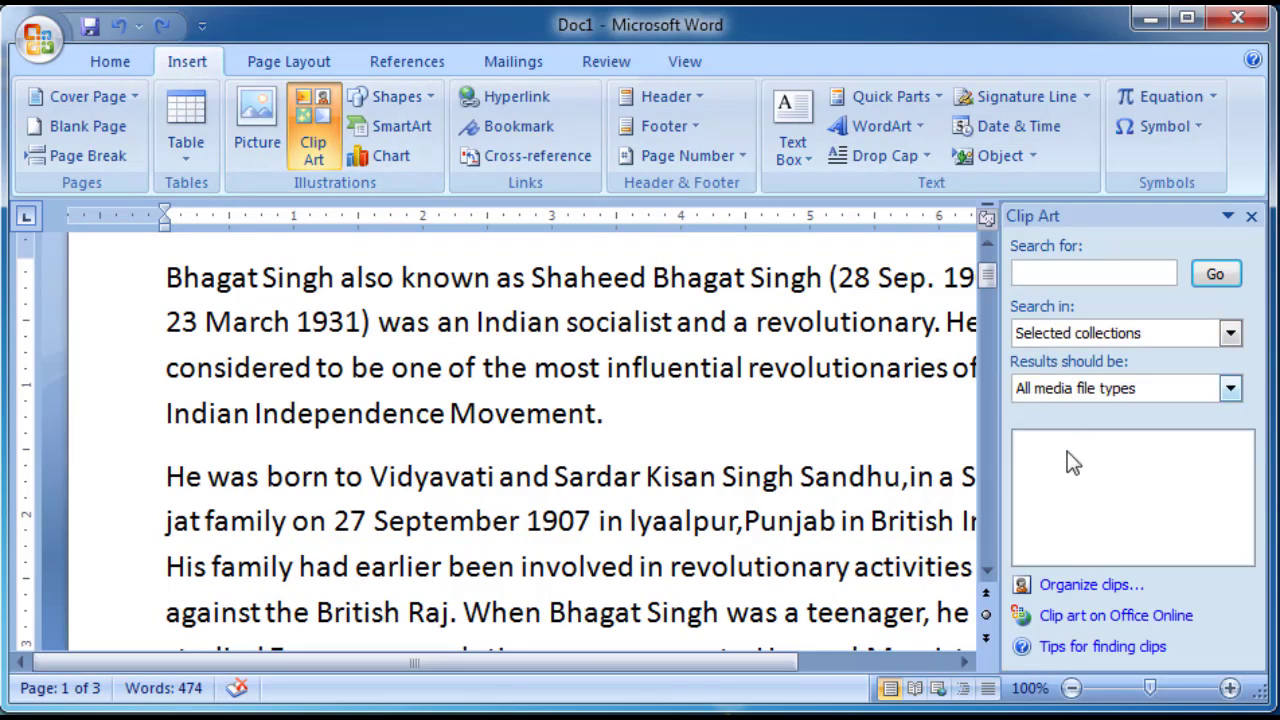
pyautogui.click(1232, 278)
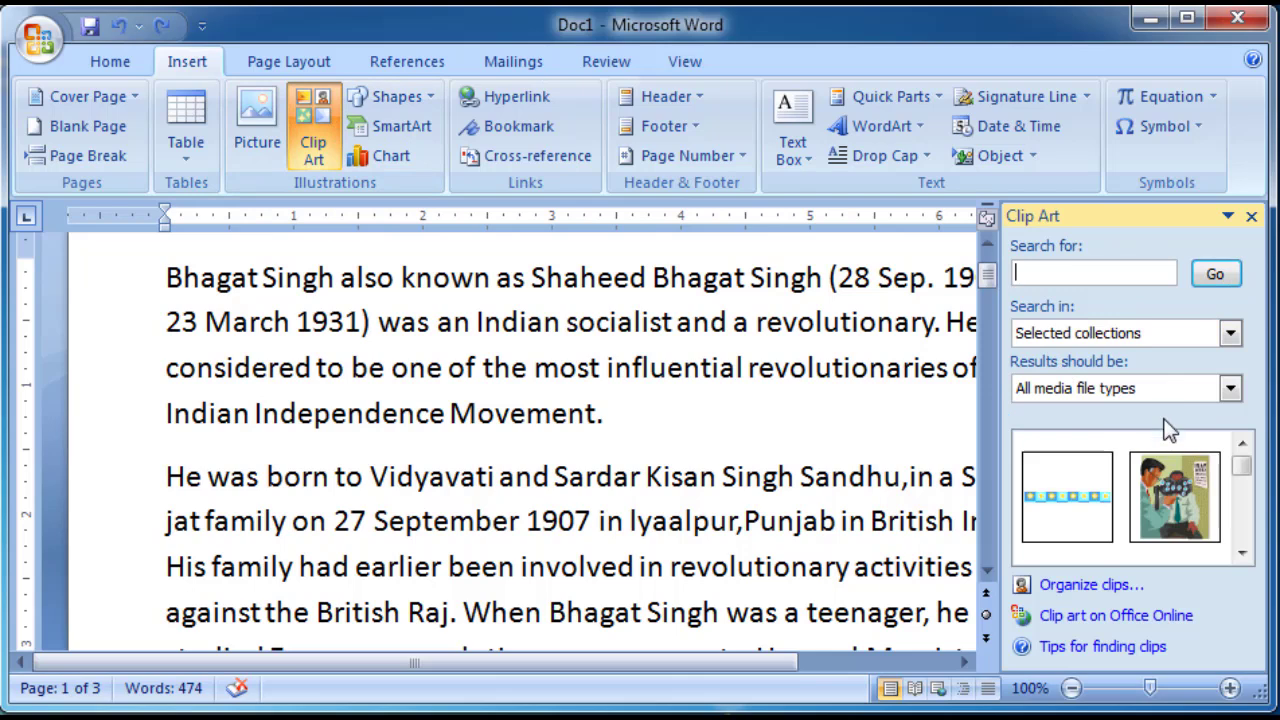
pyautogui.click(1135, 450)
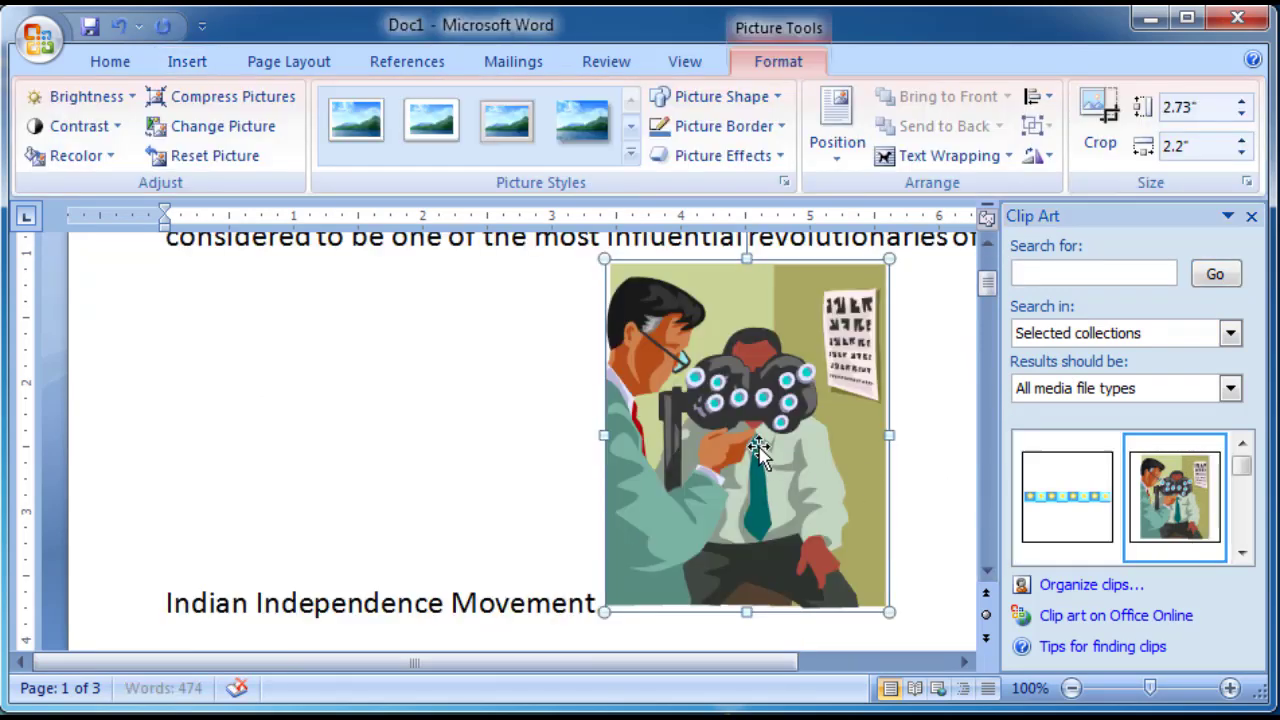
pyautogui.click(1250, 217)
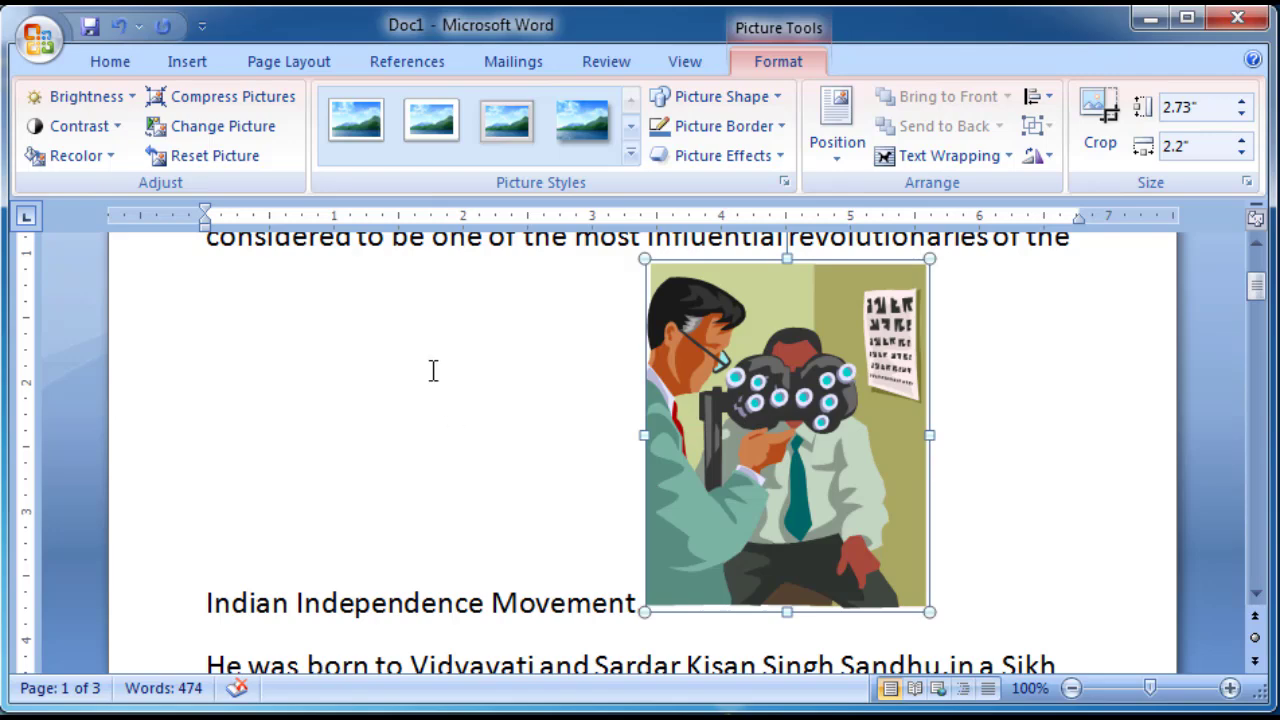
pyautogui.click(303, 66)
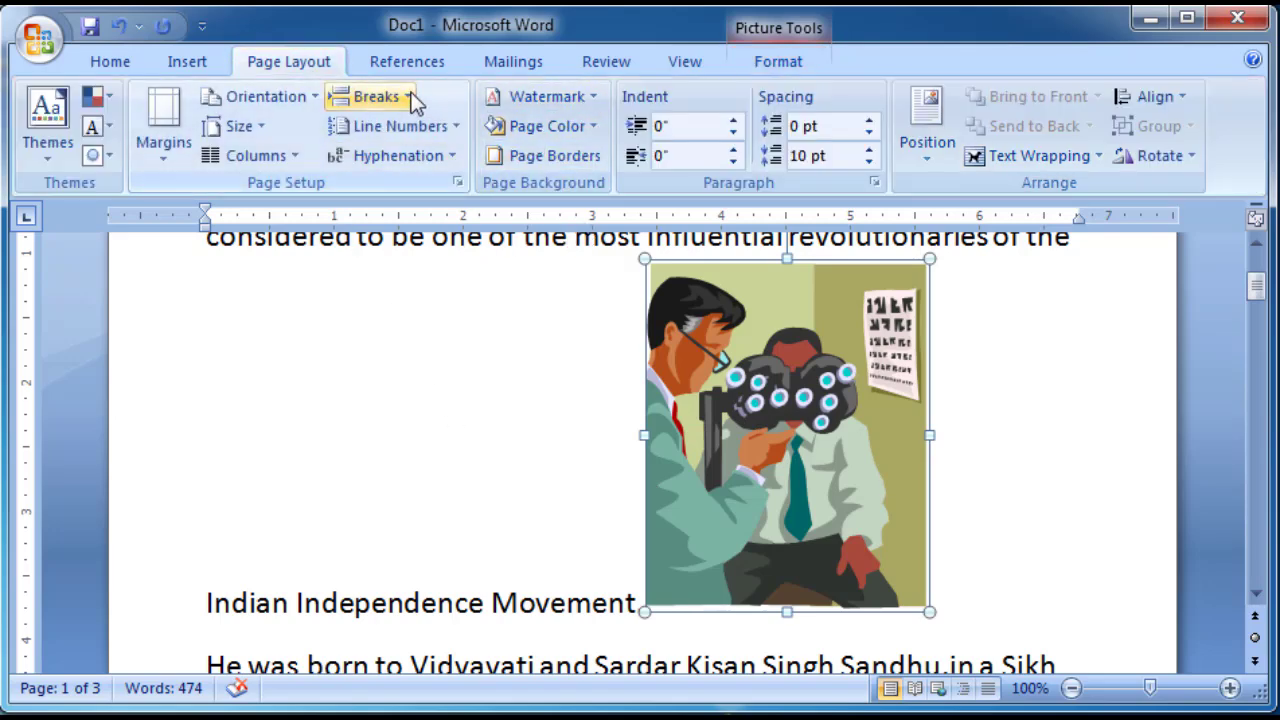
# - Add a Text Wrapping break before the eye-exam picture, then select the picture
pyautogui.click(372, 96)
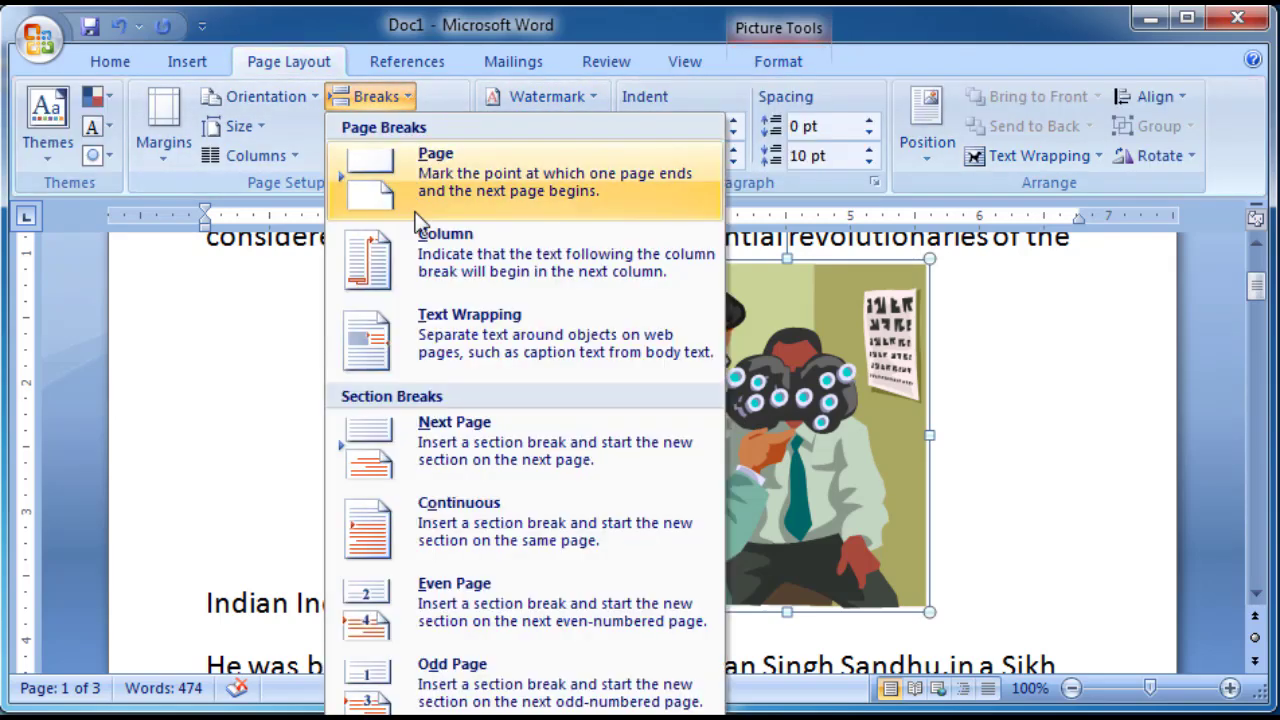
pyautogui.click(439, 339)
pyautogui.scroll(-1, 441, 393)
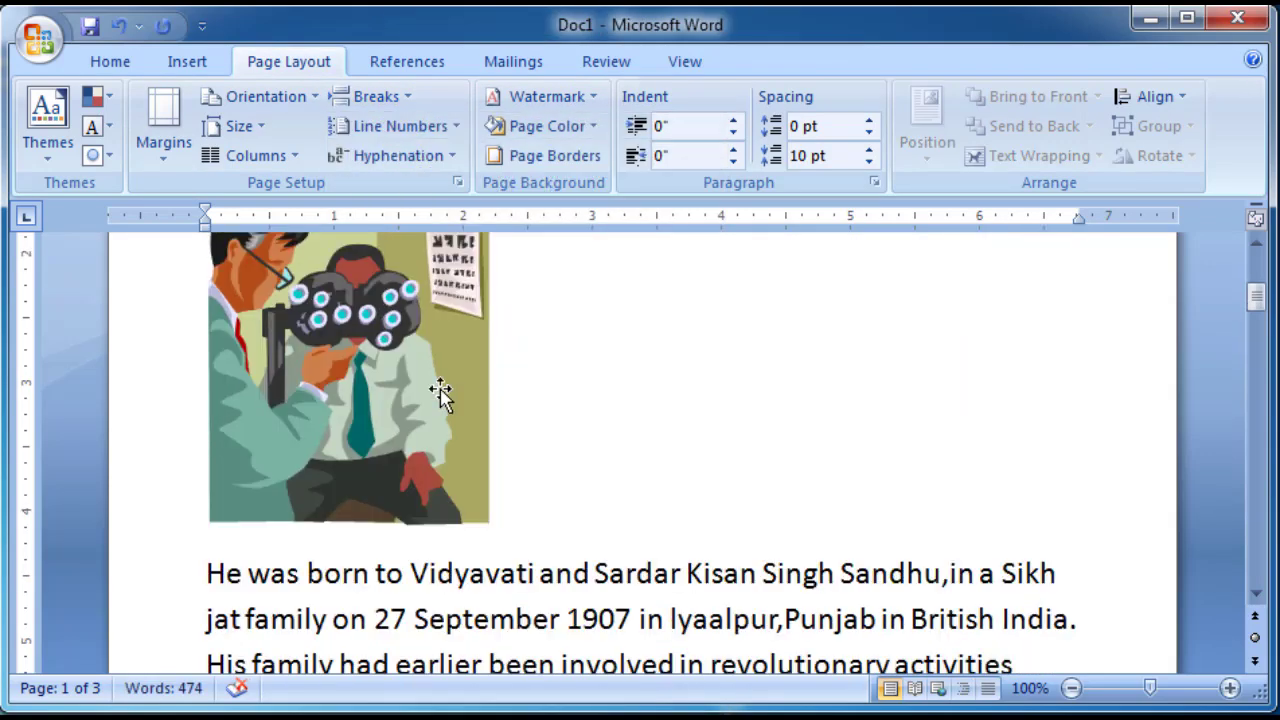
pyautogui.click(411, 378)
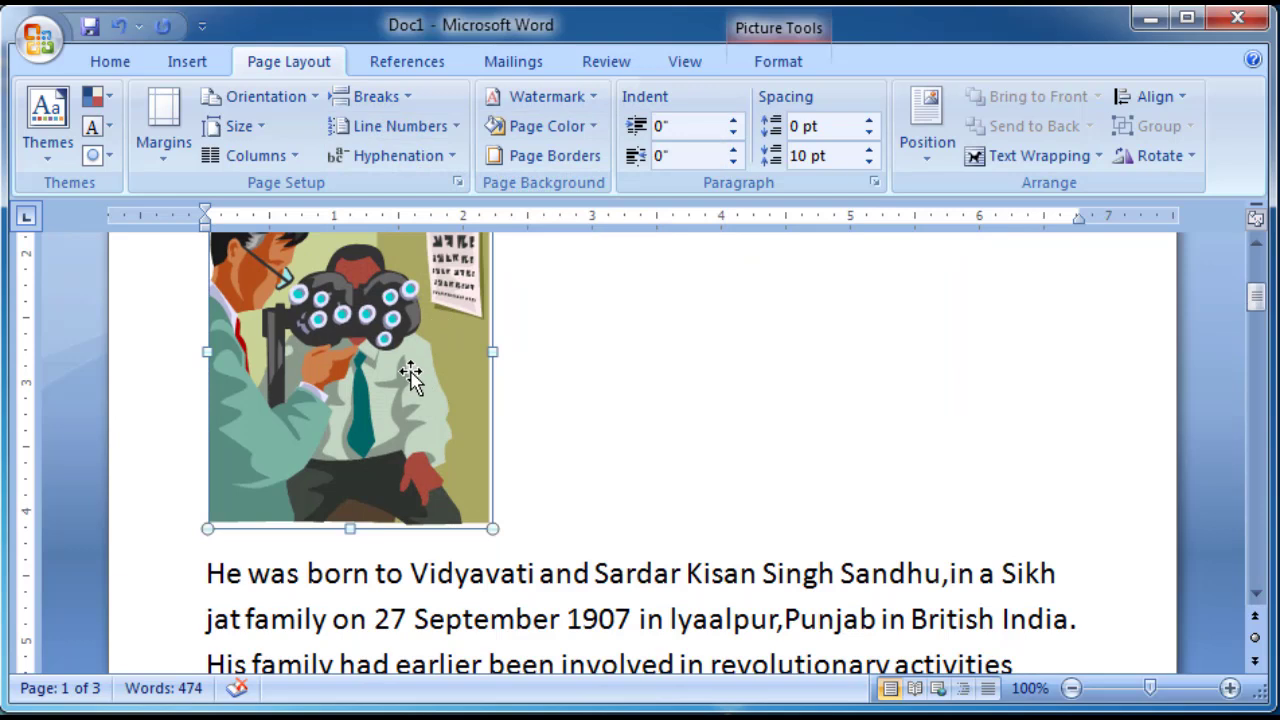
pyautogui.scroll(1, 355, 439)
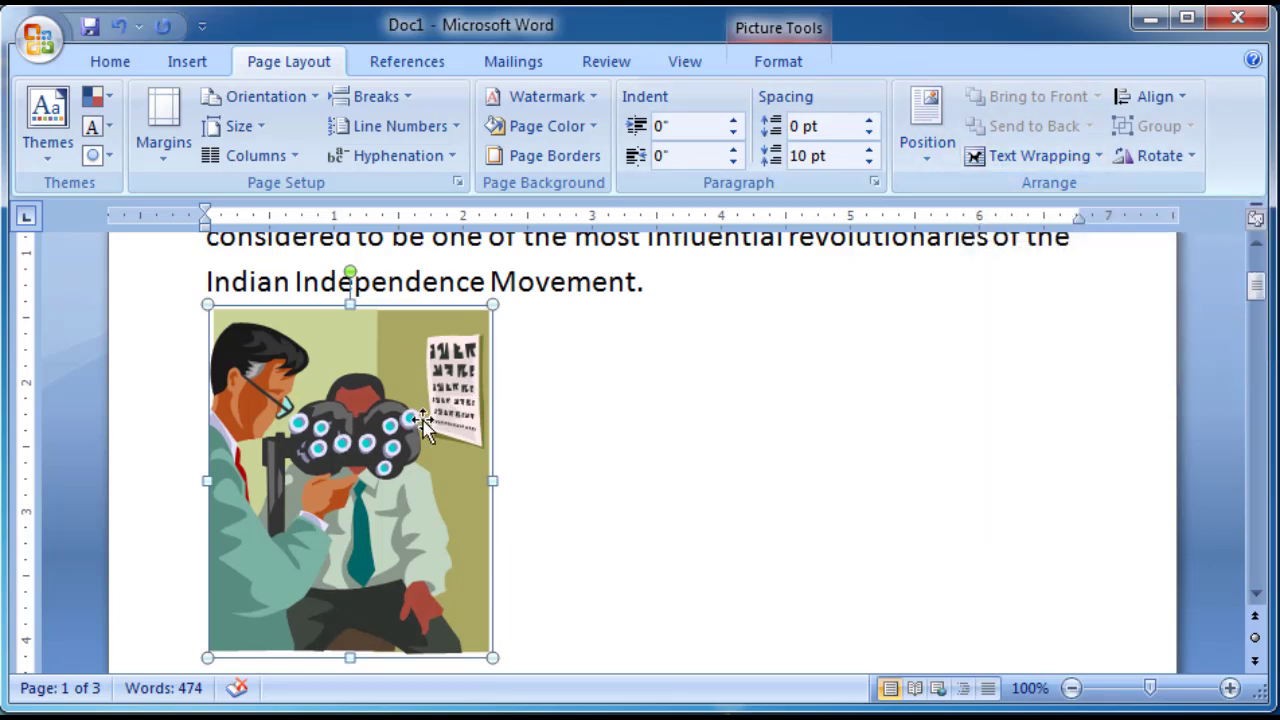
# - Set the eye-exam picture's text wrapping to Square
pyautogui.click(1059, 153)
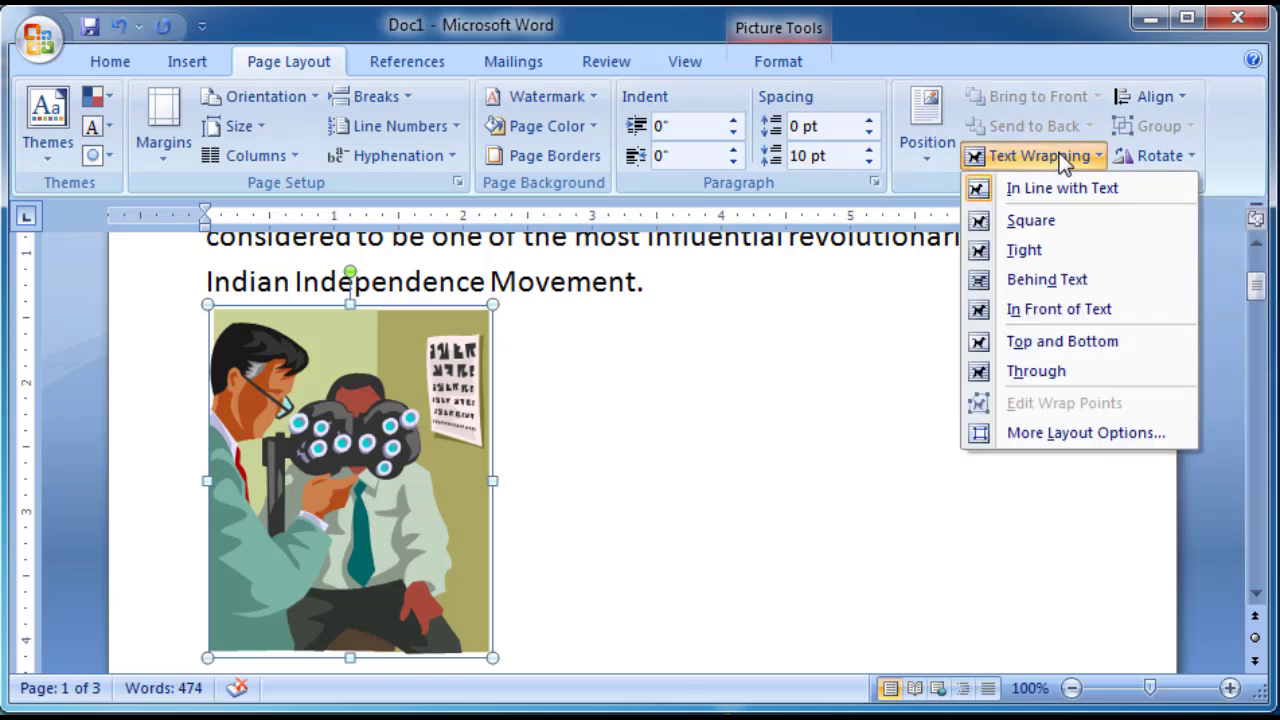
pyautogui.click(1030, 221)
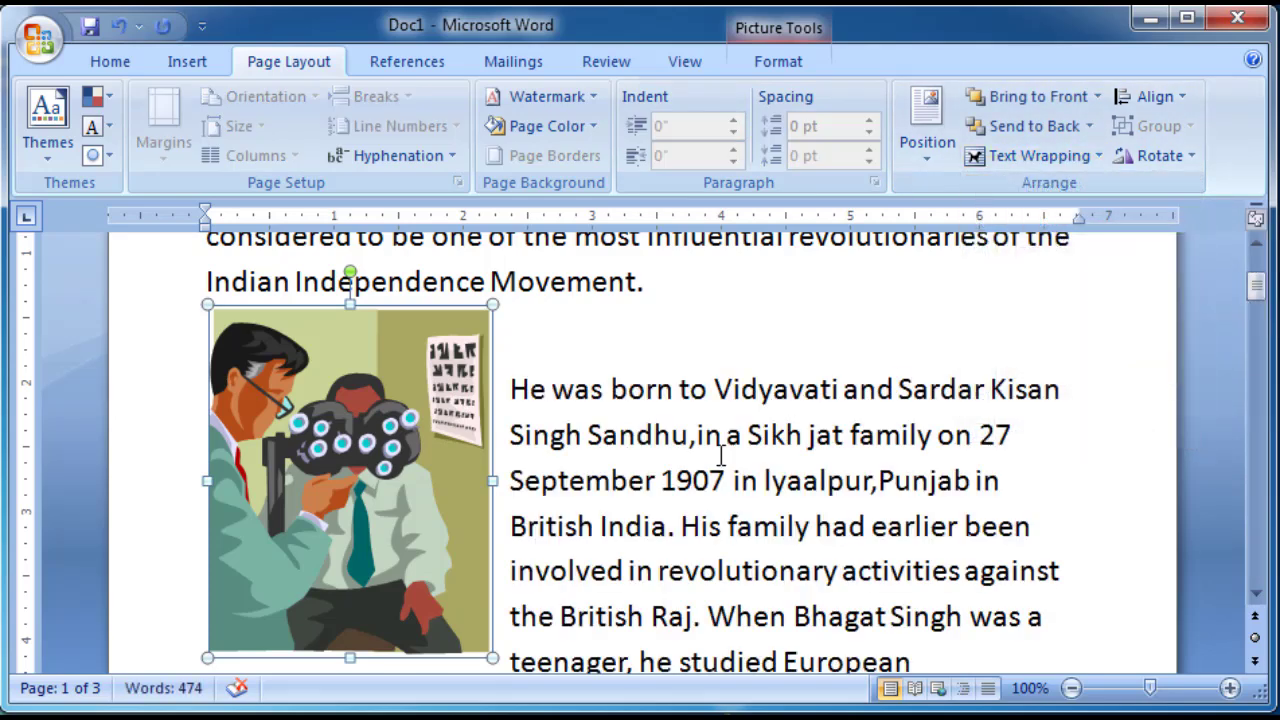
pyautogui.click(643, 523)
# - Undo the picture changes so the clip art is gone and the text reflows
pyautogui.scroll(2, 600, 505)
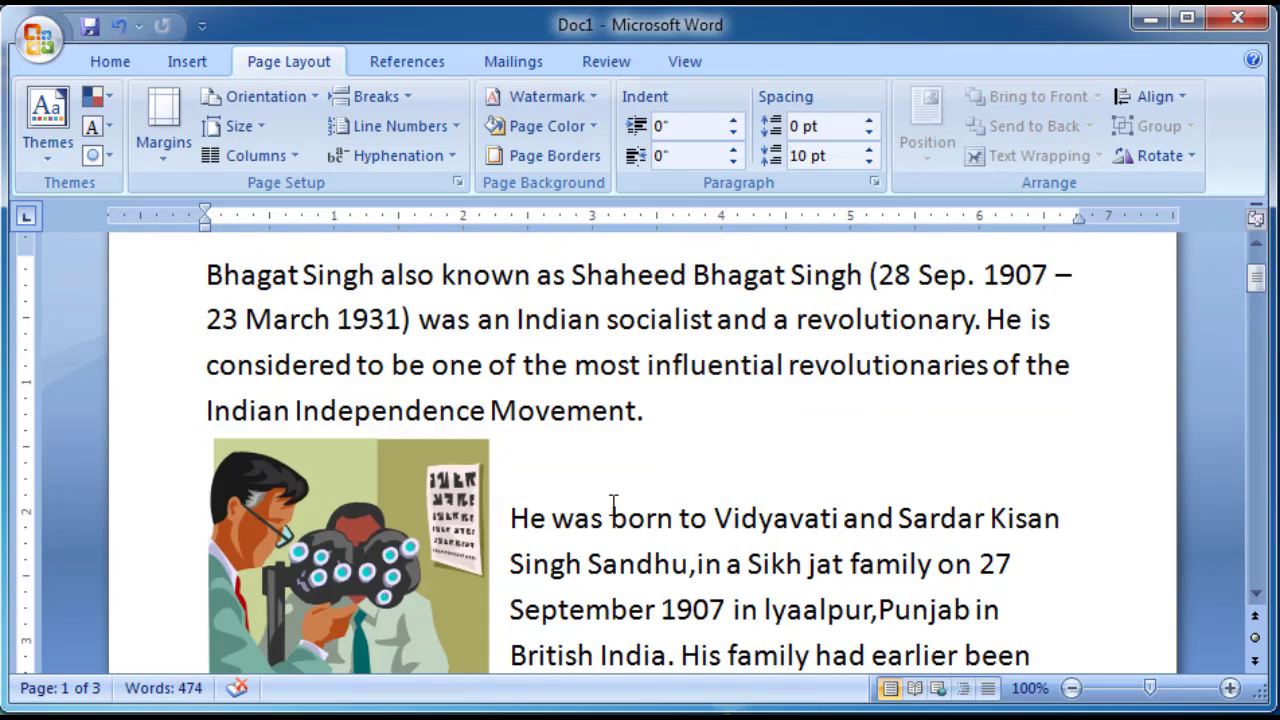
pyautogui.scroll(-3, 720, 485)
pyautogui.scroll(2, 774, 563)
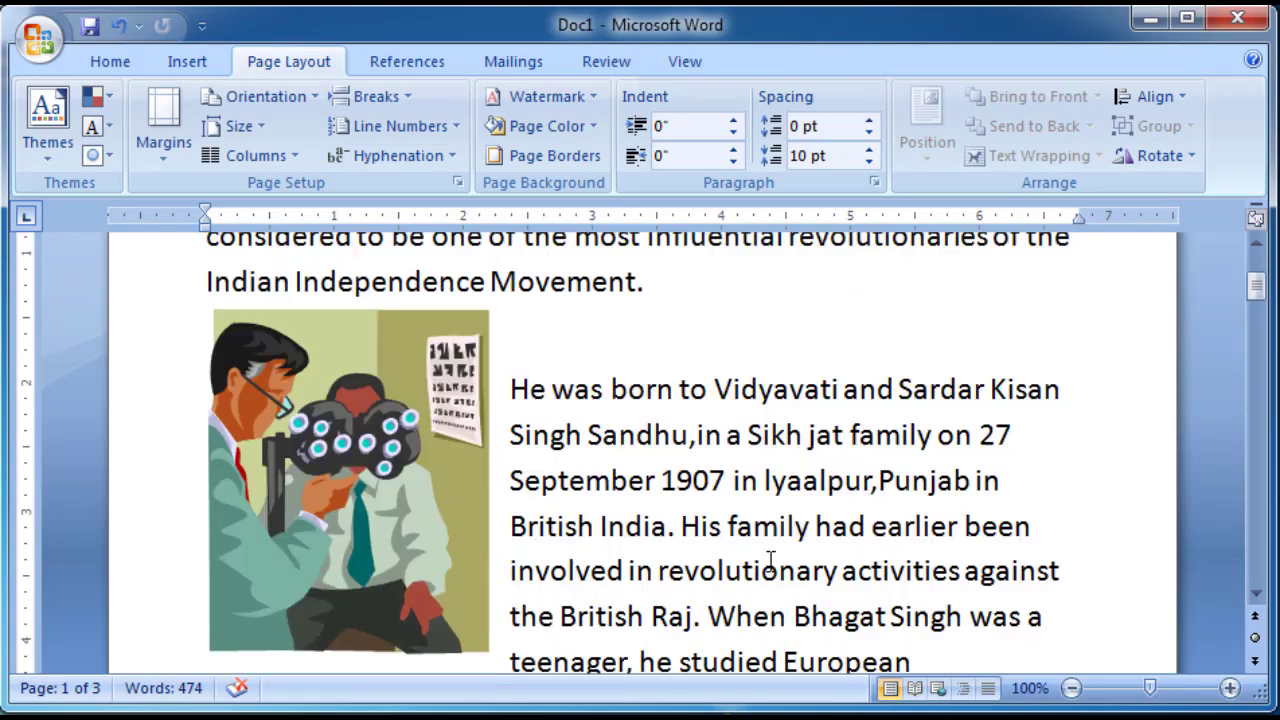
pyautogui.scroll(-1, 704, 514)
pyautogui.hotkey('ctrl', 'z')
pyautogui.hotkey('ctrl', 'z')
pyautogui.hotkey('ctrl', 'z')
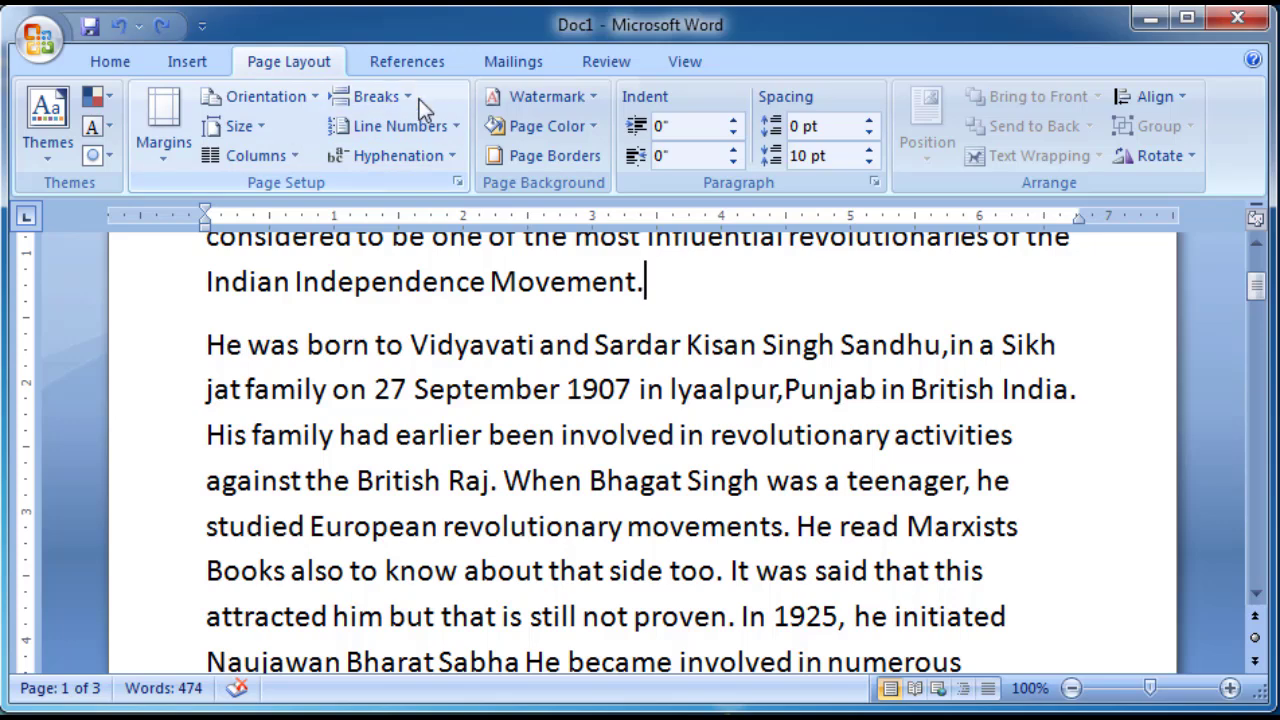
pyautogui.click(390, 99)
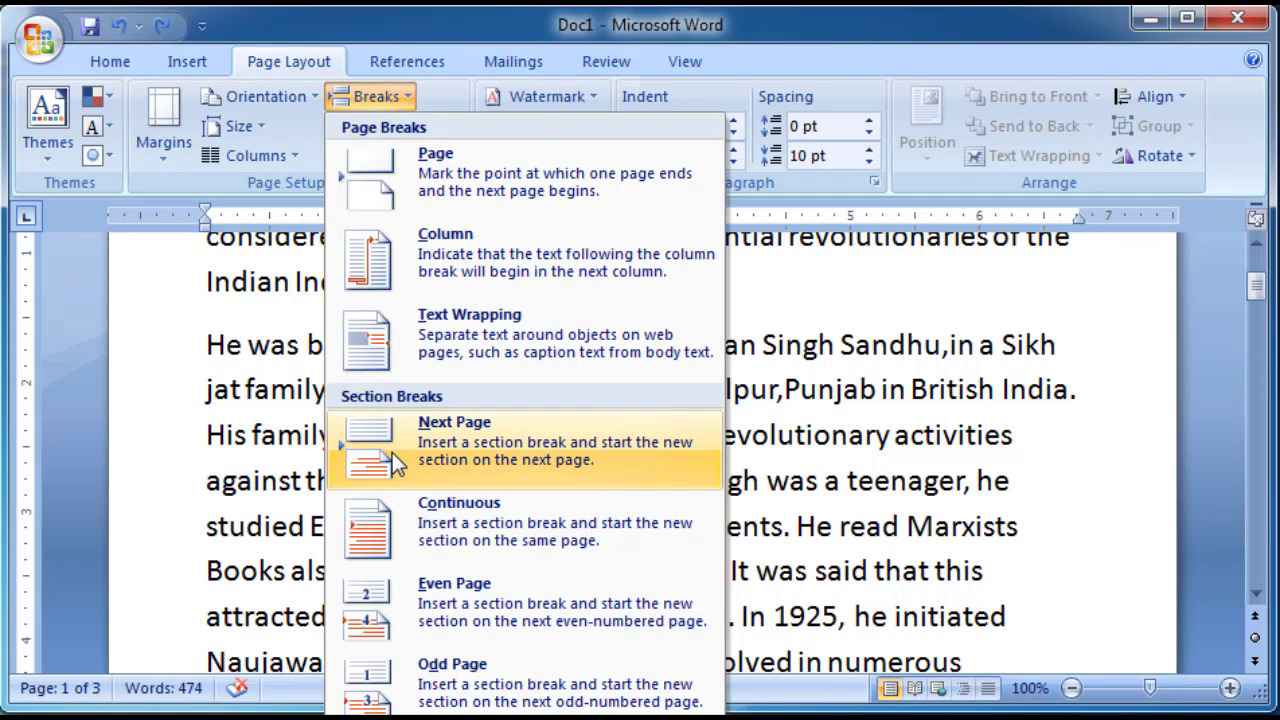
pyautogui.click(583, 410)
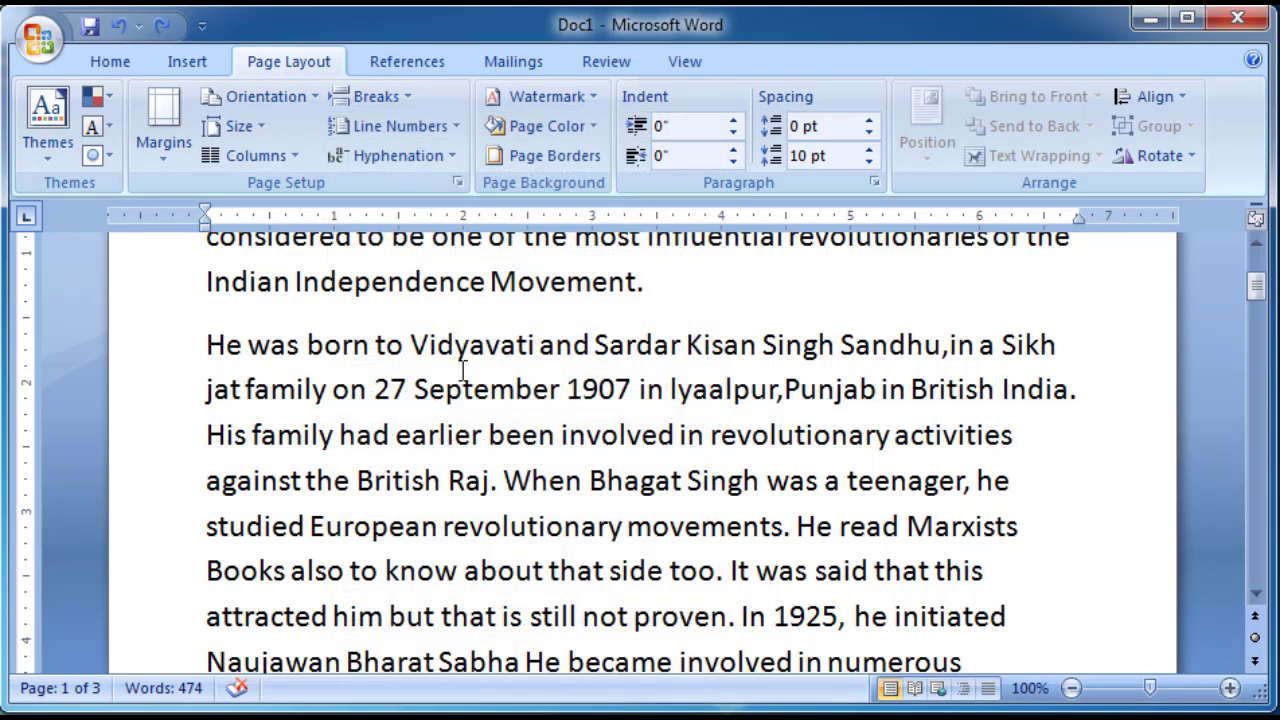
pyautogui.scroll(1, 463, 371)
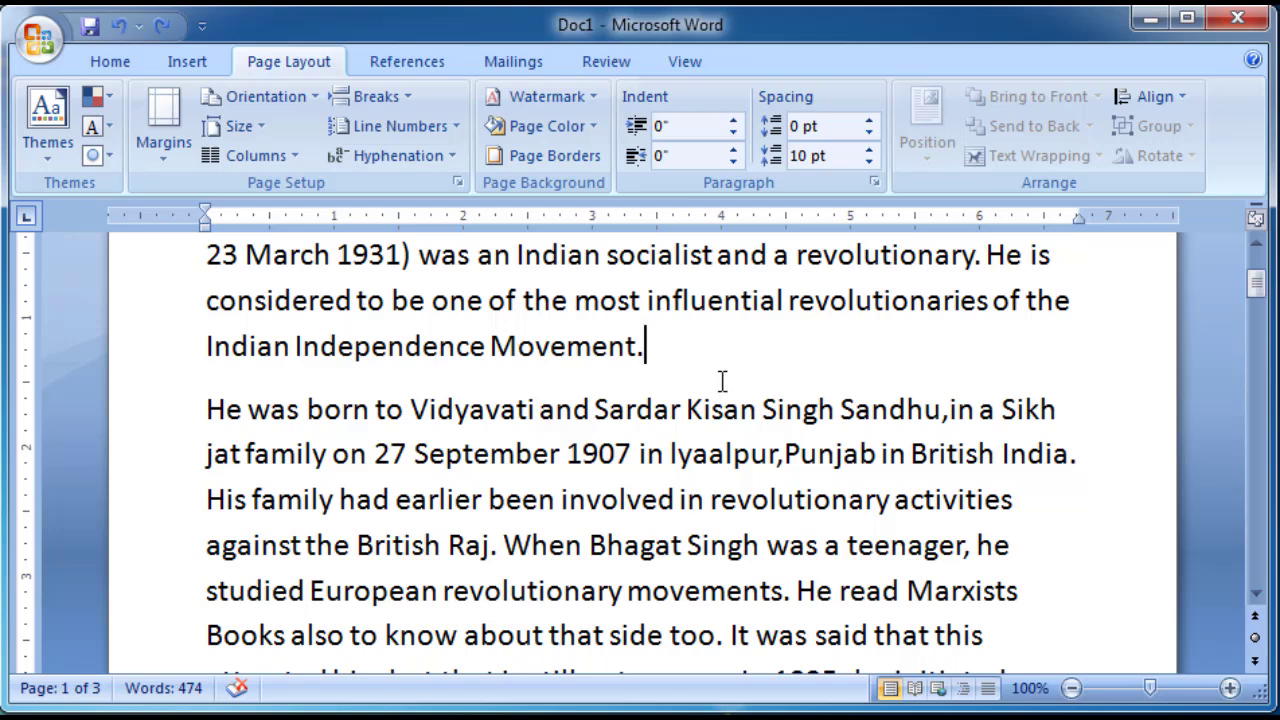
pyautogui.click(395, 98)
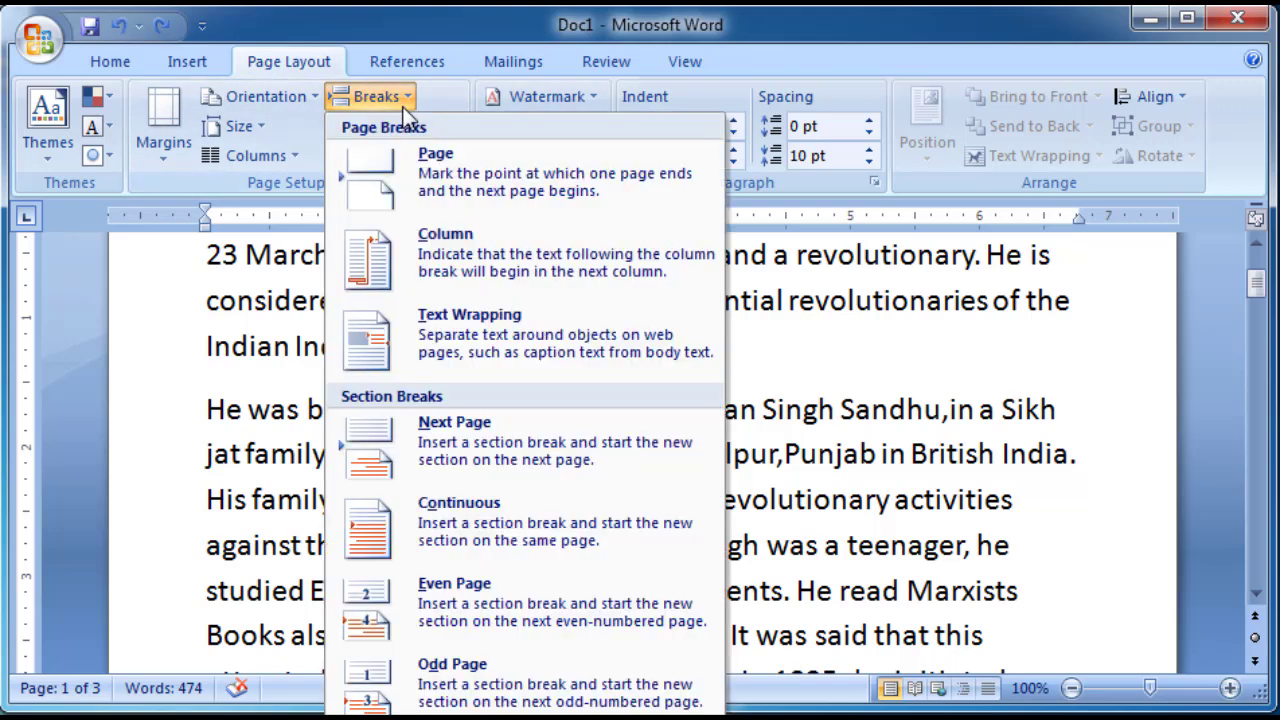
pyautogui.click(436, 463)
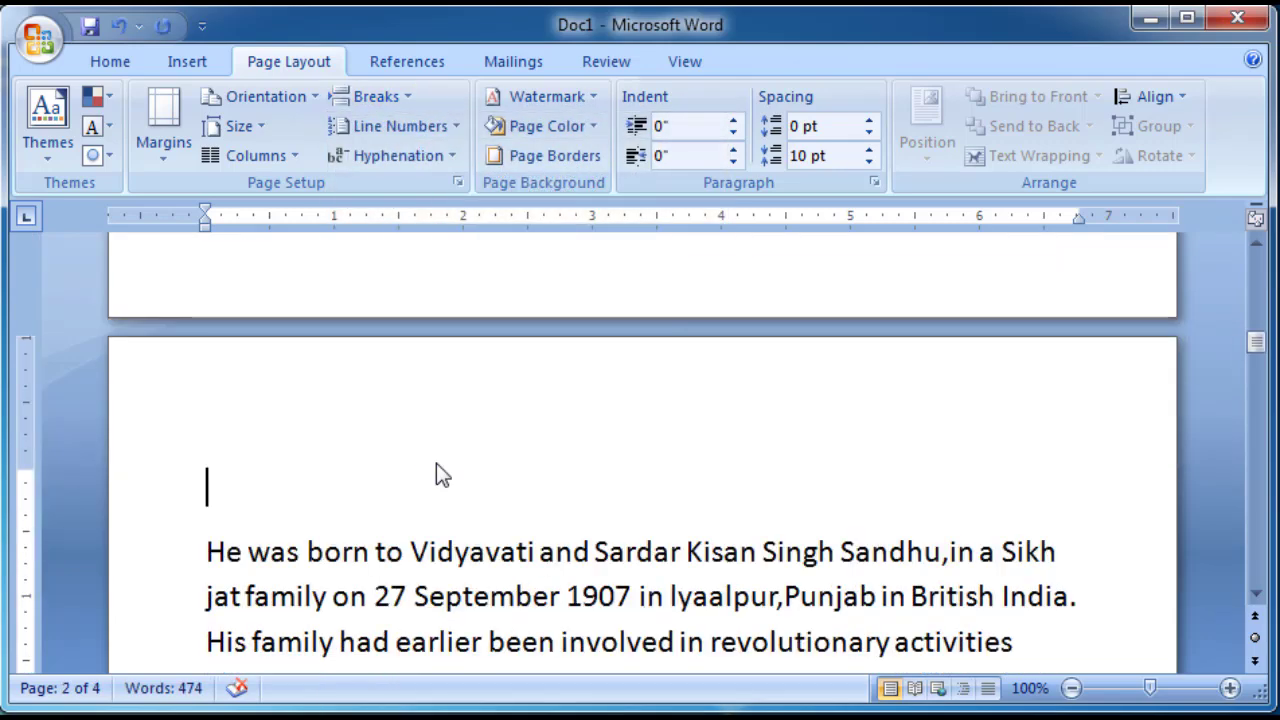
pyautogui.press('BackSpace')
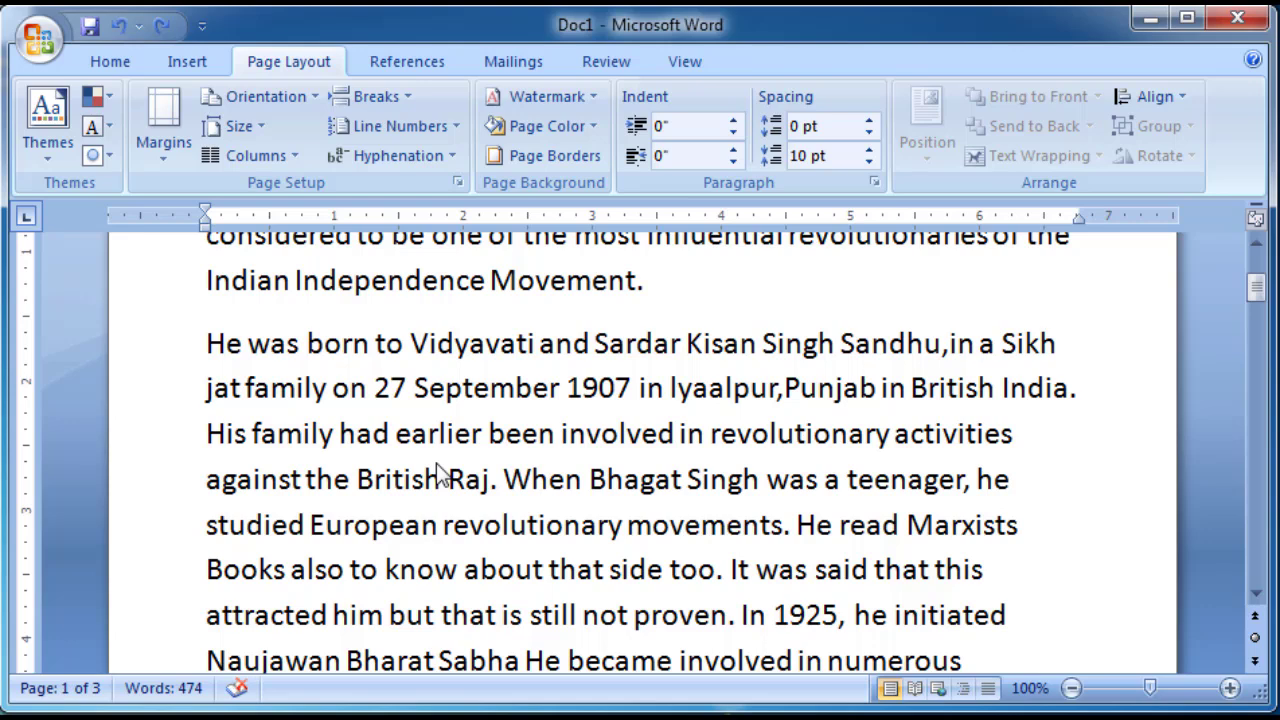
# - Add Continuous section breaks after the first paragraph and after '1928.'
pyautogui.click(390, 106)
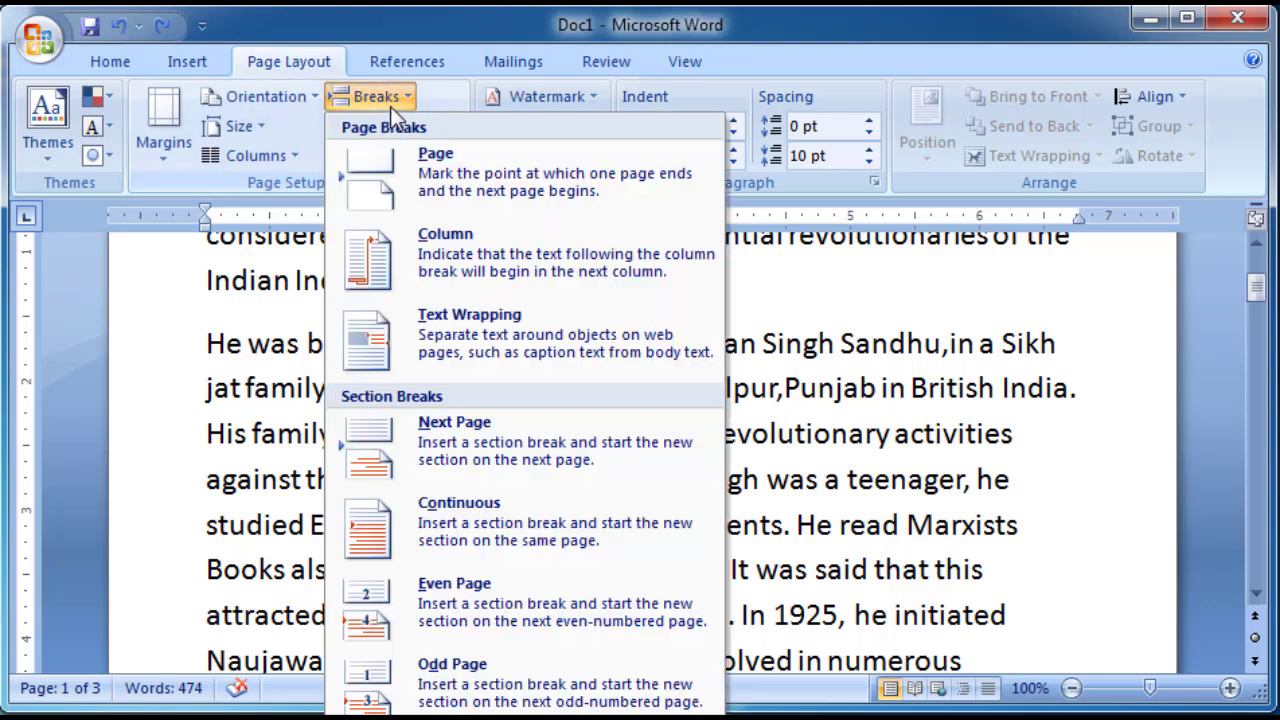
pyautogui.click(443, 510)
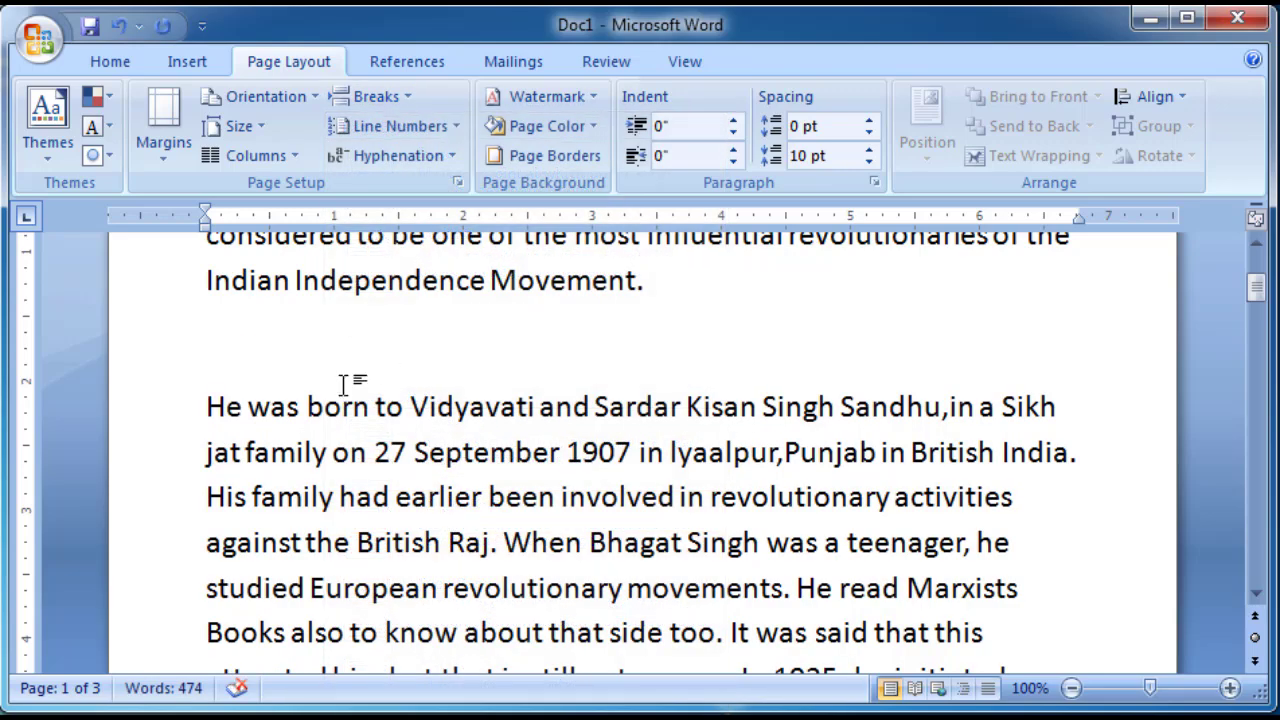
pyautogui.moveTo(345, 290); pyautogui.dragTo(200, 215)
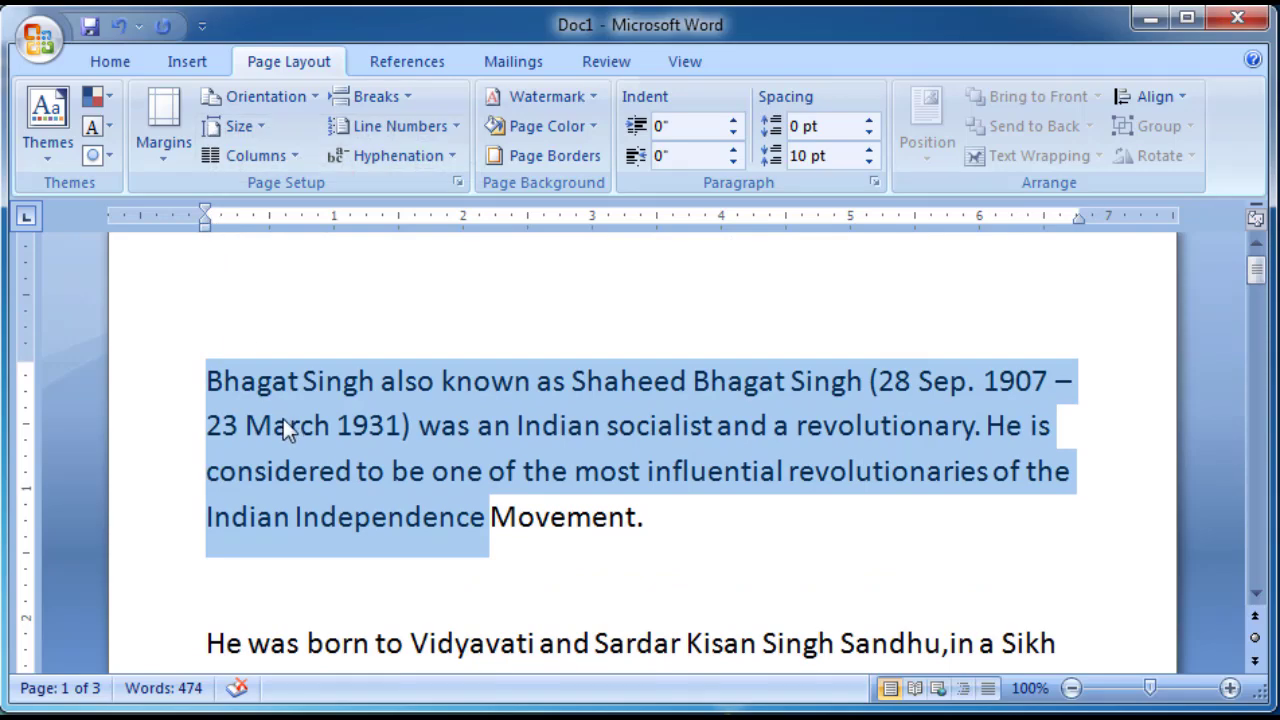
pyautogui.scroll(-2, 286, 429)
pyautogui.moveTo(245, 495); pyautogui.dragTo(390, 540)
pyautogui.scroll(-4, 360, 500)
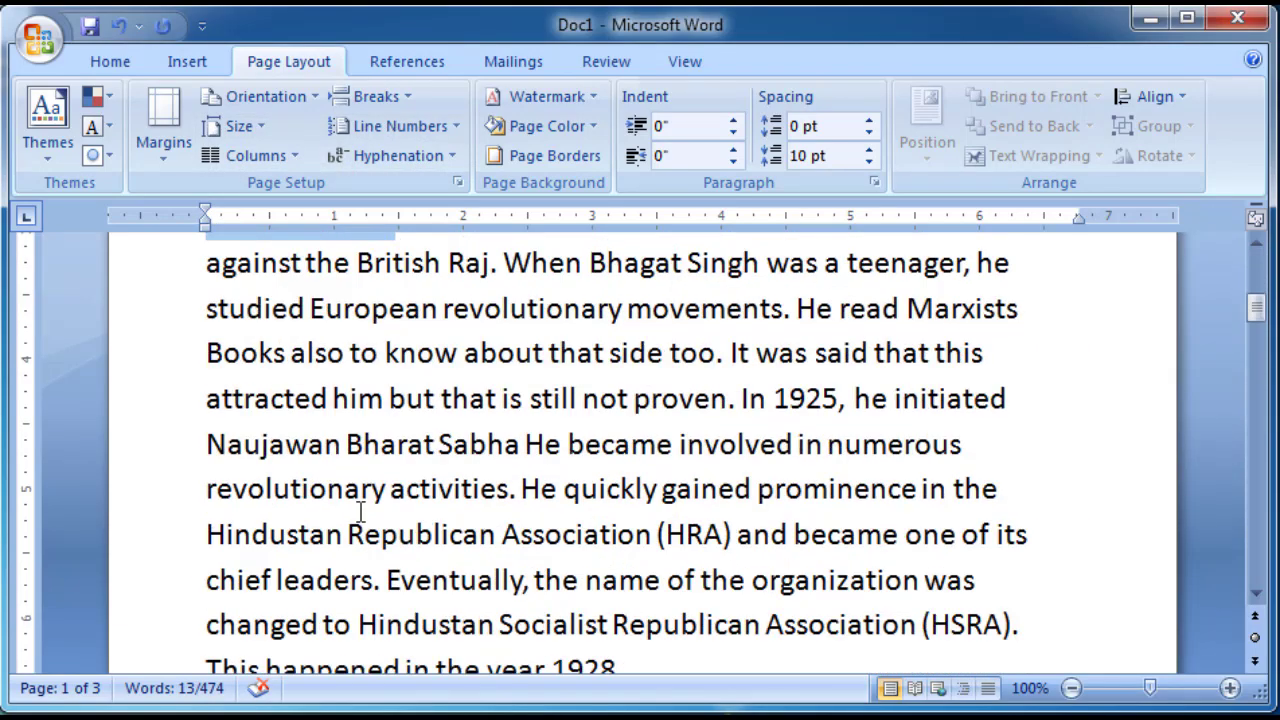
pyautogui.click(718, 489)
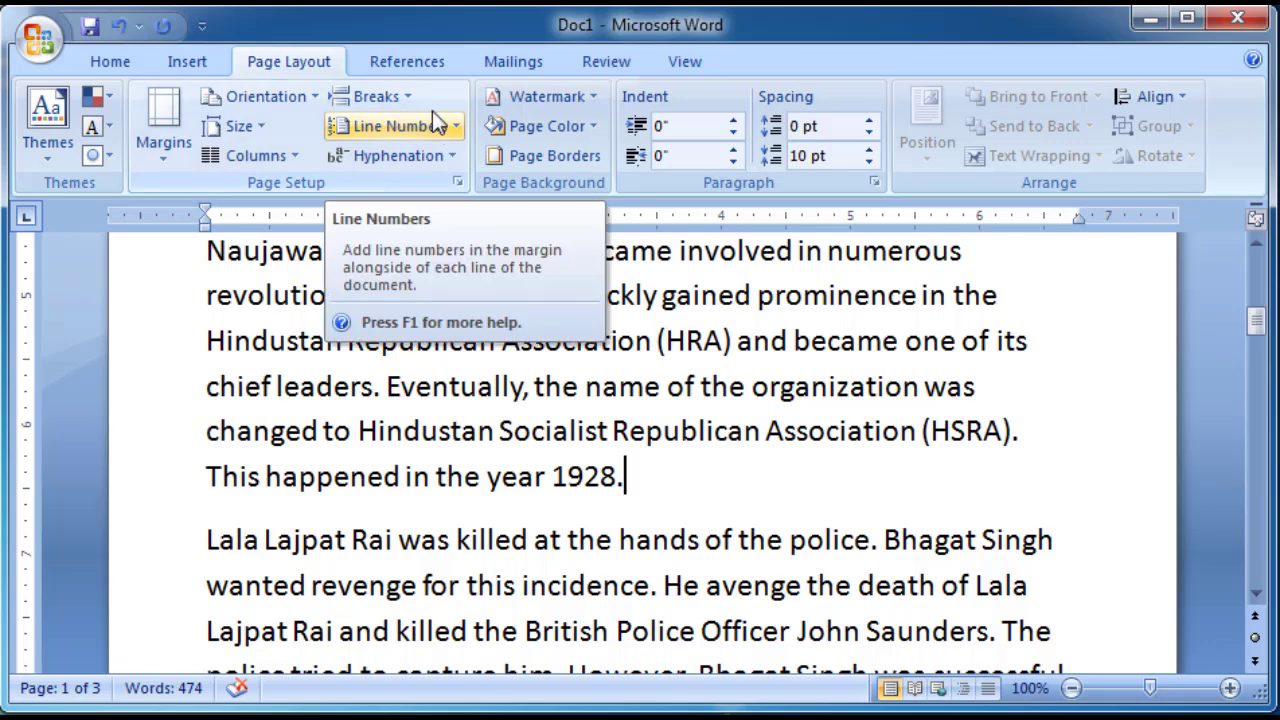
pyautogui.click(409, 100)
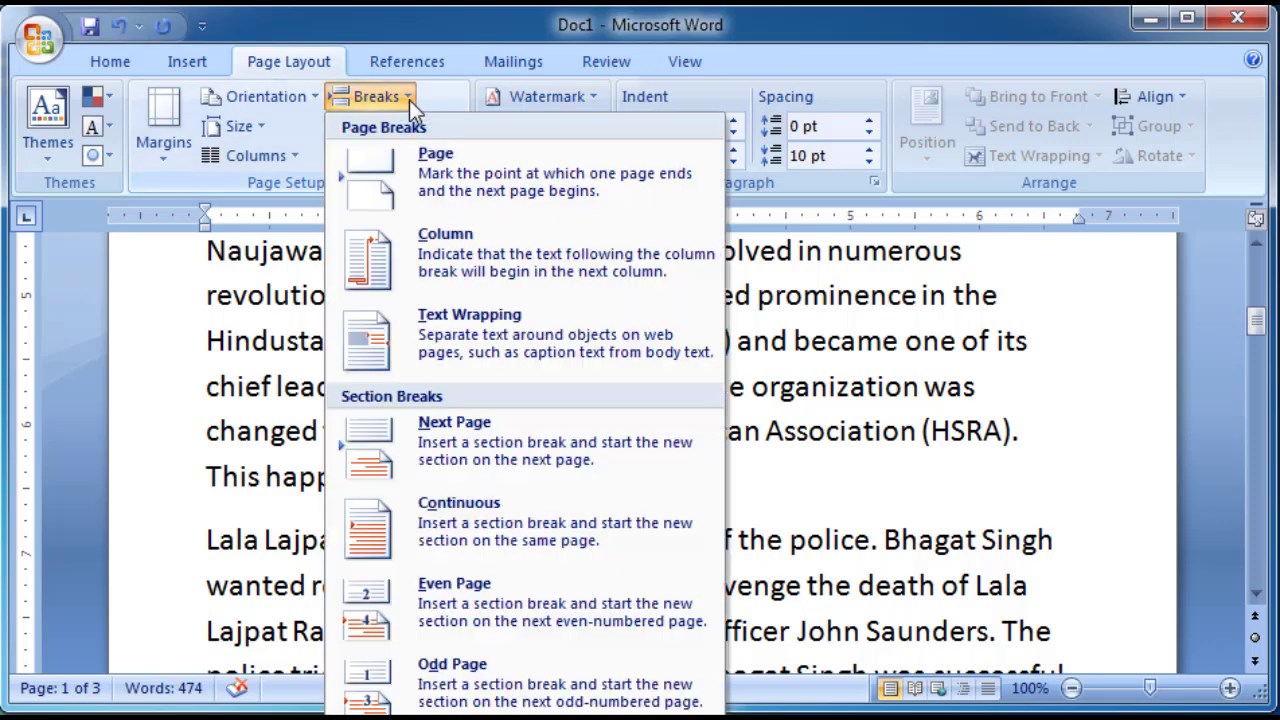
pyautogui.click(462, 510)
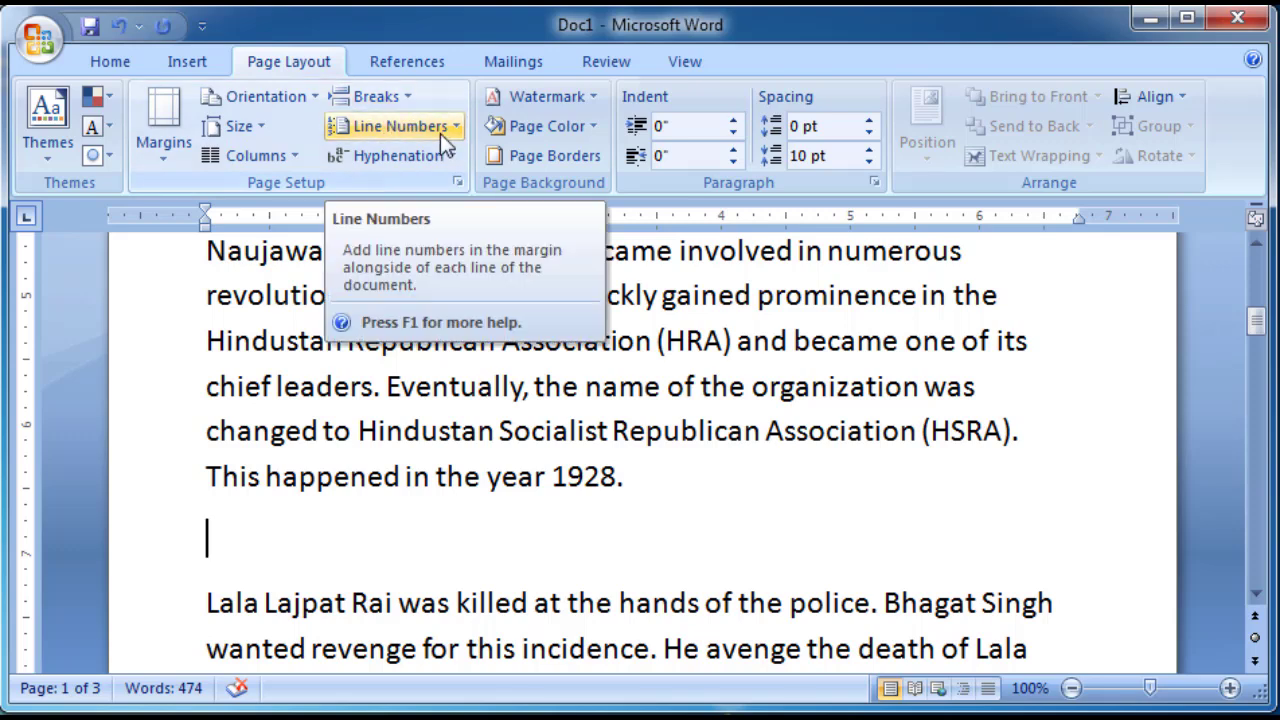
# - Apply Continuous line numbering from within the first paragraph and review the pages
pyautogui.click(409, 107)
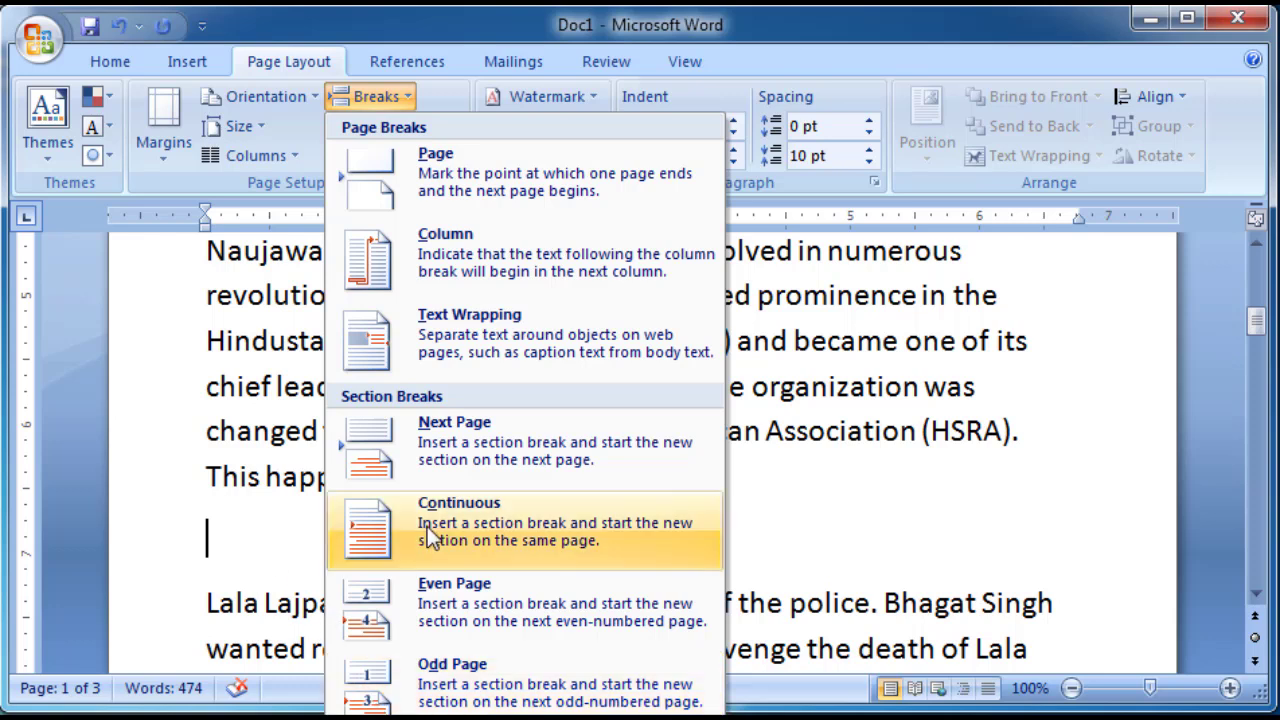
pyautogui.click(270, 533)
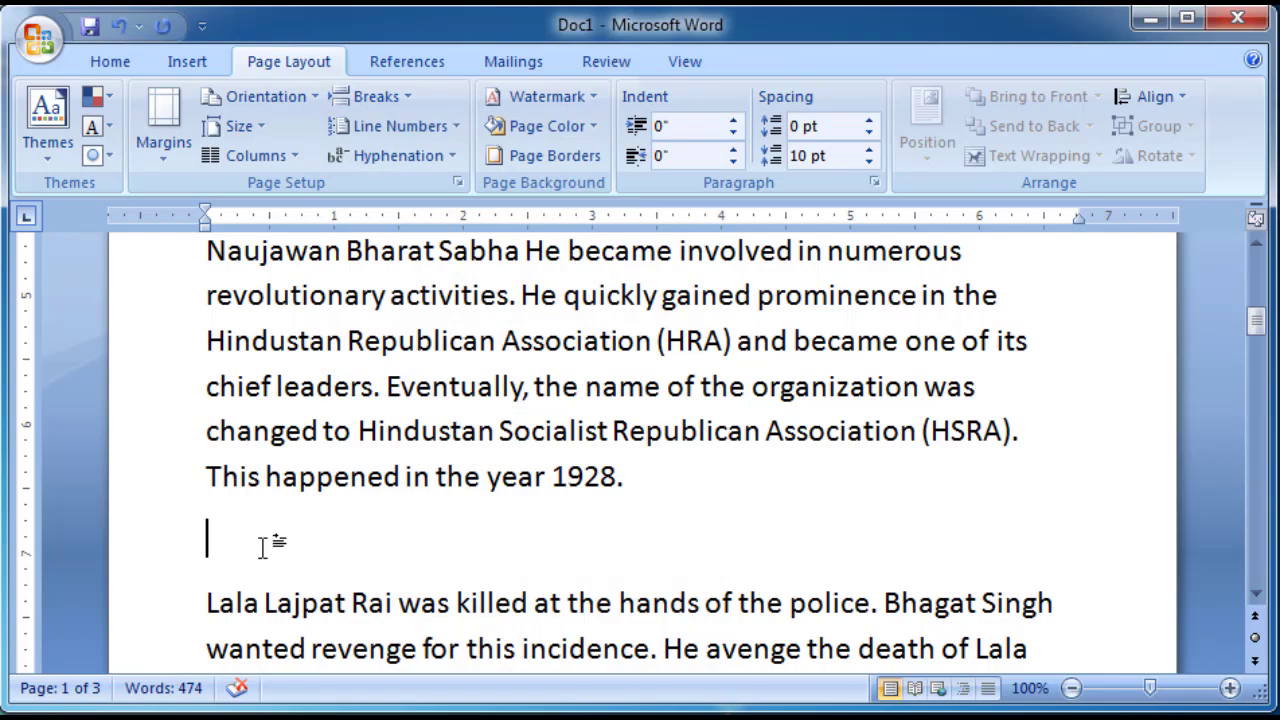
pyautogui.scroll(3, 265, 548)
pyautogui.scroll(3, 265, 548)
pyautogui.scroll(-2, 265, 548)
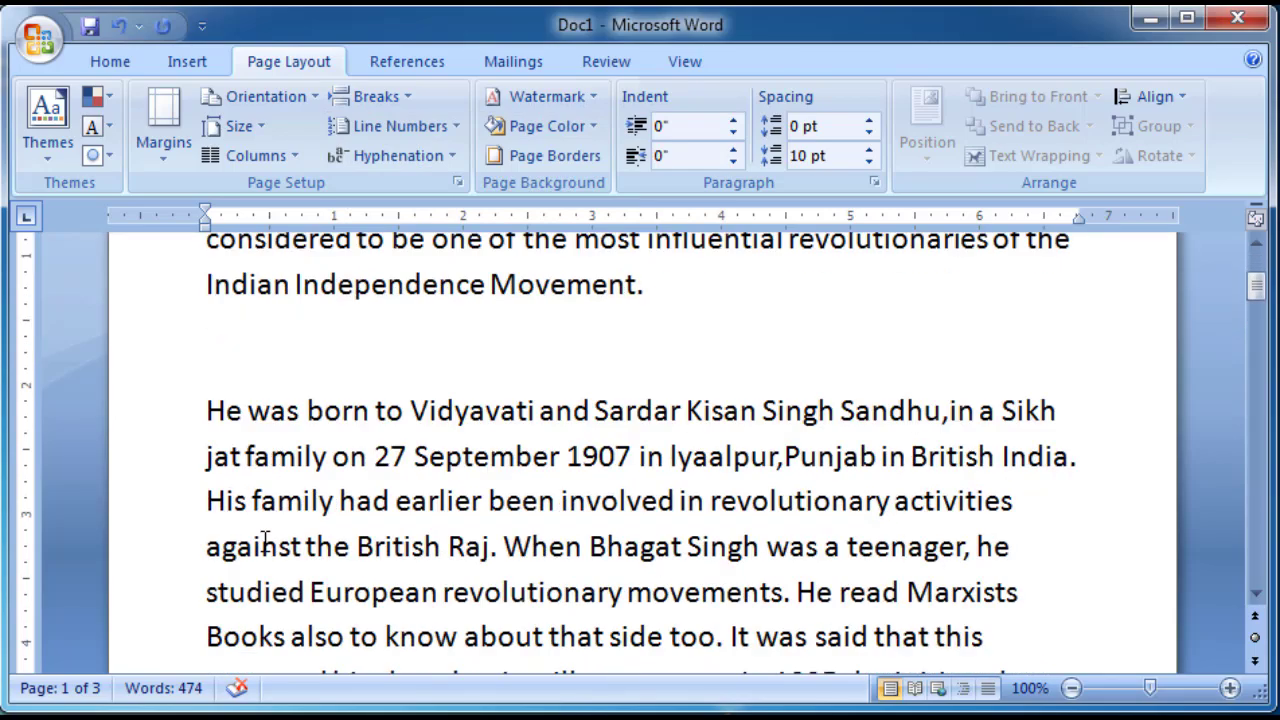
pyautogui.scroll(-3, 265, 548)
pyautogui.scroll(5, 265, 541)
pyautogui.click(291, 496)
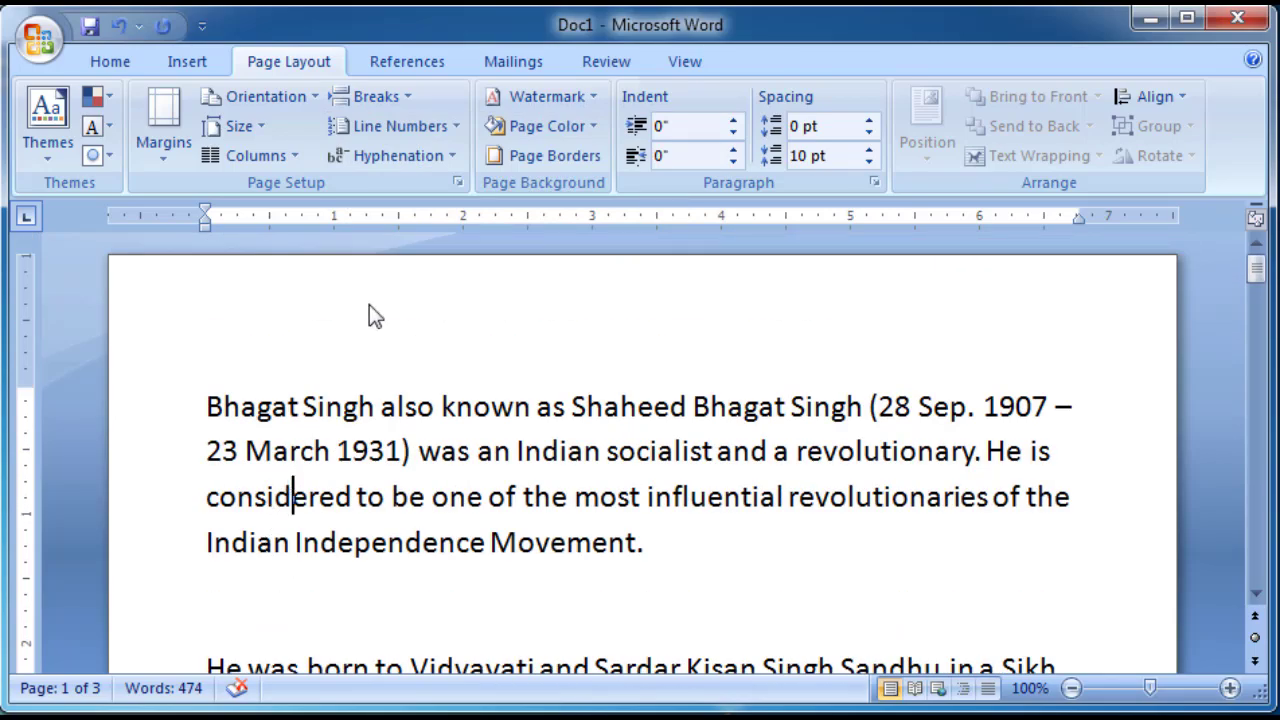
pyautogui.click(443, 126)
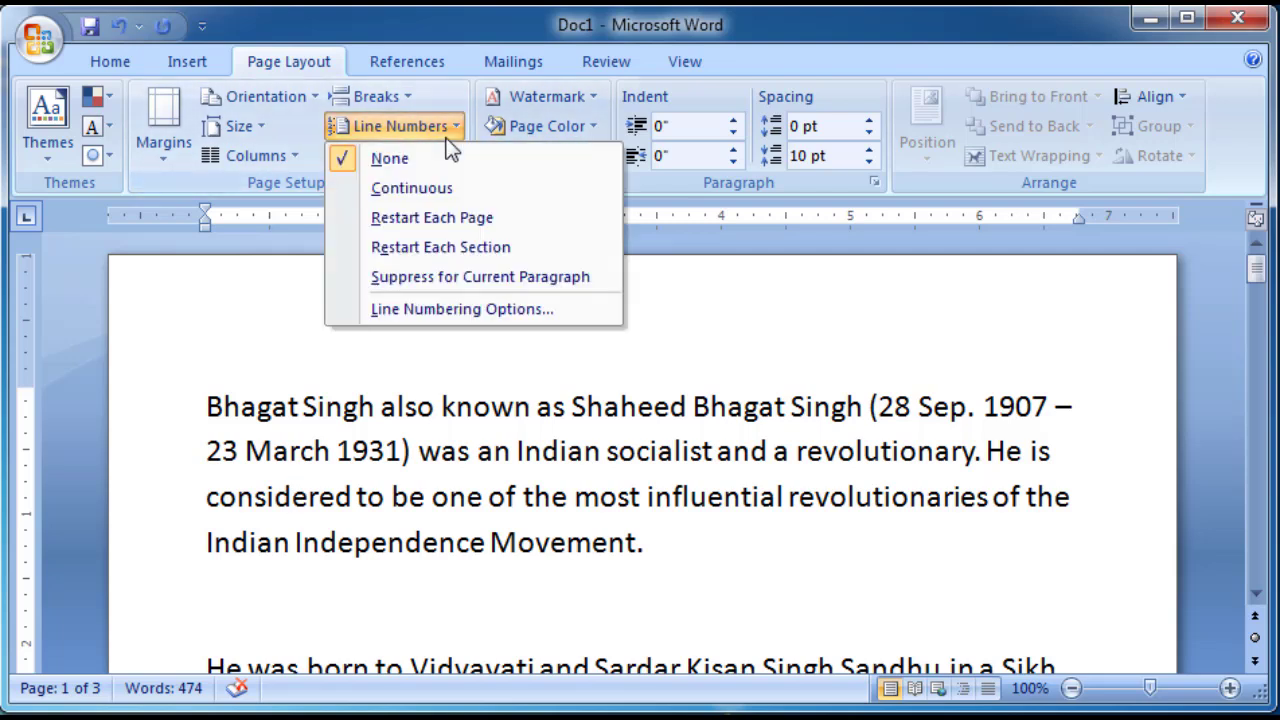
pyautogui.click(440, 189)
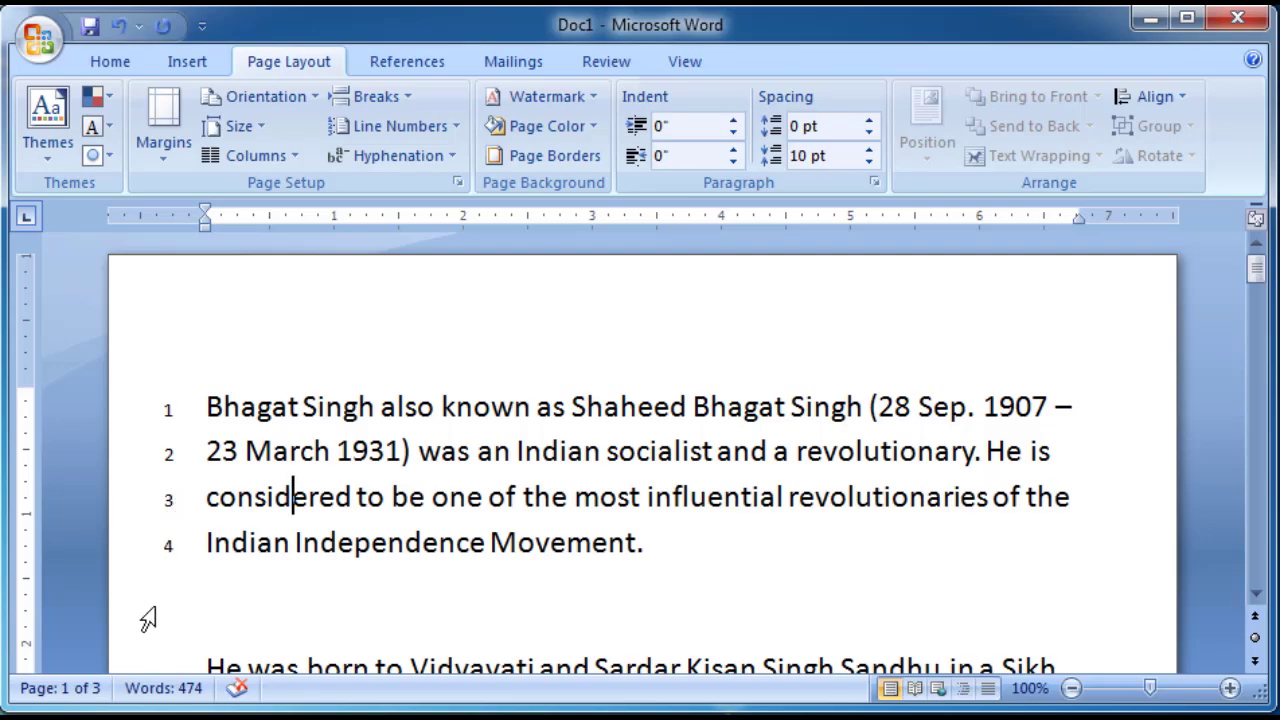
pyautogui.scroll(-2, 150, 612)
pyautogui.scroll(-2, 209, 514)
pyautogui.scroll(-2, 209, 523)
pyautogui.scroll(-3, 214, 531)
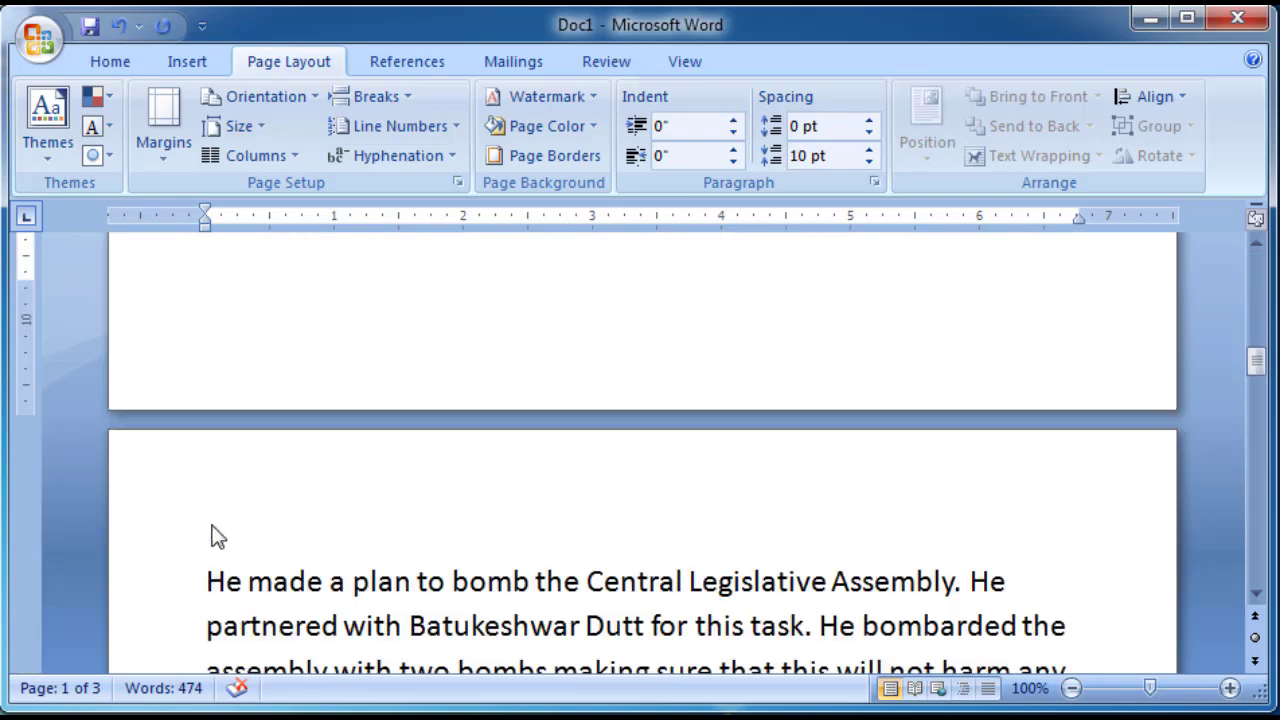
pyautogui.scroll(-3, 213, 523)
pyautogui.scroll(-4, 213, 523)
pyautogui.scroll(-4, 213, 523)
pyautogui.scroll(1, 214, 525)
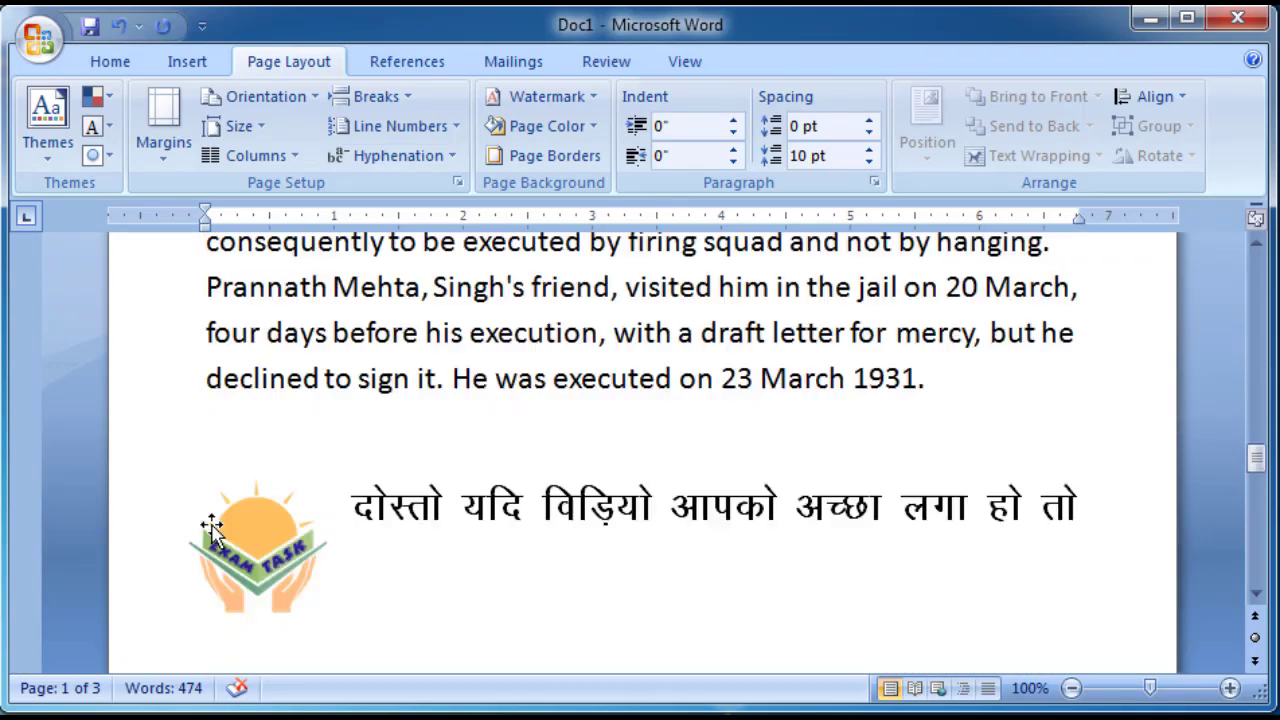
pyautogui.scroll(4, 214, 526)
pyautogui.scroll(4, 213, 525)
pyautogui.scroll(1, 213, 525)
pyautogui.scroll(5, 213, 525)
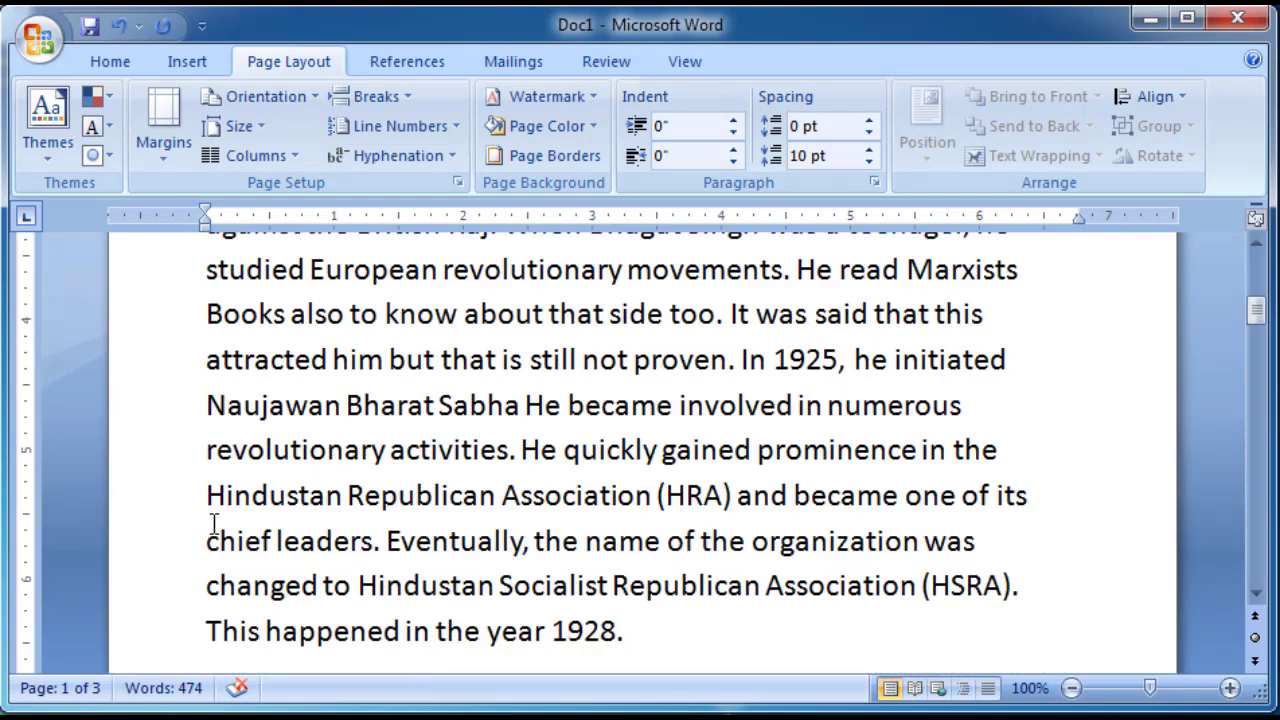
pyautogui.scroll(4, 213, 523)
pyautogui.scroll(3, 211, 523)
# - Select the whole essay, reapply Continuous line numbering, then switch numbering off
pyautogui.hotkey('ctrl', 'a')
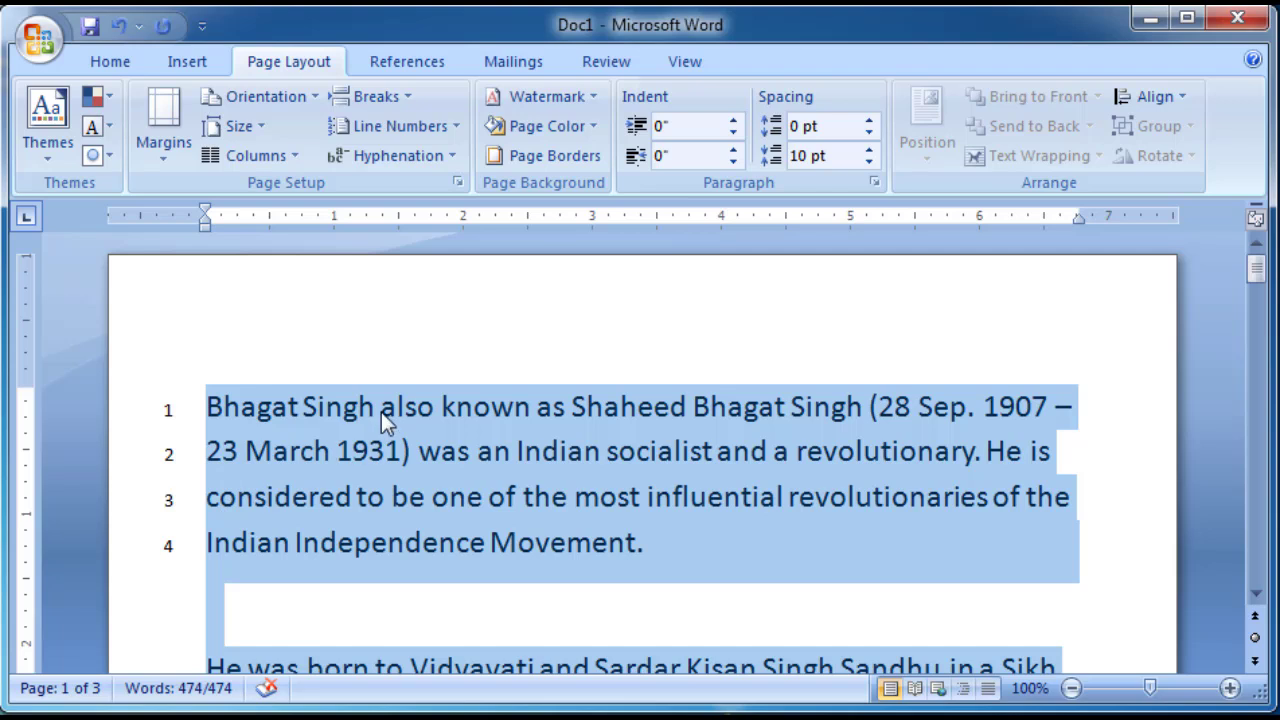
pyautogui.click(409, 496)
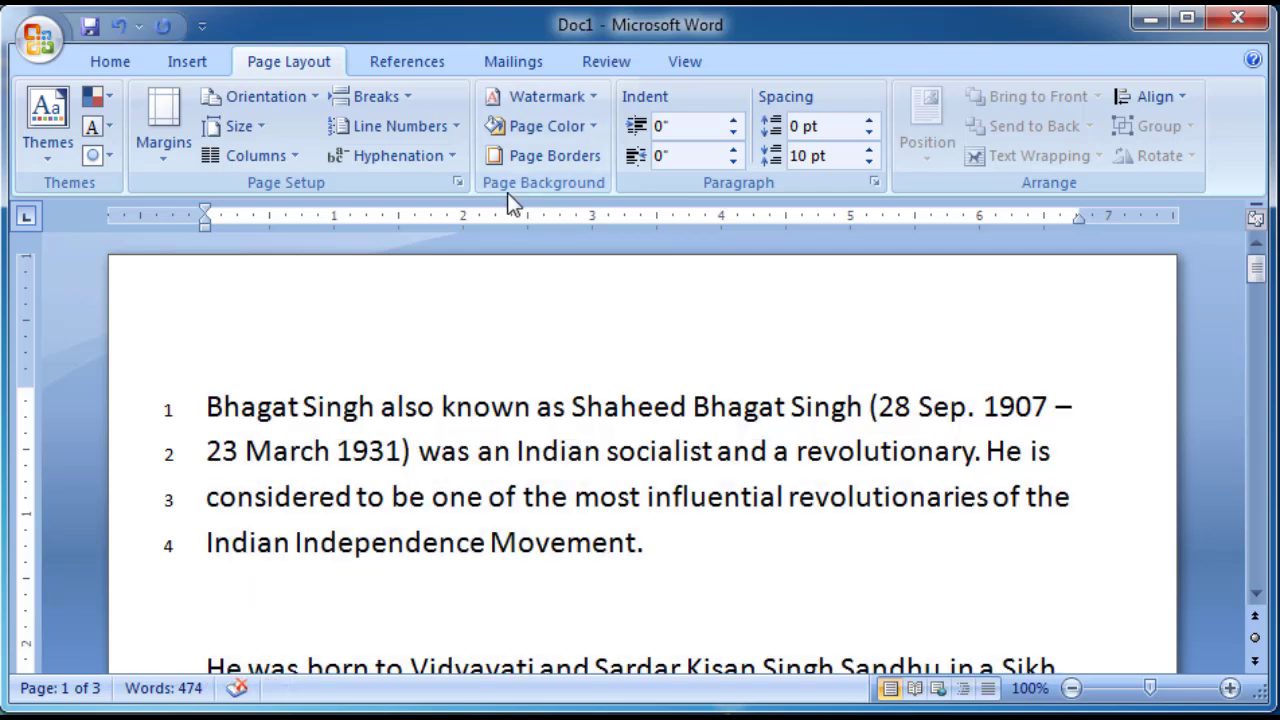
pyautogui.click(433, 127)
pyautogui.click(432, 189)
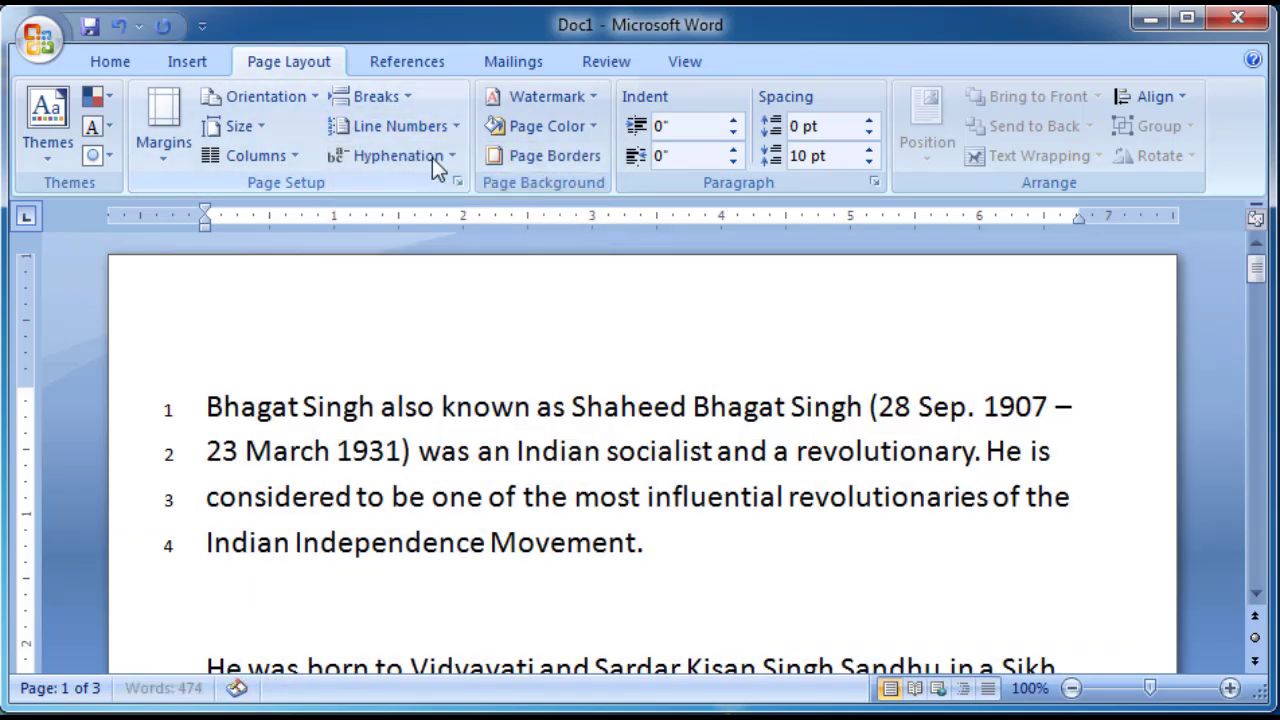
pyautogui.click(431, 131)
pyautogui.click(424, 160)
# - Select the essay from its first line and number the lines Continuous again
pyautogui.click(360, 405)
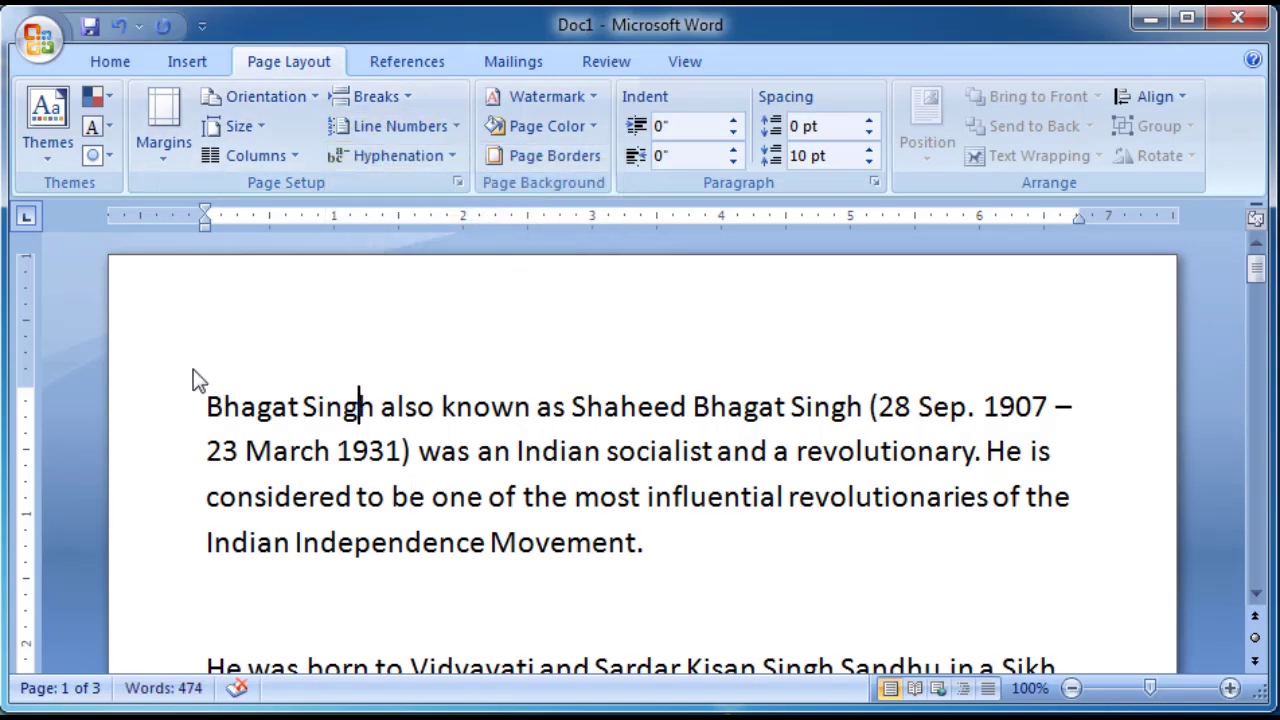
pyautogui.click(206, 406)
pyautogui.moveTo(243, 510)
pyautogui.mouseDown()
pyautogui.moveTo(567, 413)
pyautogui.moveTo(808, 457)
pyautogui.moveTo(931, 461)
pyautogui.mouseUp()
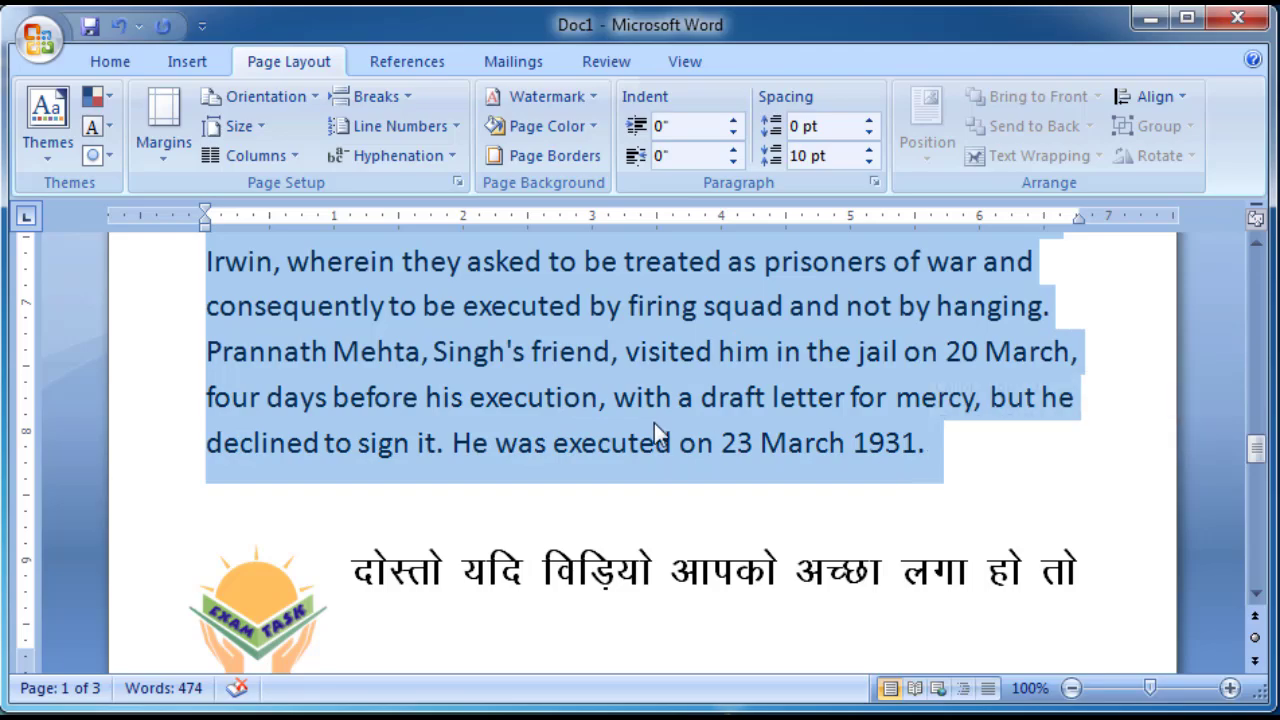
pyautogui.scroll(5, 654, 423)
pyautogui.scroll(5, 654, 423)
pyautogui.scroll(5, 654, 423)
pyautogui.scroll(5, 654, 423)
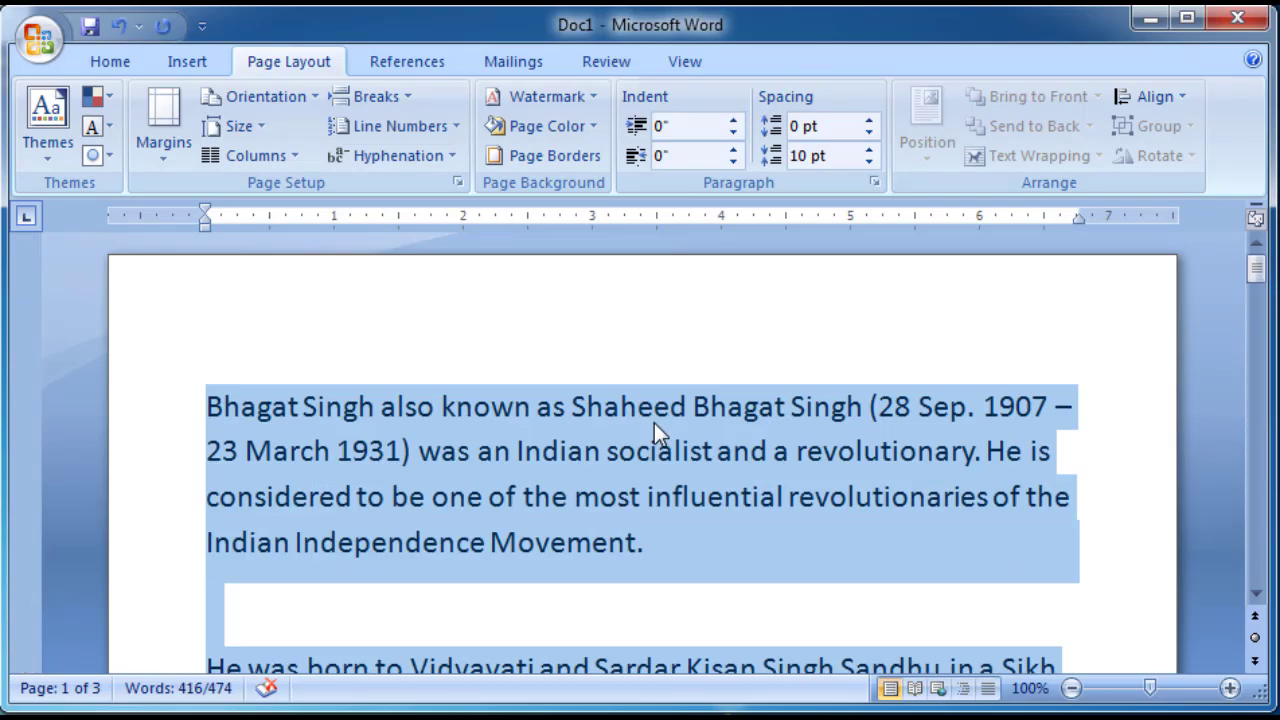
pyautogui.click(451, 123)
pyautogui.click(455, 184)
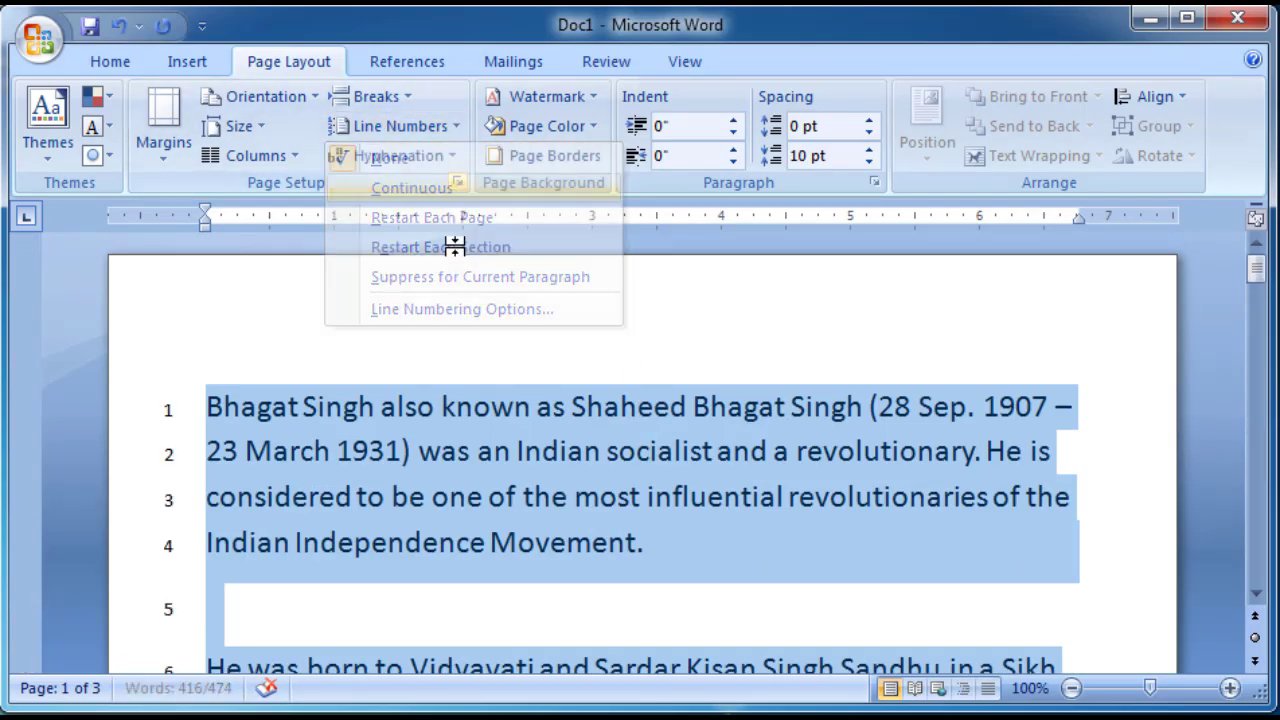
pyautogui.scroll(-2, 435, 412)
pyautogui.scroll(-1, 260, 506)
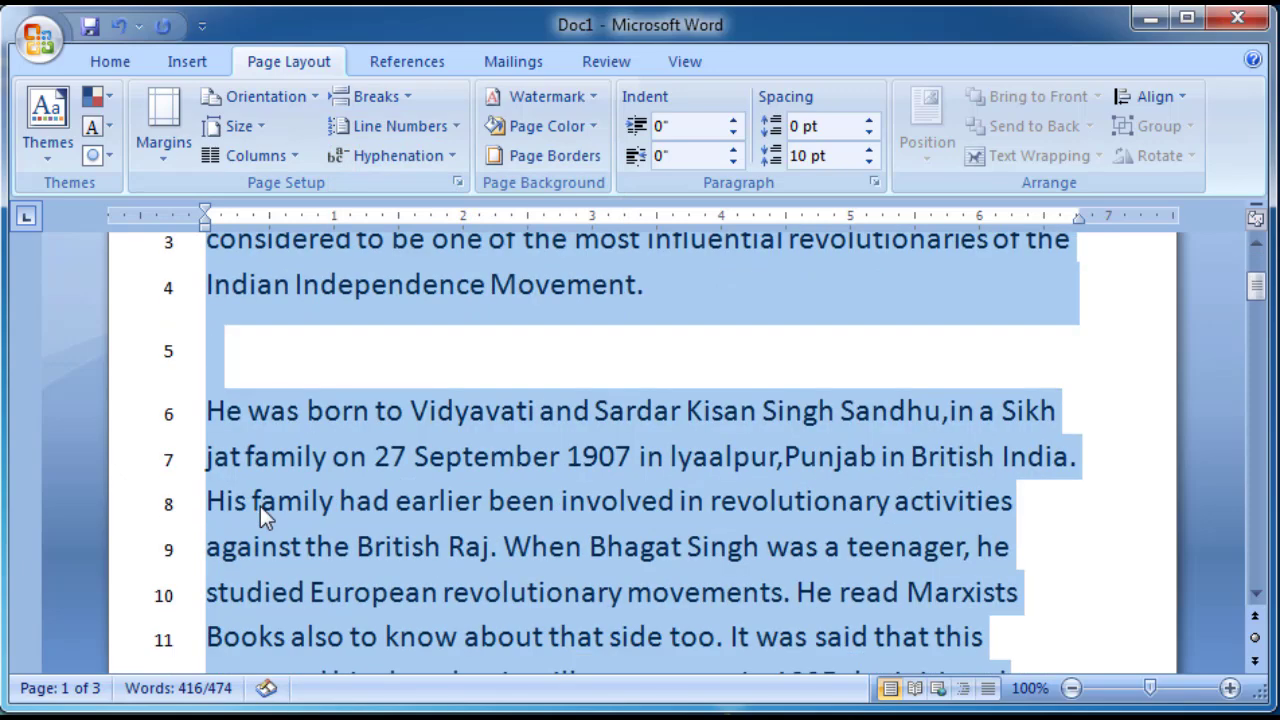
pyautogui.scroll(-1, 260, 506)
pyautogui.scroll(-1, 260, 506)
pyautogui.scroll(1, 260, 506)
pyautogui.scroll(3, 260, 505)
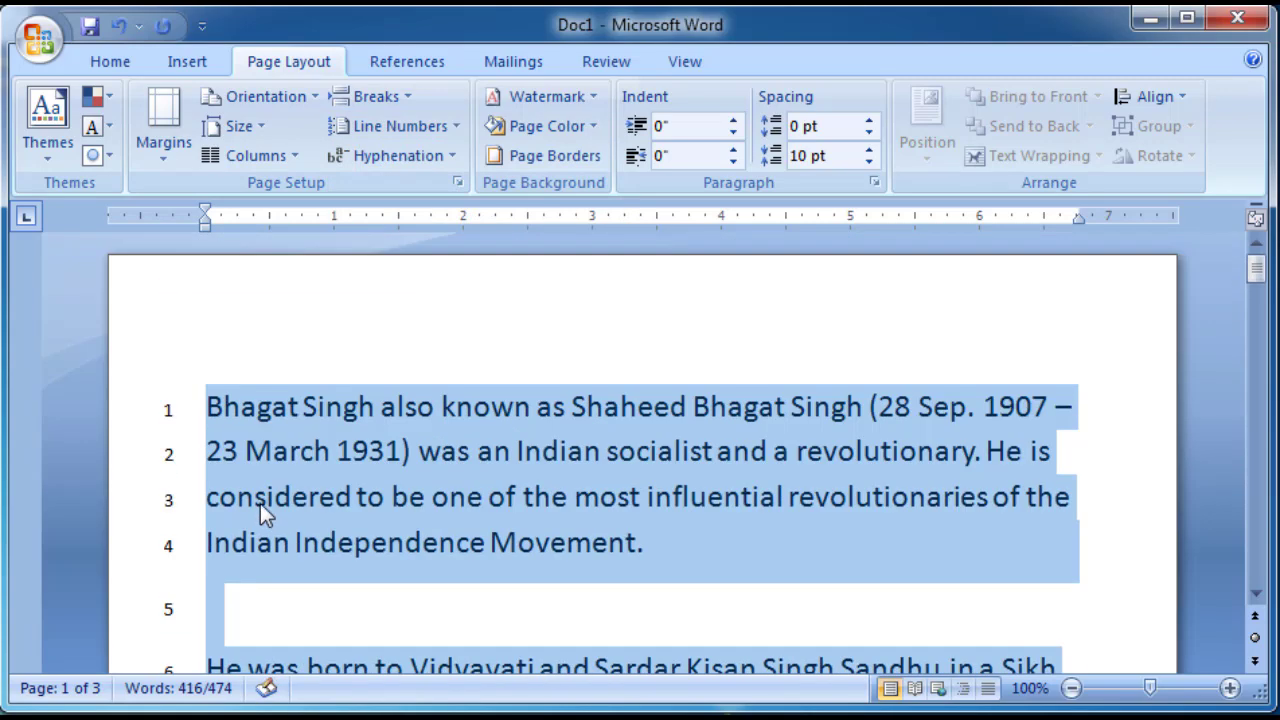
pyautogui.click(439, 138)
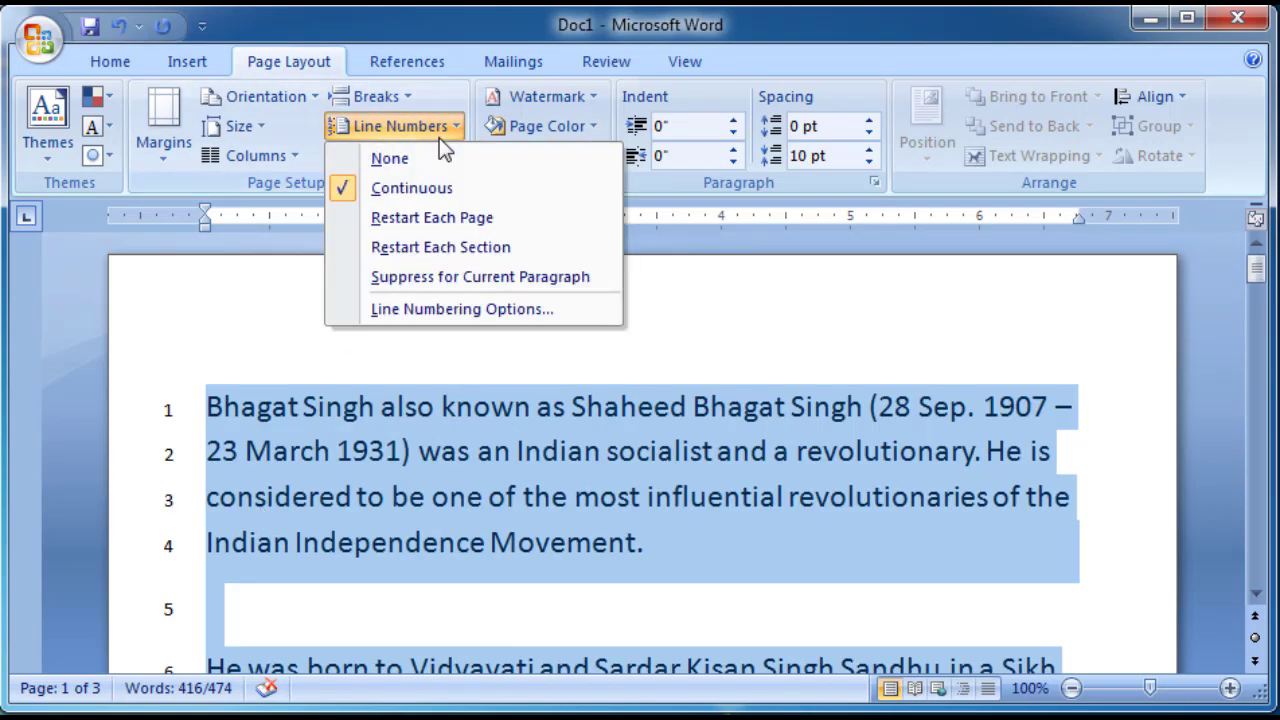
# - Set line numbering to Restart Each Page and scroll through to check it
pyautogui.click(439, 218)
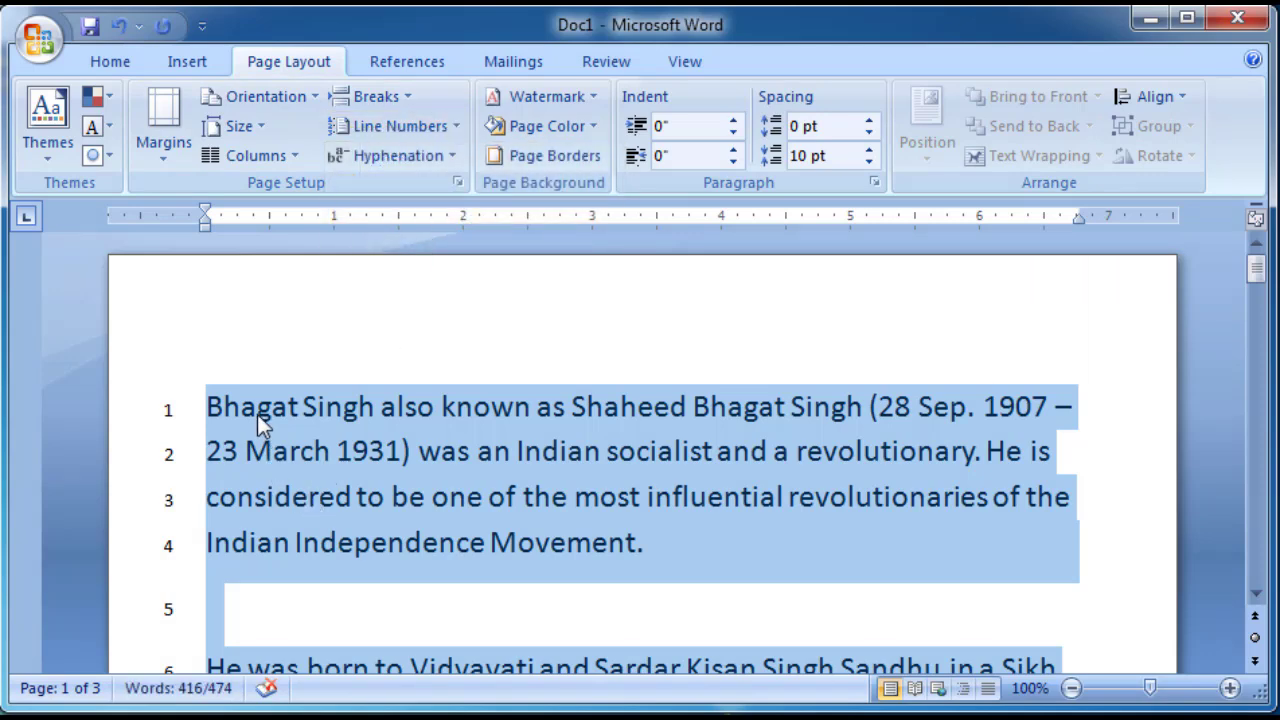
pyautogui.scroll(-1, 257, 414)
pyautogui.scroll(-1, 257, 414)
pyautogui.scroll(-2, 257, 414)
pyautogui.scroll(-1, 257, 414)
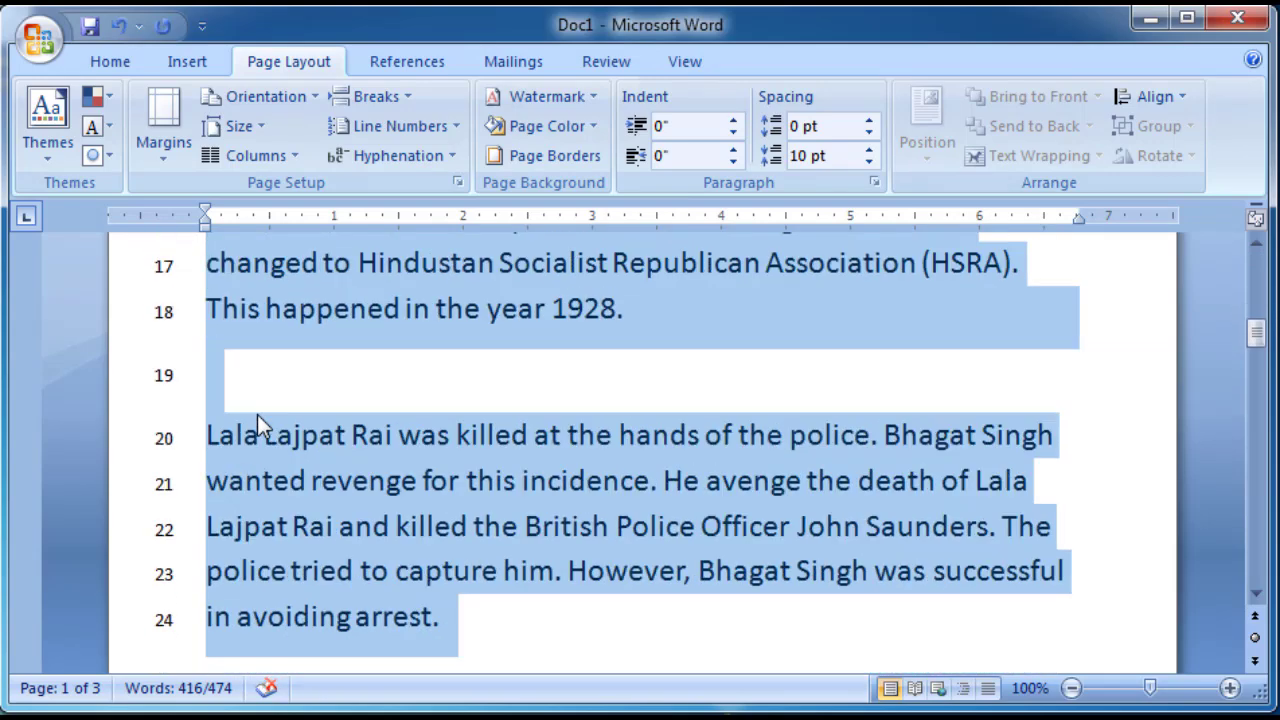
pyautogui.scroll(-1, 257, 414)
pyautogui.scroll(-2, 241, 465)
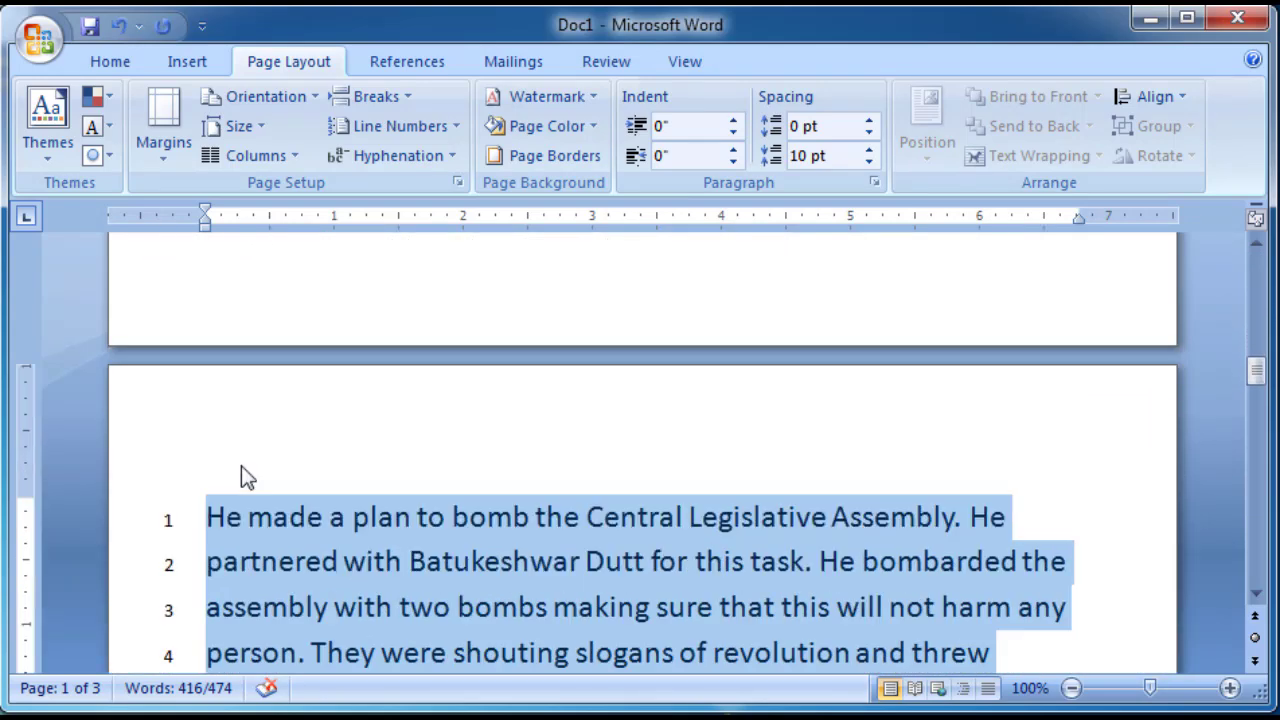
pyautogui.scroll(-1, 232, 529)
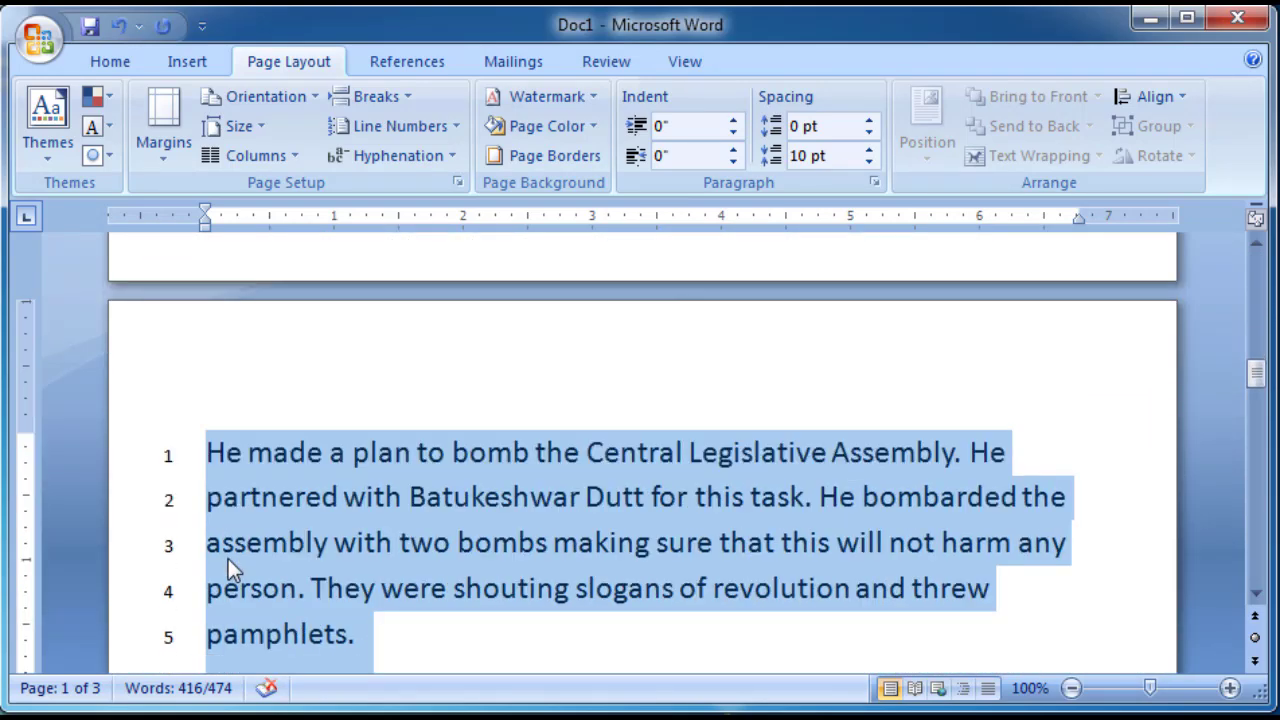
pyautogui.scroll(3, 228, 559)
pyautogui.scroll(3, 228, 559)
pyautogui.scroll(3, 228, 559)
pyautogui.scroll(3, 228, 559)
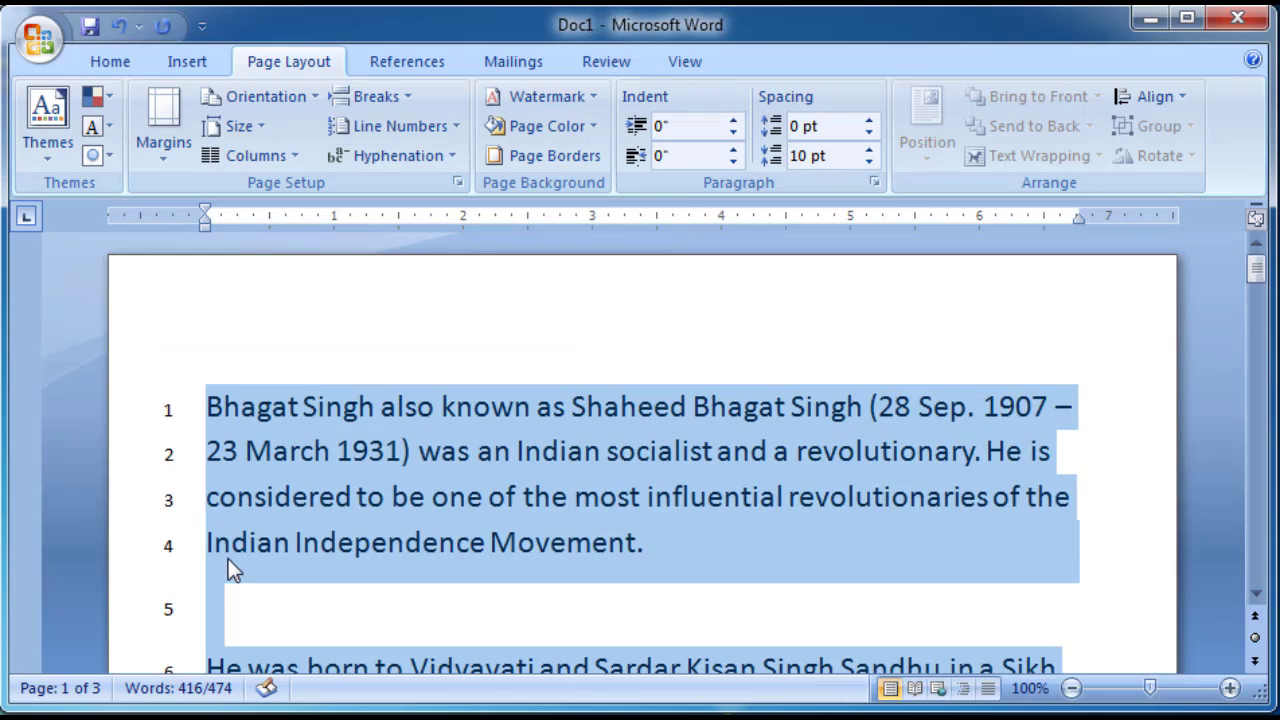
# - Switch line numbering to Restart Each Section and check the count restarting after '1928.'
pyautogui.click(450, 140)
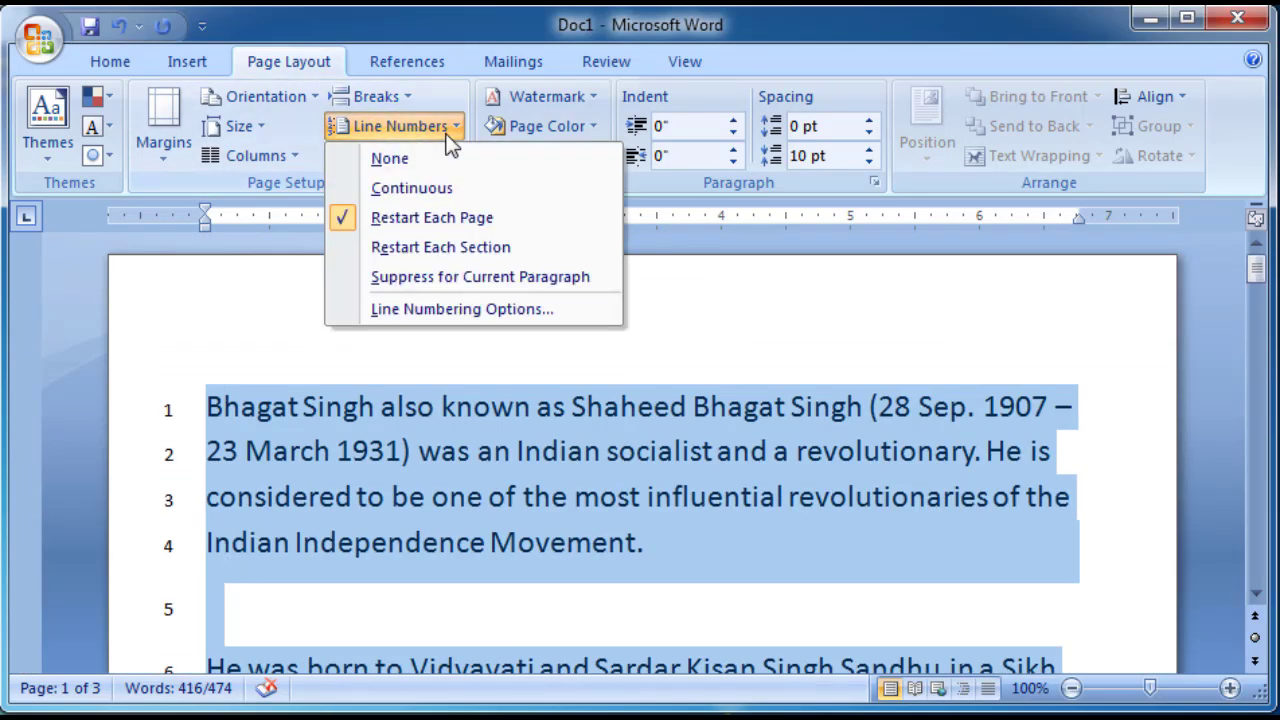
pyautogui.click(444, 247)
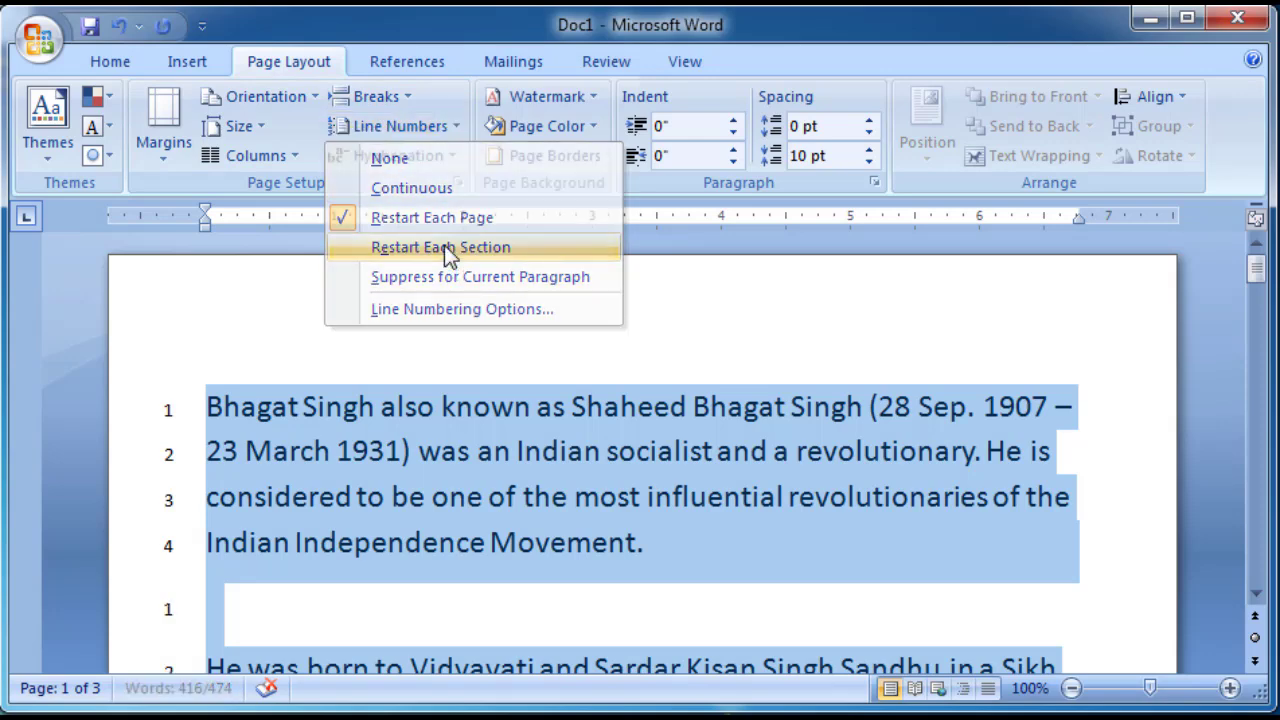
pyautogui.scroll(-1, 261, 461)
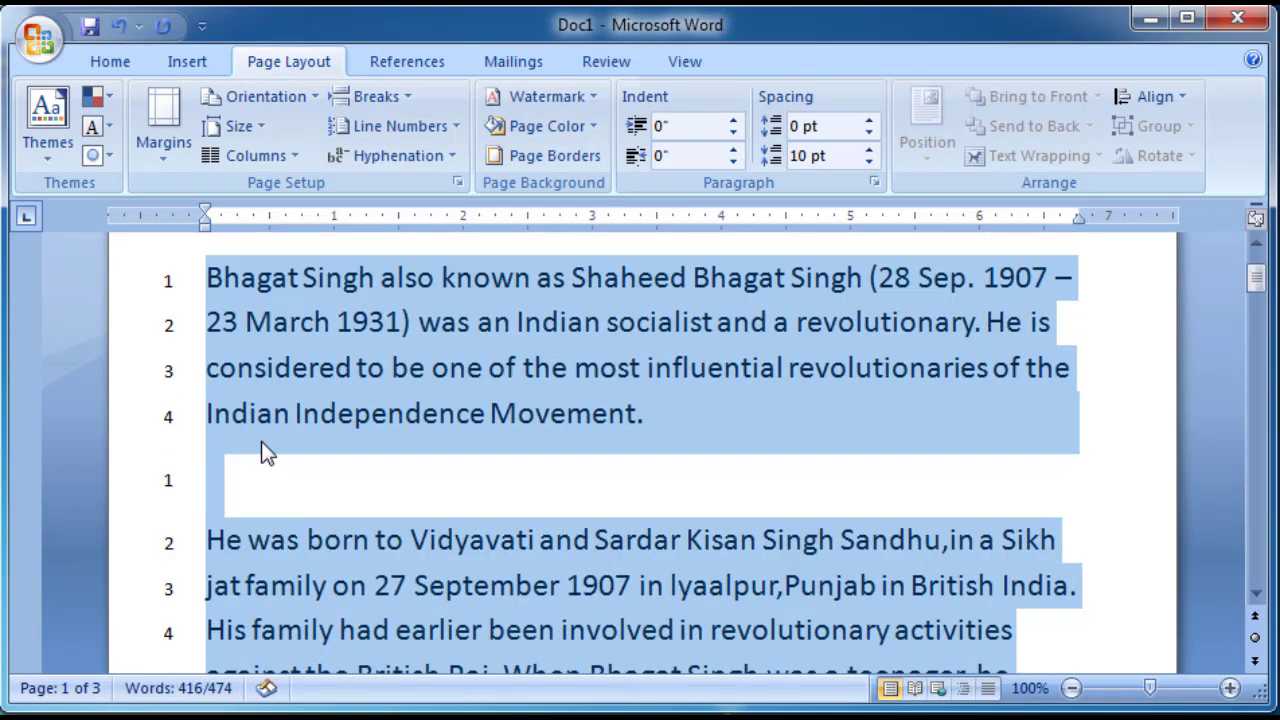
pyautogui.click(273, 280)
pyautogui.keyDown('shift'); pyautogui.click(355, 367); pyautogui.keyUp('shift')
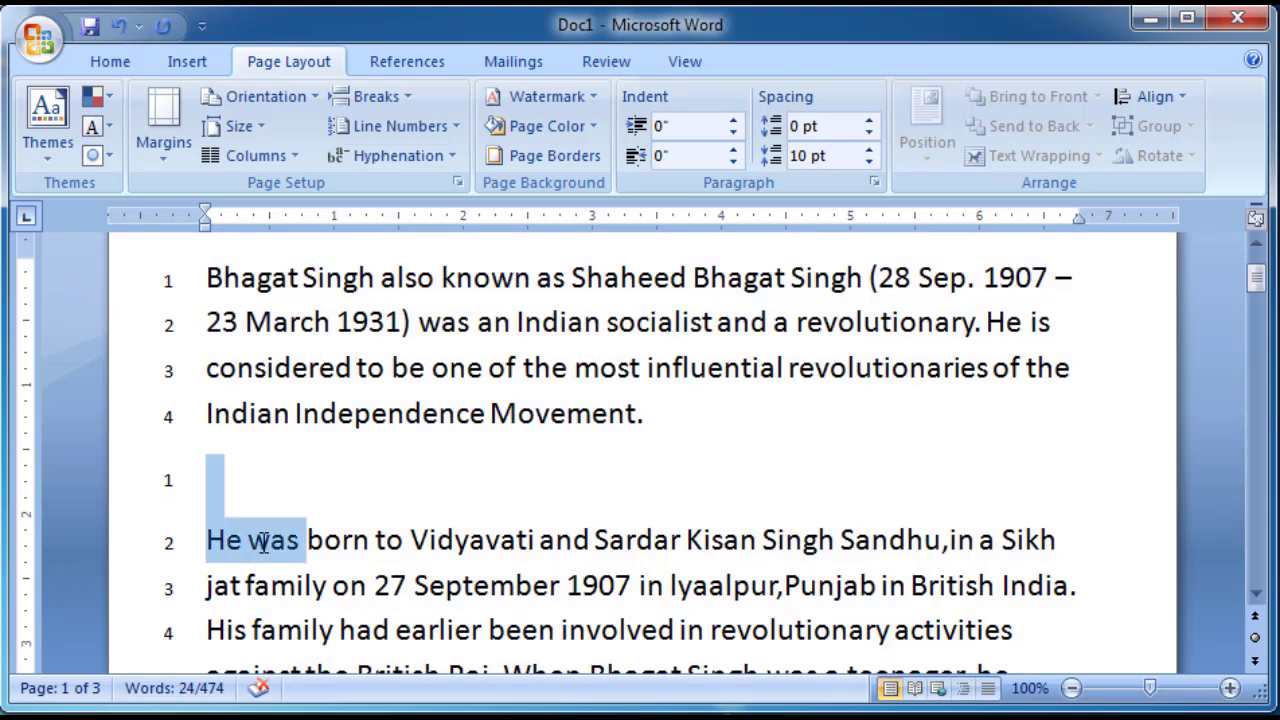
pyautogui.moveTo(242, 483); pyautogui.dragTo(337, 628)
pyautogui.scroll(-3, 293, 520)
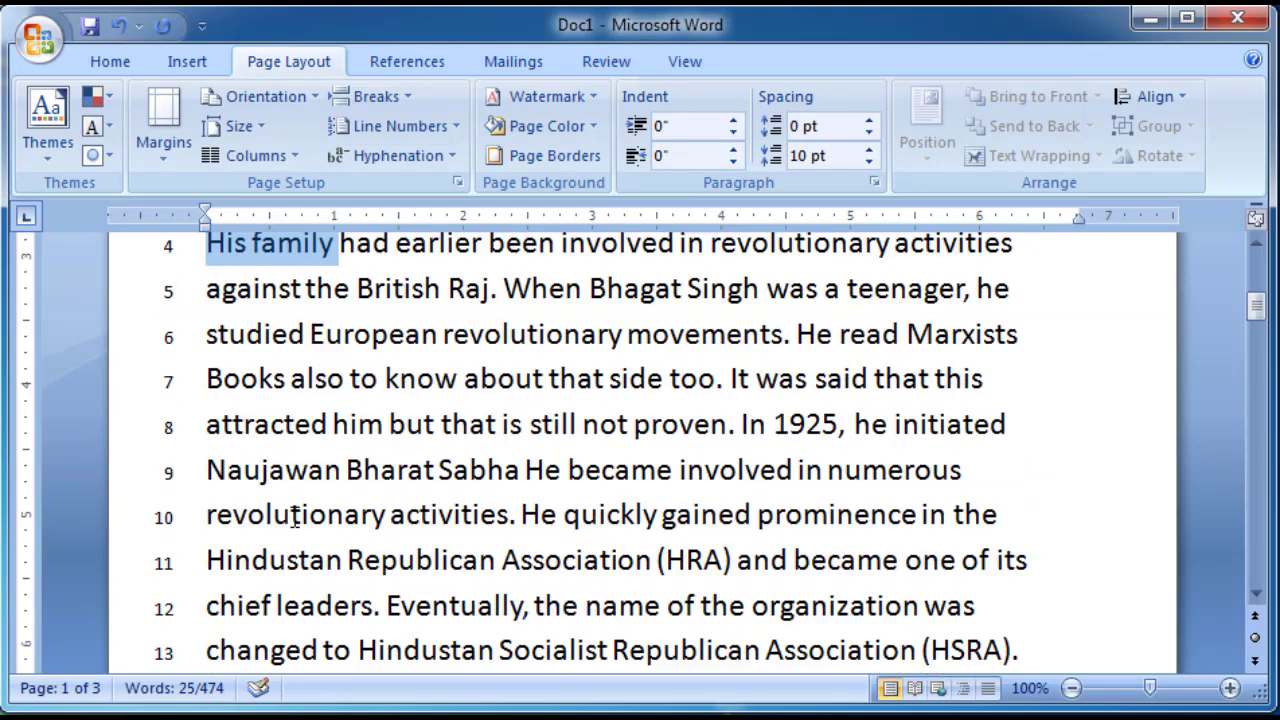
pyautogui.scroll(-1, 294, 517)
pyautogui.click(700, 507)
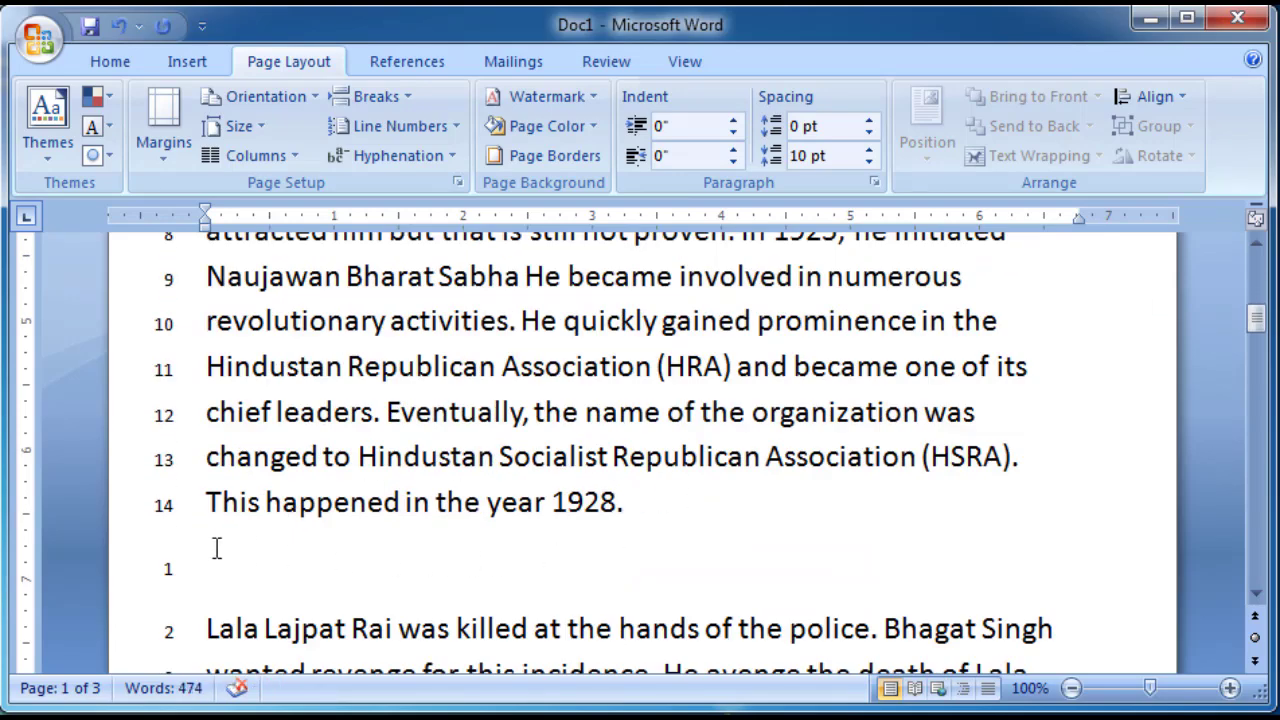
pyautogui.moveTo(240, 563)
pyautogui.mouseDown()
pyautogui.moveTo(407, 531)
pyautogui.moveTo(443, 543)
pyautogui.mouseUp()
pyautogui.click(360, 432)
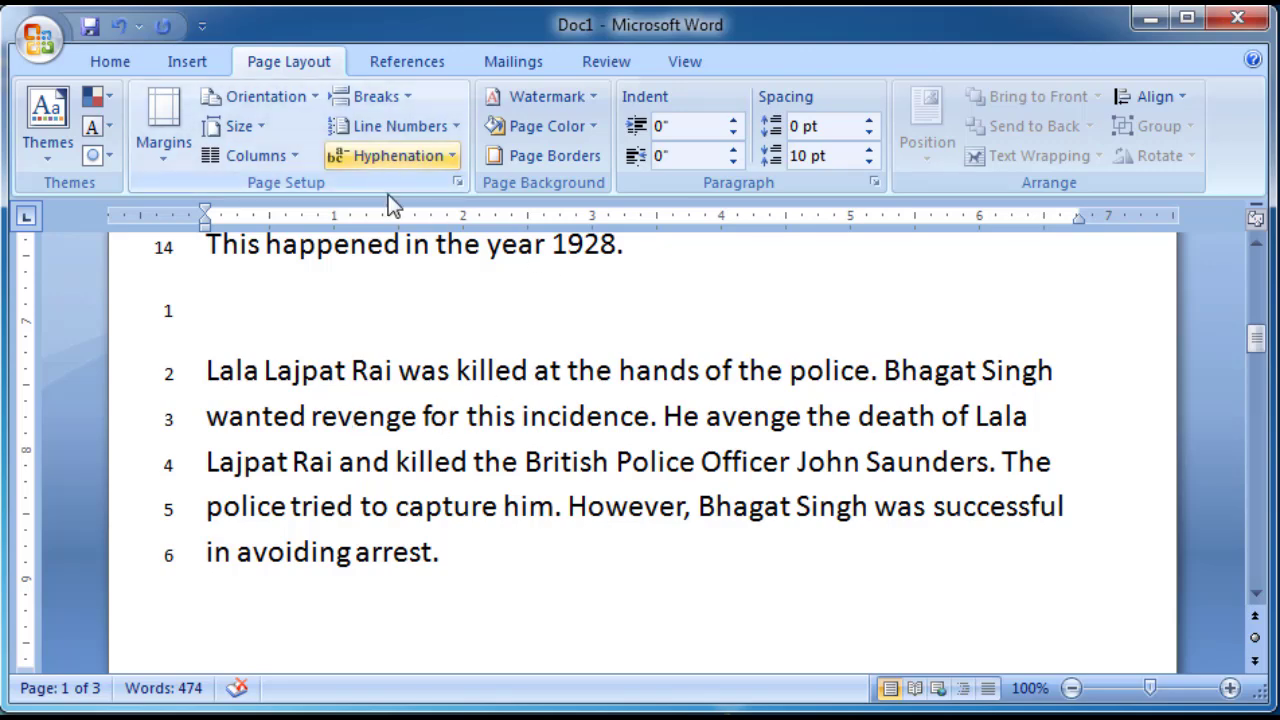
pyautogui.scroll(2, 458, 510)
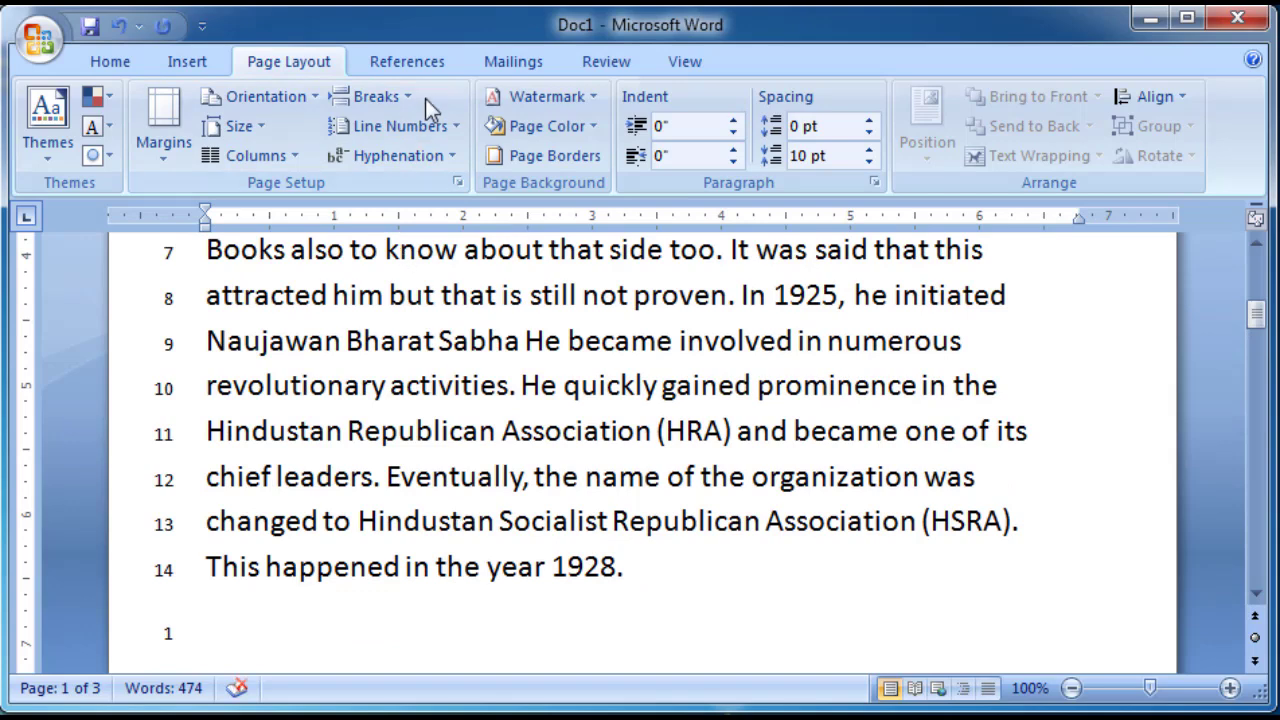
pyautogui.click(390, 126)
pyautogui.click(448, 165)
pyautogui.hotkey('ctrl', 'a')
pyautogui.click(415, 127)
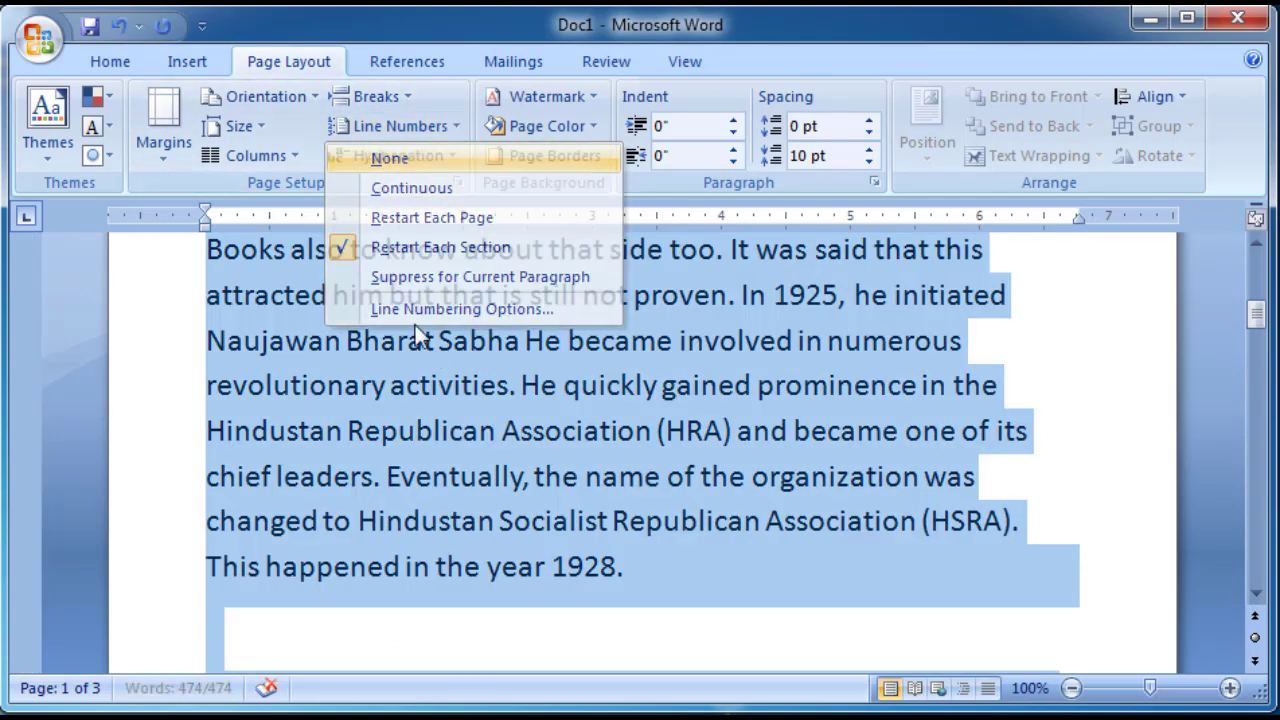
pyautogui.click(390, 158)
pyautogui.click(423, 414)
pyautogui.scroll(4, 427, 407)
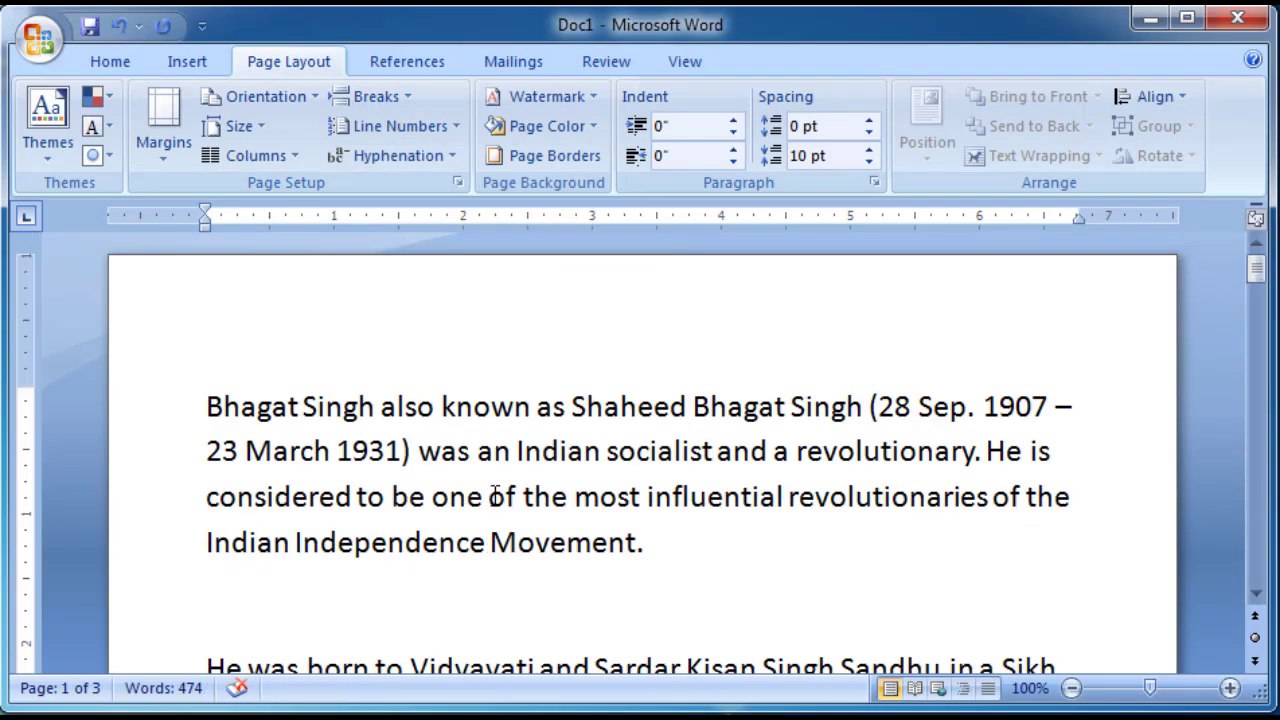
pyautogui.click(717, 522)
pyautogui.click(849, 500)
pyautogui.moveTo(789, 500); pyautogui.dragTo(976, 510)
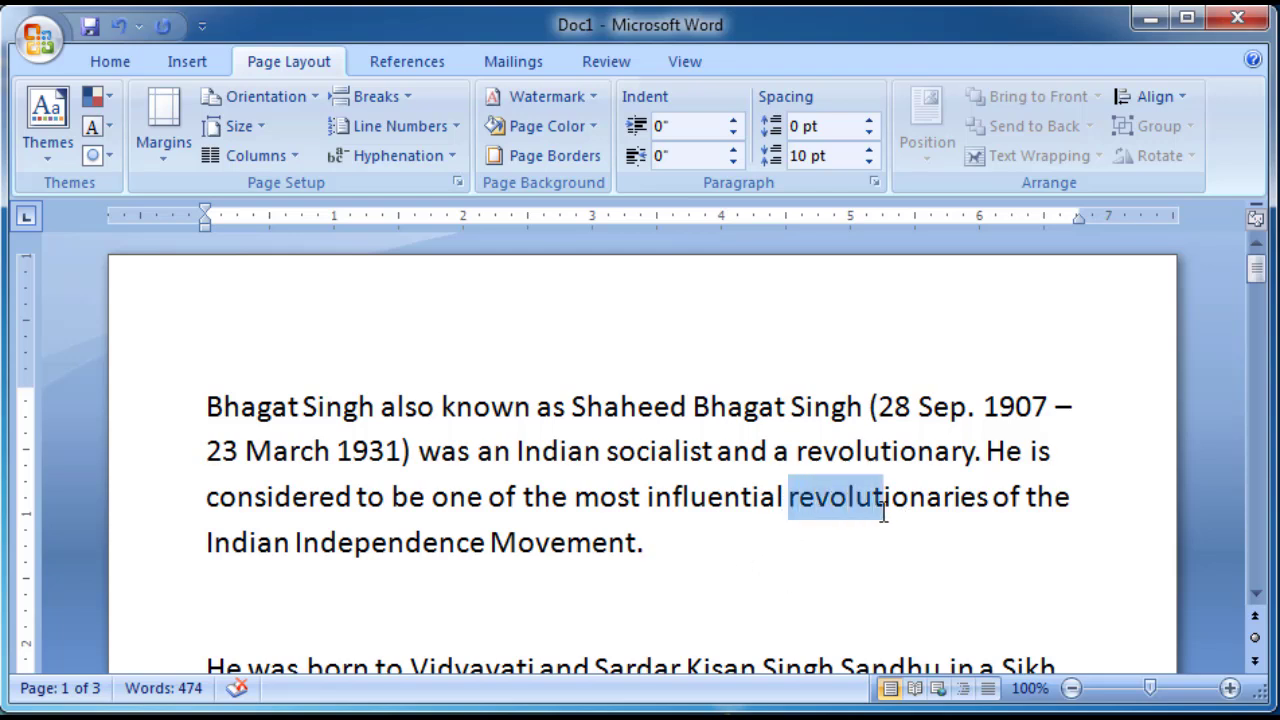
pyautogui.click(625, 588)
pyautogui.scroll(-1, 625, 660)
pyautogui.scroll(-1, 625, 663)
pyautogui.scroll(-2, 625, 663)
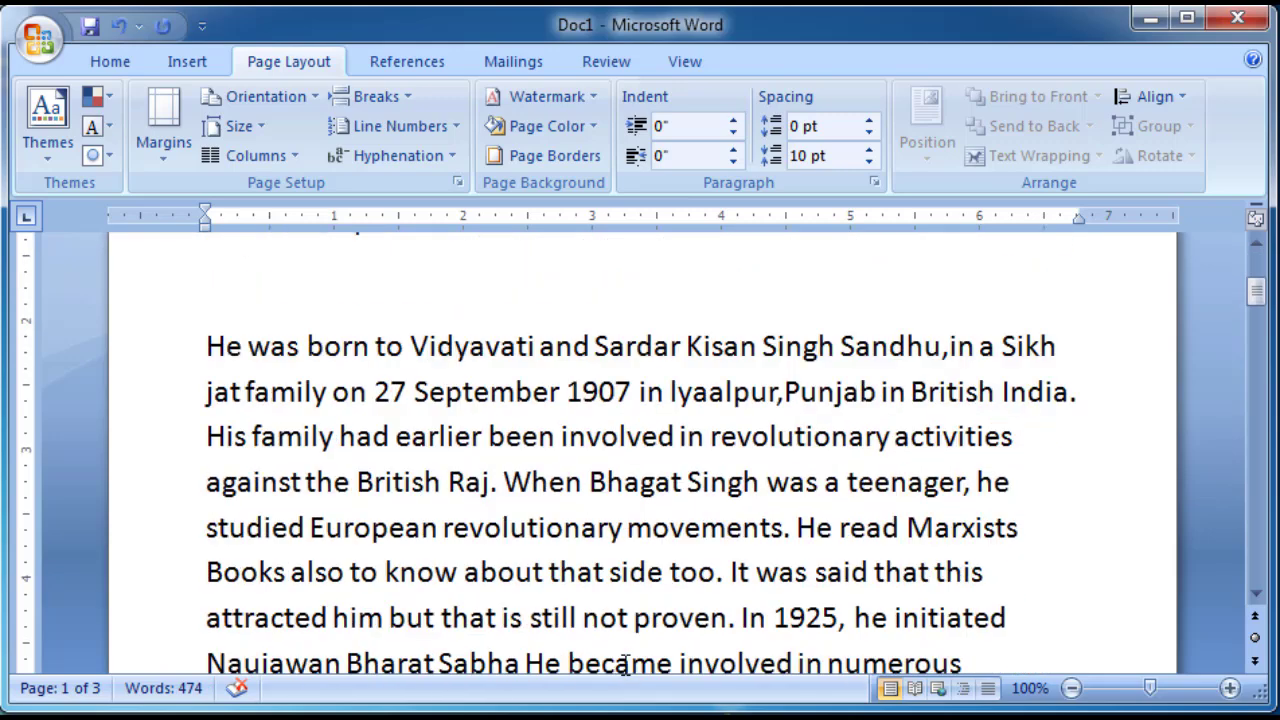
pyautogui.scroll(-1, 625, 663)
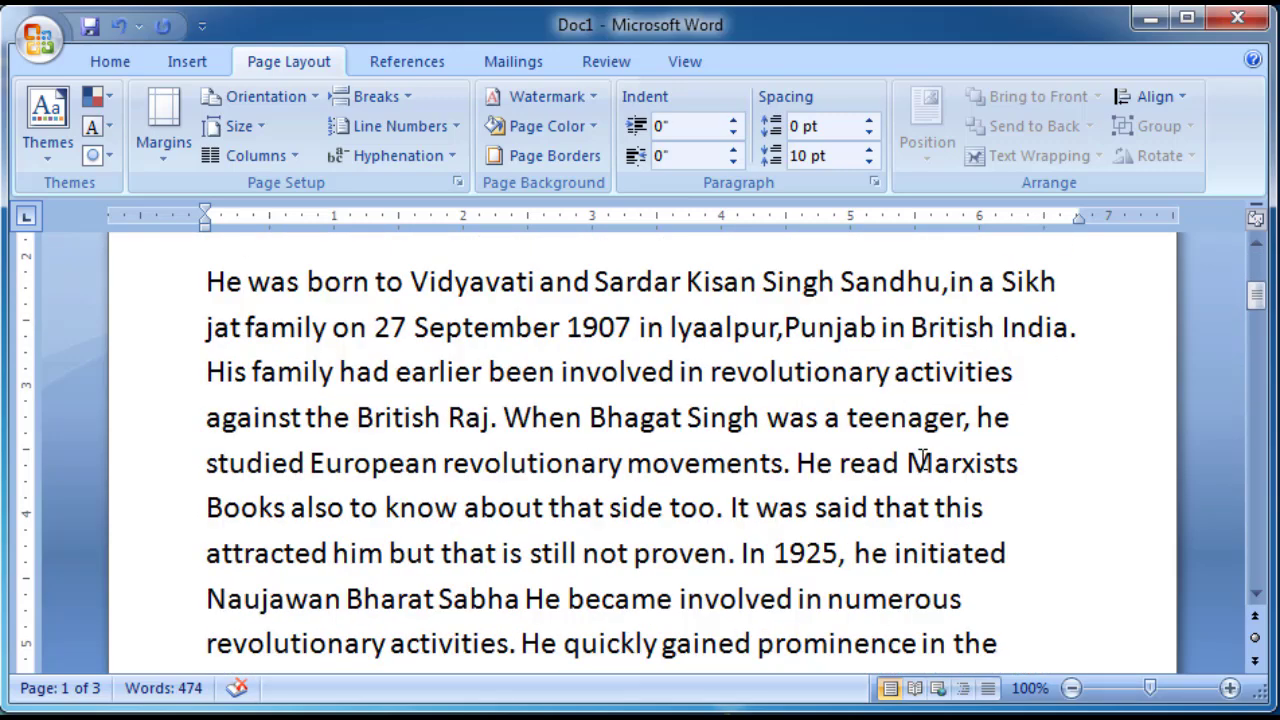
pyautogui.moveTo(907, 462); pyautogui.dragTo(1034, 462)
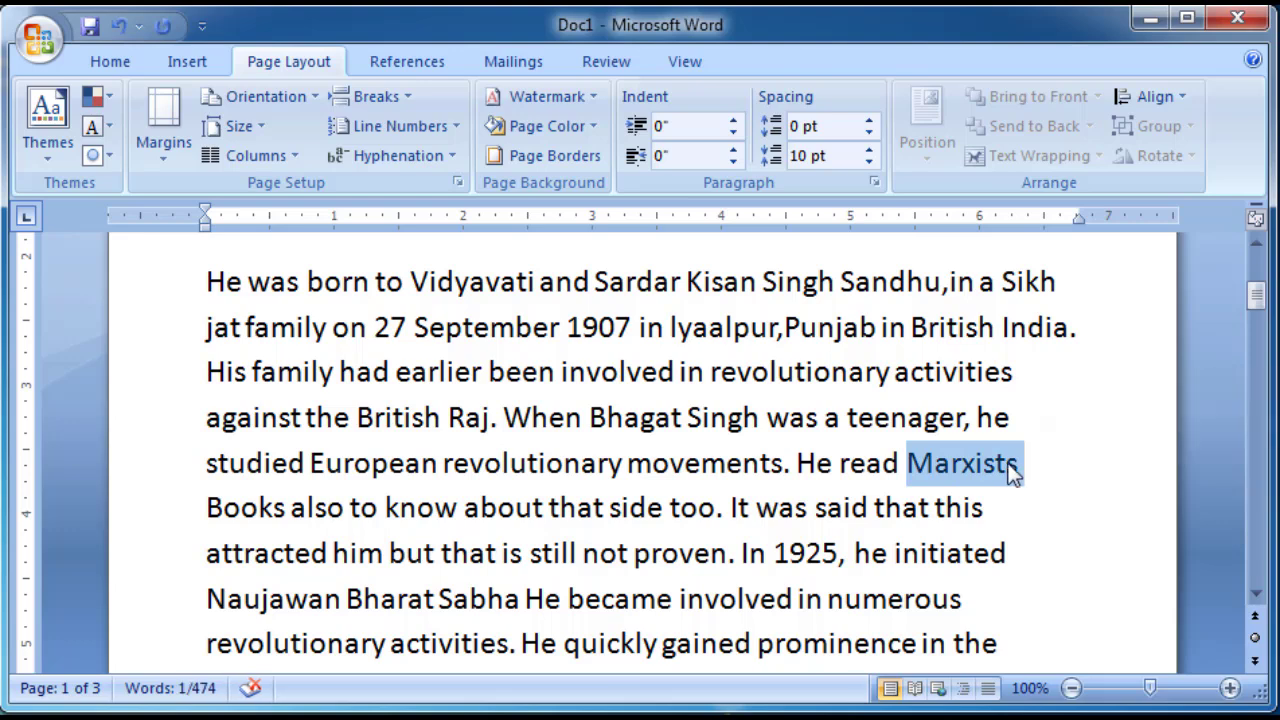
pyautogui.scroll(-1, 1010, 472)
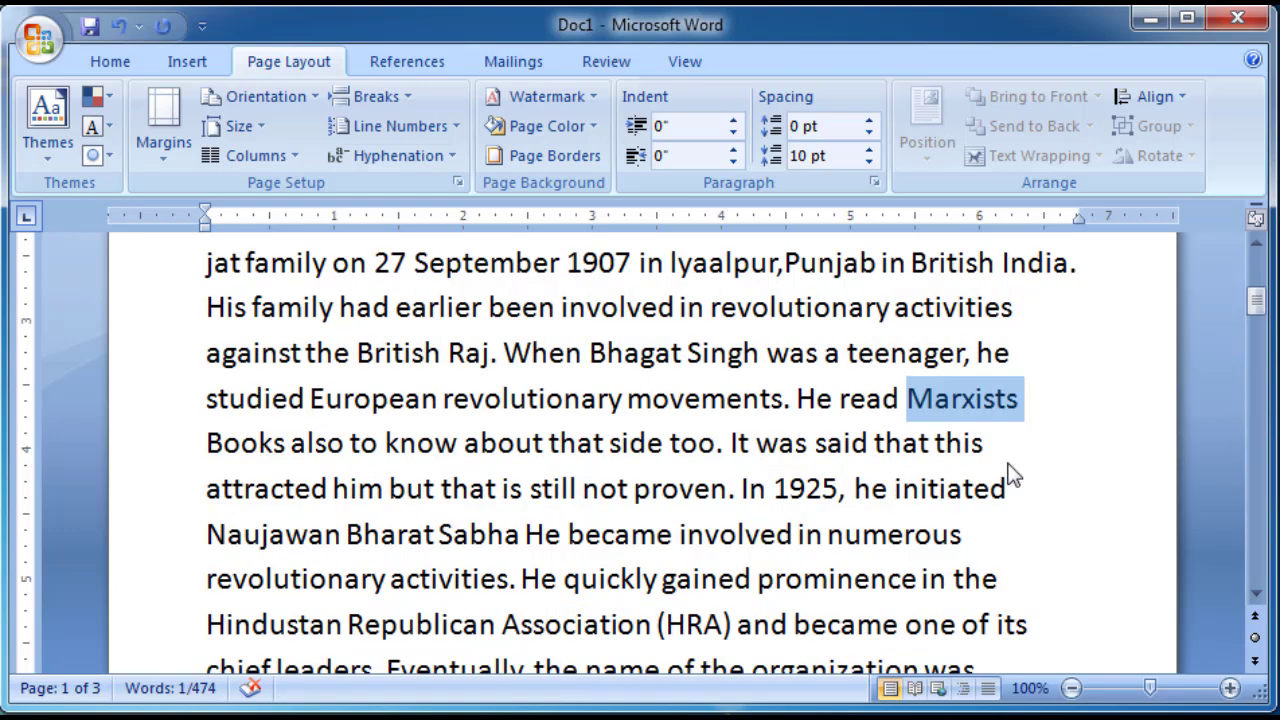
pyautogui.click(901, 490)
pyautogui.moveTo(903, 488); pyautogui.dragTo(995, 490)
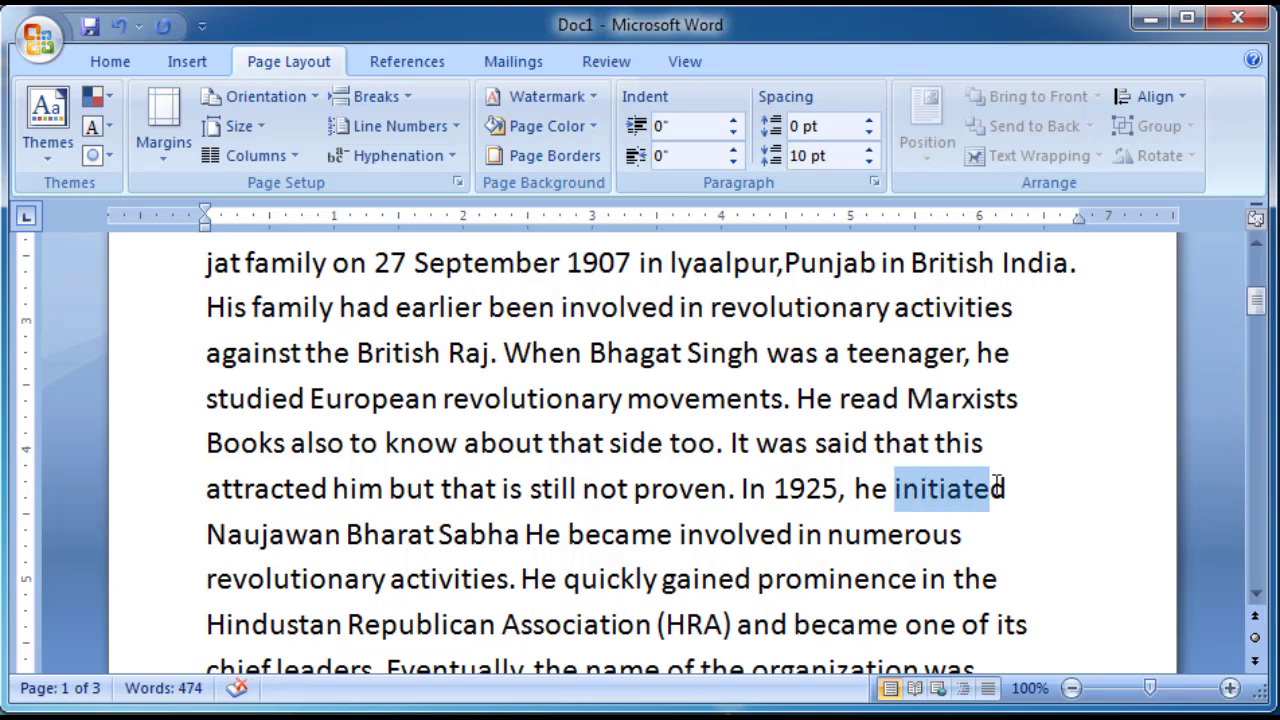
pyautogui.click(952, 518)
pyautogui.scroll(2, 952, 518)
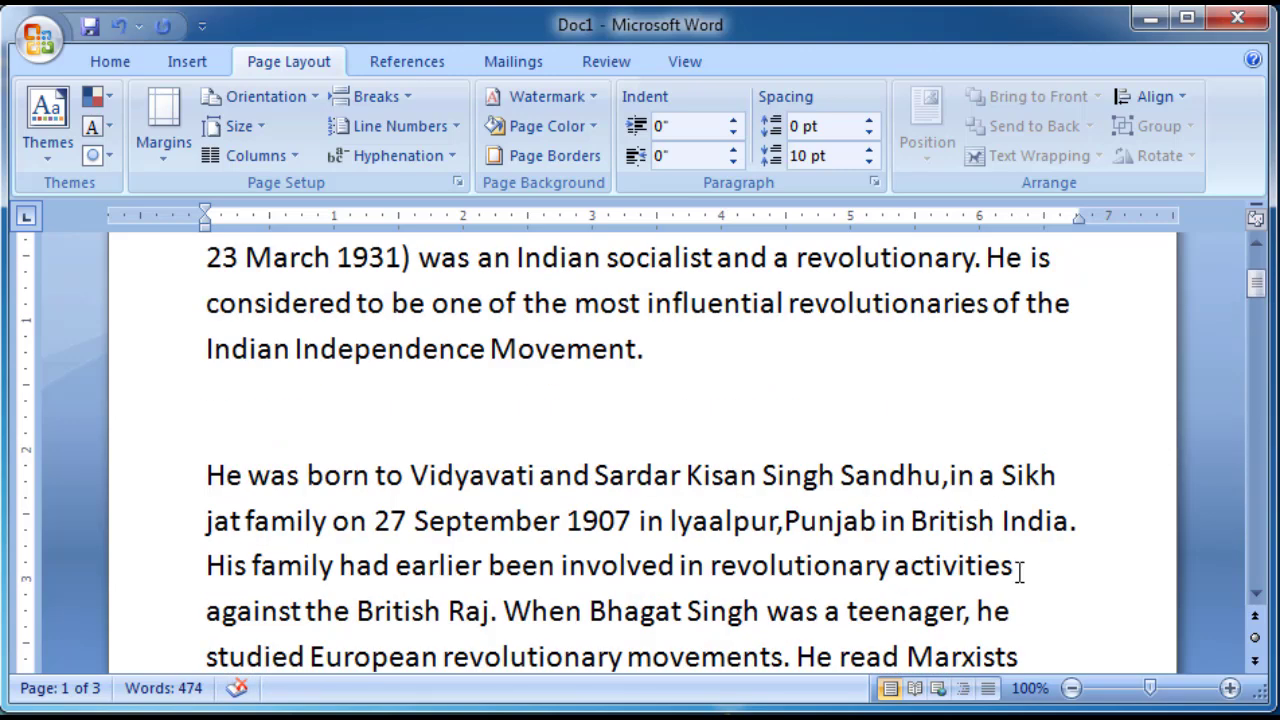
# - Type 'Ramkumar' before 'against' in the second paragraph and select the new word
pyautogui.click(1020, 566)
pyautogui.write('Ra')
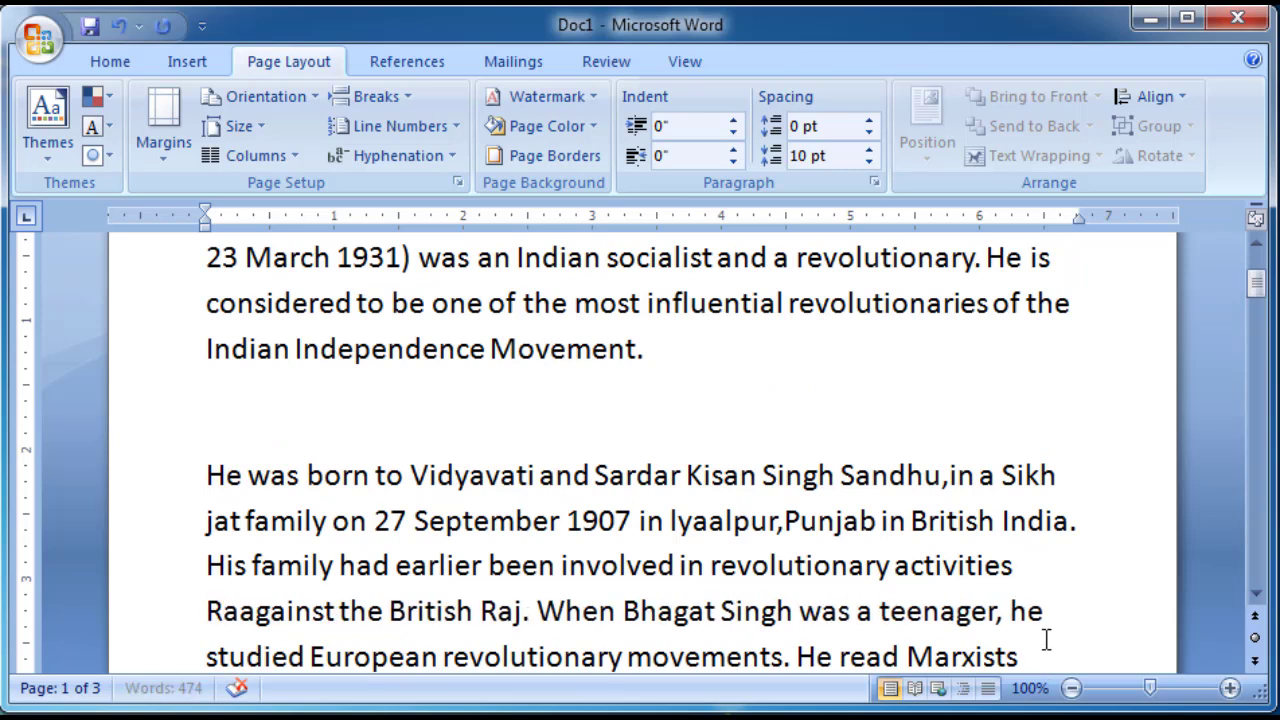
pyautogui.write('mkumar')
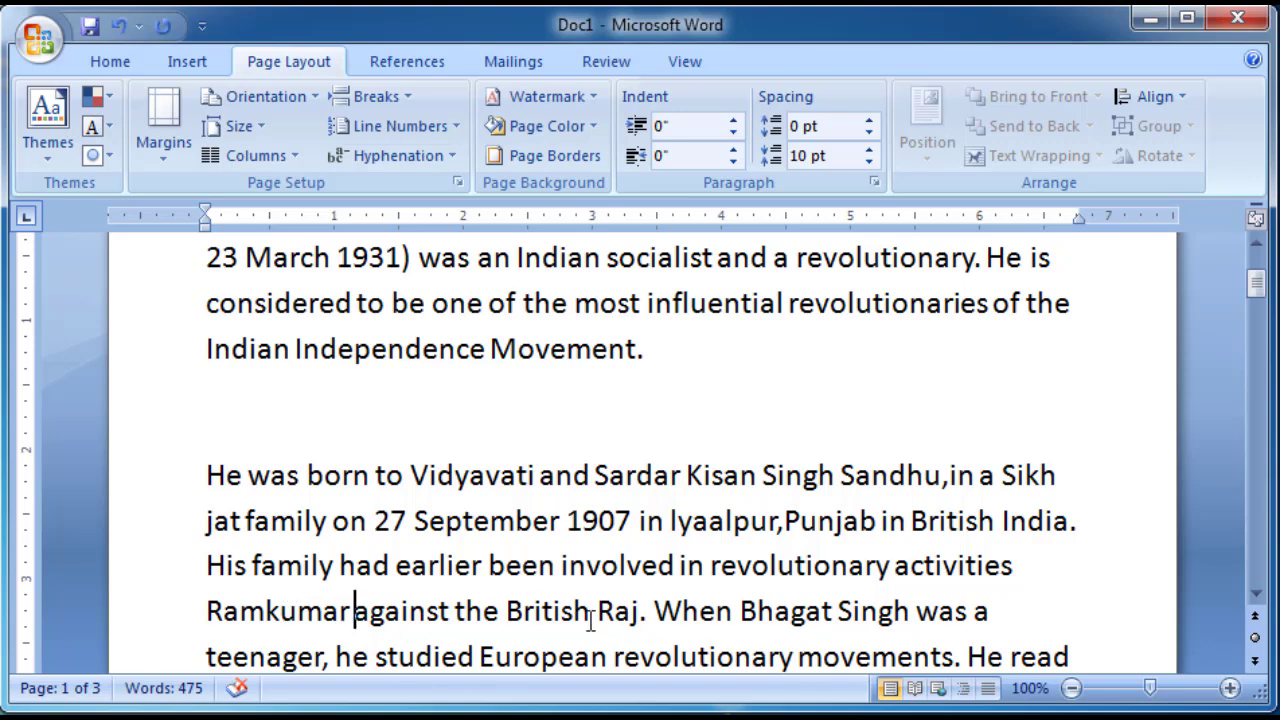
pyautogui.moveTo(207, 478); pyautogui.dragTo(425, 610)
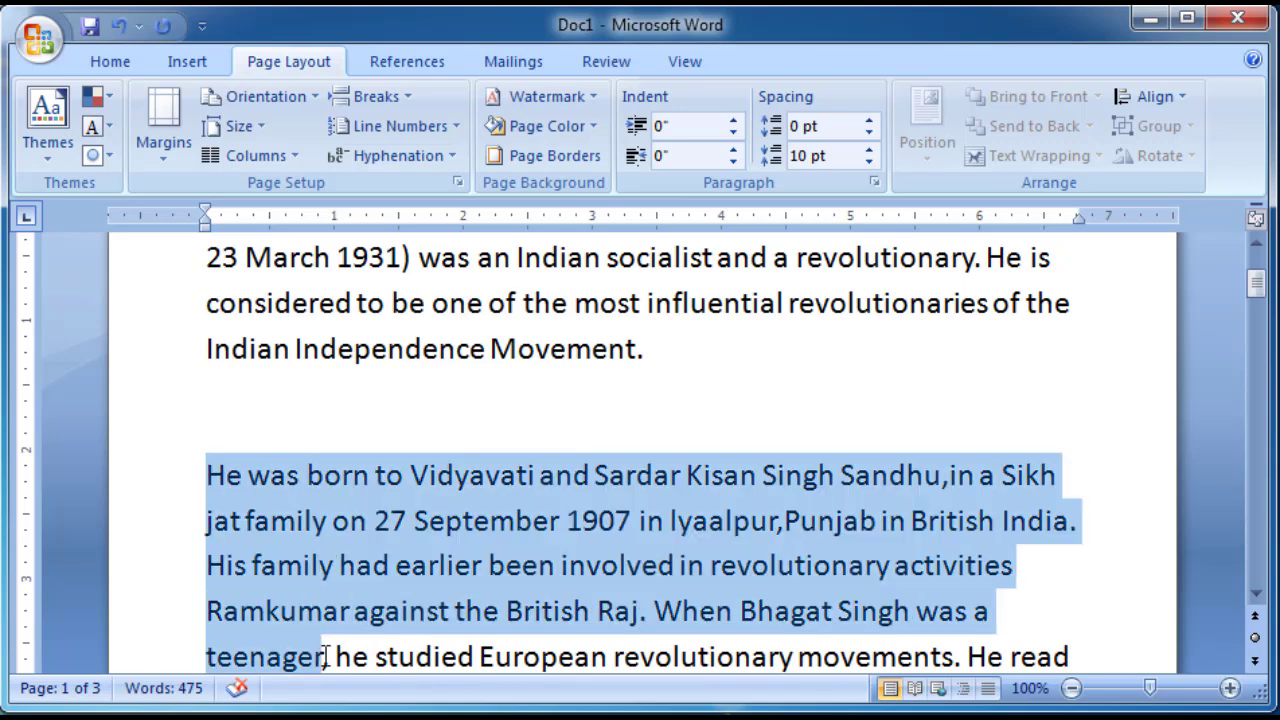
pyautogui.click(262, 440)
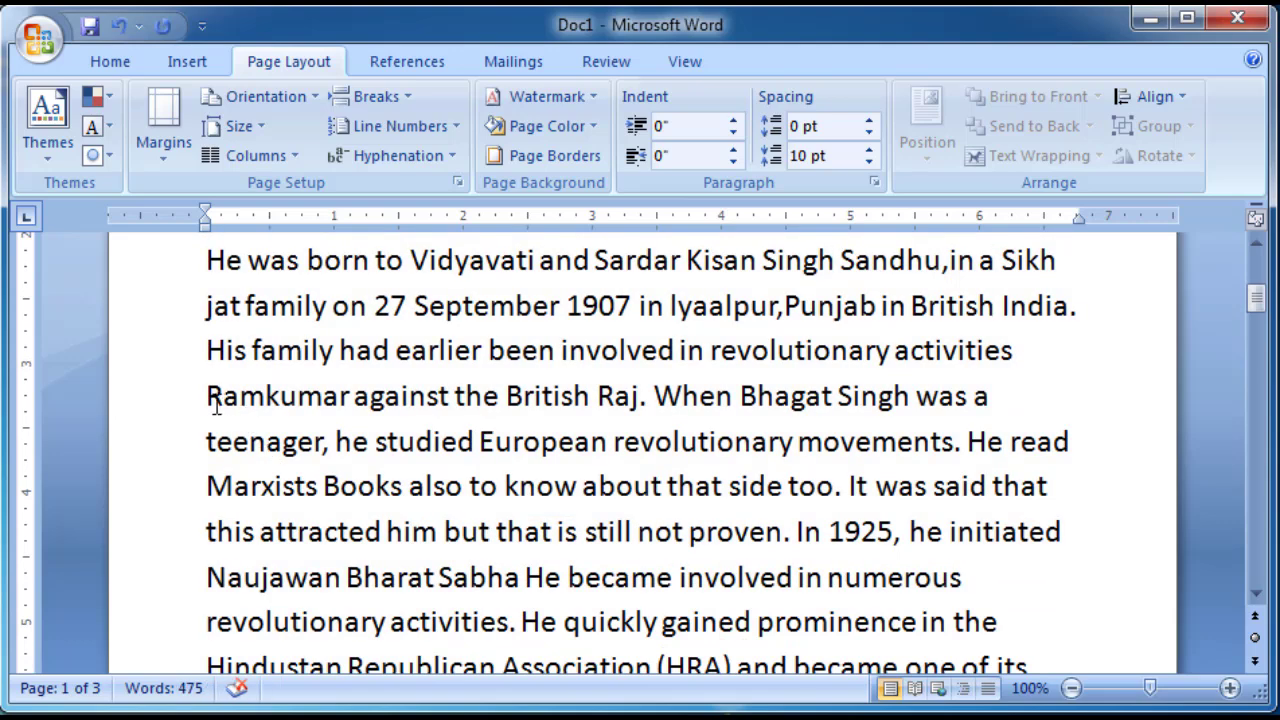
pyautogui.moveTo(206, 400); pyautogui.dragTo(355, 380)
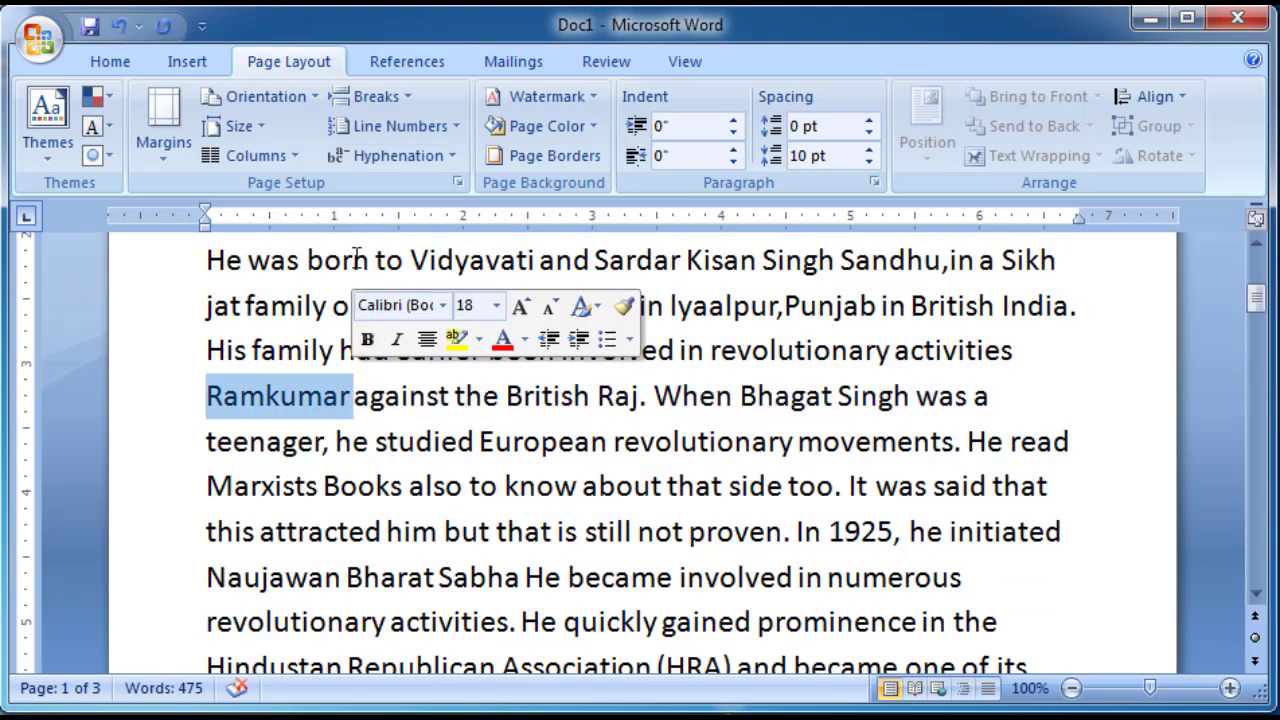
# - Switch on automatic hyphenation for the essay and review the hyphenated lines
pyautogui.click(375, 155)
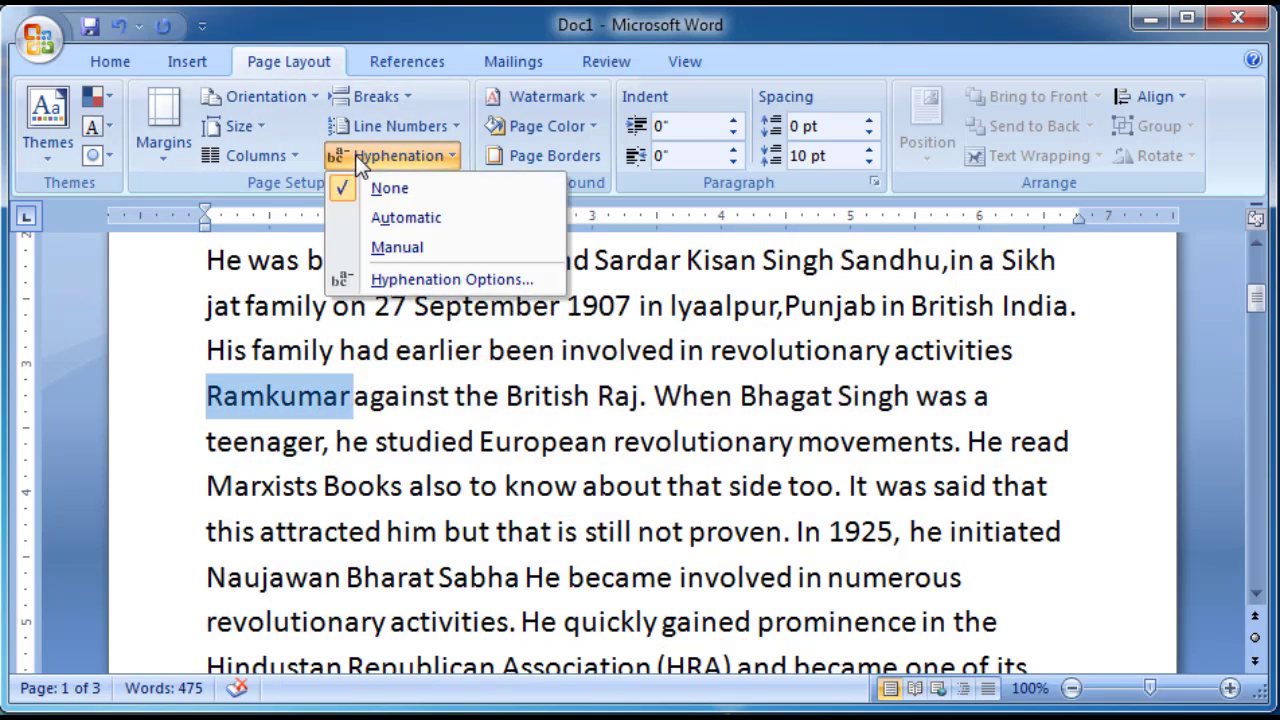
pyautogui.click(375, 215)
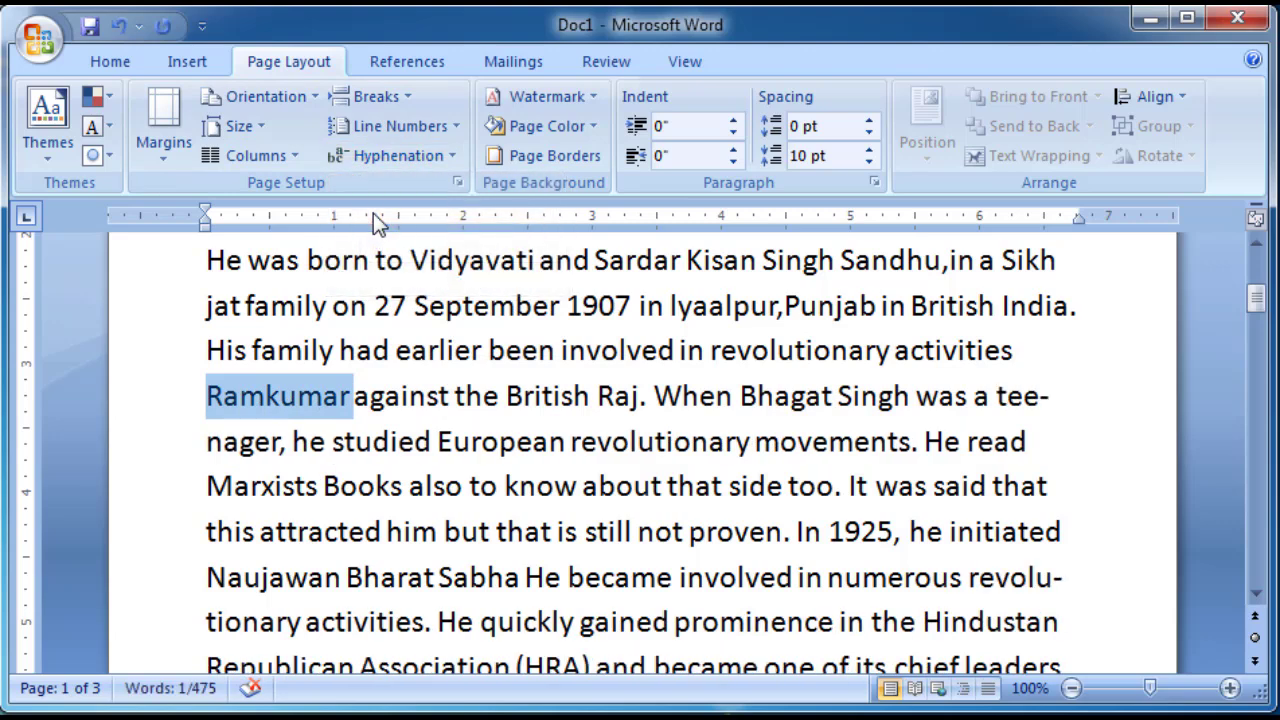
pyautogui.click(280, 395)
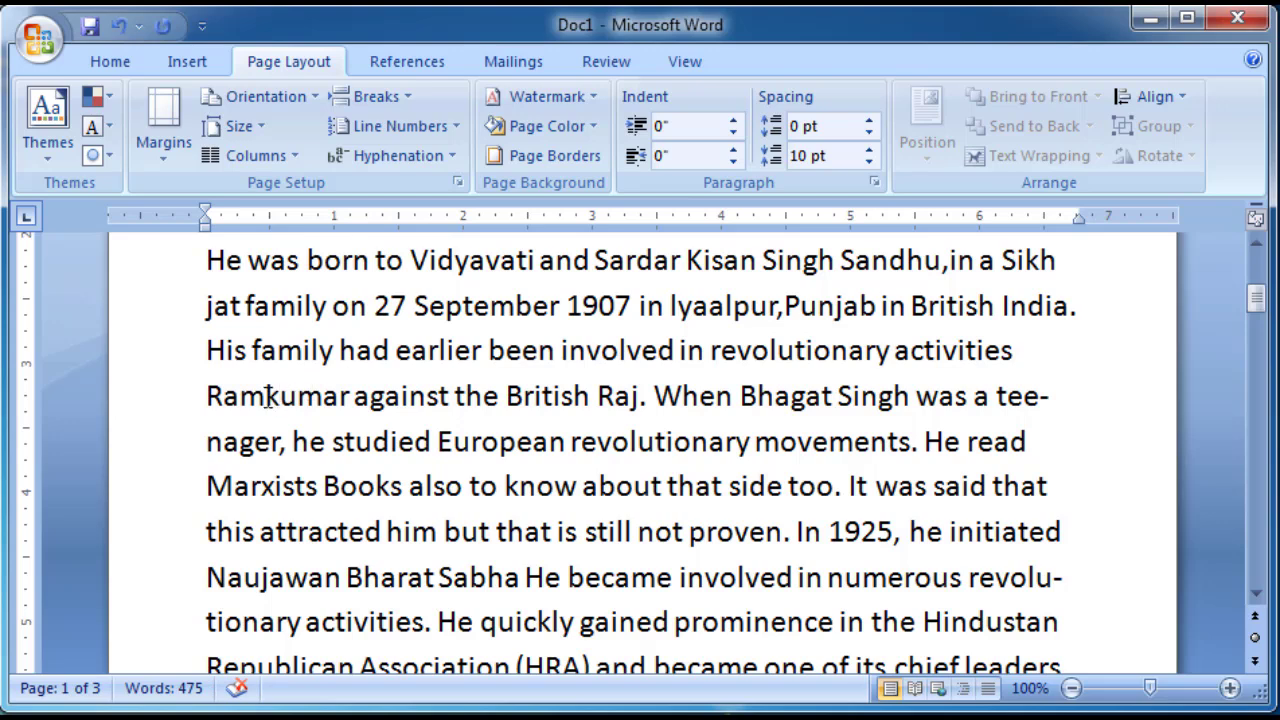
pyautogui.click(354, 397)
# - Undo the automatic hyphenation and reselect the word Ramkumar
pyautogui.hotkey('ctrl', 'z')
pyautogui.click(643, 352)
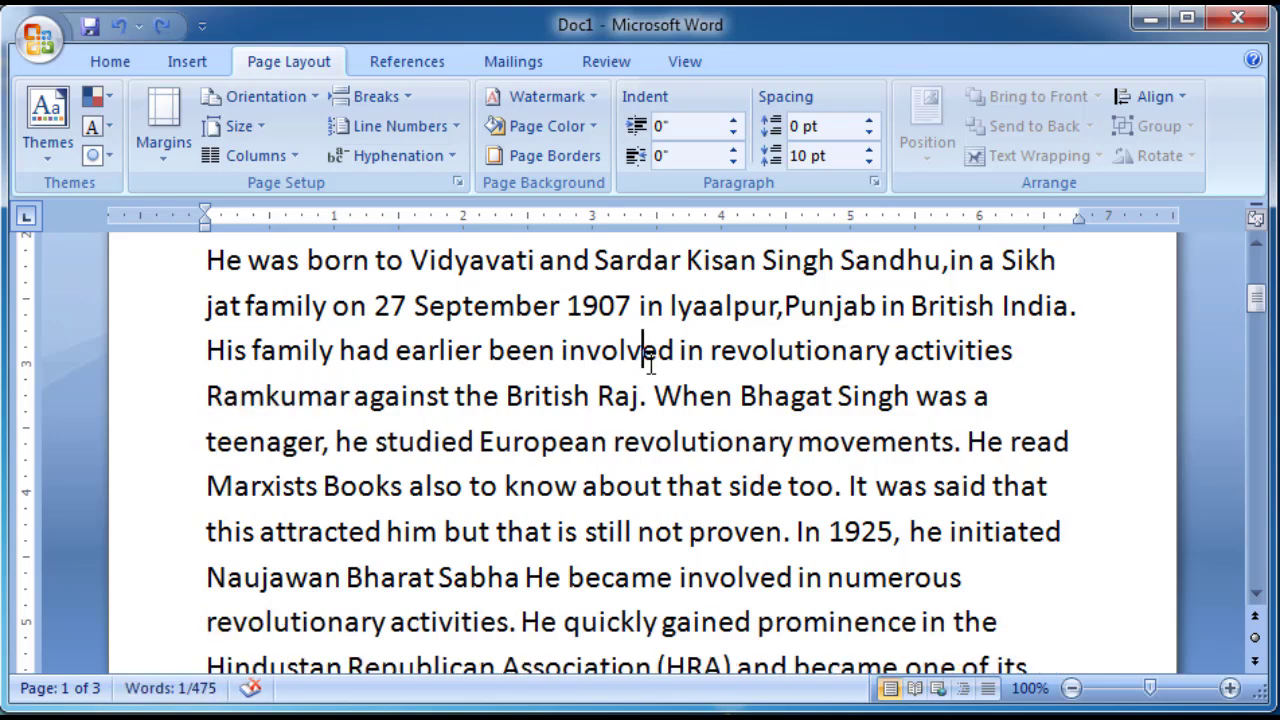
pyautogui.scroll(1, 540, 390)
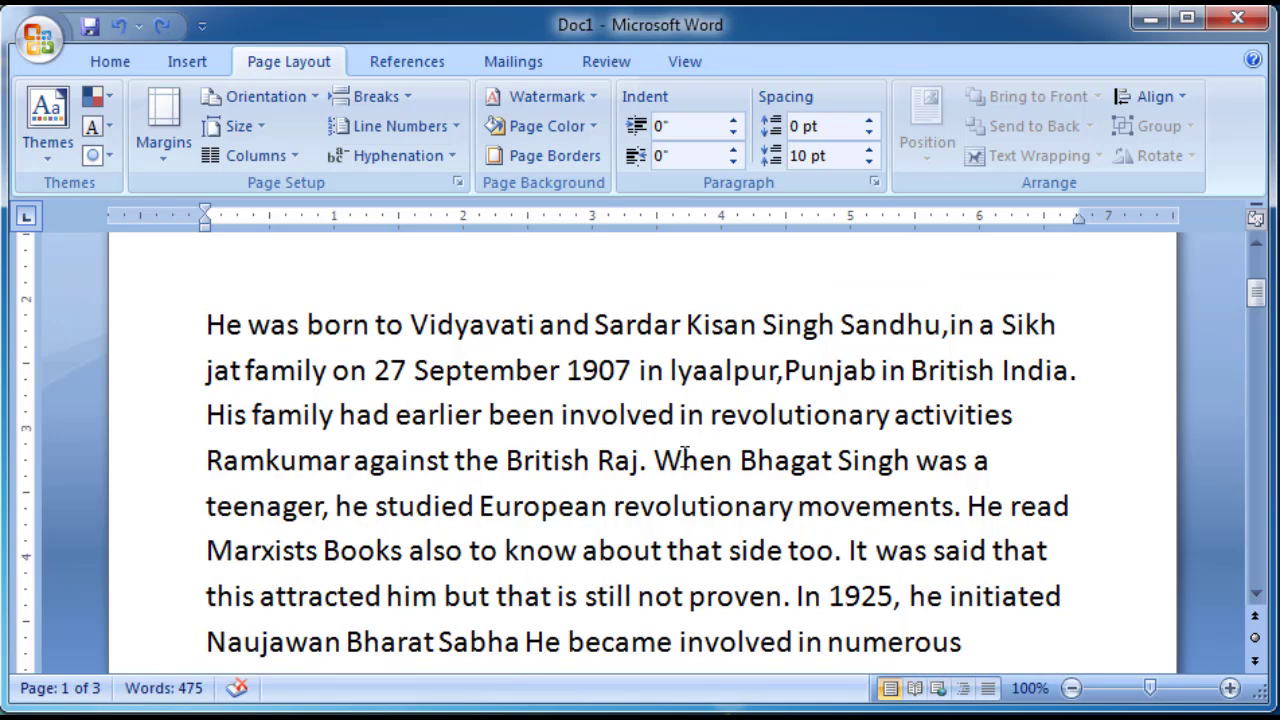
pyautogui.doubleClick(222, 324)
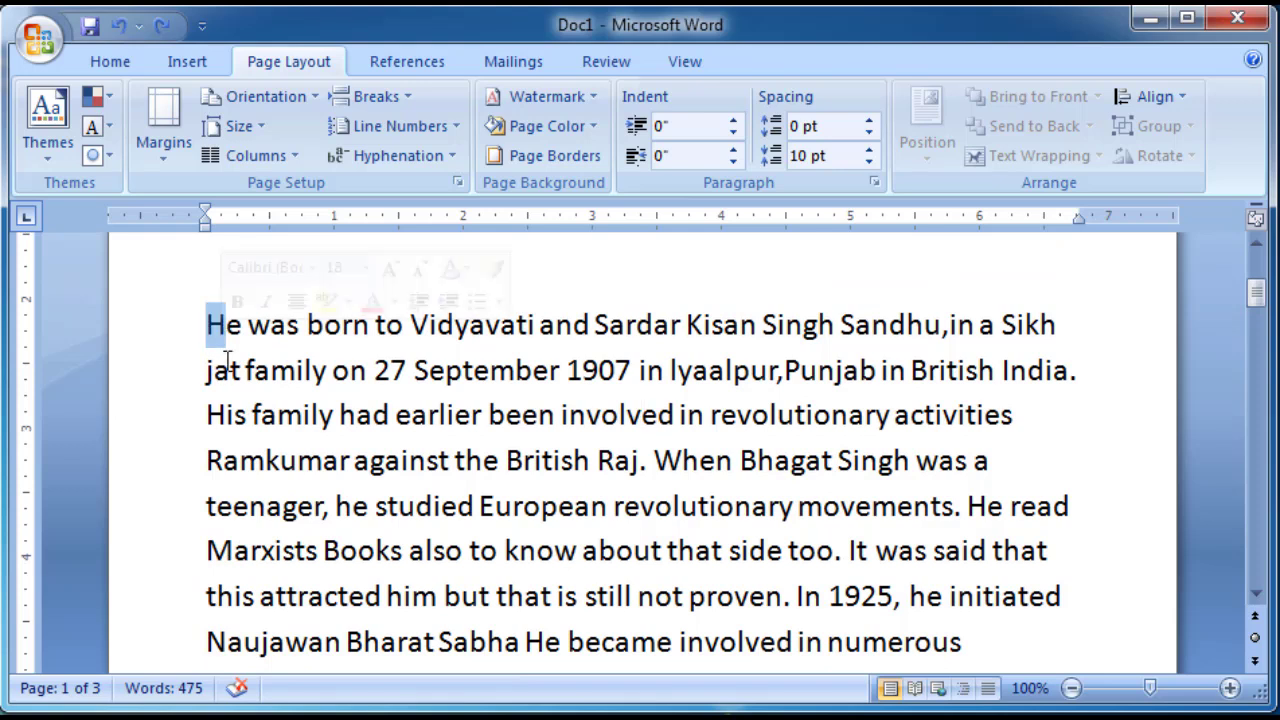
pyautogui.click(233, 505)
pyautogui.moveTo(206, 460); pyautogui.dragTo(350, 460)
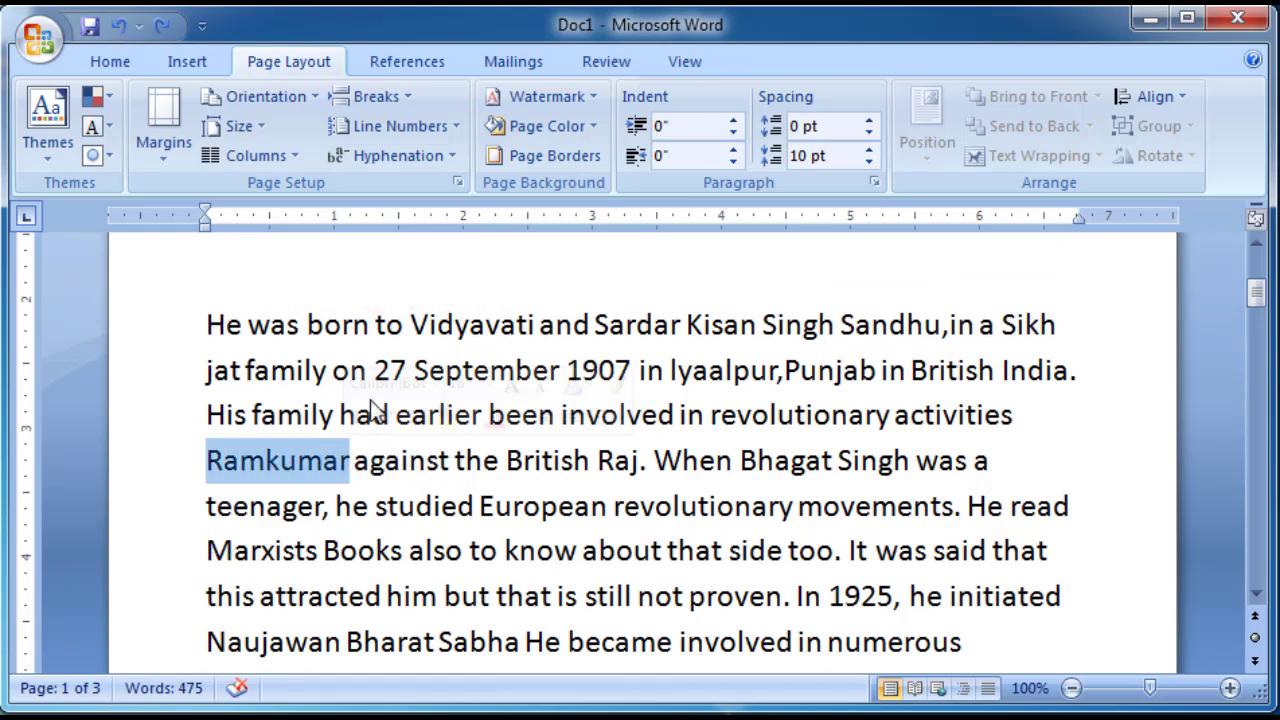
# - Run manual hyphenation and accept the suggested break point in Ramkumar
pyautogui.click(390, 160)
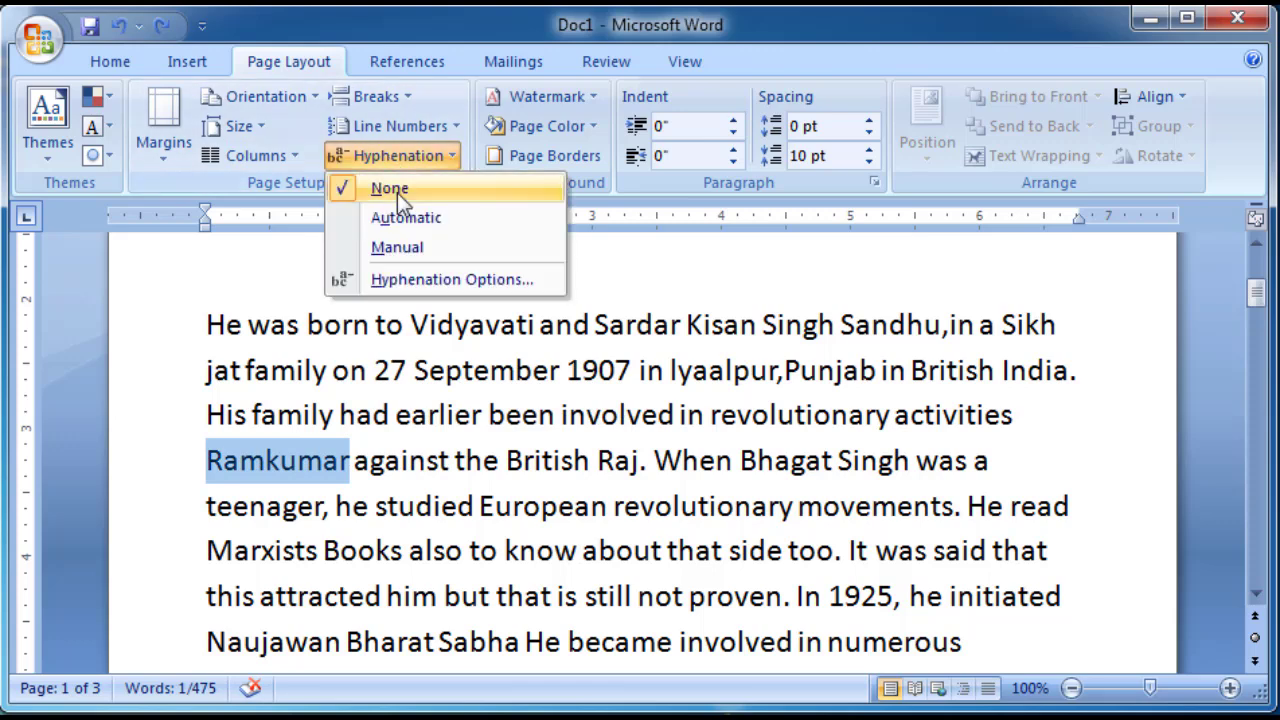
pyautogui.click(407, 247)
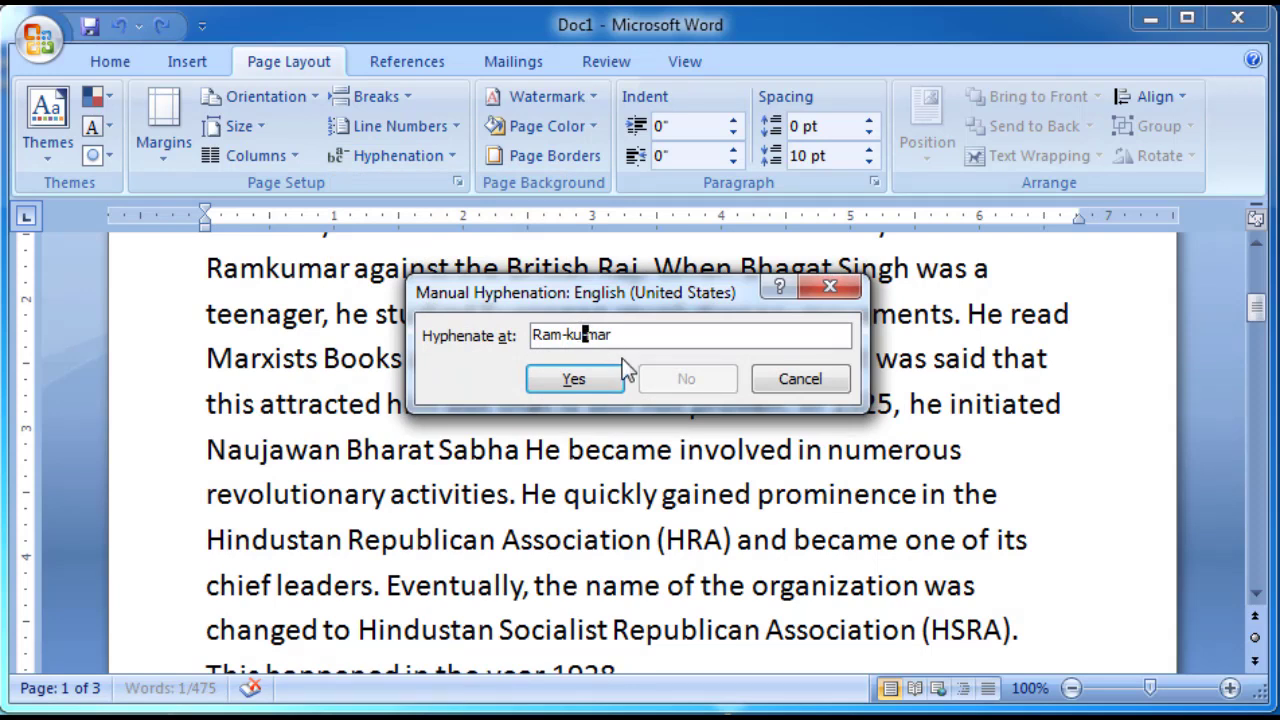
pyautogui.click(573, 378)
pyautogui.scroll(1, 591, 377)
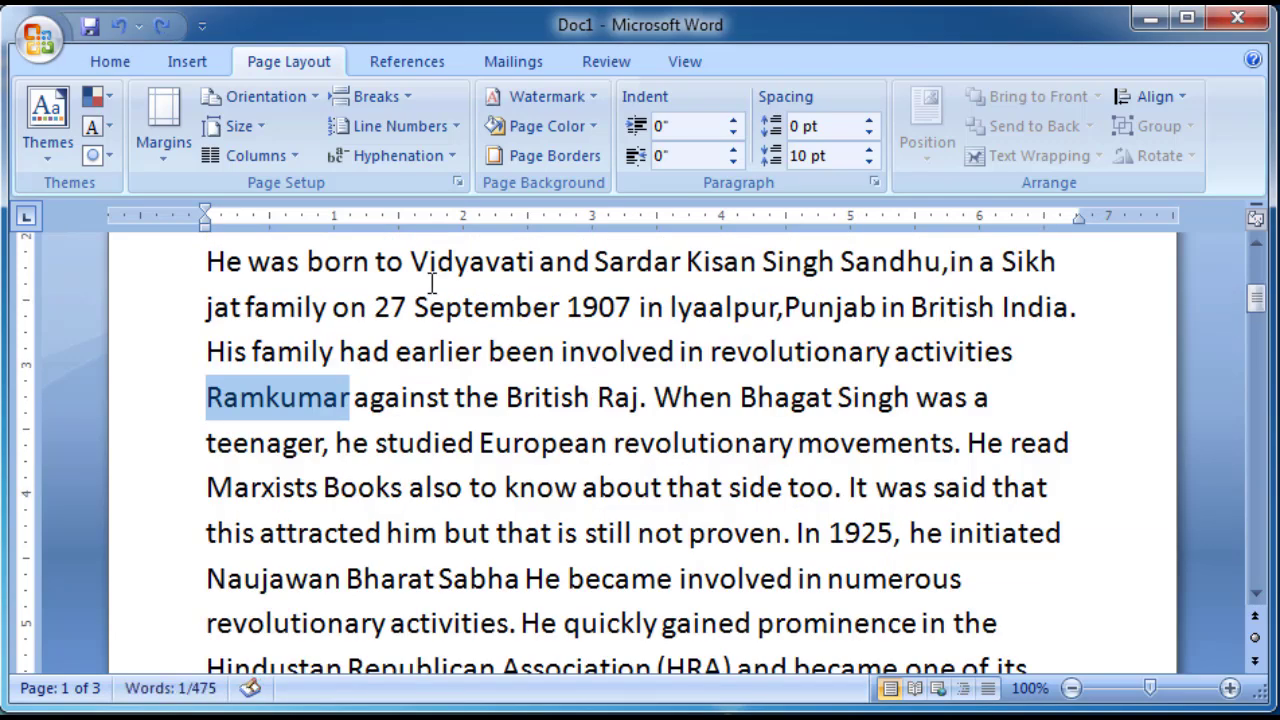
pyautogui.click(386, 397)
pyautogui.click(259, 394)
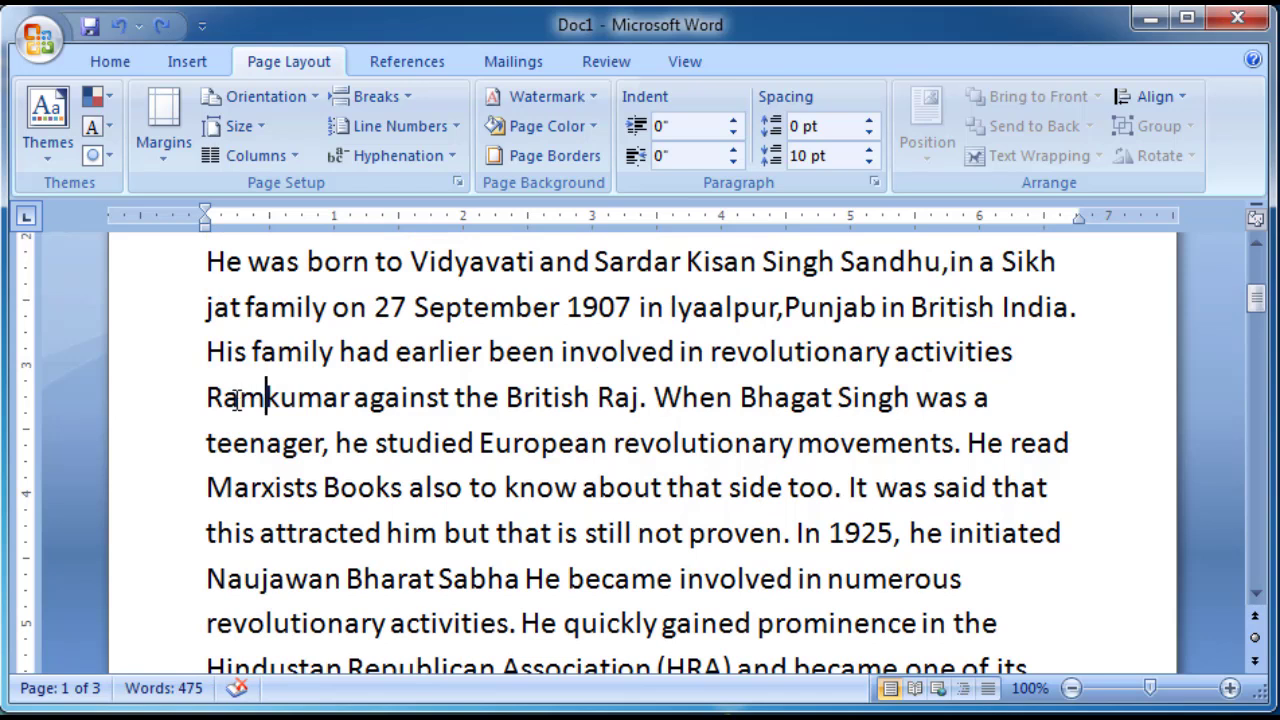
# - Delete the word 'in' before 'revolutionary activities', then reselect Ramkumar
pyautogui.click(711, 352)
pyautogui.press('BackSpace')
pyautogui.press('BackSpace')
pyautogui.press('BackSpace')
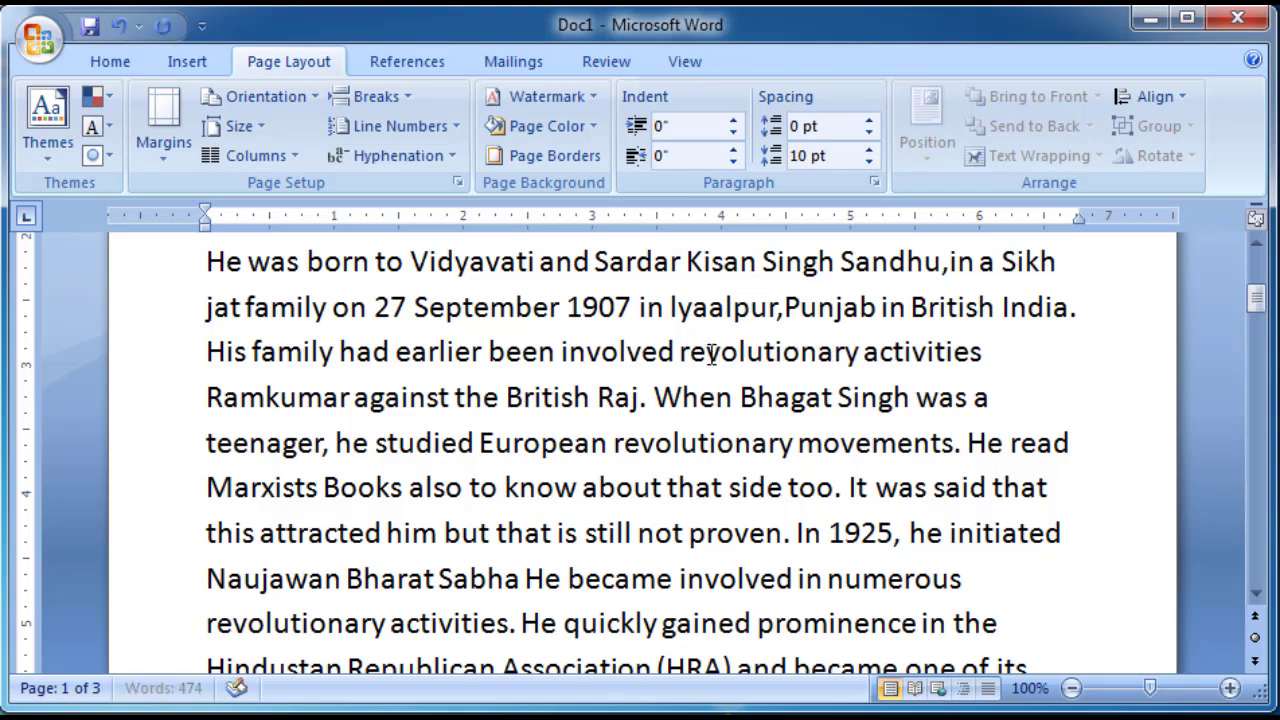
pyautogui.press('BackSpace')
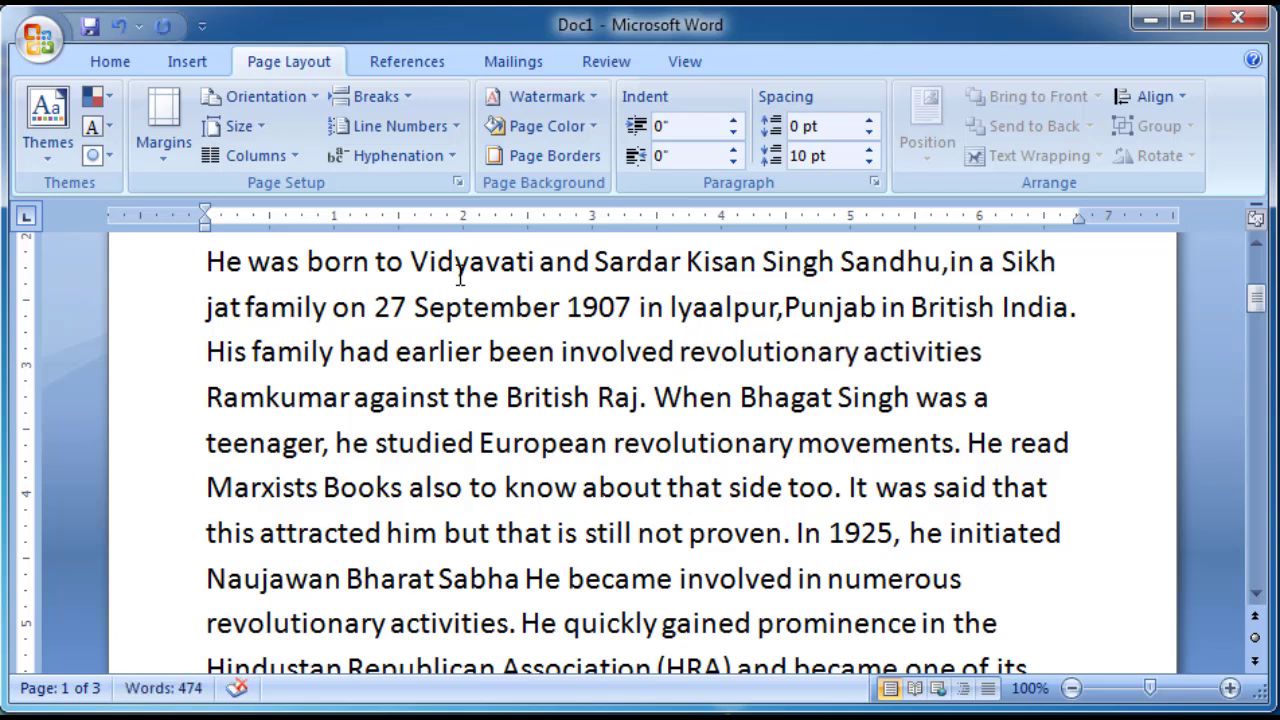
pyautogui.click(207, 398)
pyautogui.moveTo(207, 398); pyautogui.dragTo(354, 398)
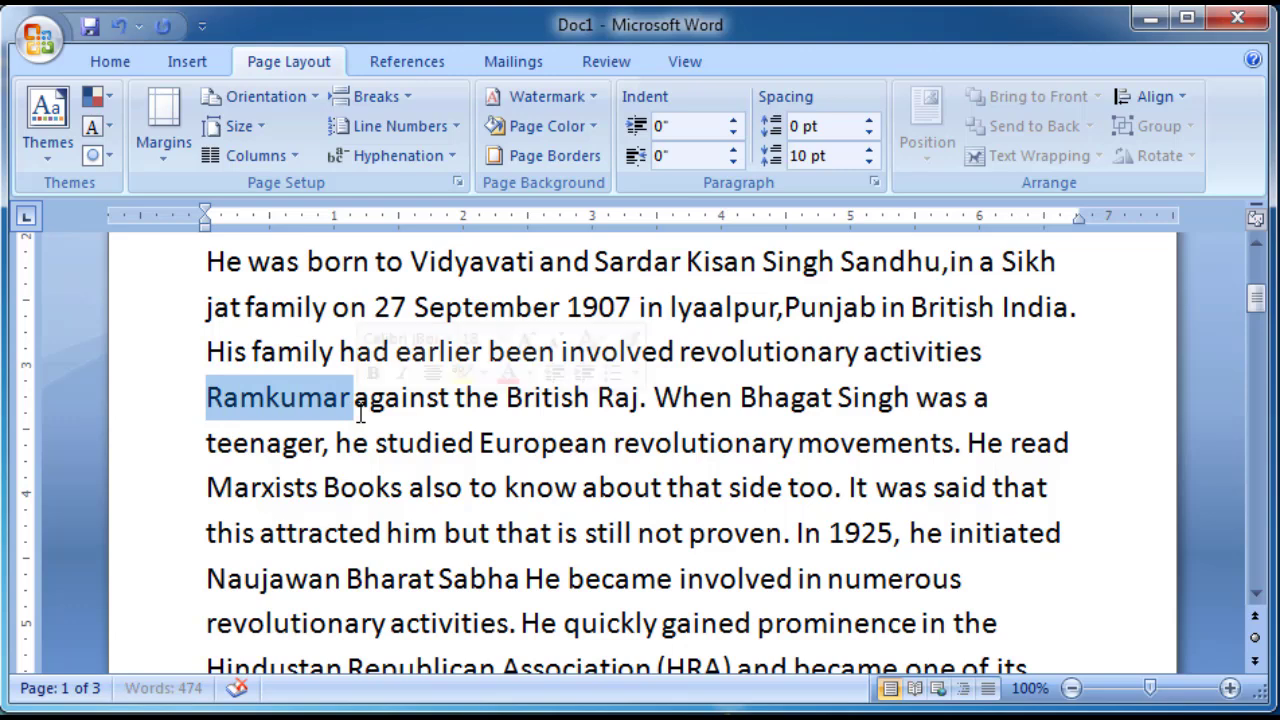
# - Re-enable automatic hyphenation so Ramkumar breaks as 'Ram-kumar' at the line end
pyautogui.click(417, 152)
pyautogui.click(430, 220)
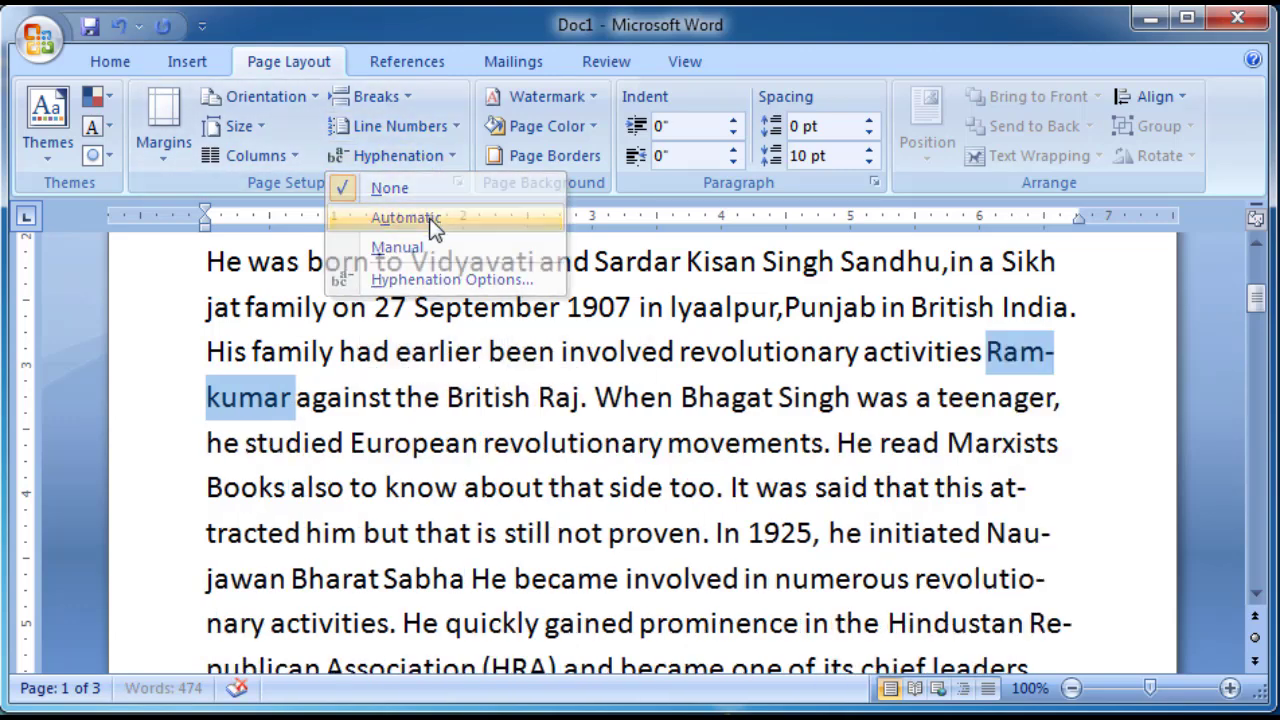
pyautogui.click(555, 414)
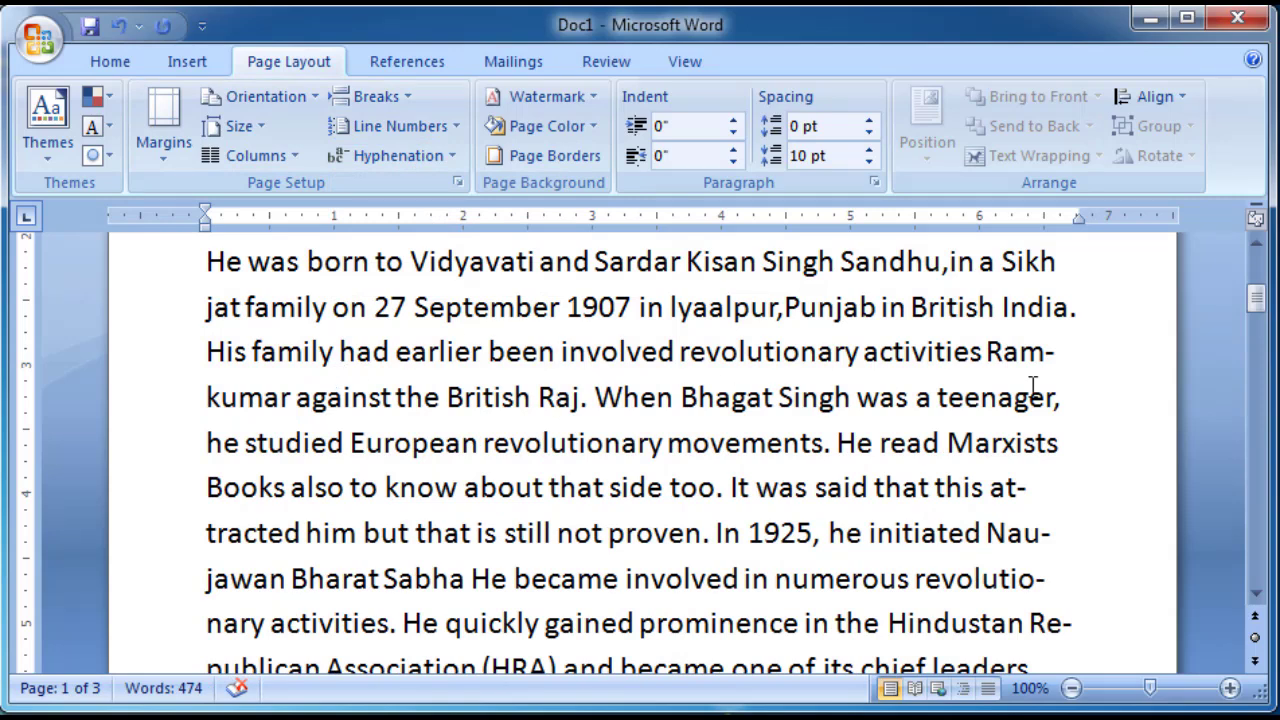
pyautogui.click(1053, 352)
# - Start manual hyphenation, try break points in Ramkumar, then skip Ramkumar and teenager
pyautogui.click(432, 155)
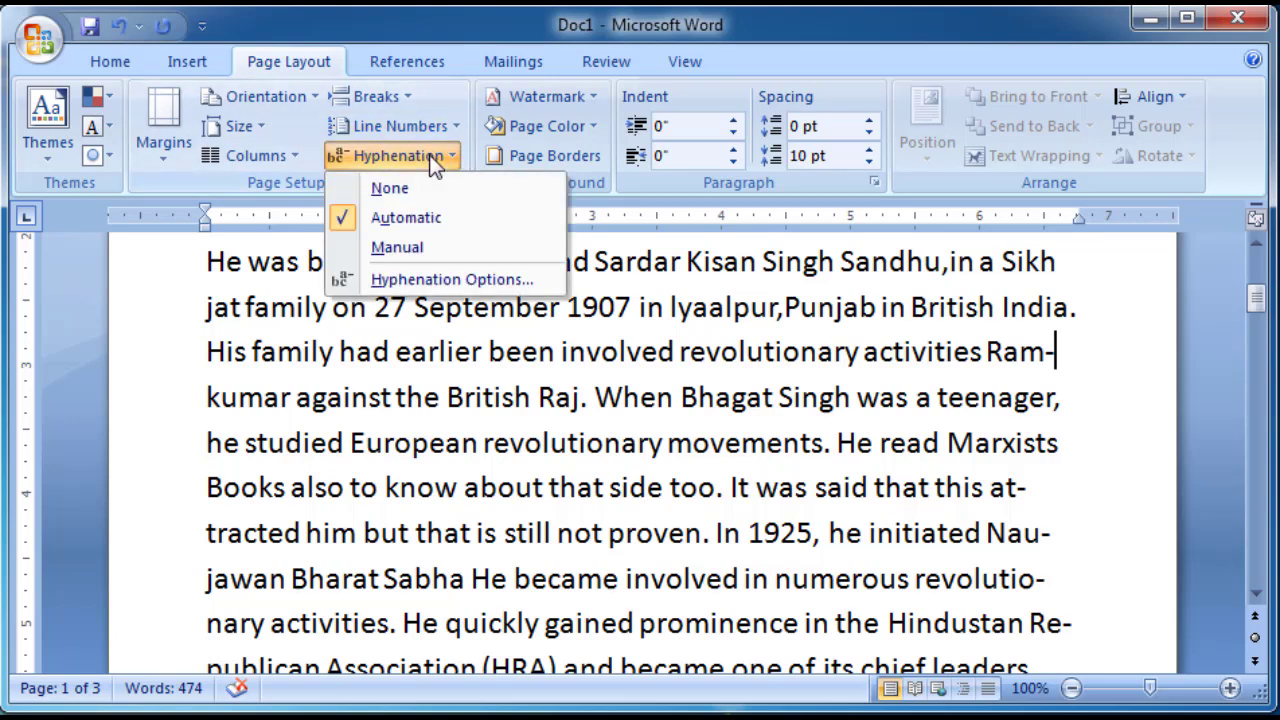
pyautogui.click(441, 250)
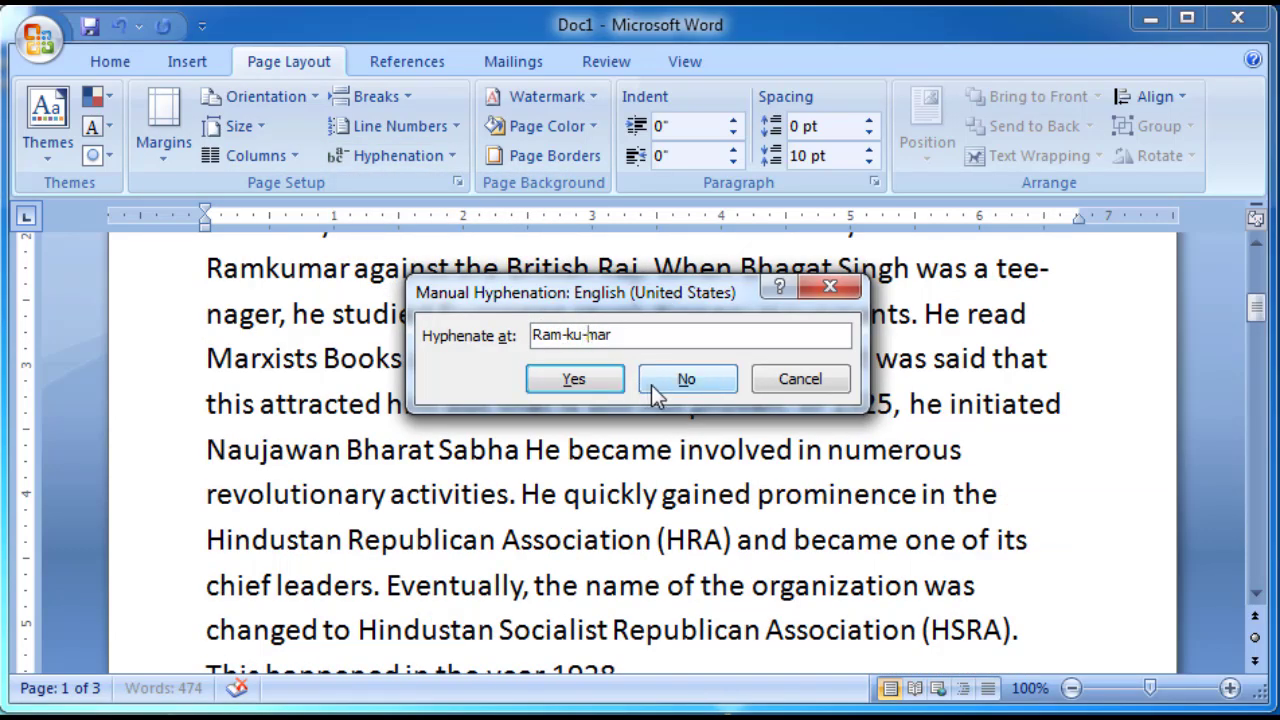
pyautogui.click(563, 336)
pyautogui.click(584, 336)
pyautogui.click(676, 380)
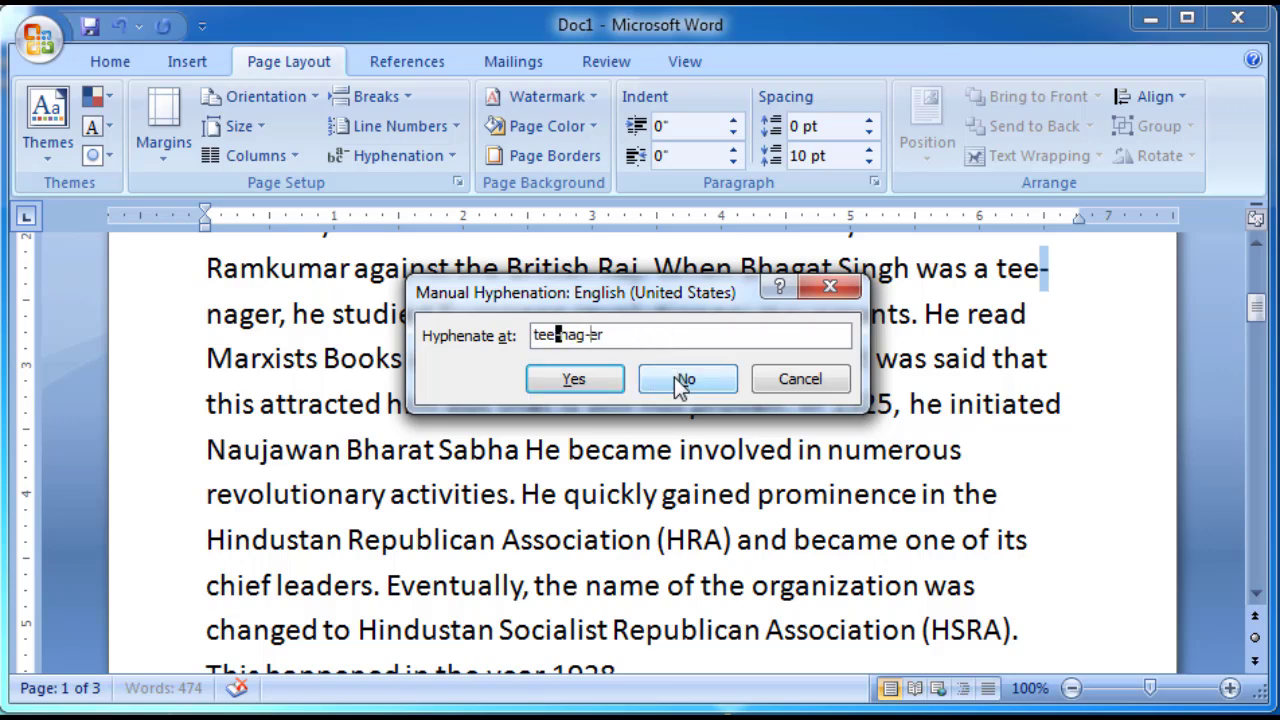
pyautogui.click(676, 379)
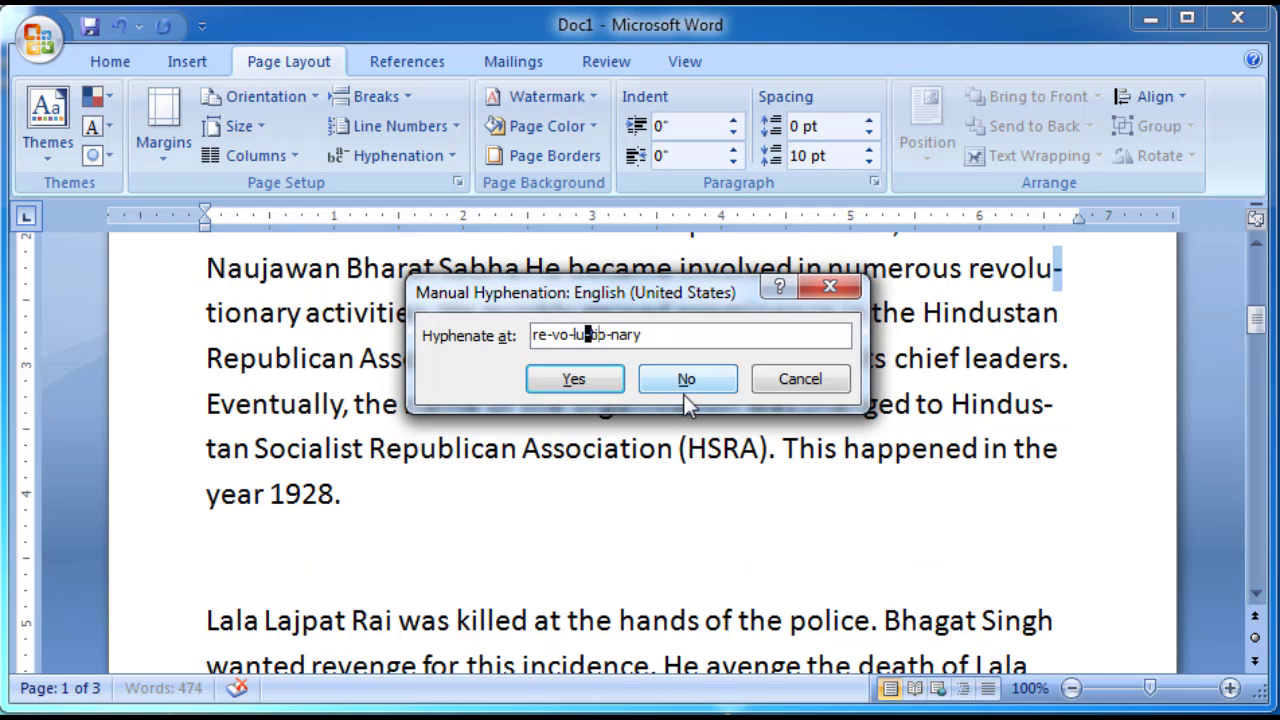
# - Hyphenate 'revolutionary', skip 'Hindustan', and end the manual hyphenation pass
pyautogui.click(571, 395)
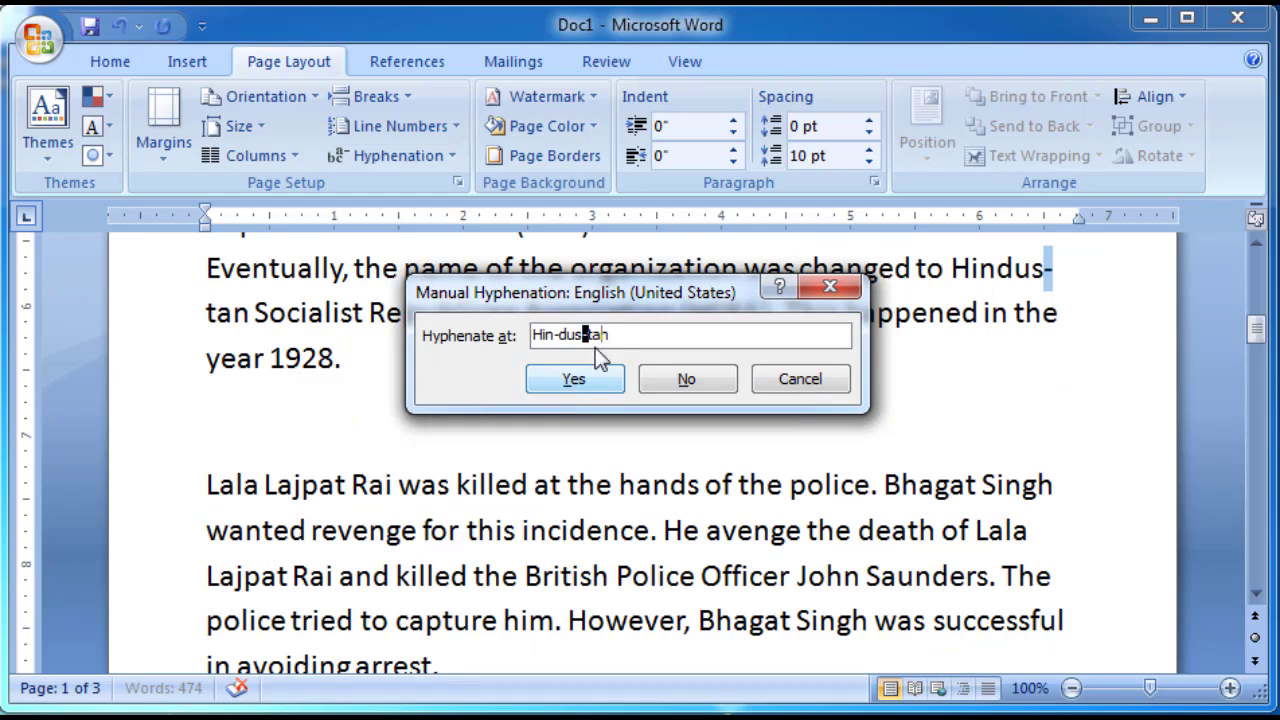
pyautogui.moveTo(640, 292); pyautogui.dragTo(616, 487)
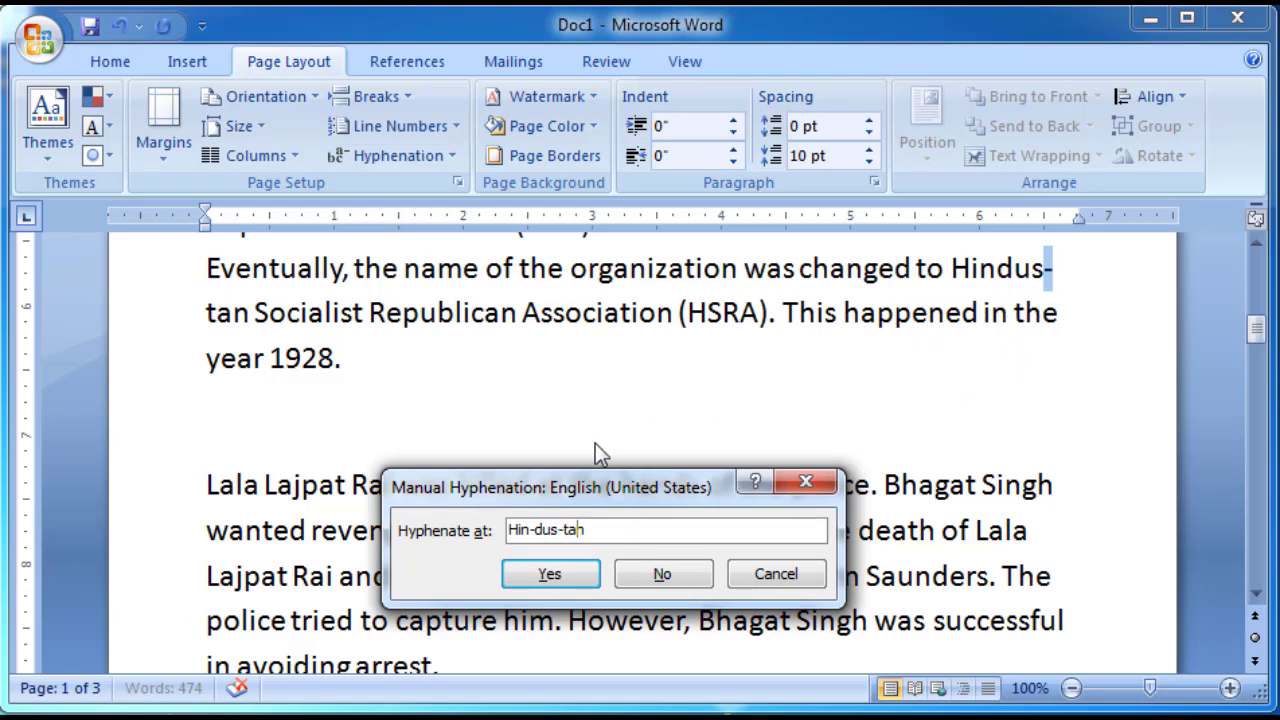
pyautogui.moveTo(608, 487); pyautogui.dragTo(686, 313)
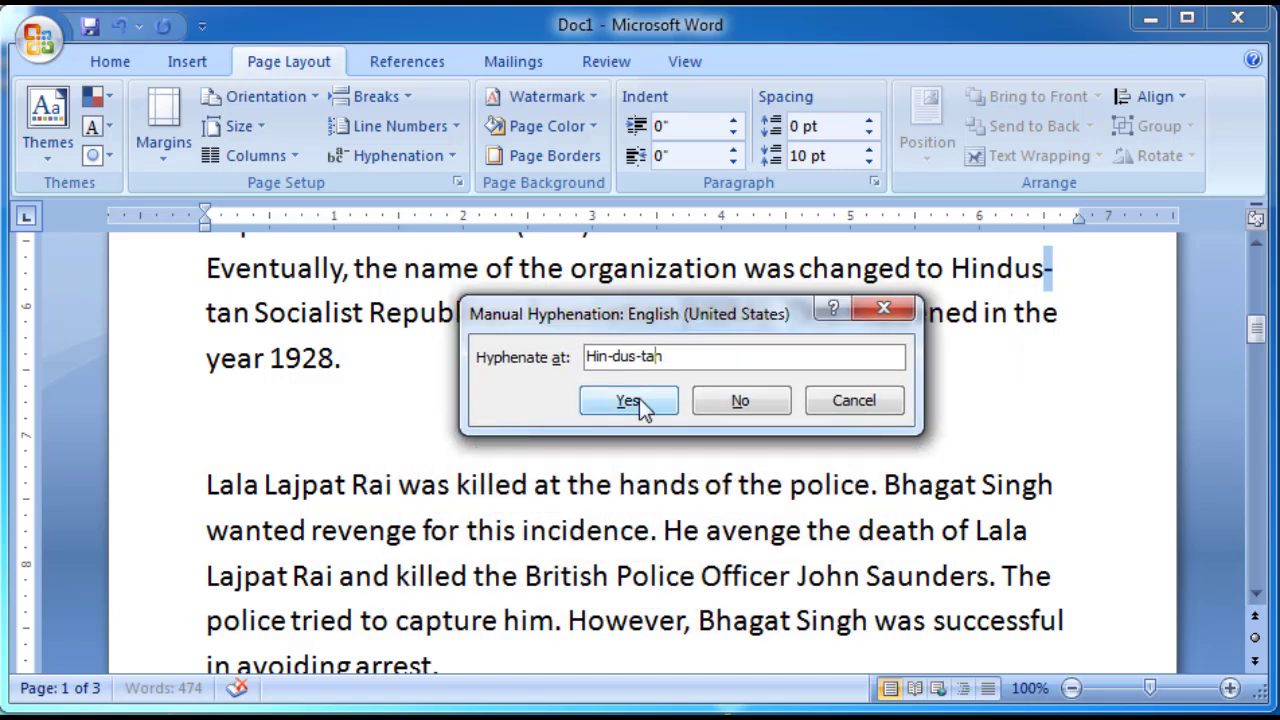
pyautogui.click(733, 398)
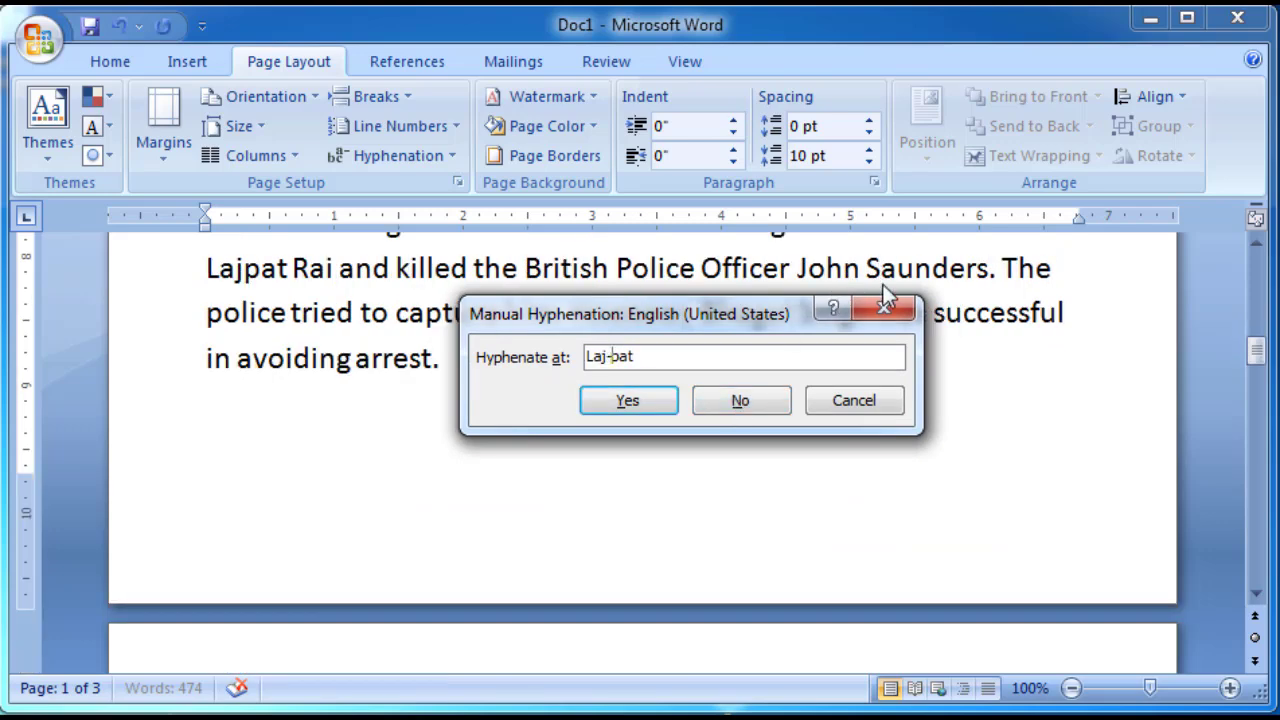
pyautogui.click(831, 401)
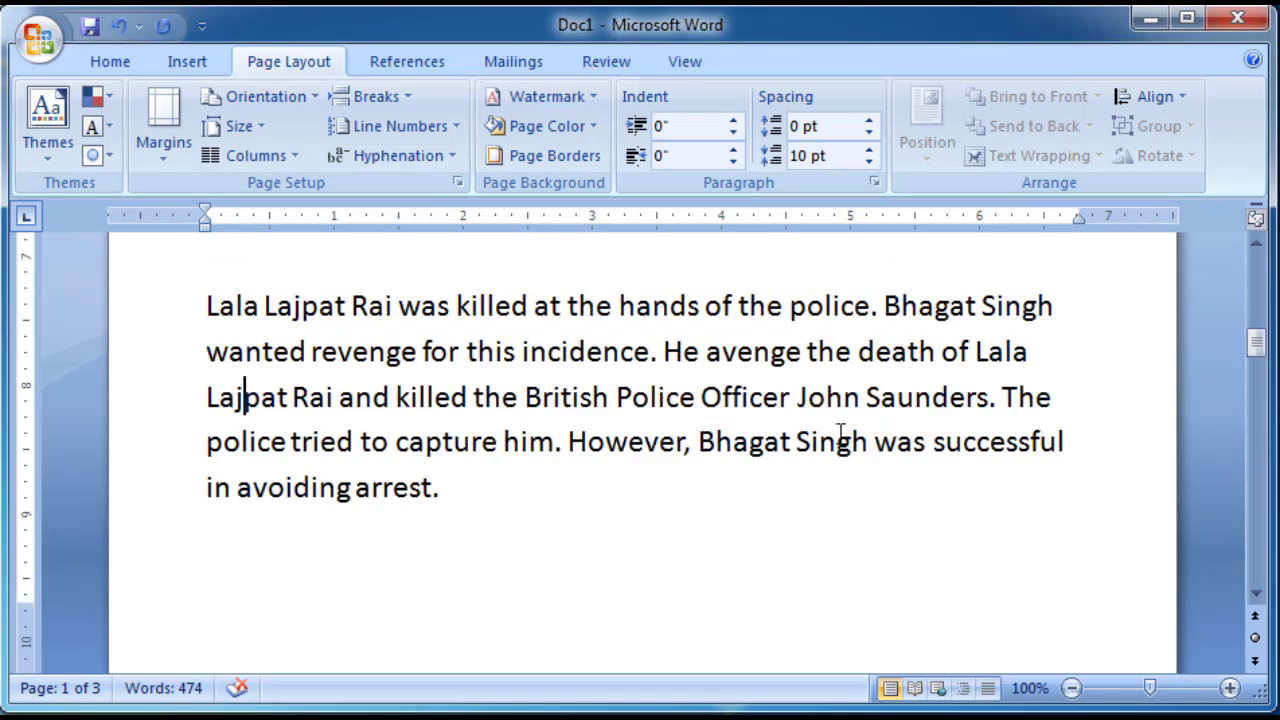
pyautogui.scroll(2, 840, 432)
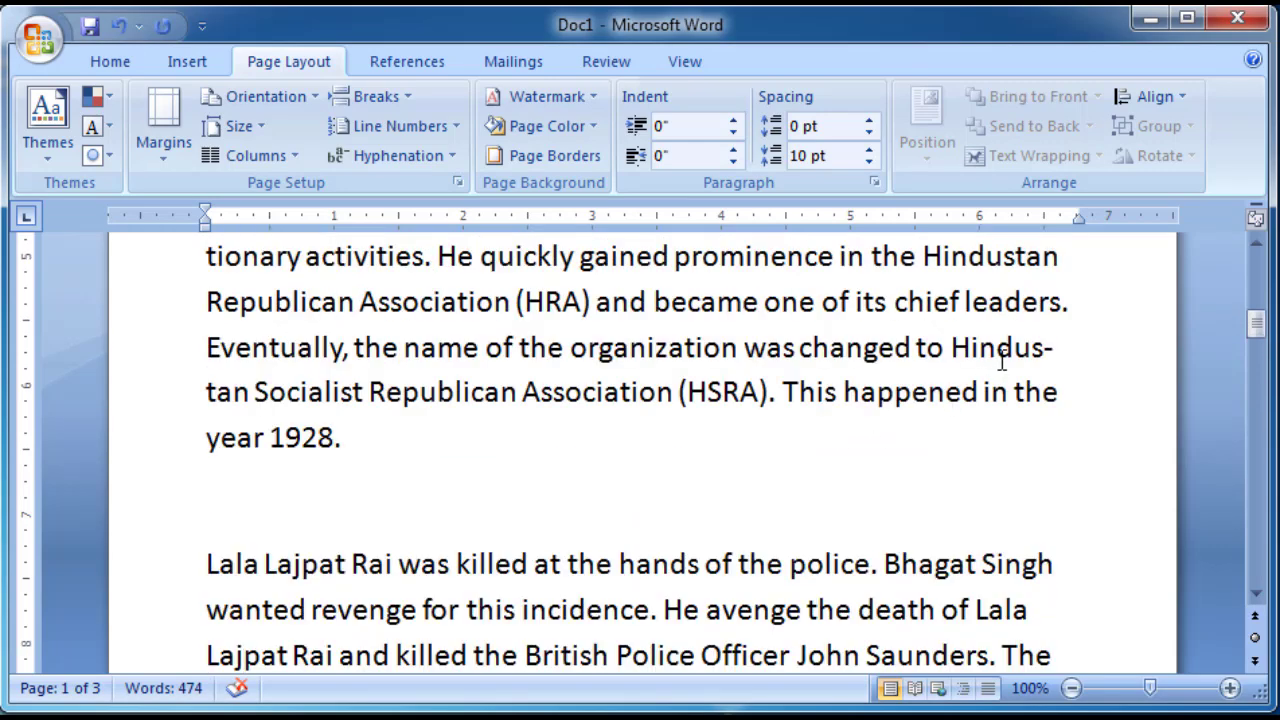
# - Type a hyphen after 'Hindus' at the line break and show the Watermark gallery
pyautogui.moveTo(1001, 362); pyautogui.dragTo(1055, 360)
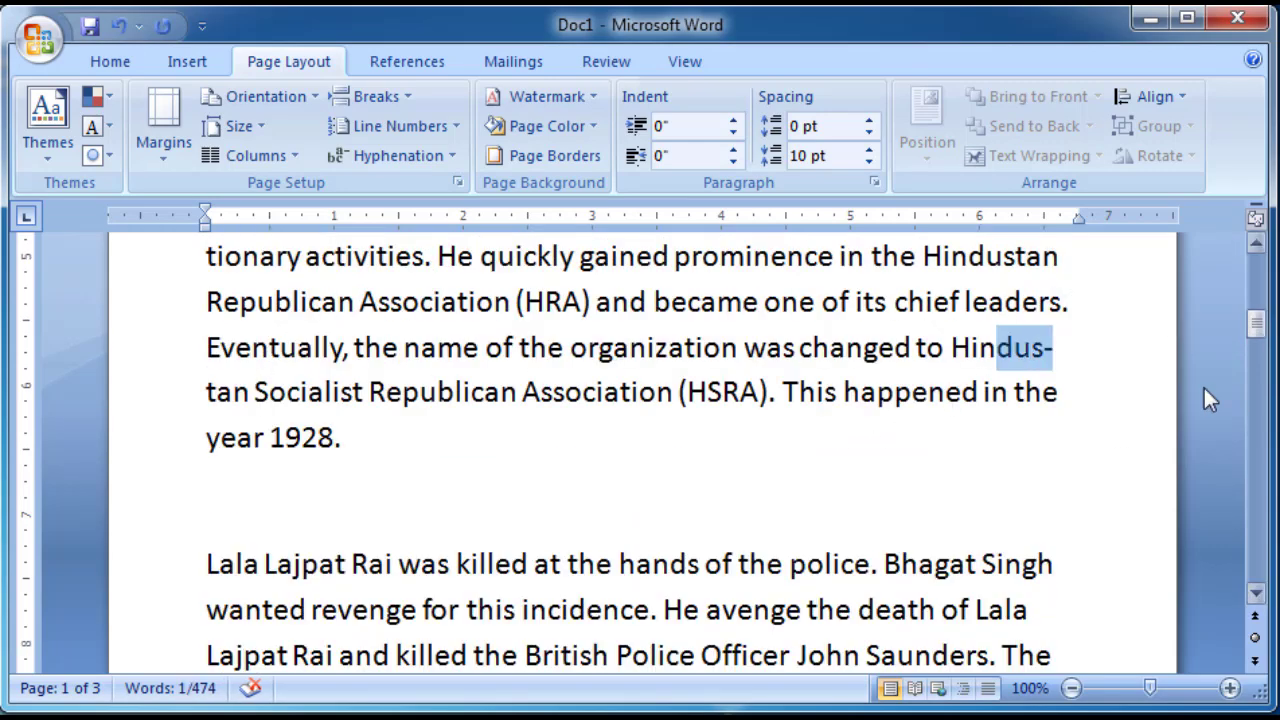
pyautogui.tripleClick(1046, 344)
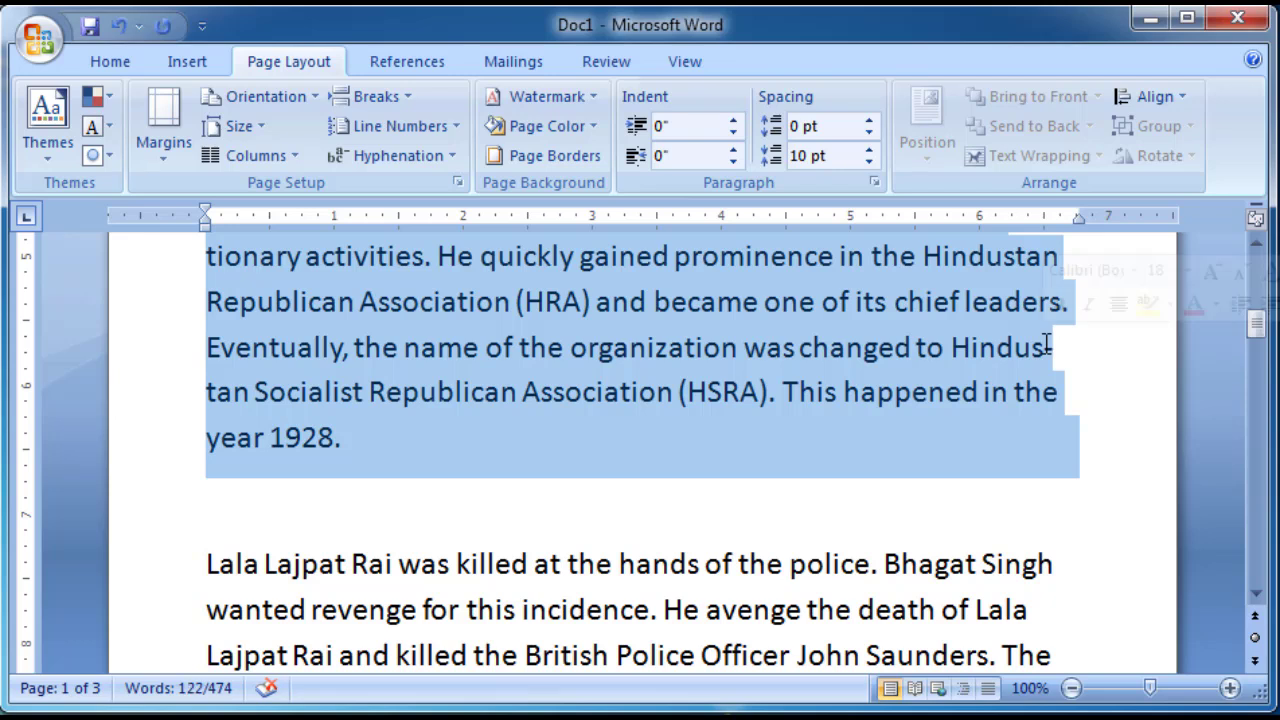
pyautogui.click(1046, 344)
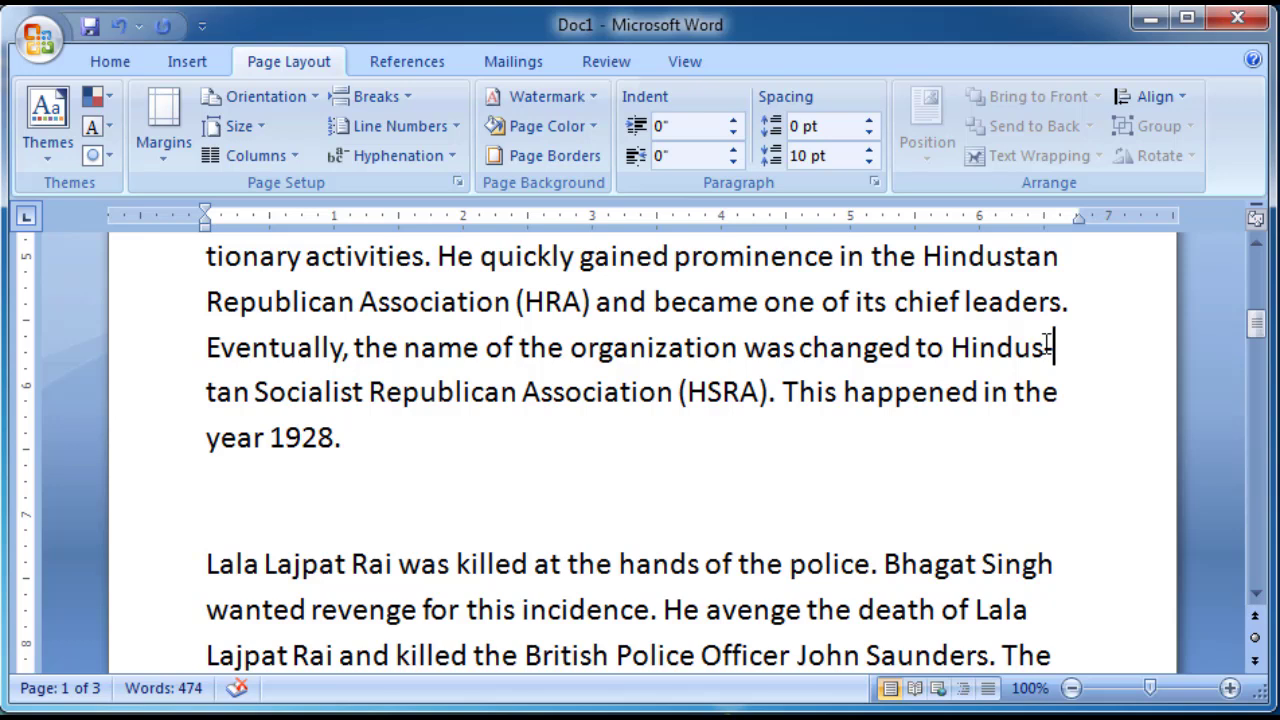
pyautogui.write('-')
pyautogui.click(594, 102)
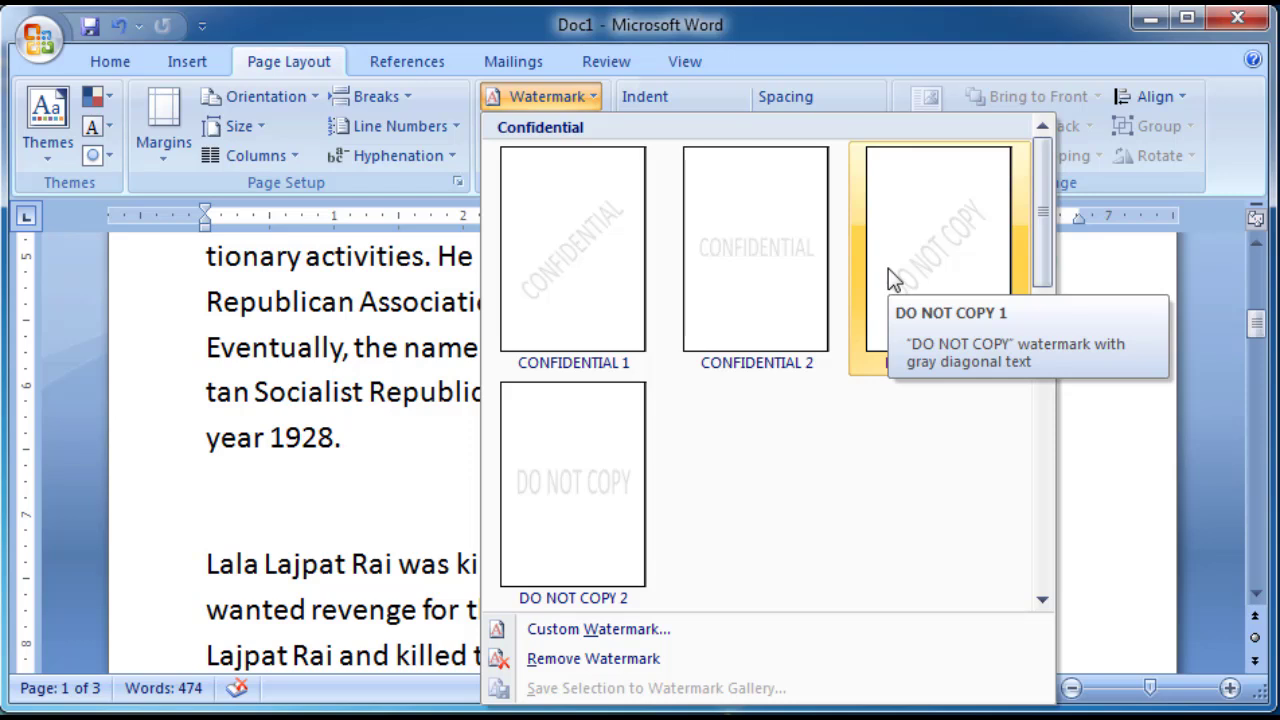
# - Apply the DO NOT COPY 1 watermark, then choose Custom Watermark from the Watermark menu
pyautogui.click(968, 292)
pyautogui.scroll(-1, 662, 470)
pyautogui.scroll(4, 662, 470)
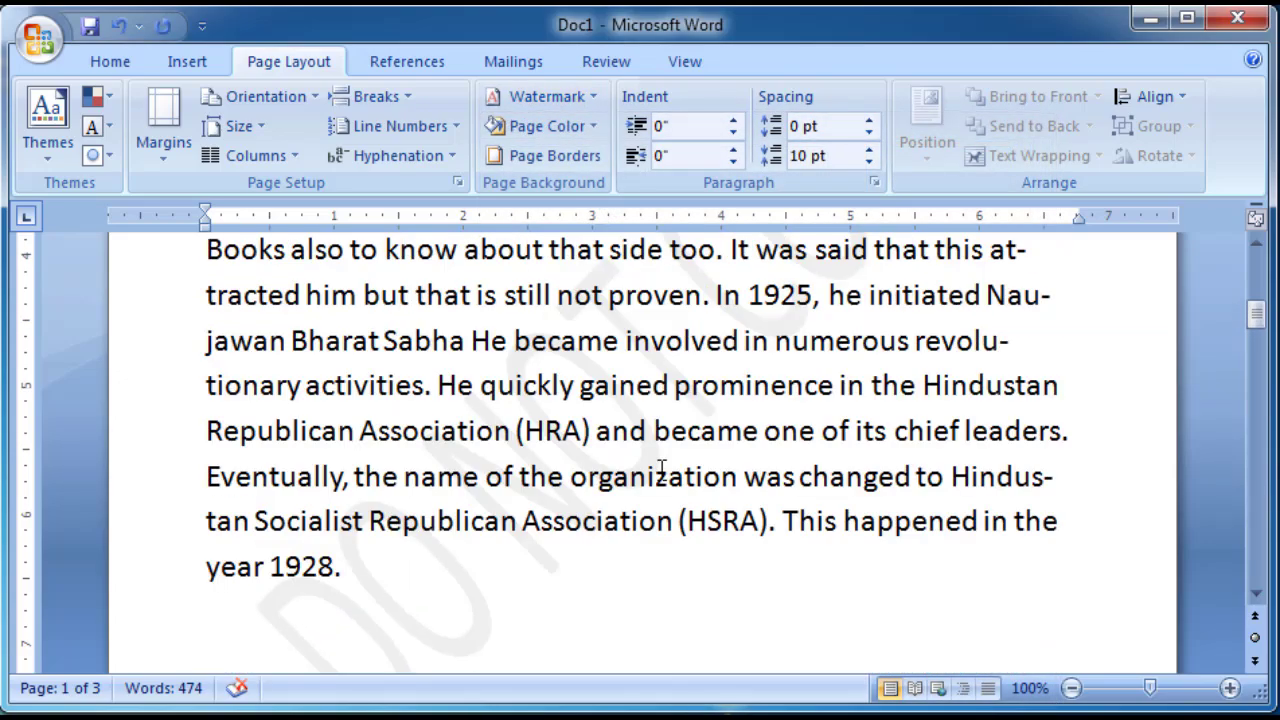
pyautogui.scroll(-1, 662, 468)
pyautogui.scroll(-1, 662, 468)
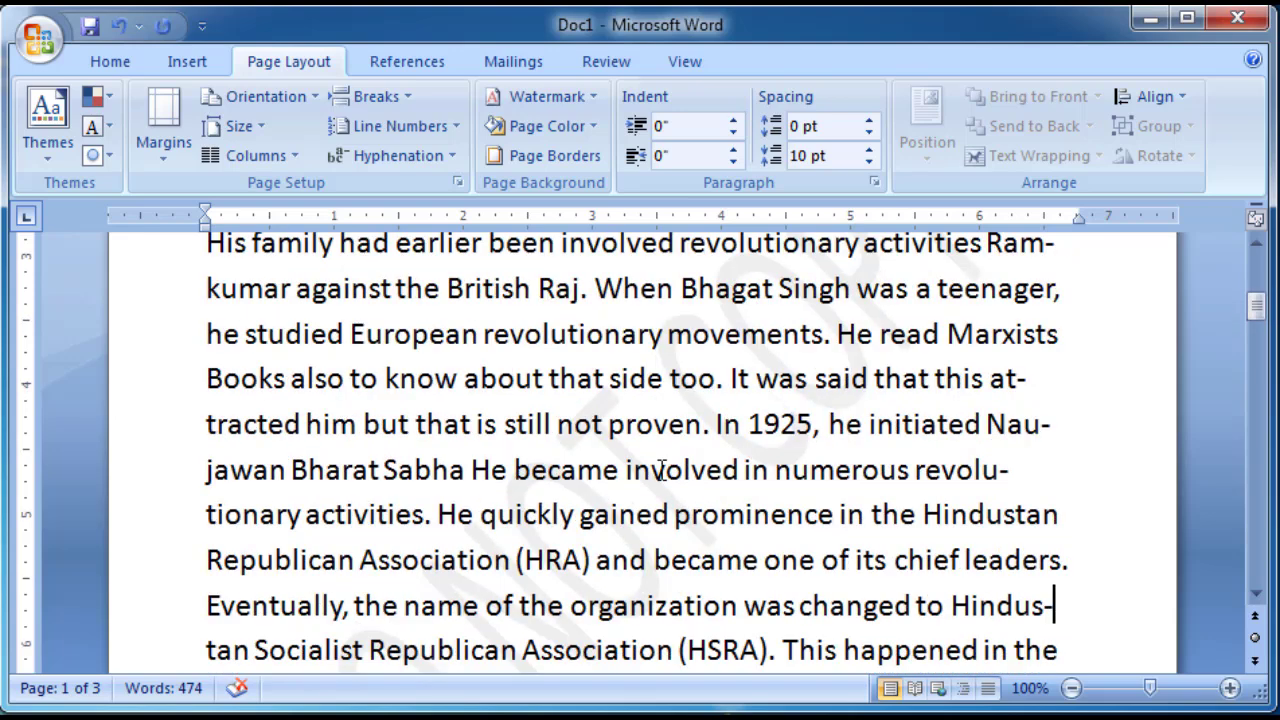
pyautogui.click(578, 100)
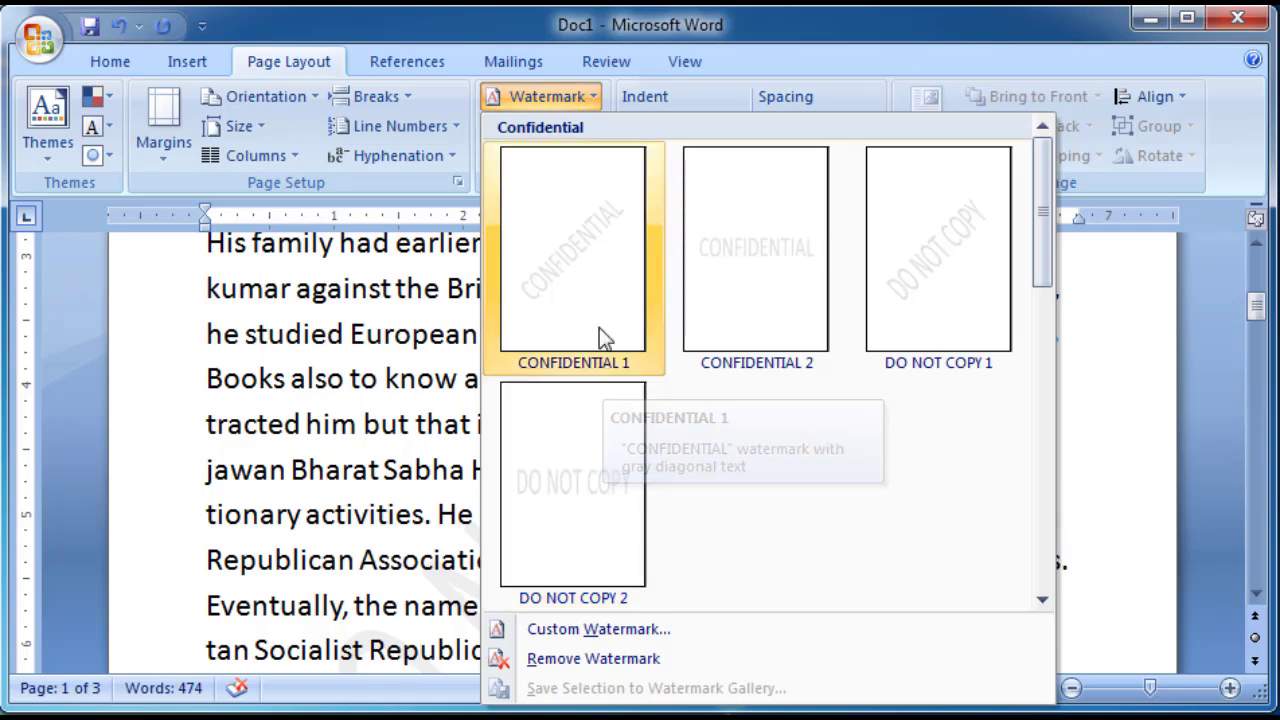
pyautogui.click(539, 632)
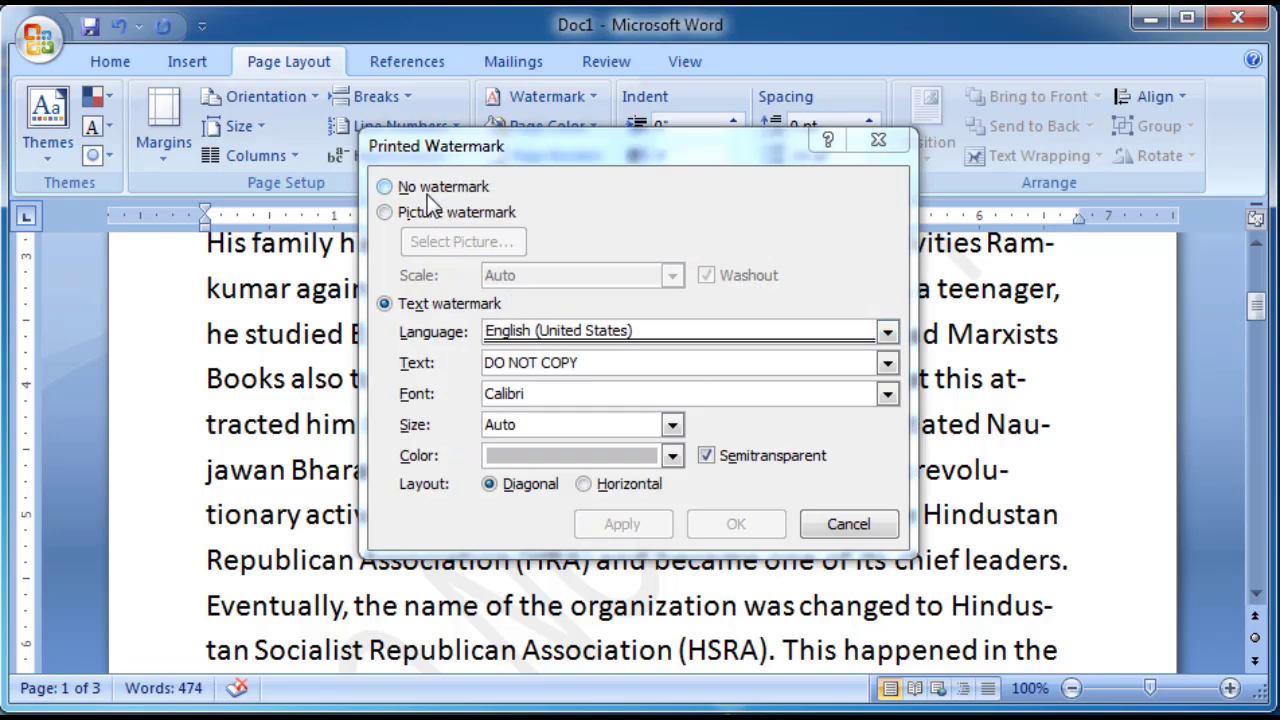
# - Choose a text watermark and replace DO NOT COPY with 'exam task'
pyautogui.click(430, 190)
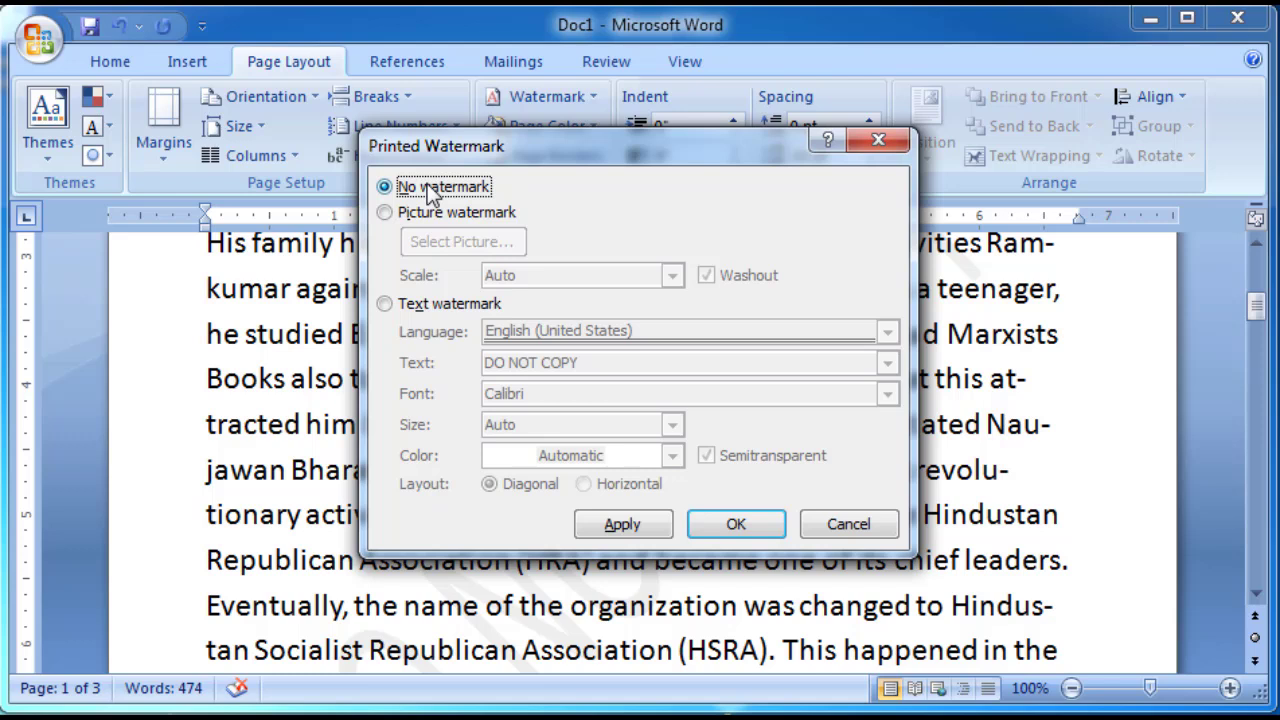
pyautogui.click(440, 212)
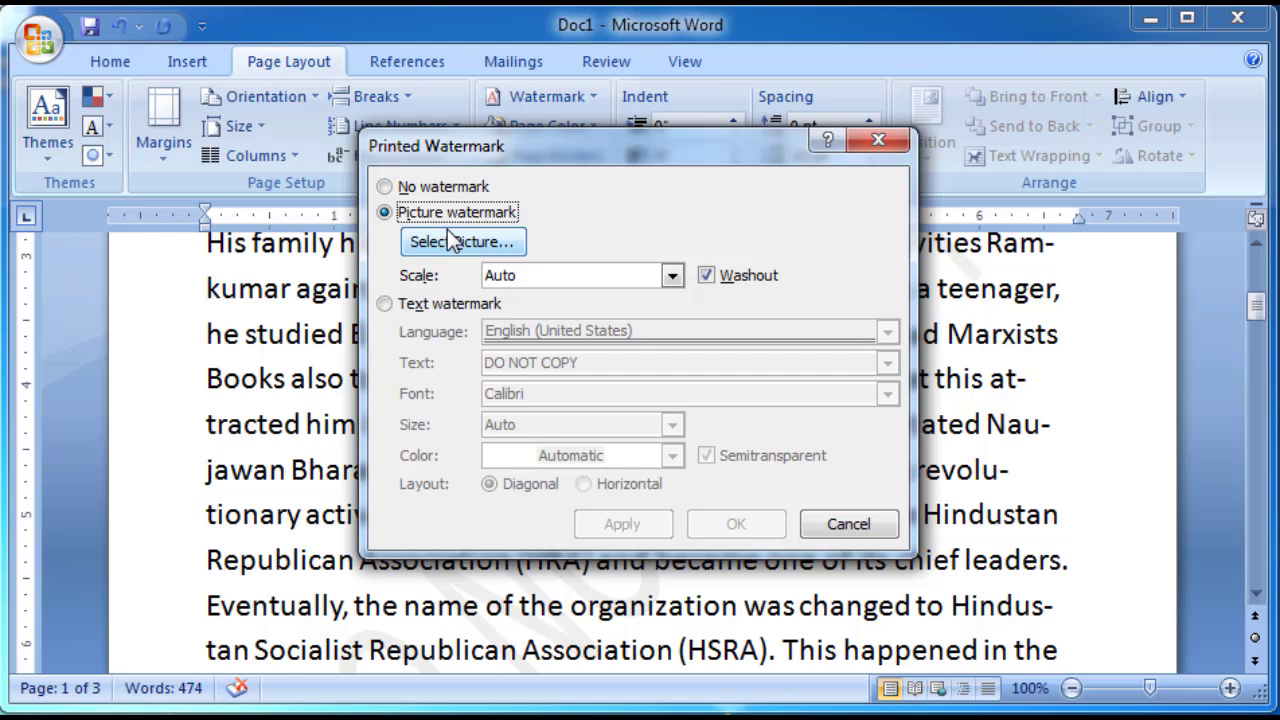
pyautogui.click(437, 303)
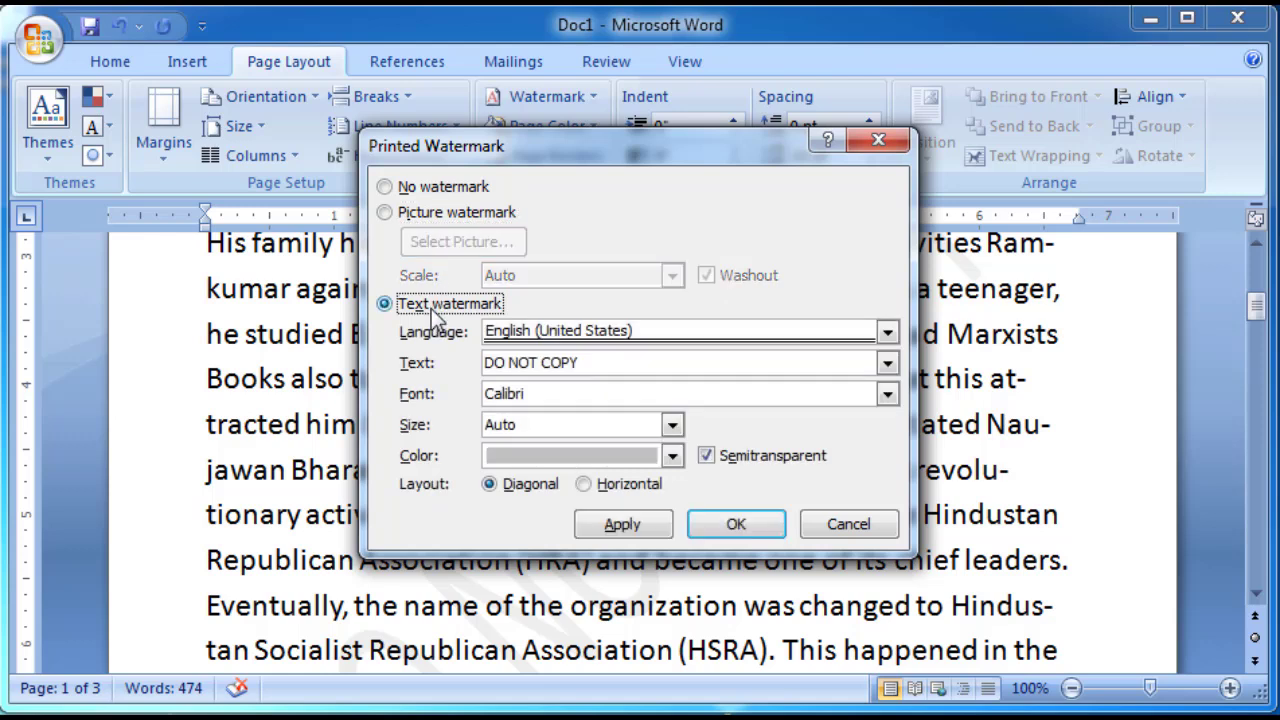
pyautogui.click(608, 339)
pyautogui.click(608, 339)
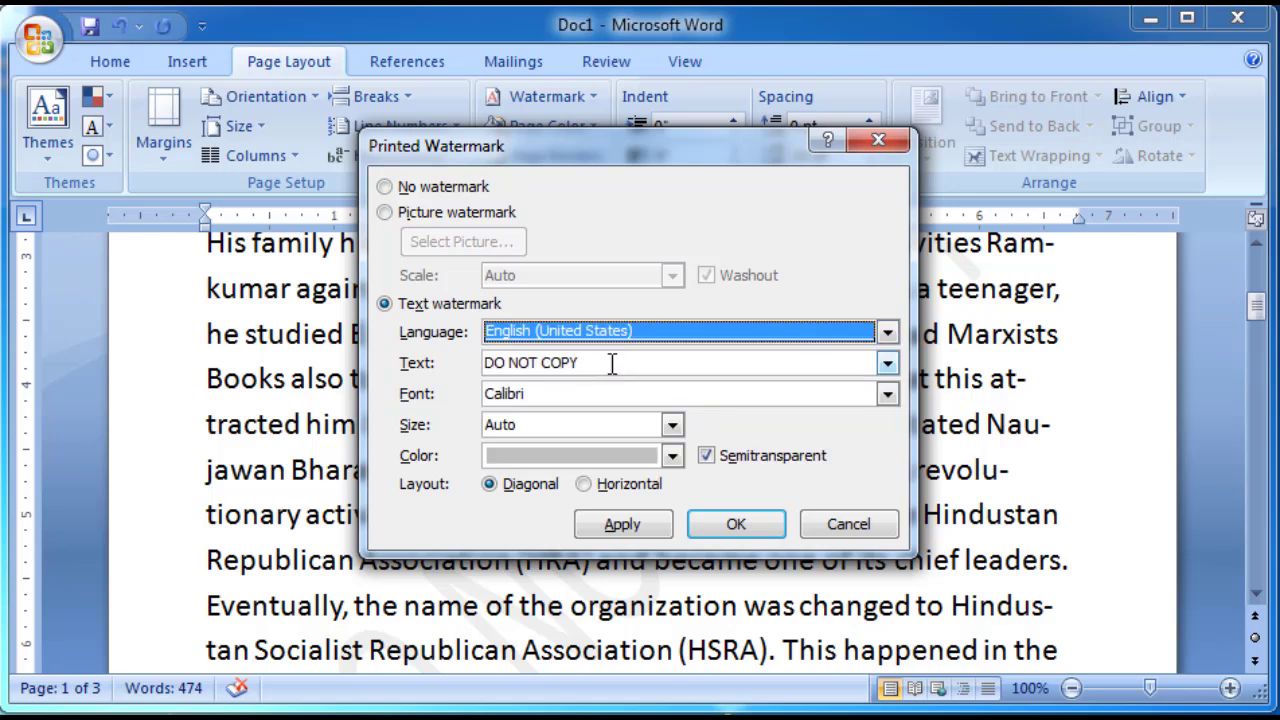
pyautogui.click(612, 364)
pyautogui.hotkey('ctrl', 'a')
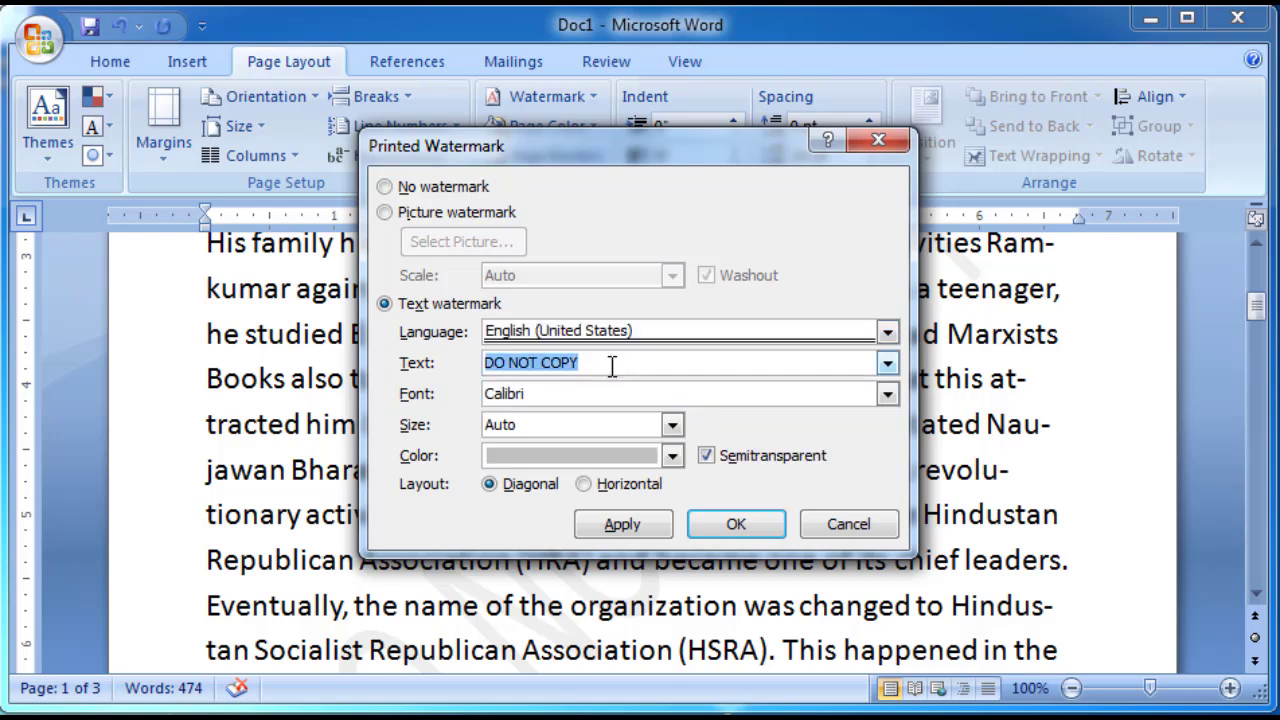
pyautogui.write('exa')
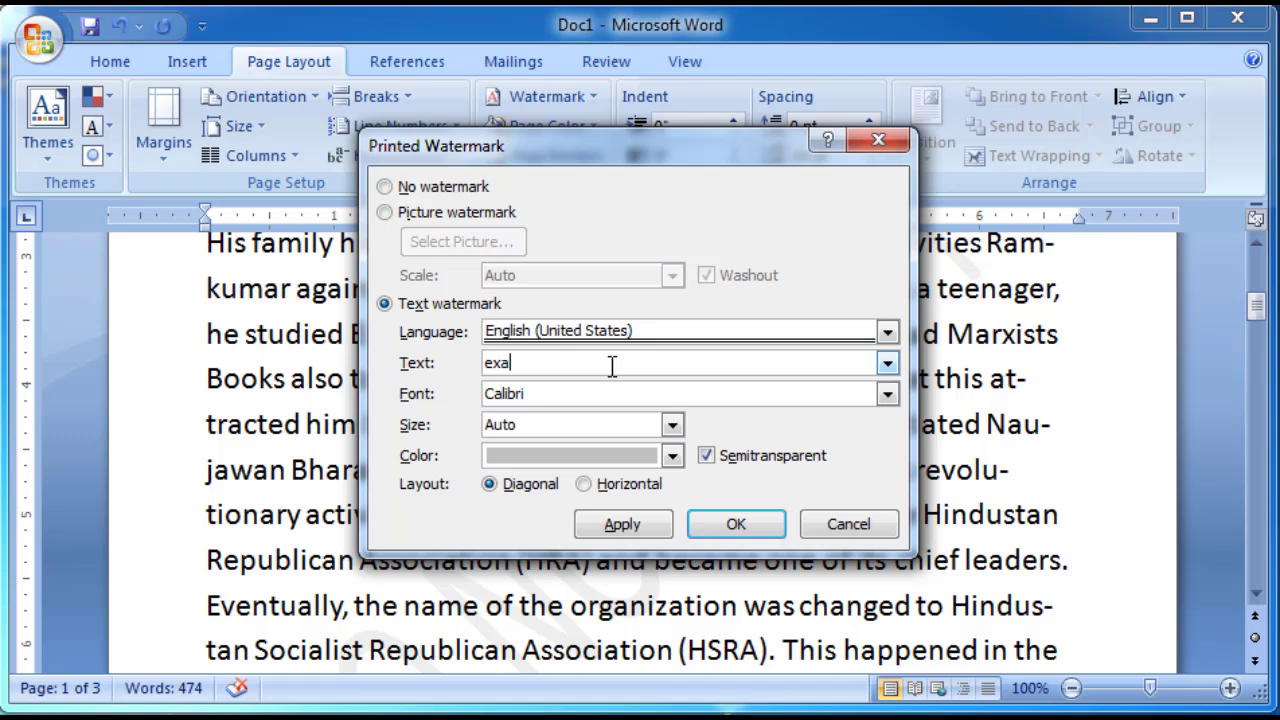
pyautogui.write('m taks')
# - Set the watermark colour to red, apply it to the pages, and close the dialog
pyautogui.click(612, 456)
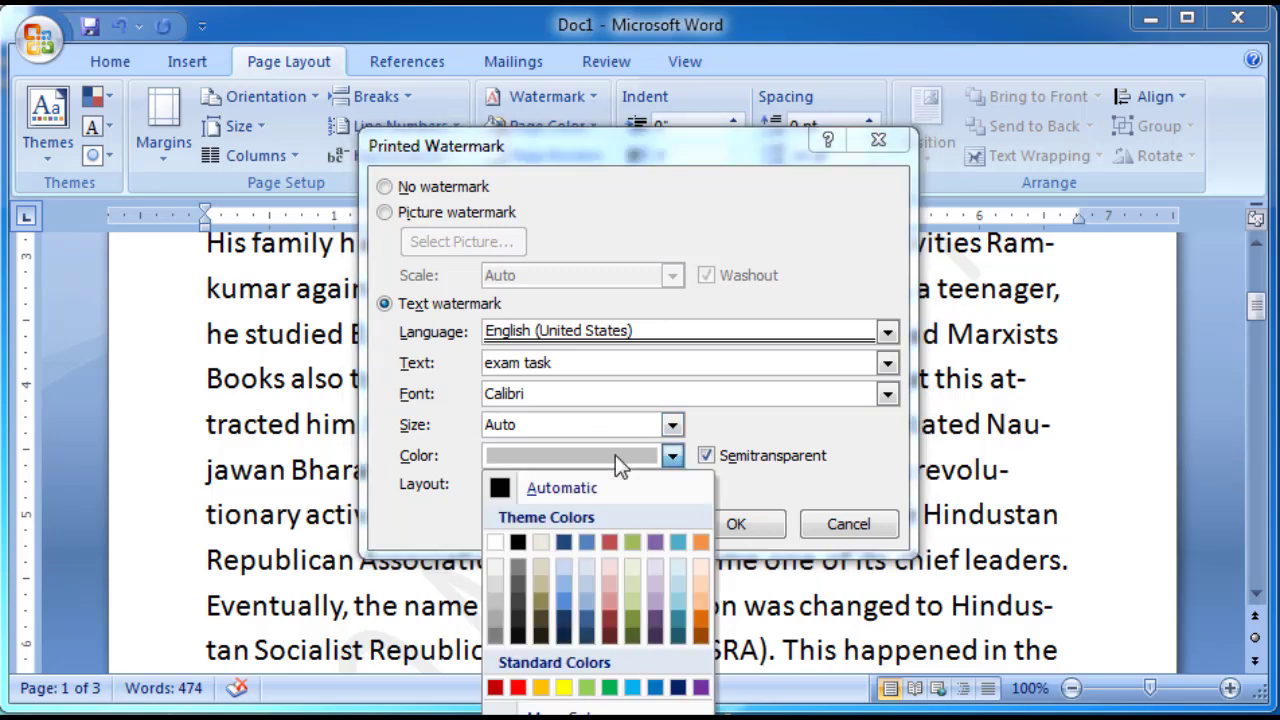
pyautogui.click(518, 687)
pyautogui.click(622, 525)
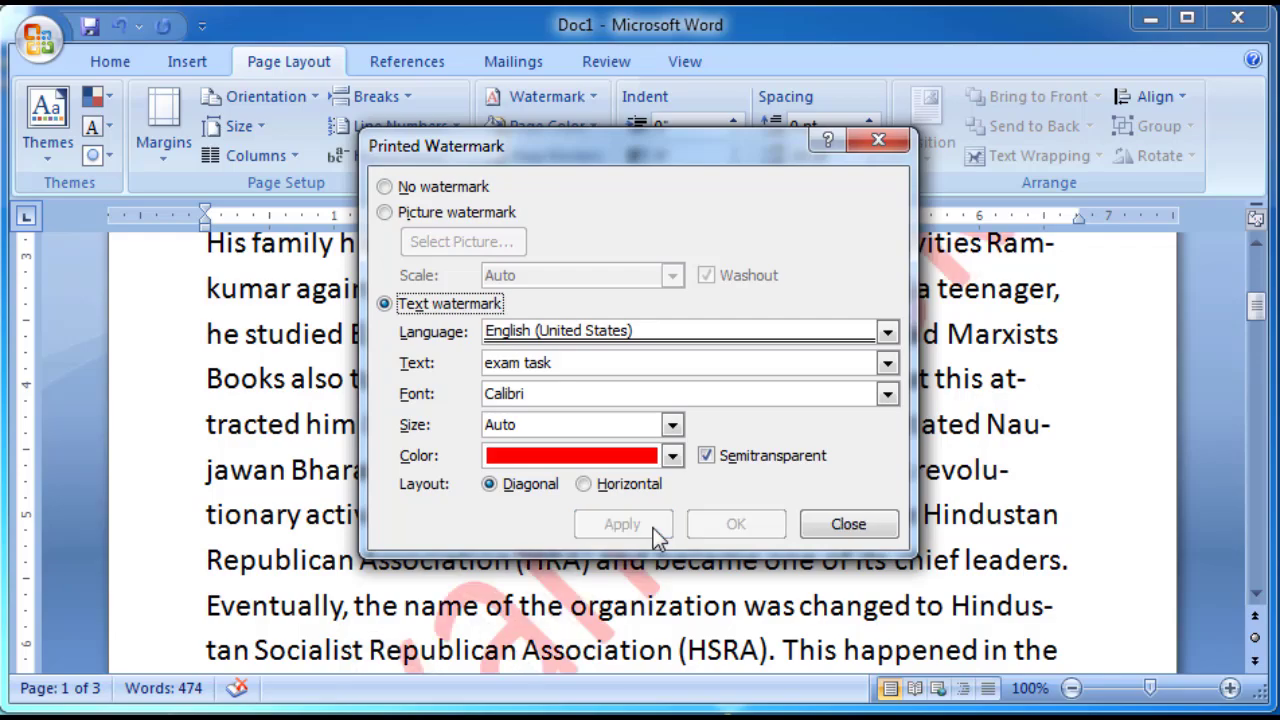
pyautogui.click(840, 527)
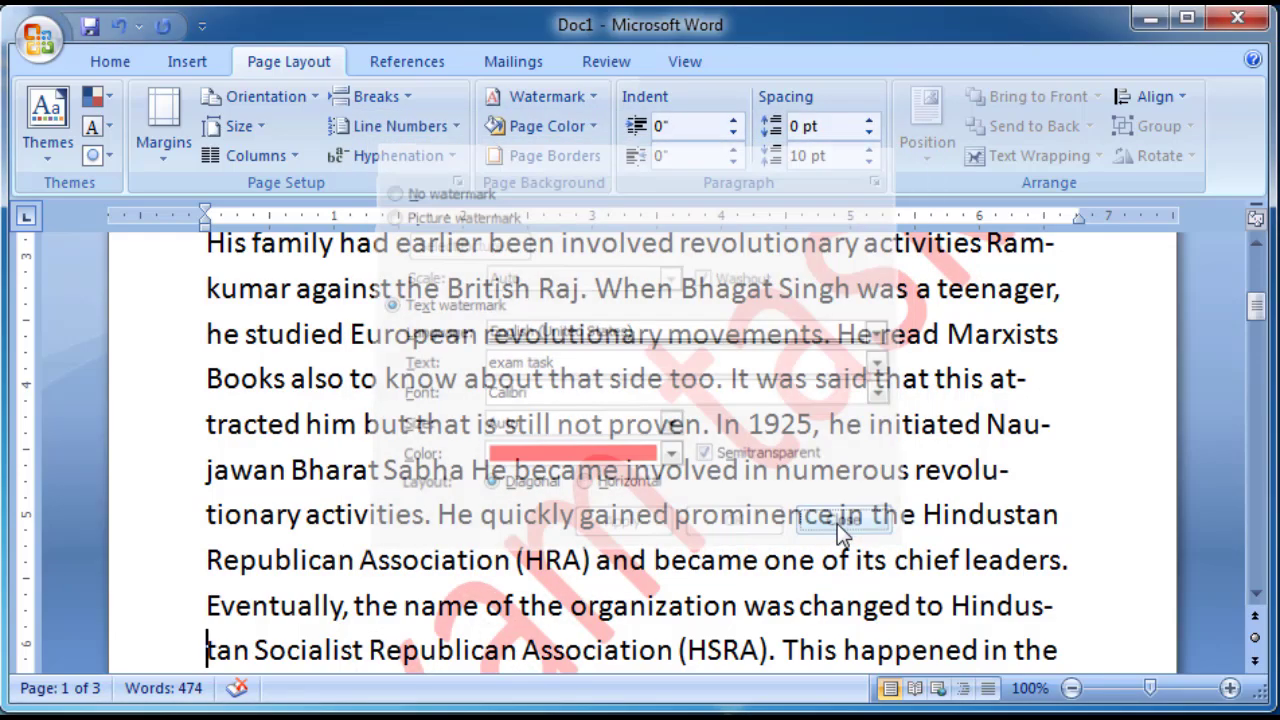
pyautogui.scroll(-1, 838, 522)
pyautogui.scroll(-1, 838, 522)
pyautogui.scroll(2, 838, 522)
# - Show the Page Color palette with its theme and standard background colours
pyautogui.scroll(1, 838, 522)
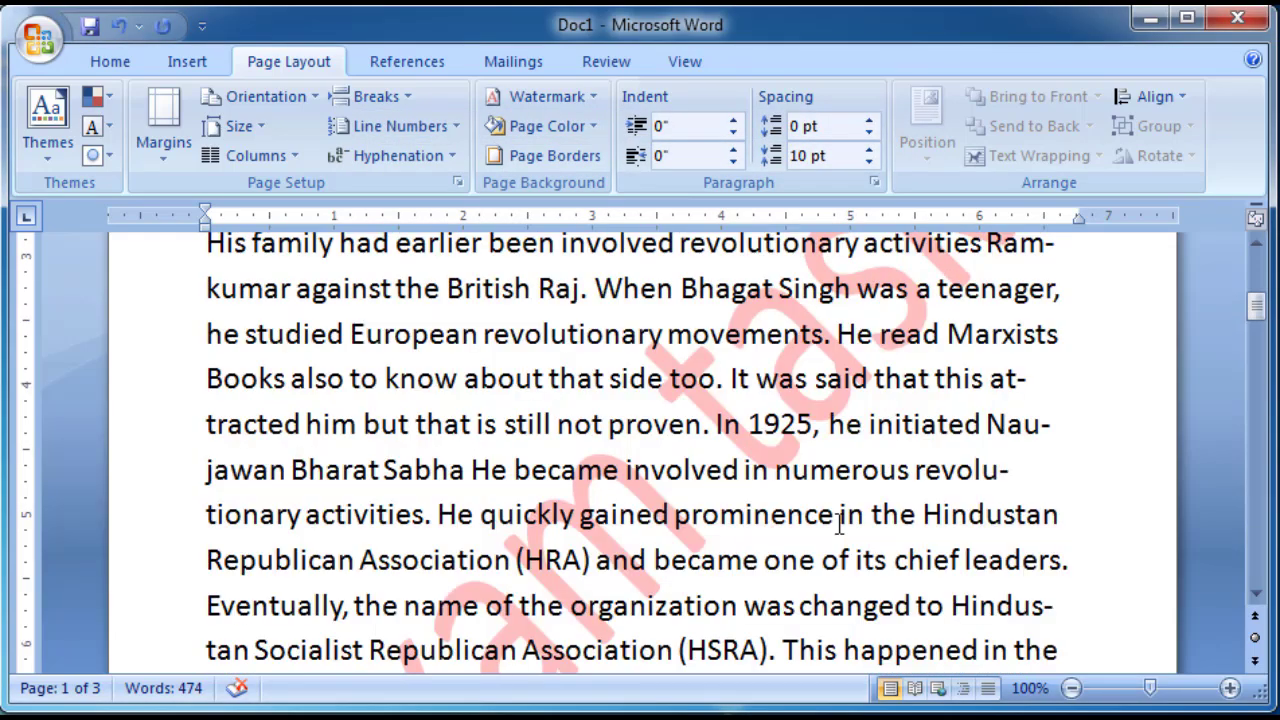
pyautogui.scroll(1, 838, 524)
pyautogui.scroll(-1, 838, 524)
pyautogui.scroll(-1, 838, 530)
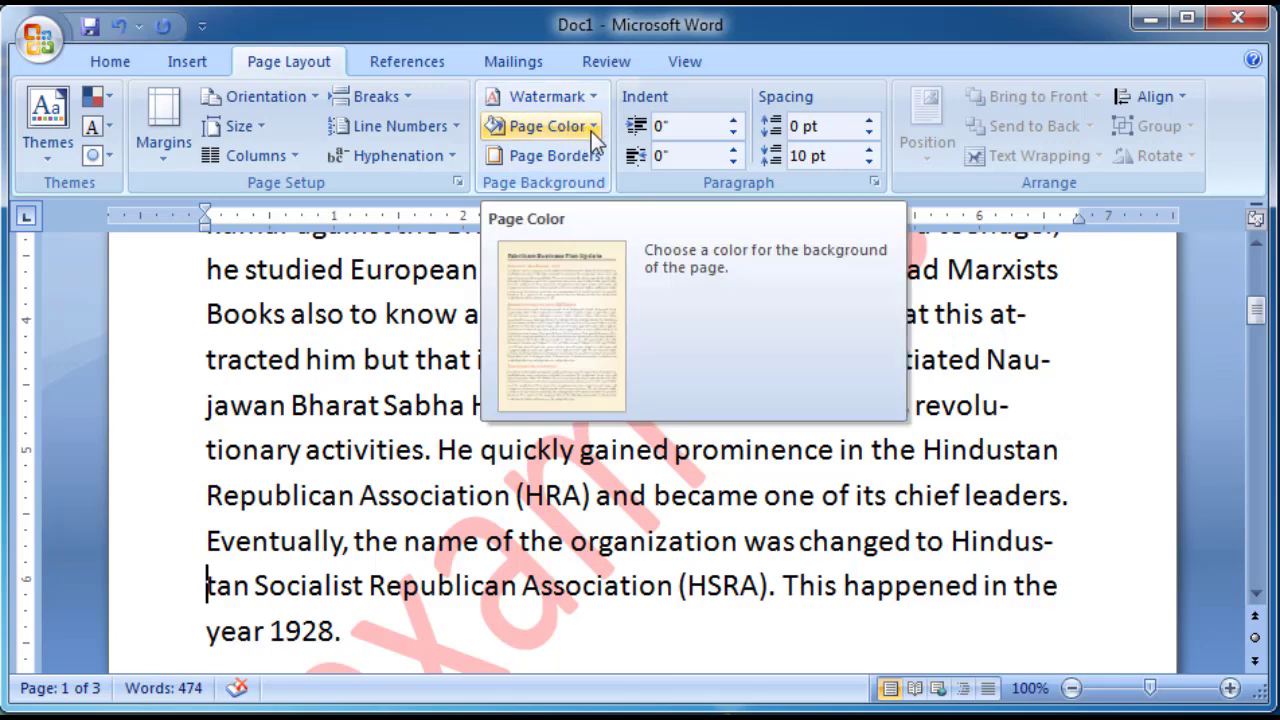
pyautogui.click(594, 130)
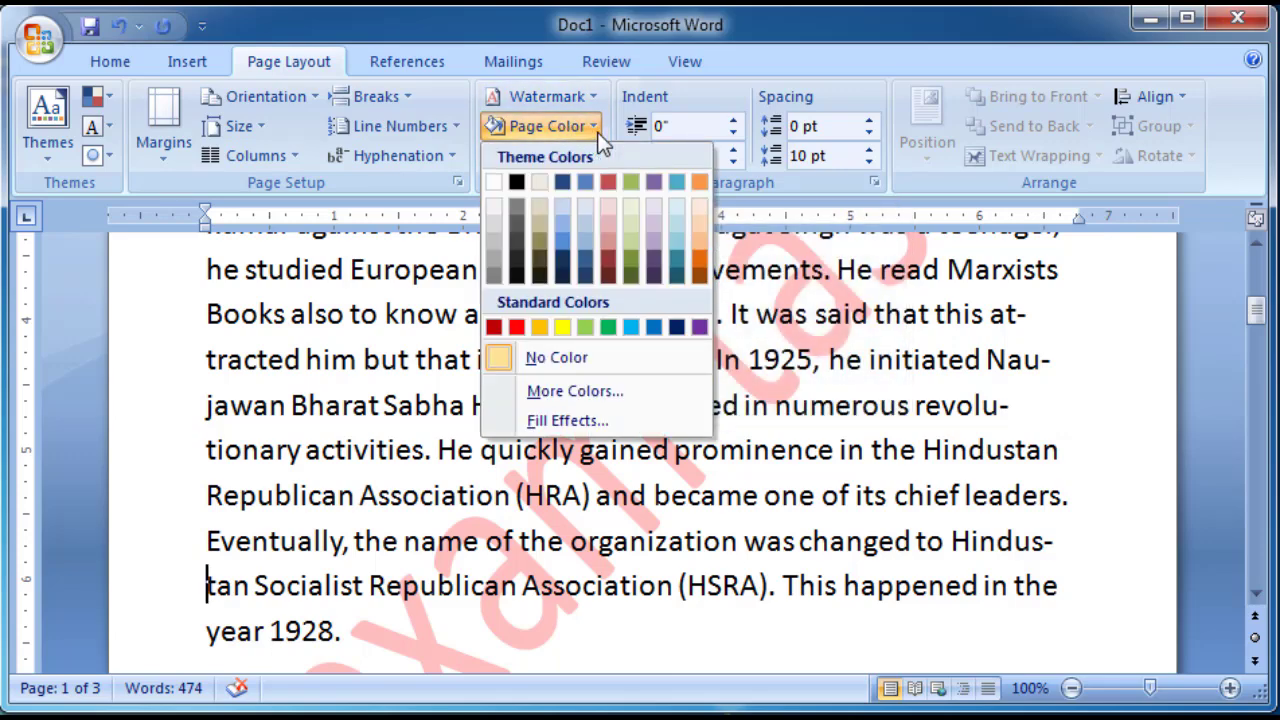
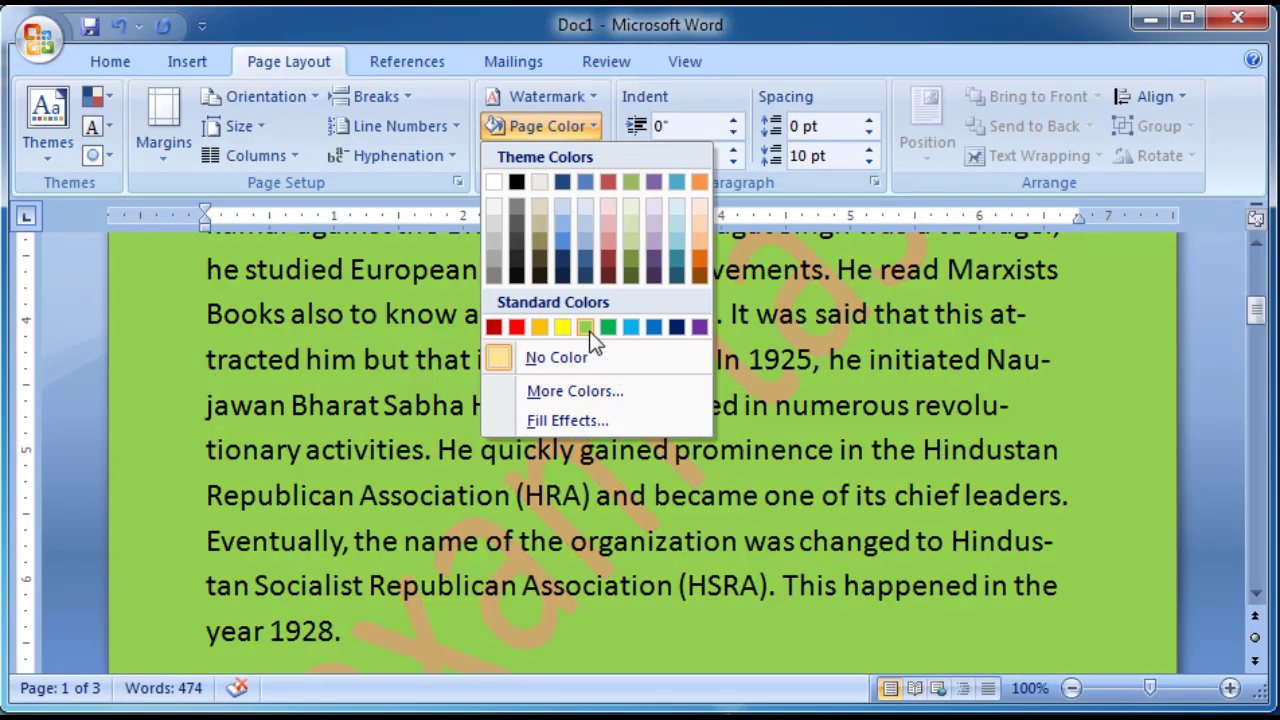
# - Try a green page background, then set Page Color to No Color for plain white pages
pyautogui.click(586, 327)
pyautogui.scroll(3, 551, 423)
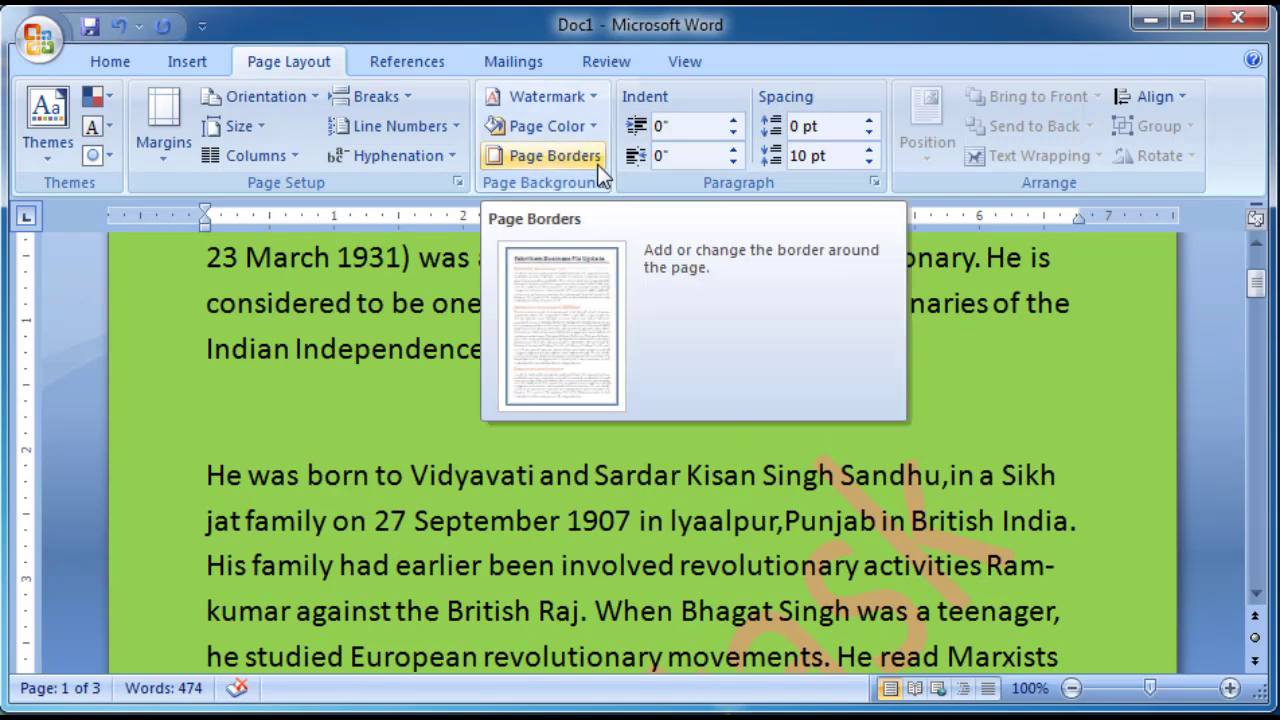
pyautogui.click(560, 126)
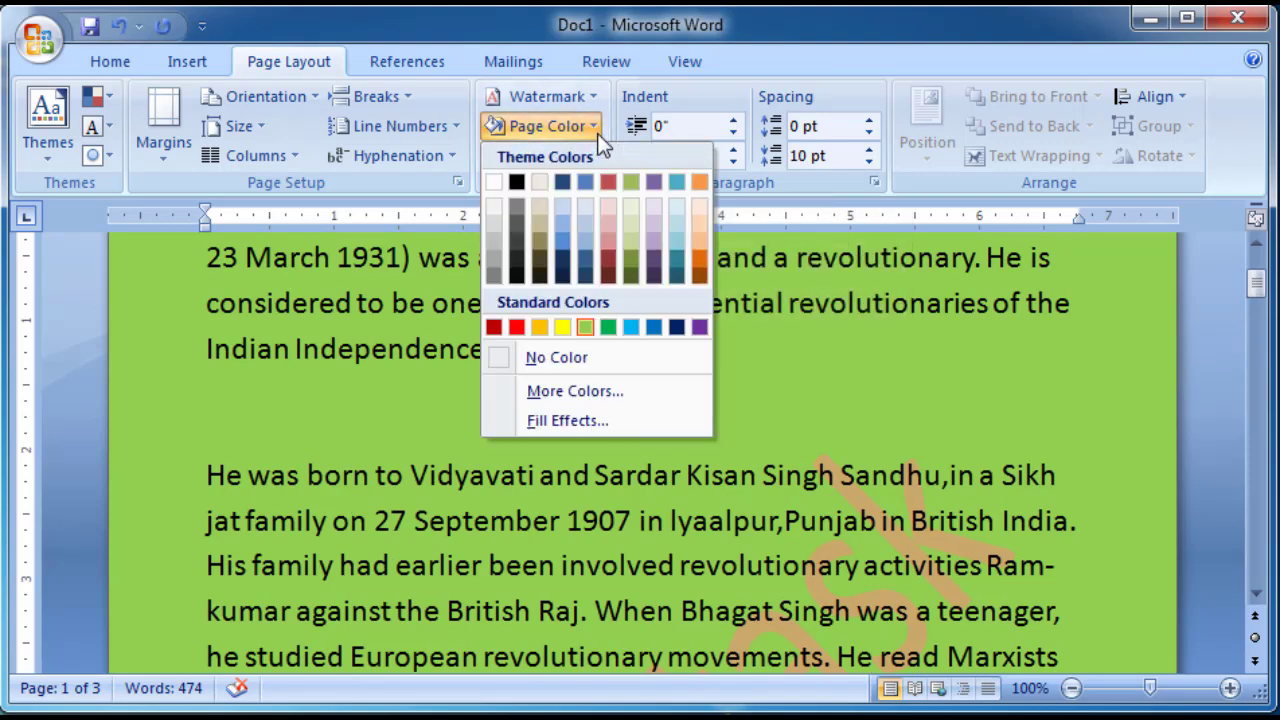
pyautogui.click(611, 487)
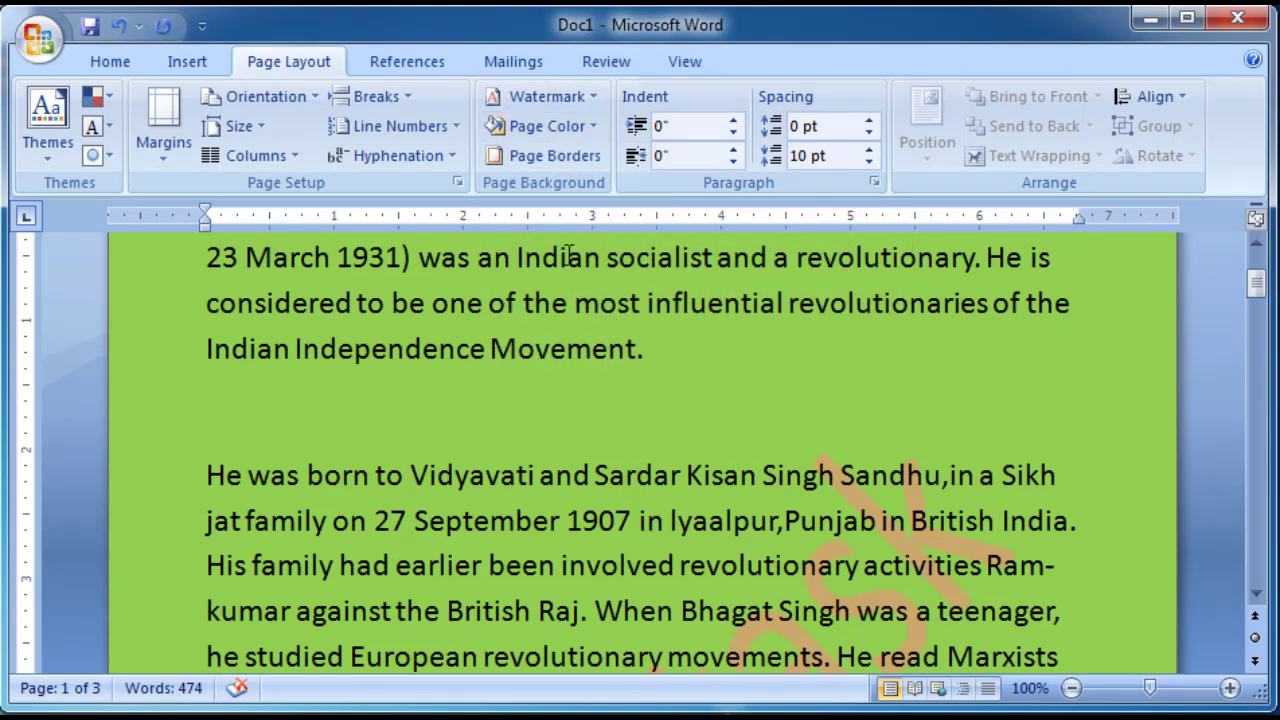
pyautogui.click(590, 126)
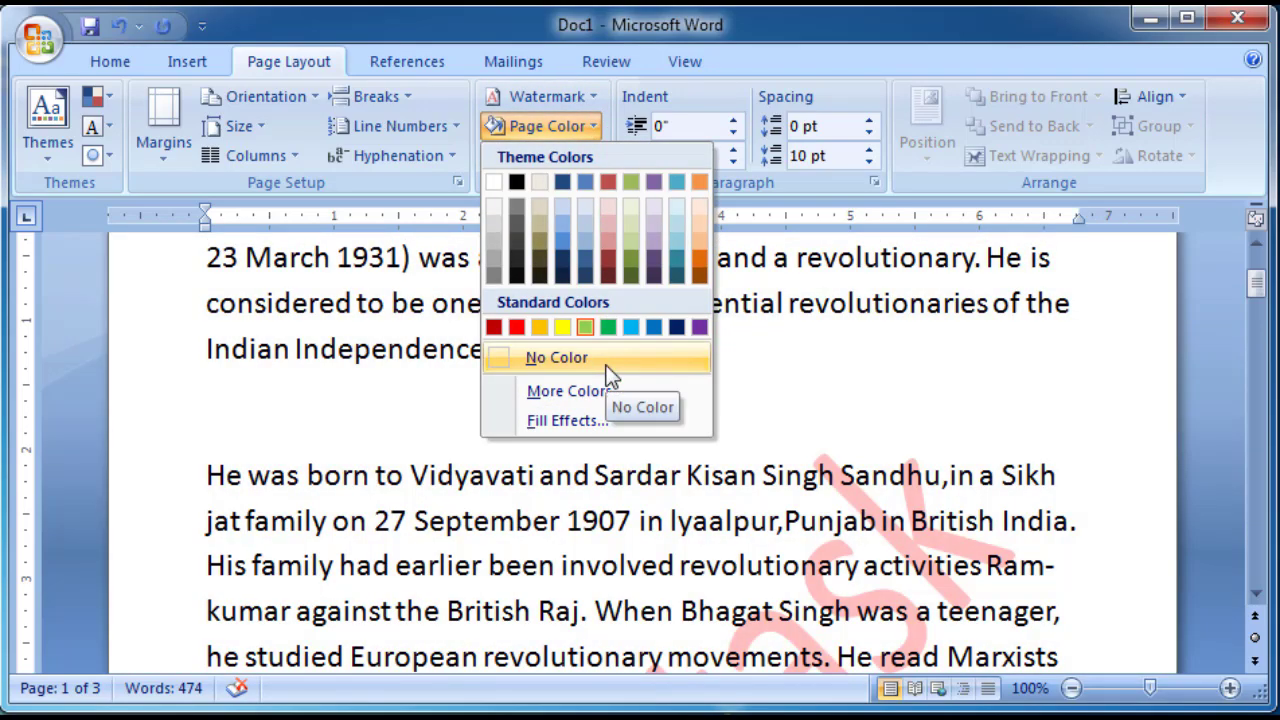
pyautogui.click(609, 370)
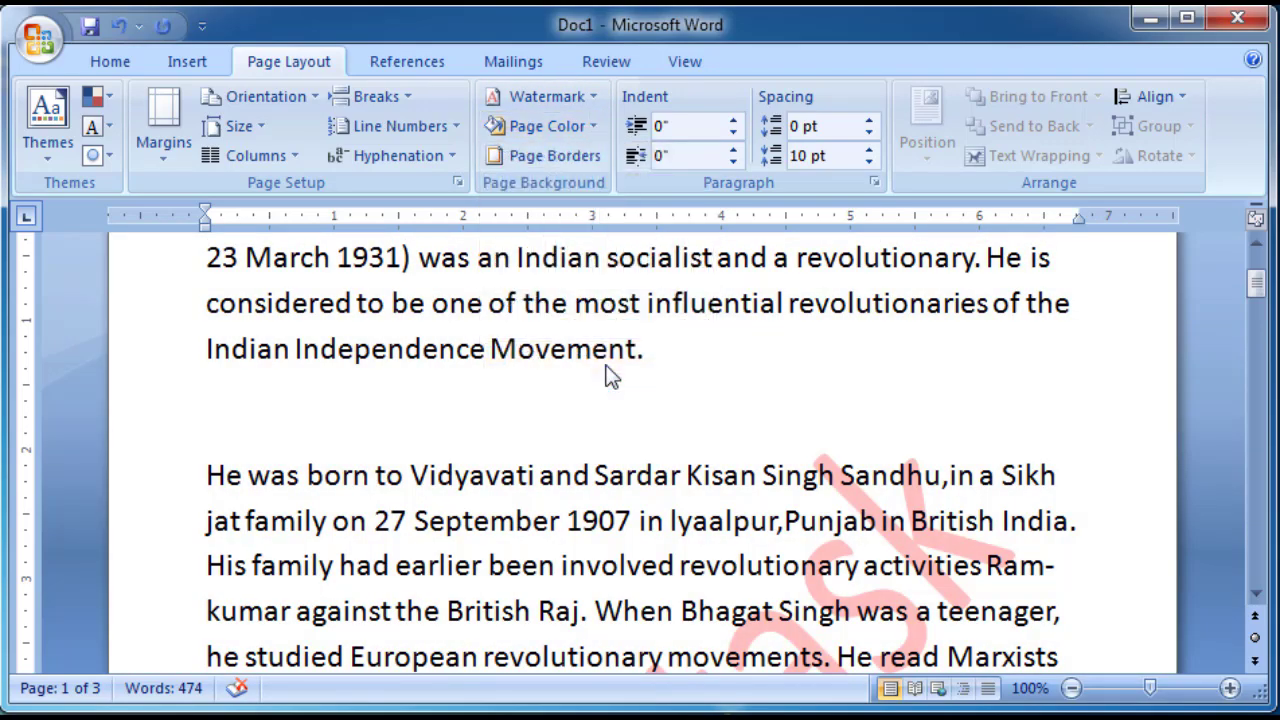
# - Choose a thick double-line page border style and toggle the top, bottom, left and right edges
pyautogui.click(592, 166)
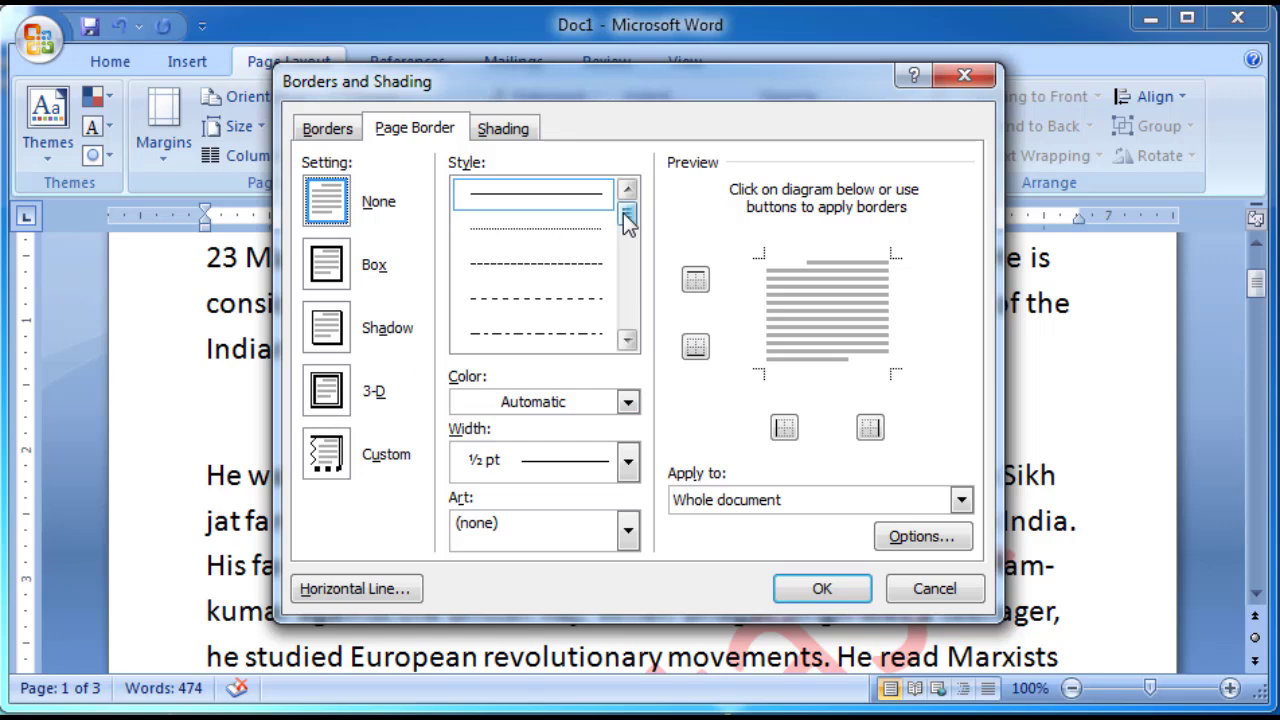
pyautogui.moveTo(625, 214); pyautogui.dragTo(625, 265)
pyautogui.click(575, 263)
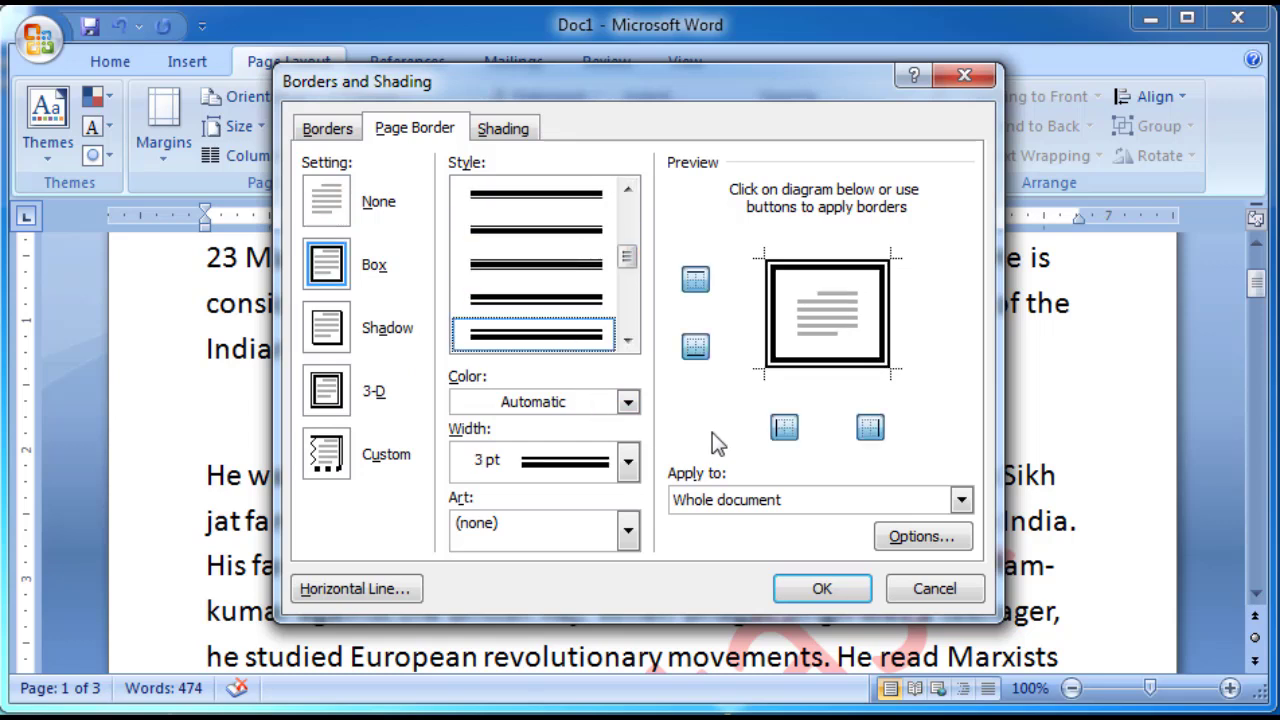
pyautogui.click(697, 283)
pyautogui.click(697, 283)
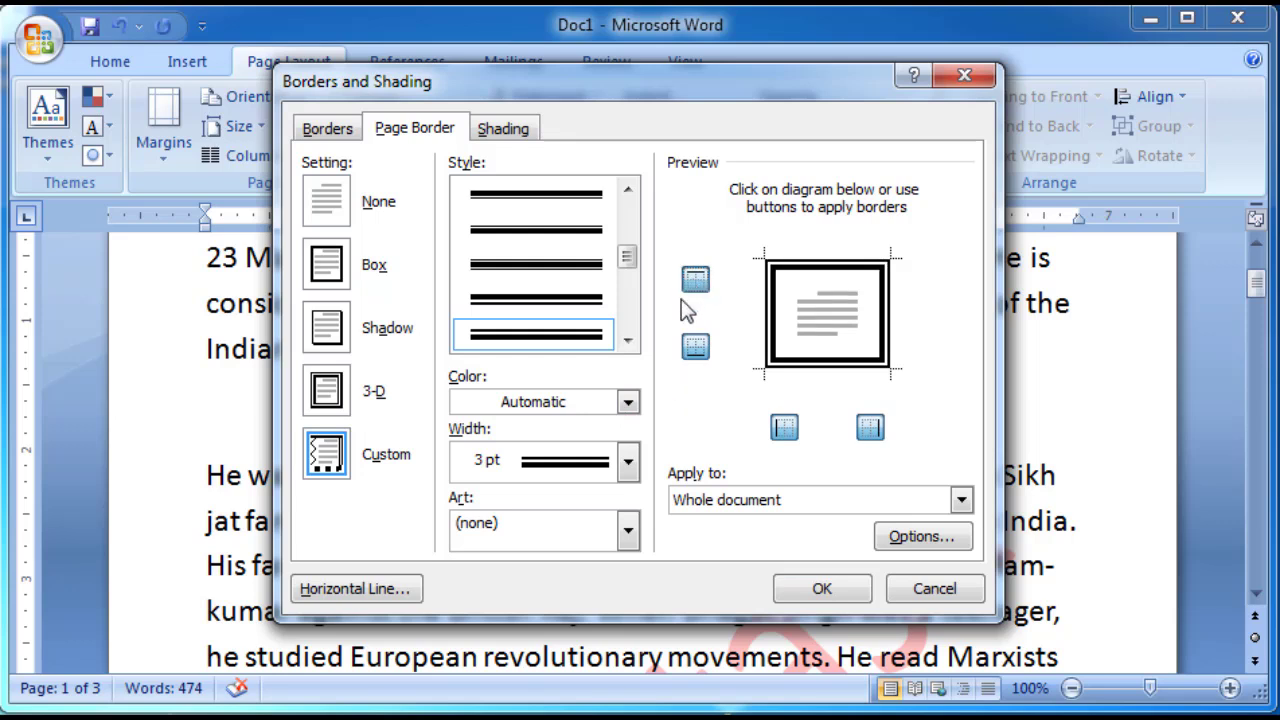
pyautogui.click(695, 347)
pyautogui.click(695, 347)
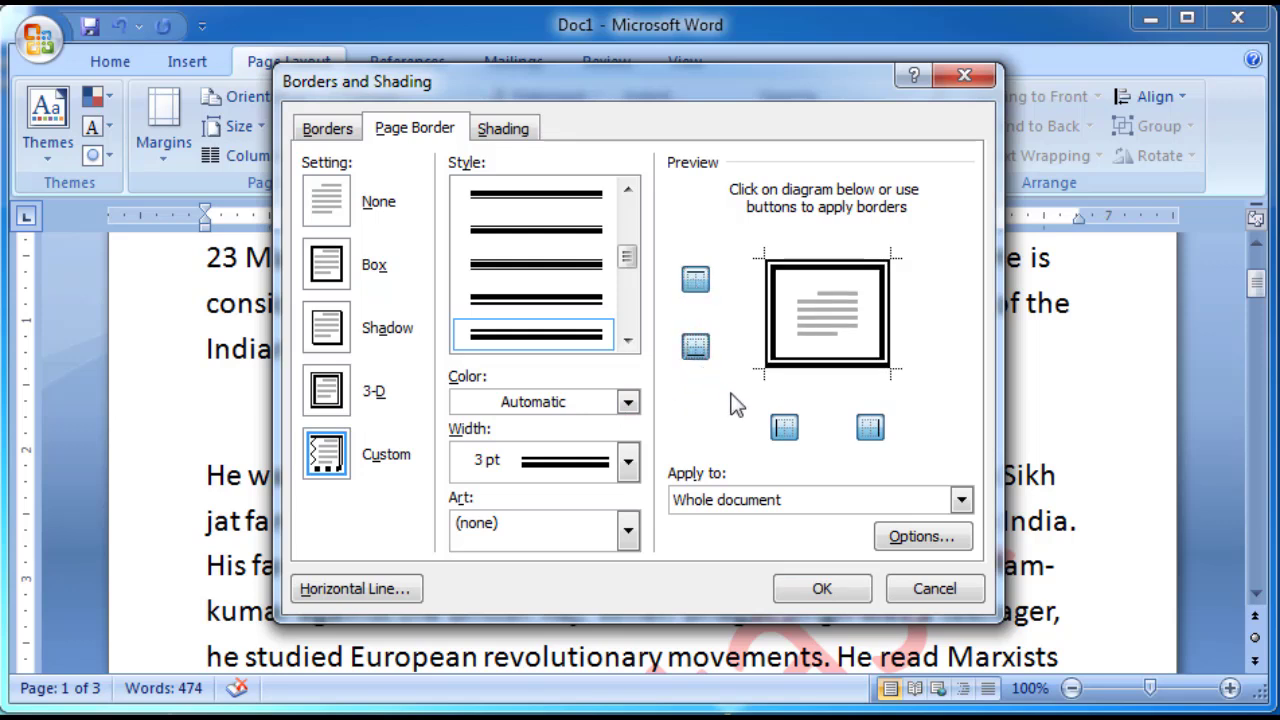
pyautogui.click(784, 427)
pyautogui.click(784, 427)
pyautogui.click(866, 428)
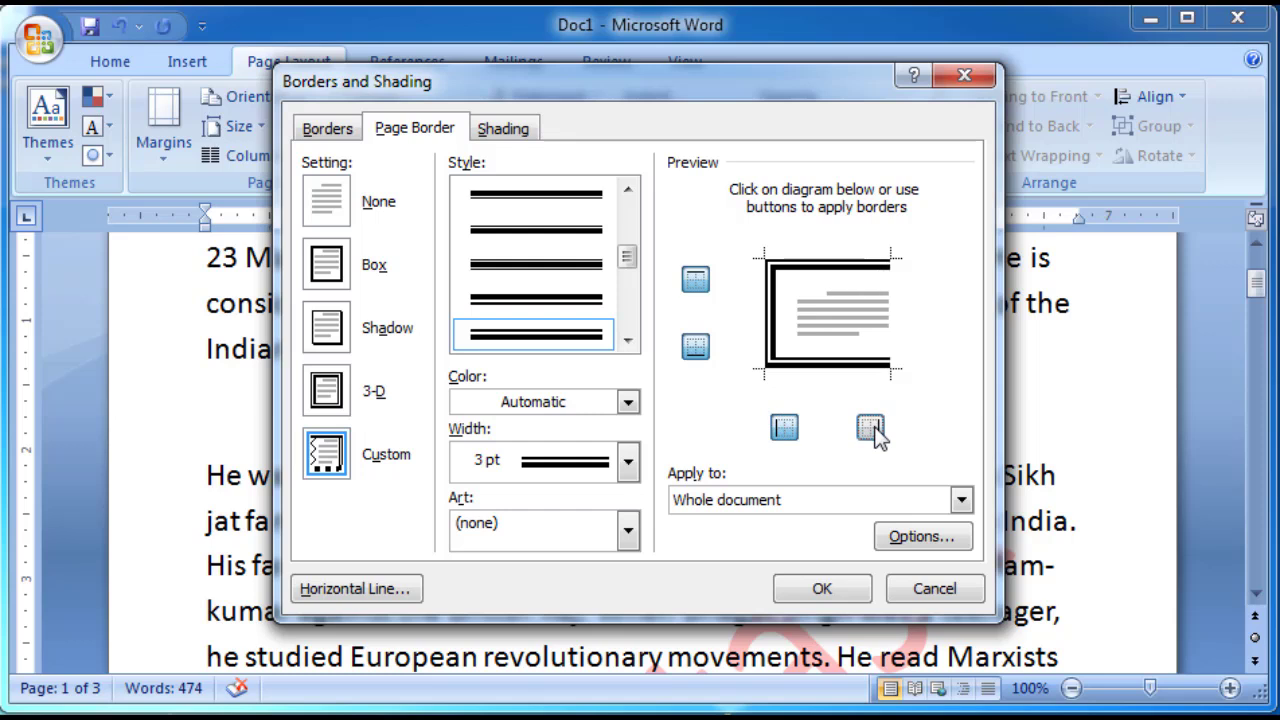
pyautogui.click(866, 428)
# - Make the page border green, ¾ pt wide, with tree art, applied to the whole document
pyautogui.click(571, 410)
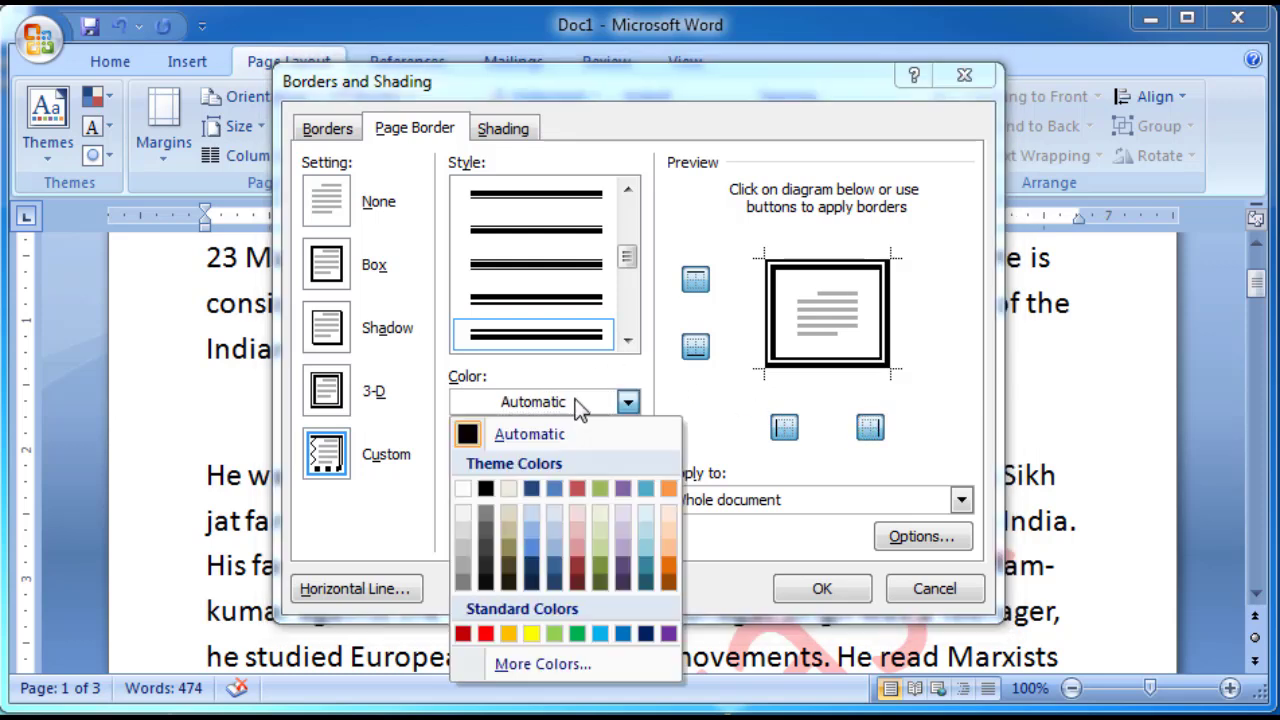
pyautogui.click(575, 633)
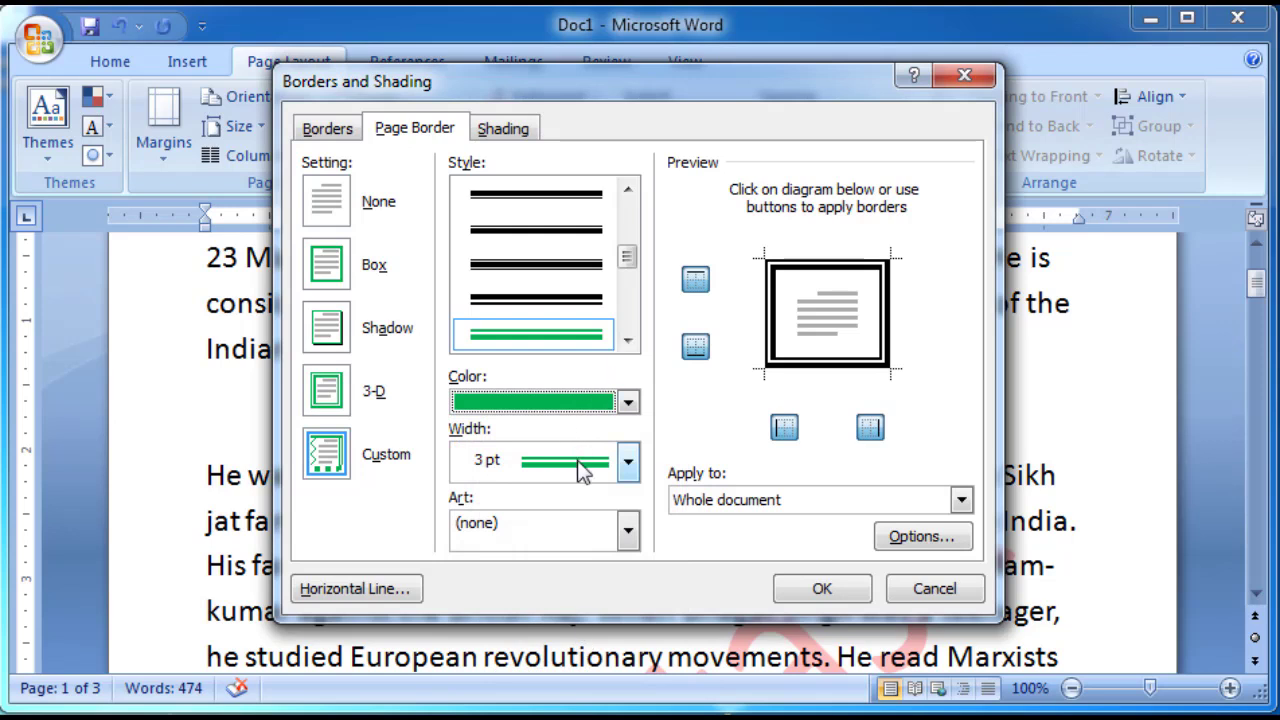
pyautogui.click(577, 460)
pyautogui.click(553, 592)
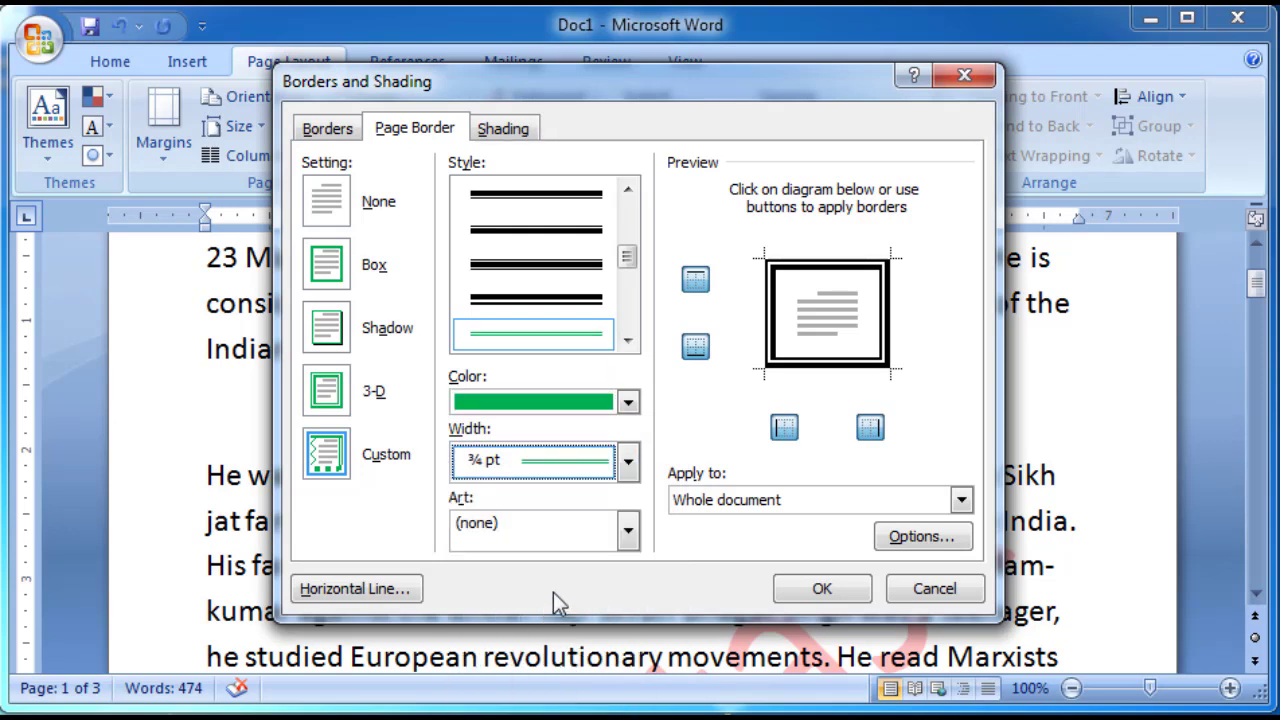
pyautogui.click(584, 522)
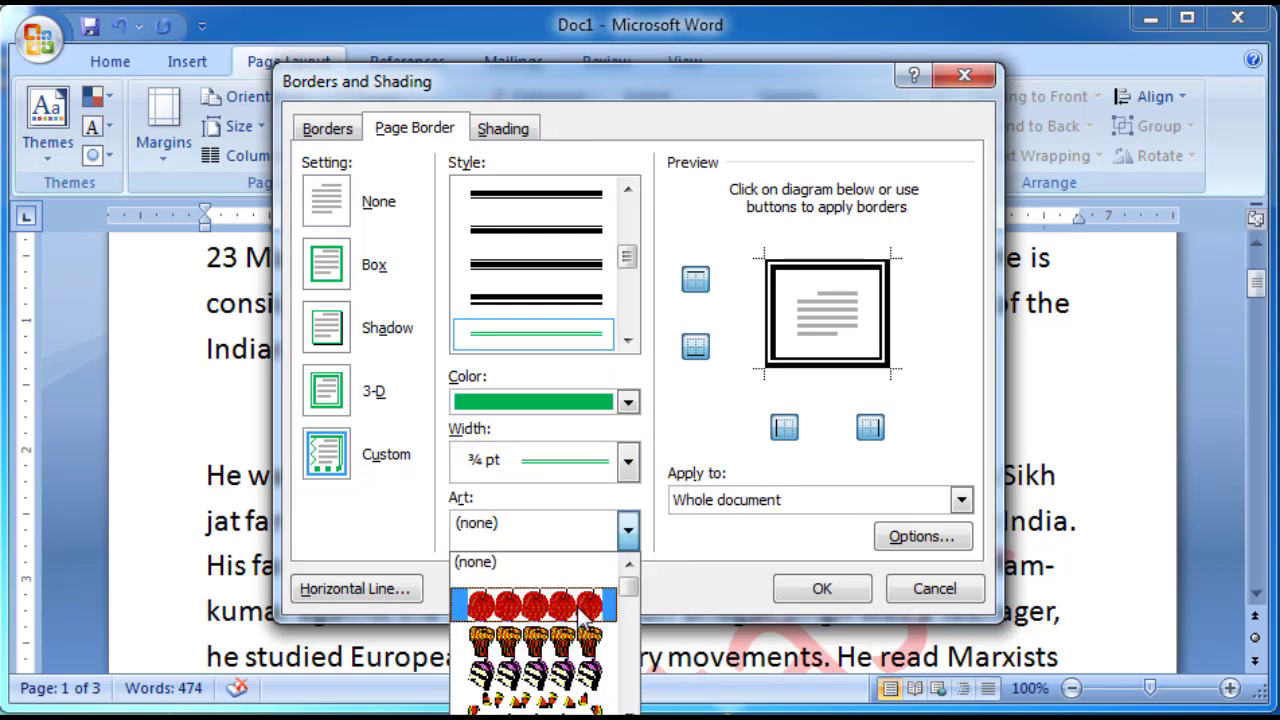
pyautogui.moveTo(628, 588)
pyautogui.mouseDown()
pyautogui.moveTo(612, 672)
pyautogui.moveTo(614, 585)
pyautogui.mouseUp()
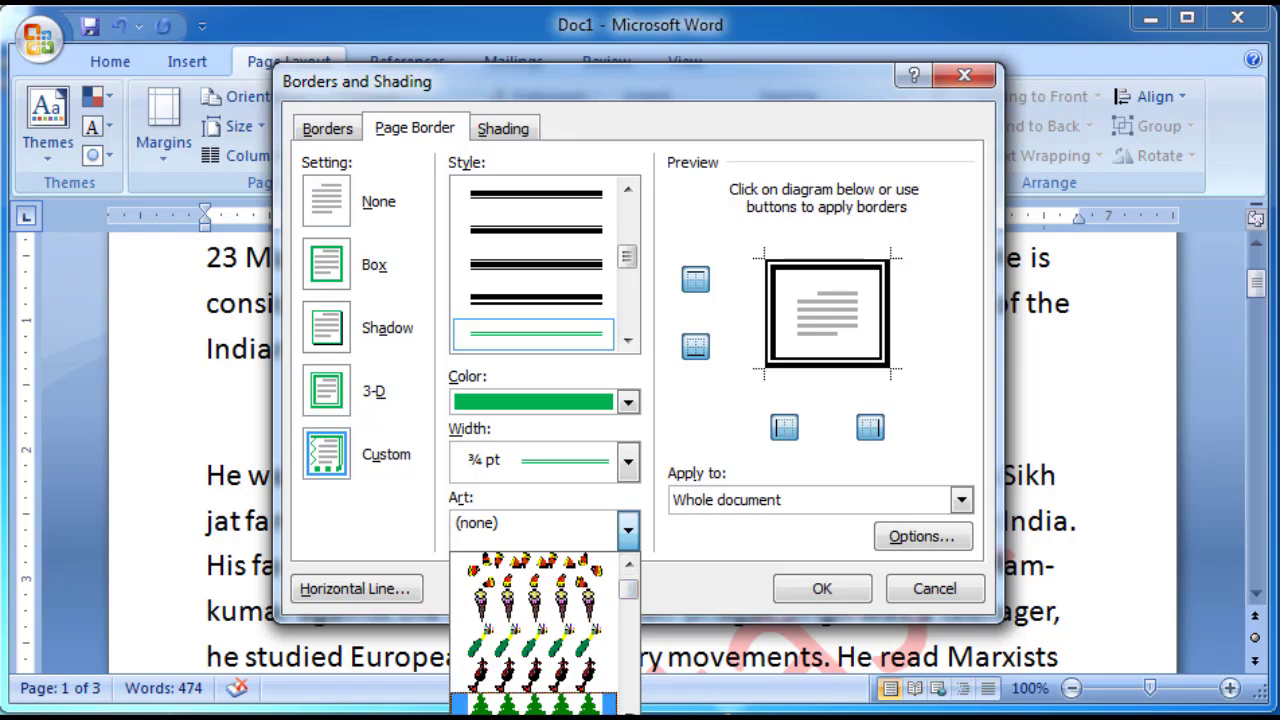
pyautogui.click(535, 600)
pyautogui.click(829, 598)
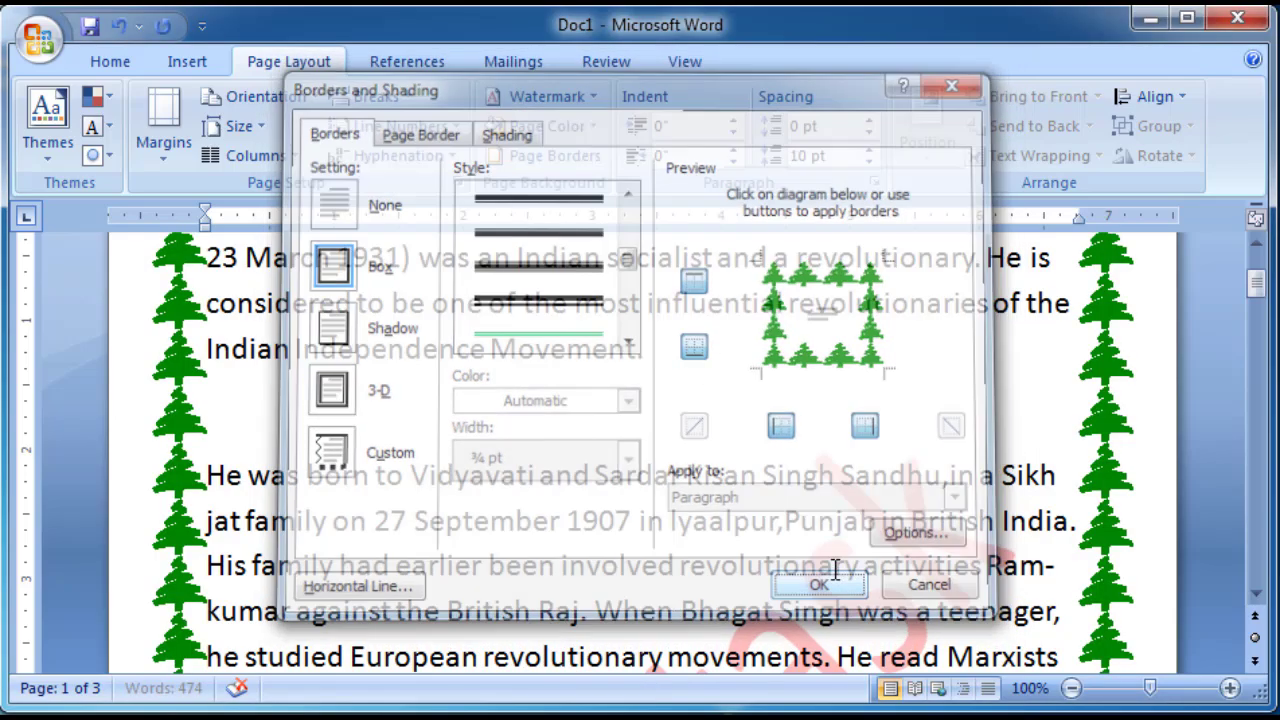
pyautogui.scroll(-2, 843, 490)
pyautogui.scroll(3, 837, 514)
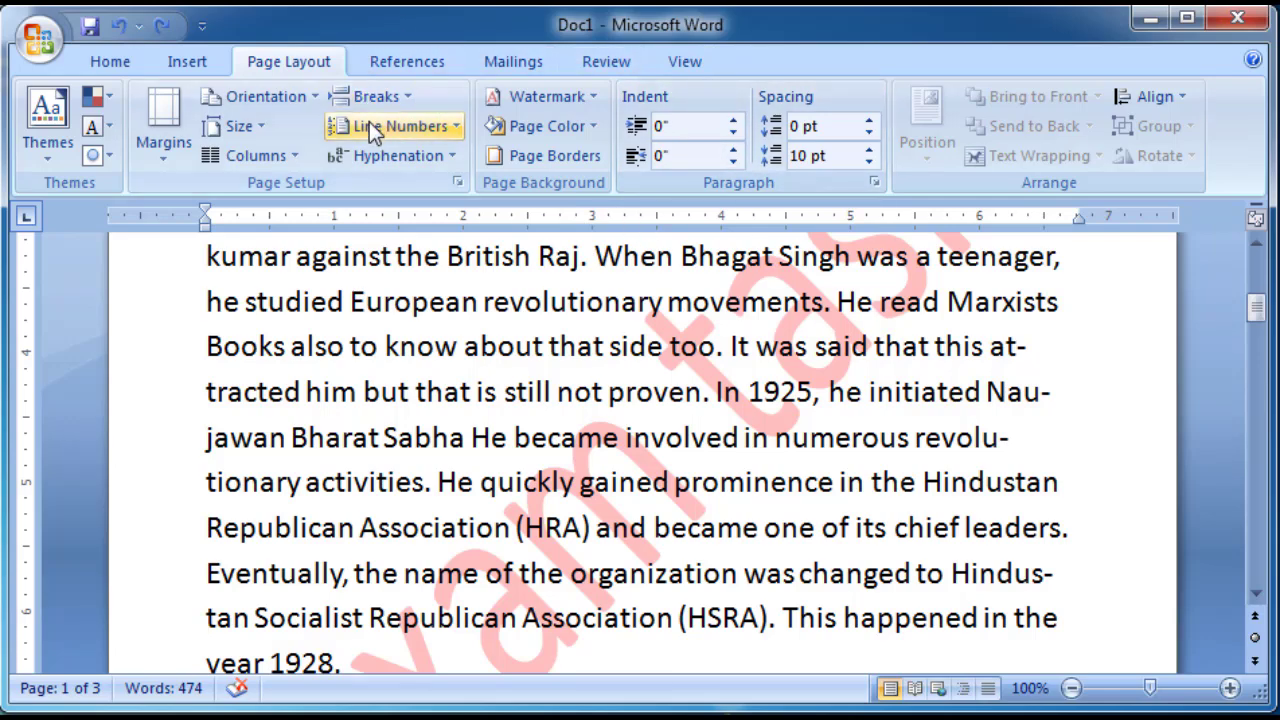
pyautogui.click(873, 183)
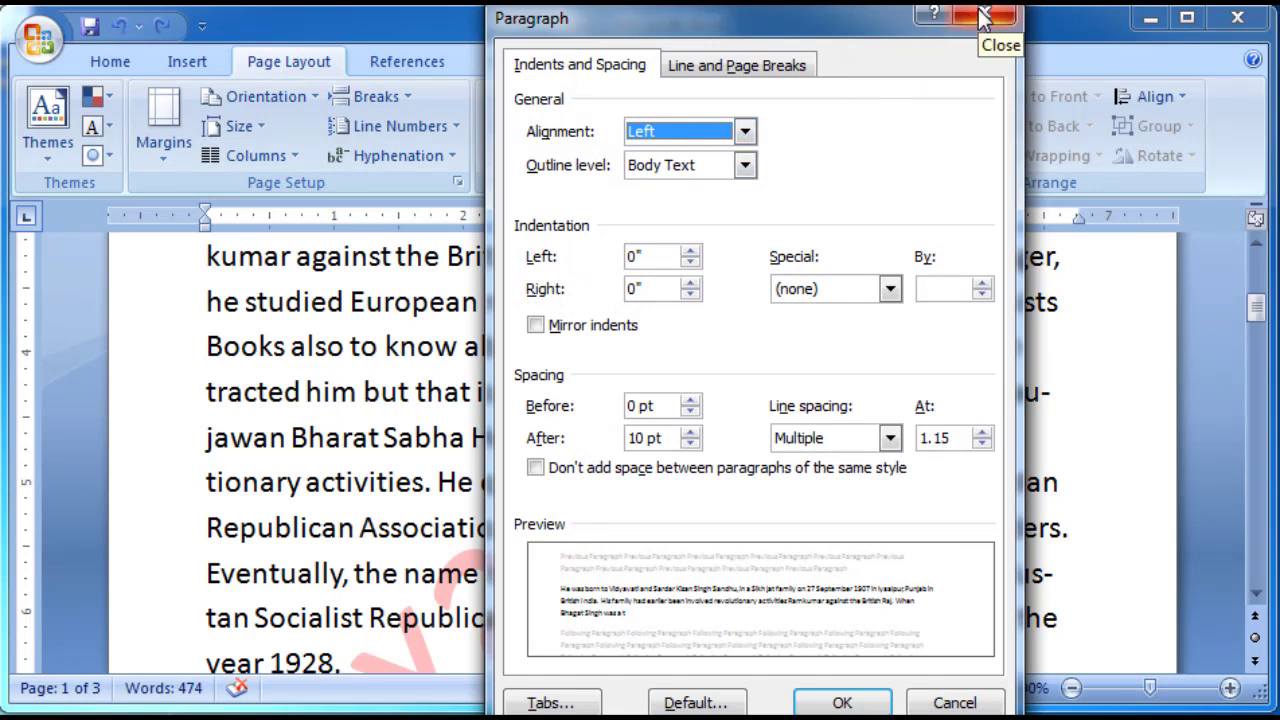
pyautogui.click(982, 16)
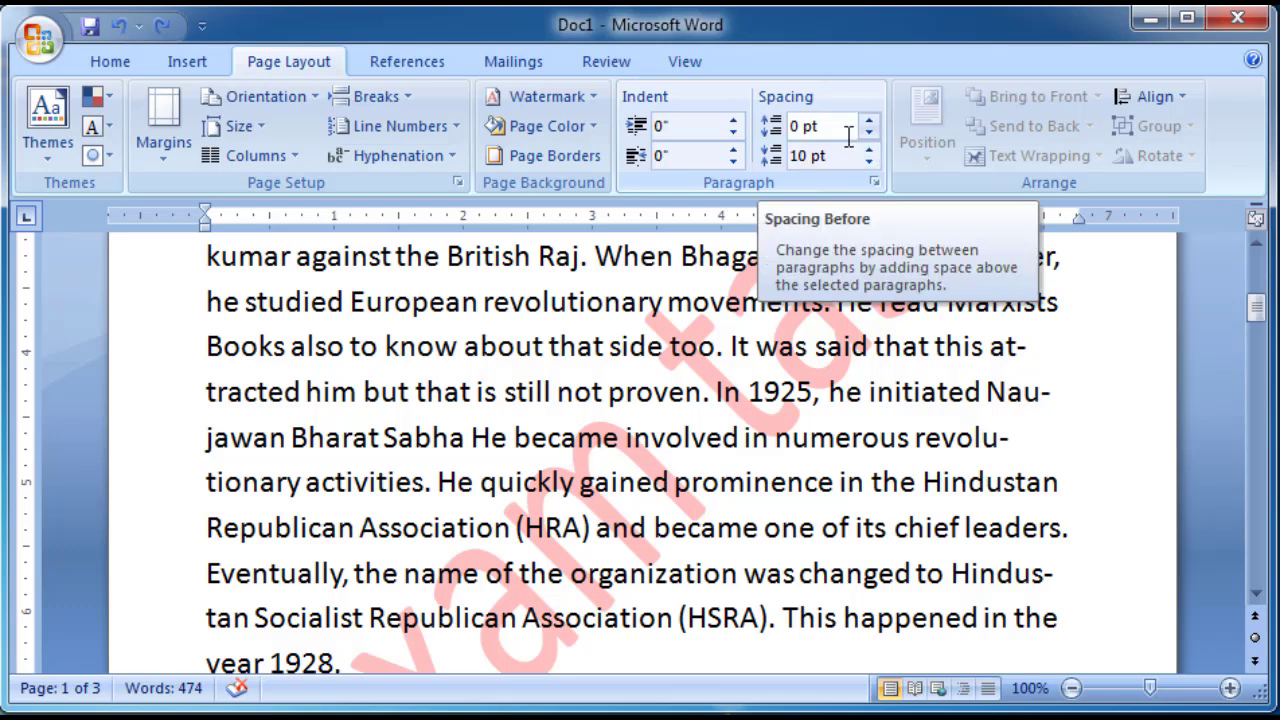
# - Put the cursor before '1925' in the opening paragraph and raise Spacing Before to 18 pt
pyautogui.click(752, 376)
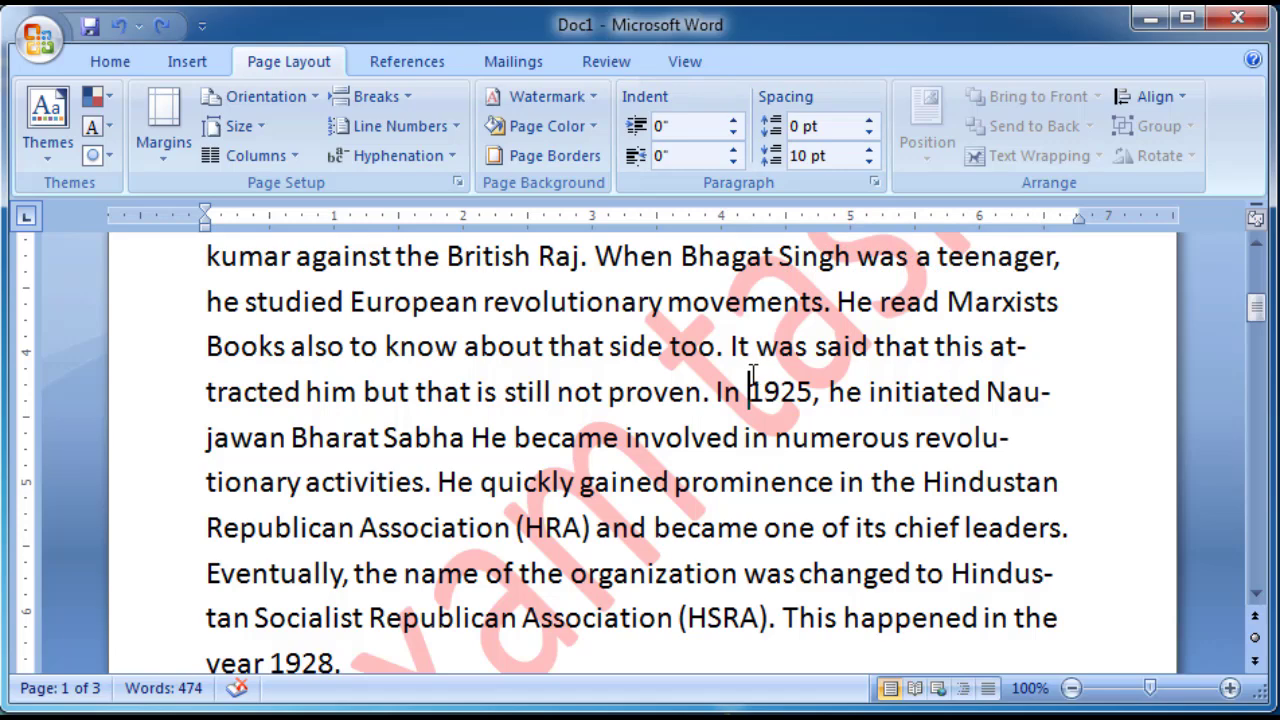
pyautogui.scroll(1, 752, 376)
pyautogui.scroll(2, 751, 372)
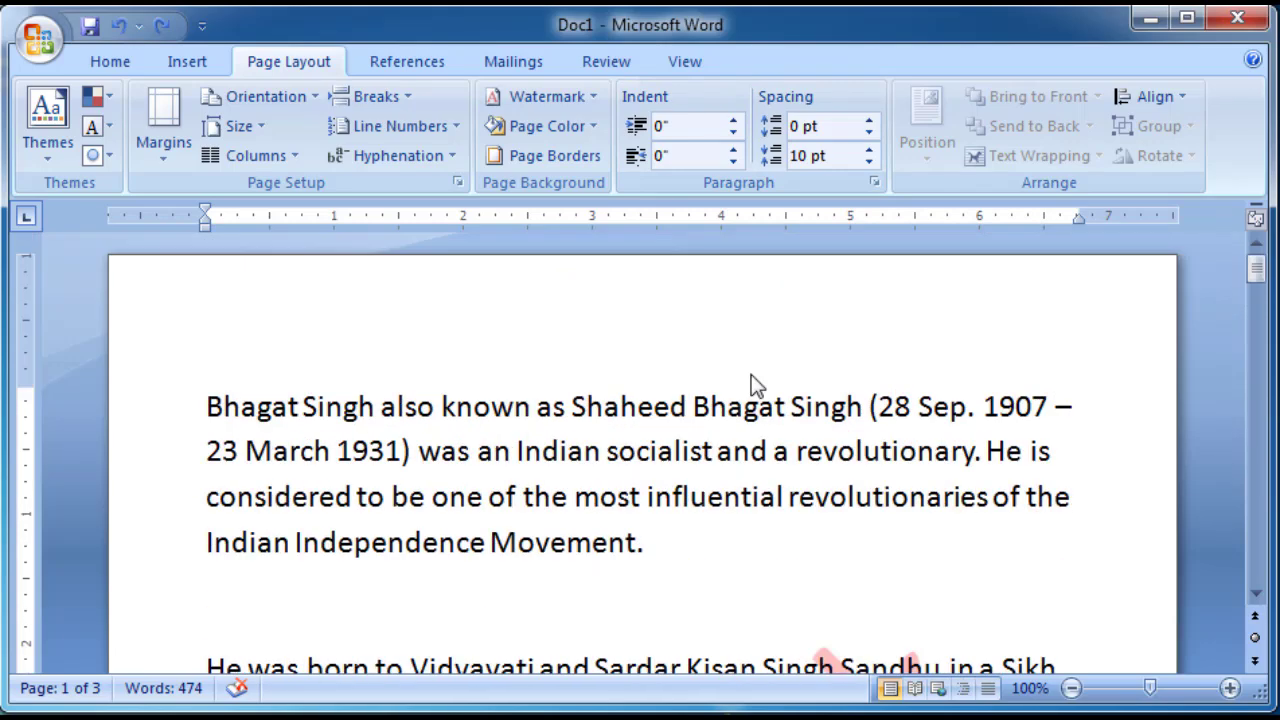
pyautogui.click(868, 121)
pyautogui.click(868, 121)
pyautogui.click(868, 121)
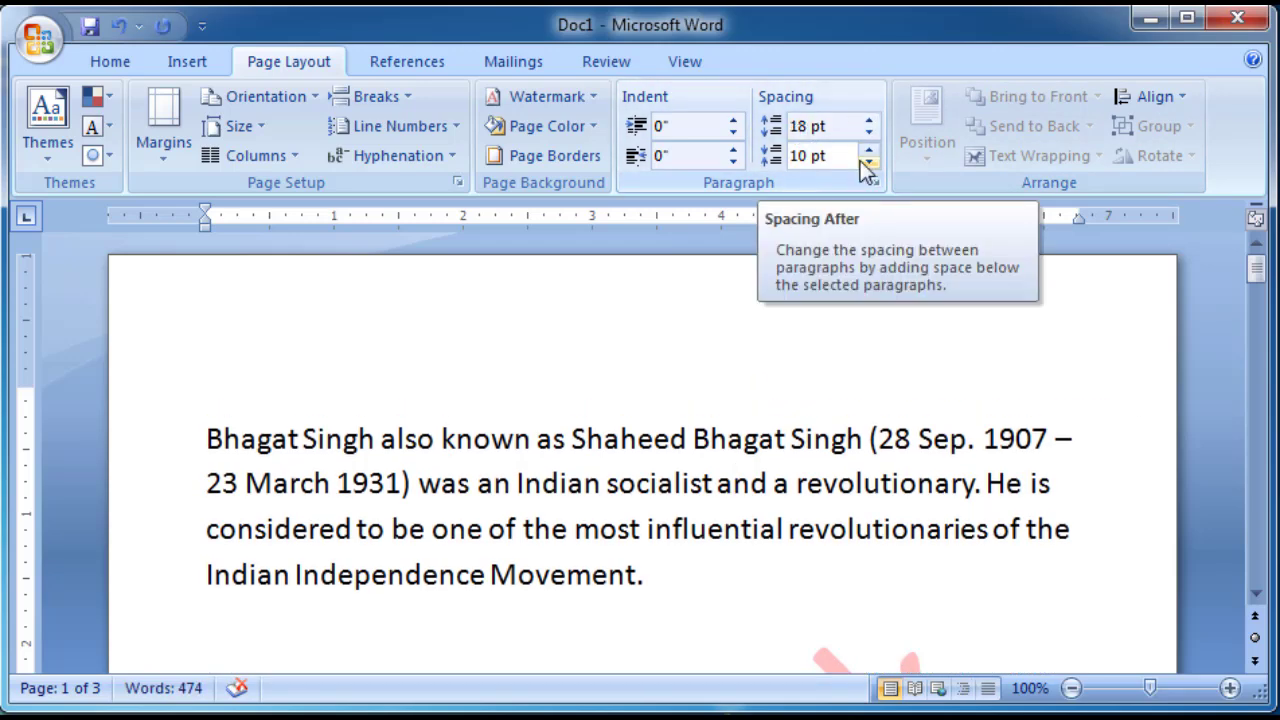
# - Raise the paragraph's Spacing After to 42 pt
pyautogui.scroll(-3, 866, 166)
pyautogui.scroll(1, 866, 166)
pyautogui.scroll(3, 866, 166)
pyautogui.scroll(-1, 866, 166)
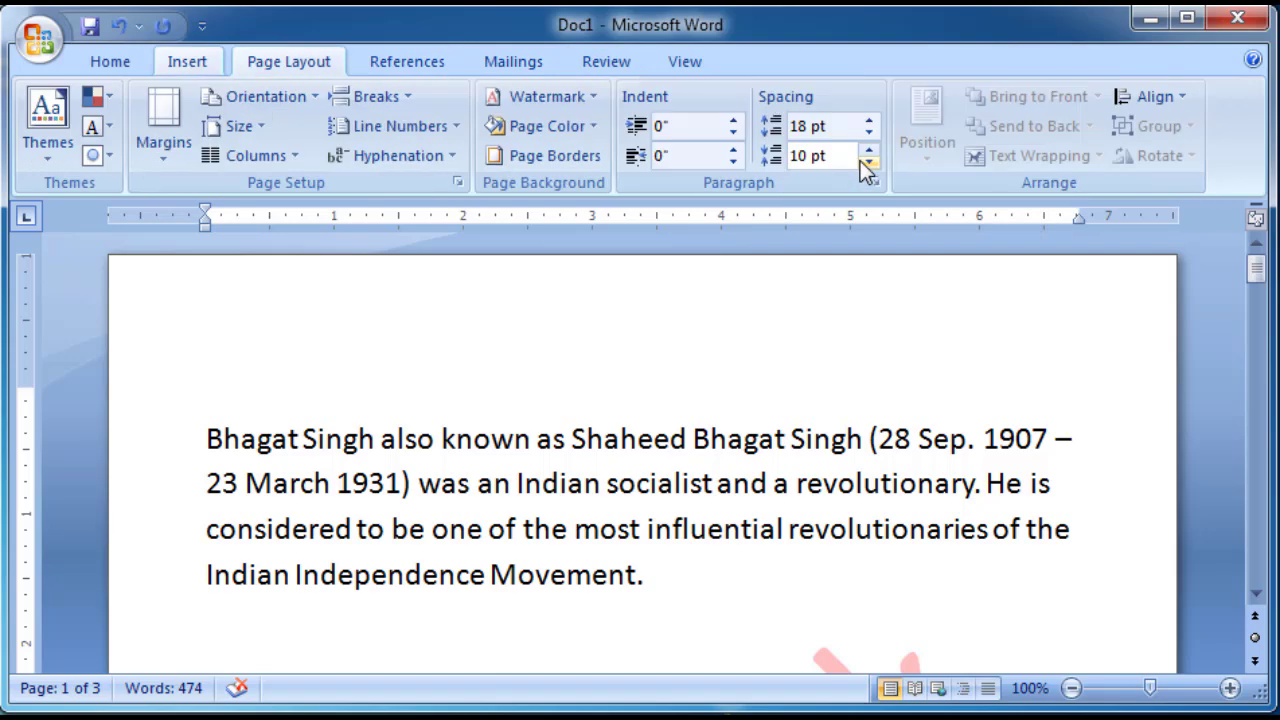
pyautogui.scroll(-1, 740, 549)
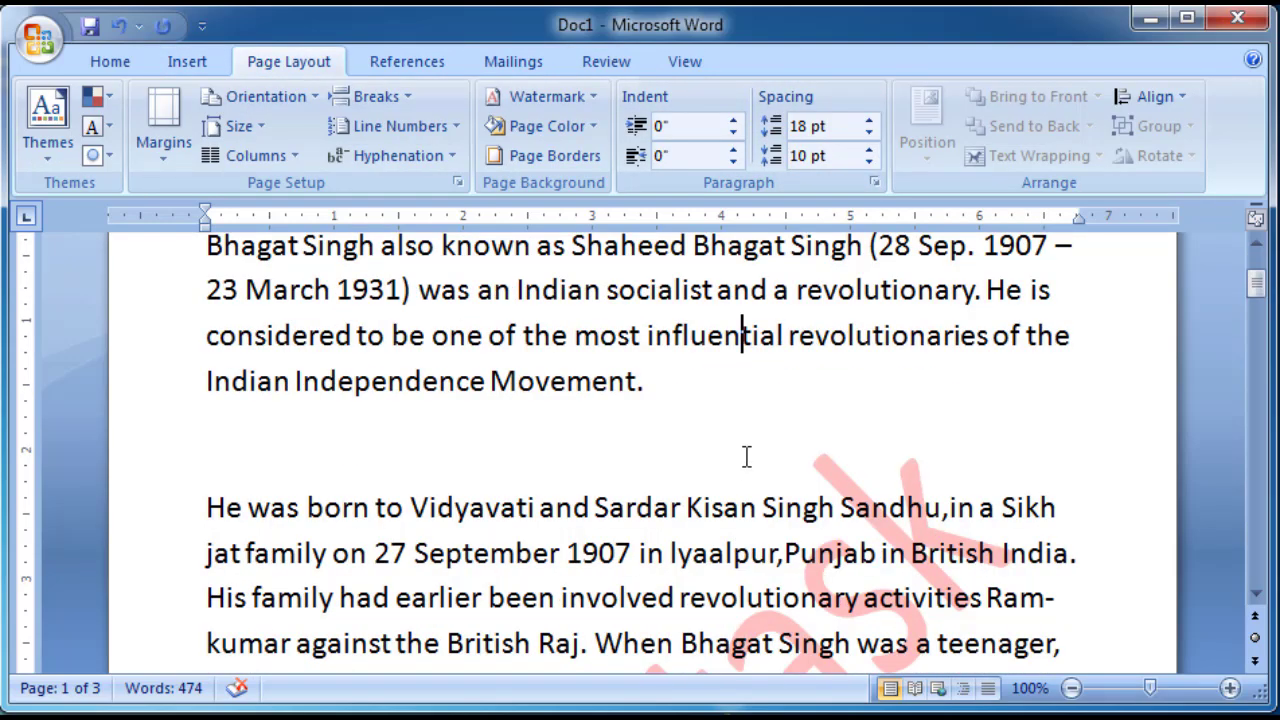
pyautogui.click(868, 153)
pyautogui.click(868, 153)
pyautogui.click(868, 153)
pyautogui.click(868, 153)
pyautogui.click(868, 153)
pyautogui.click(868, 153)
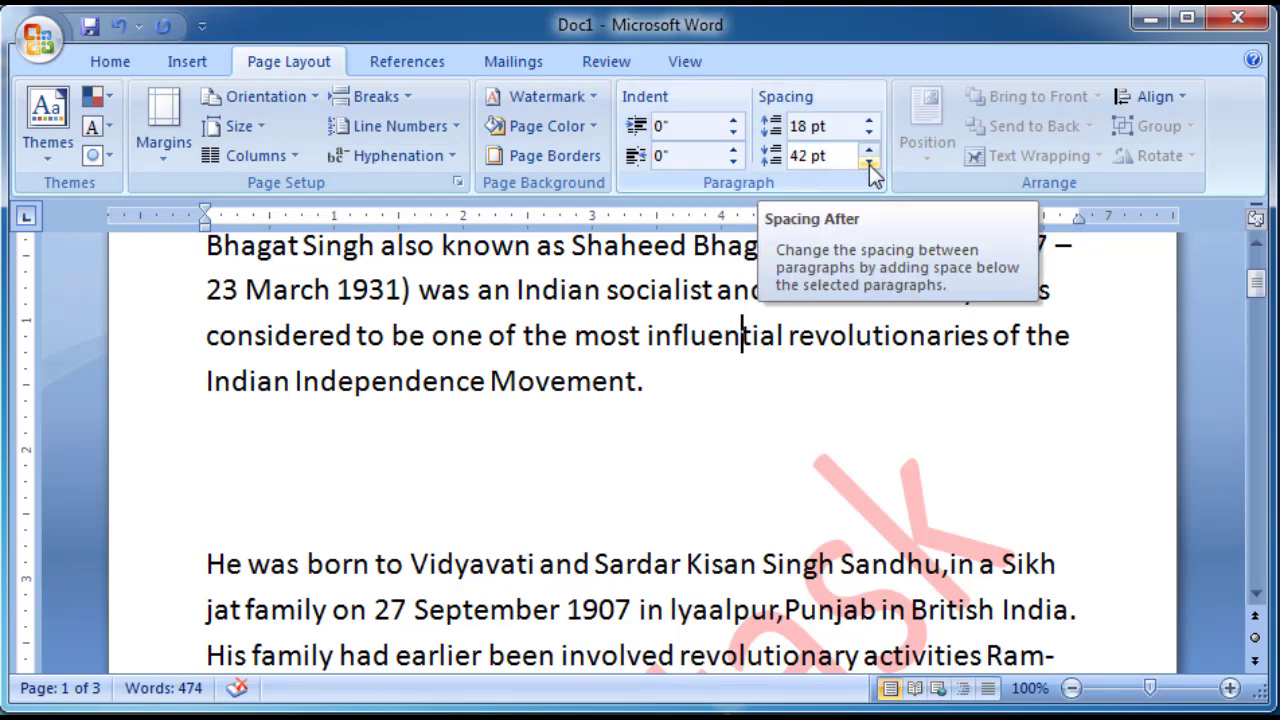
# - Check the line spacing choices on the Home tab, then go back to Page Layout
pyautogui.click(105, 60)
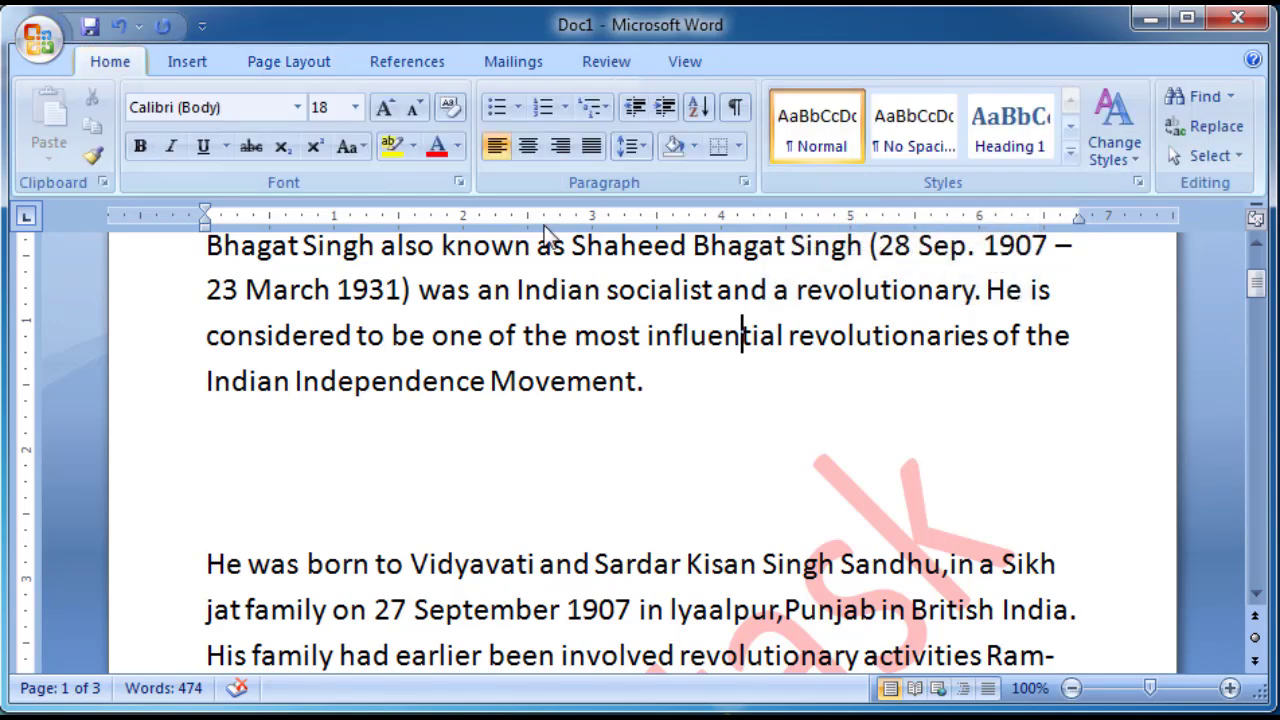
pyautogui.click(645, 147)
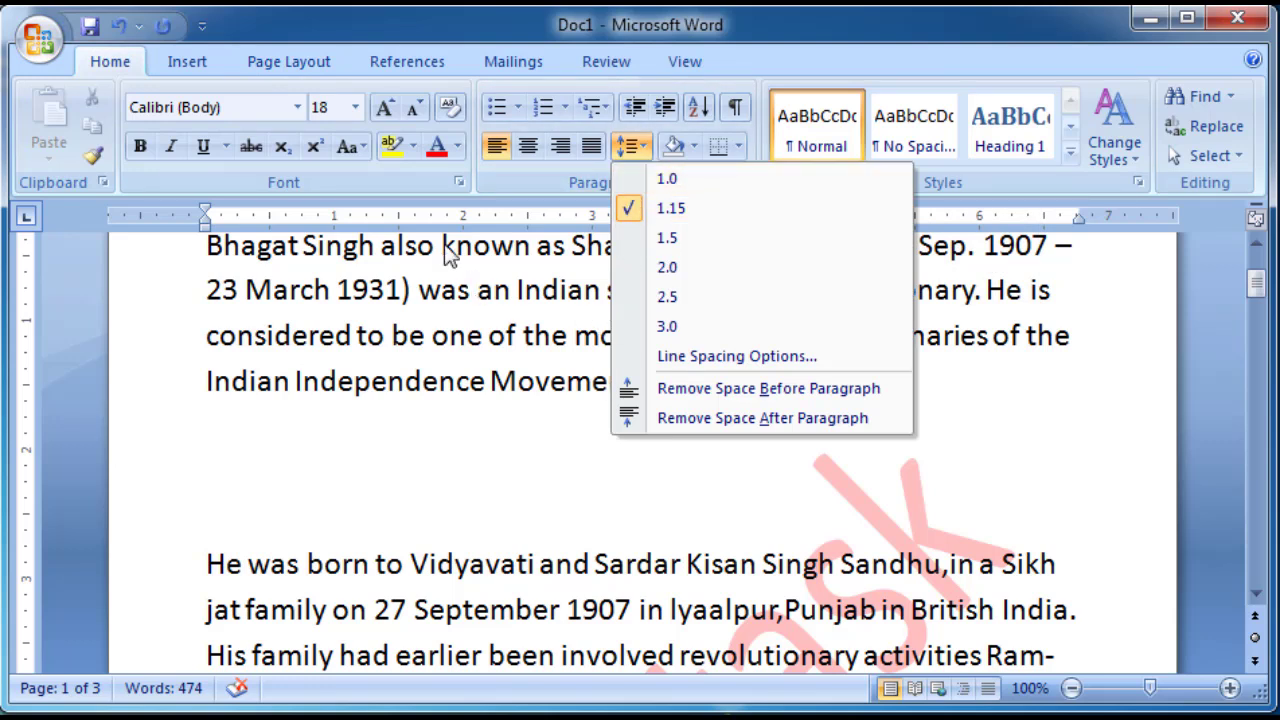
pyautogui.click(282, 64)
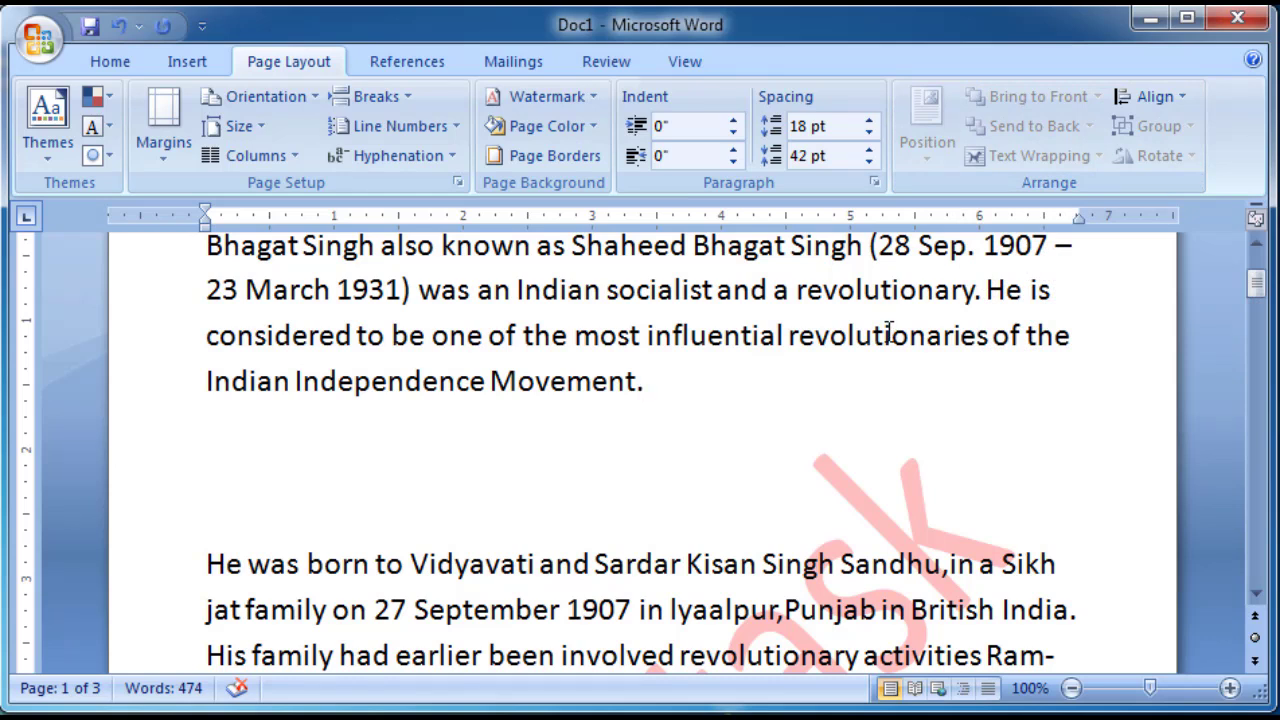
# - Add a new paragraph after 'Movement.' and draw a red-filled rectangle below it
pyautogui.click(773, 403)
pyautogui.press('Return')
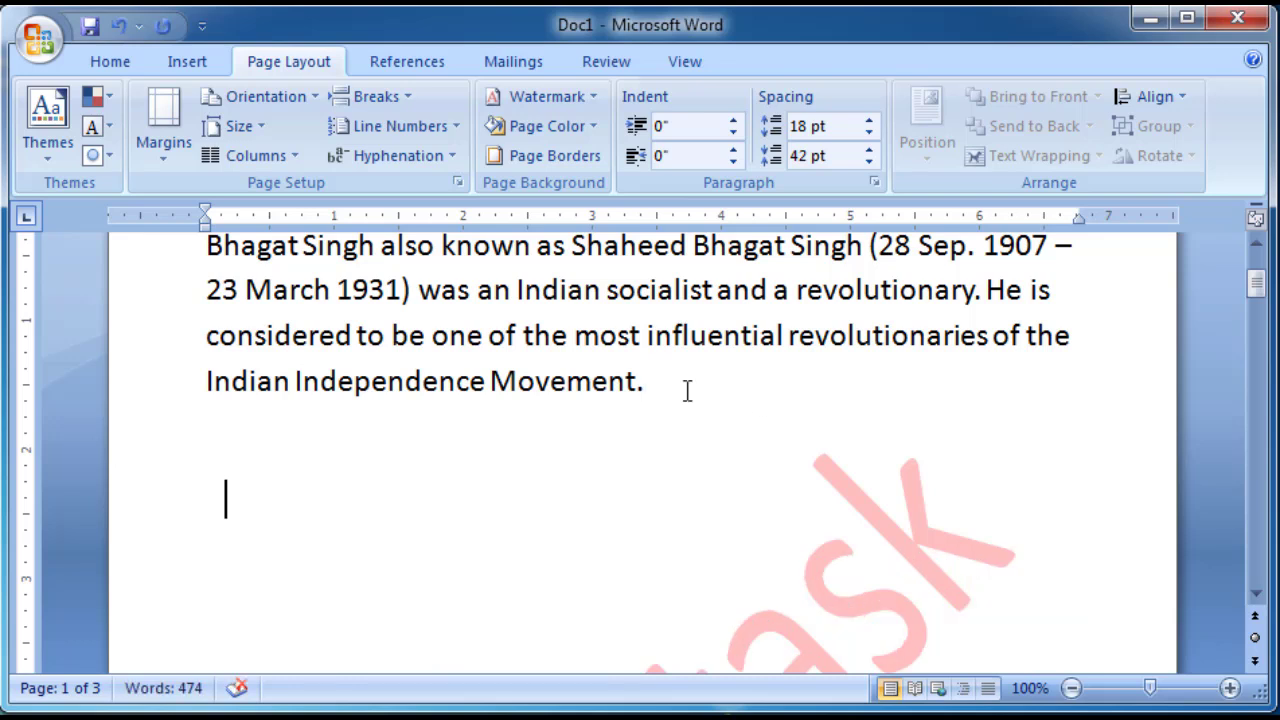
pyautogui.click(180, 62)
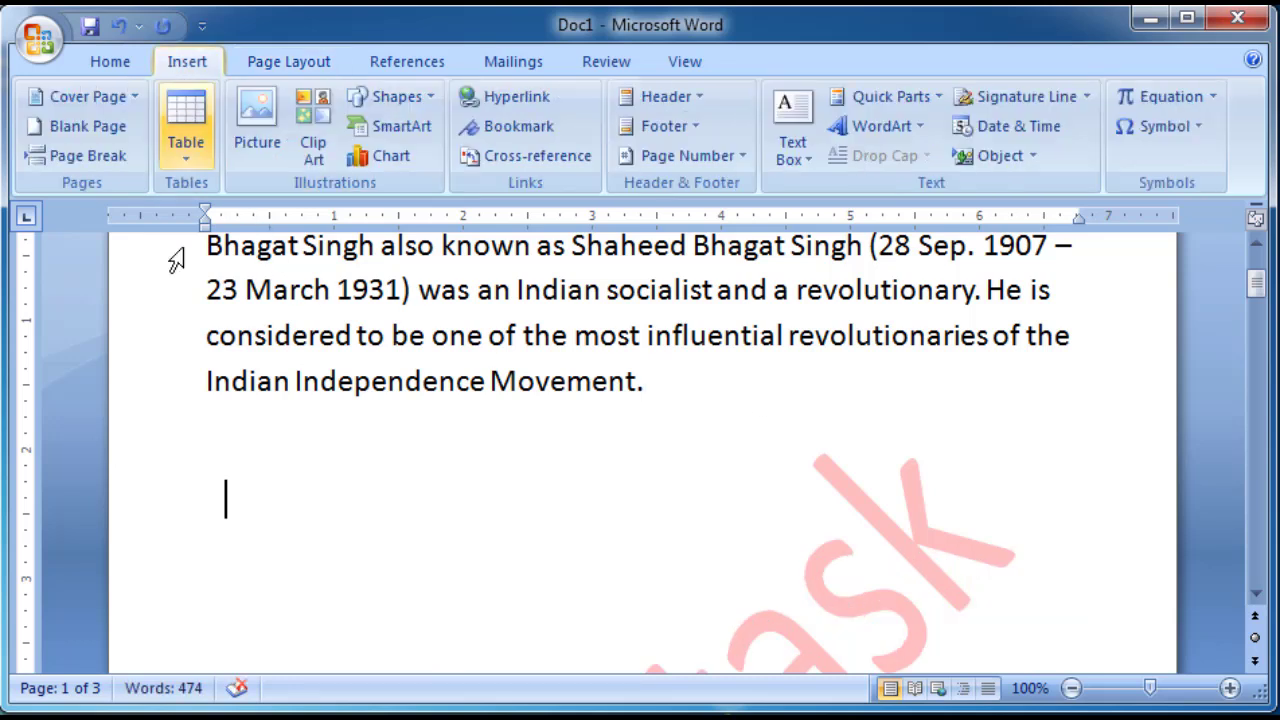
pyautogui.click(398, 101)
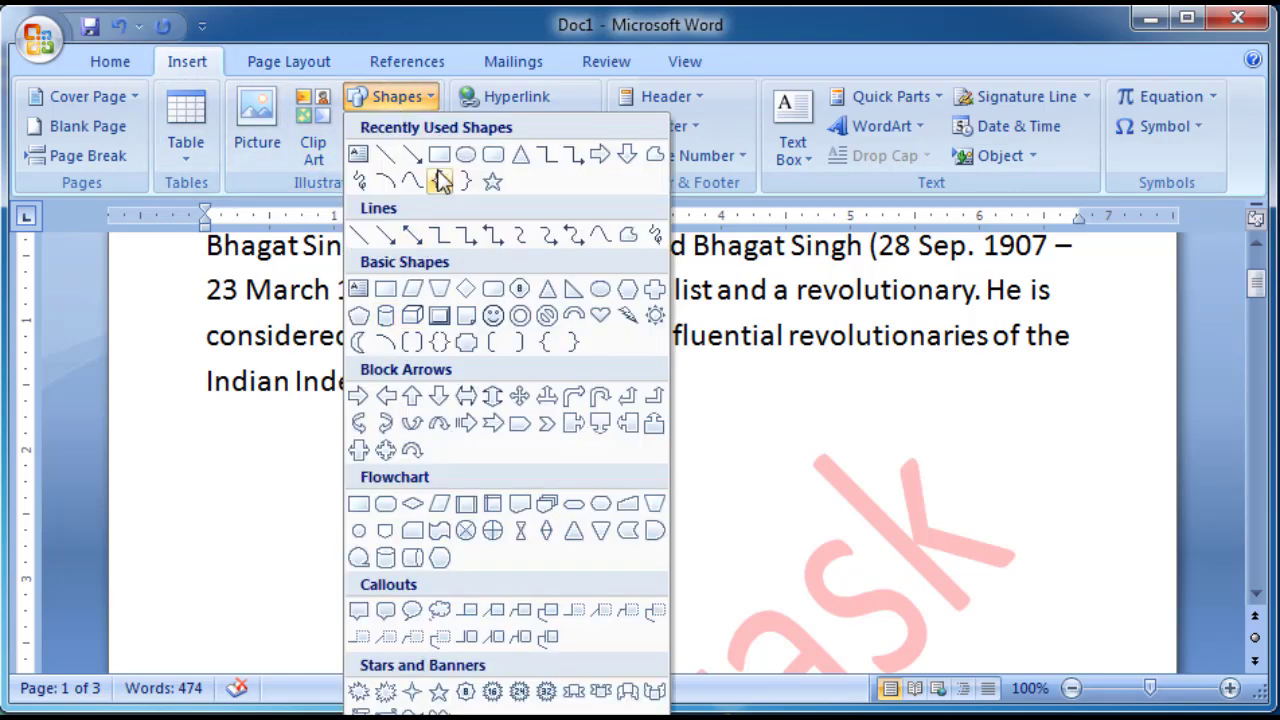
pyautogui.click(385, 289)
pyautogui.moveTo(388, 443); pyautogui.dragTo(571, 558)
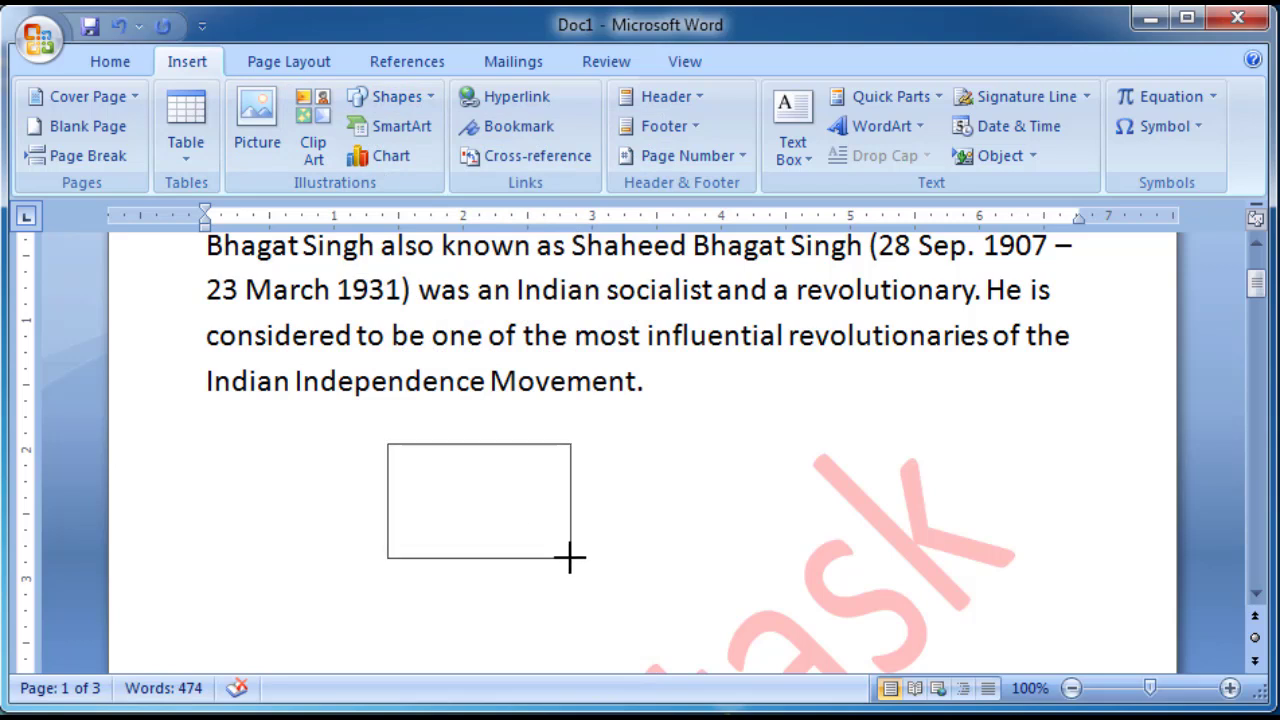
pyautogui.click(445, 155)
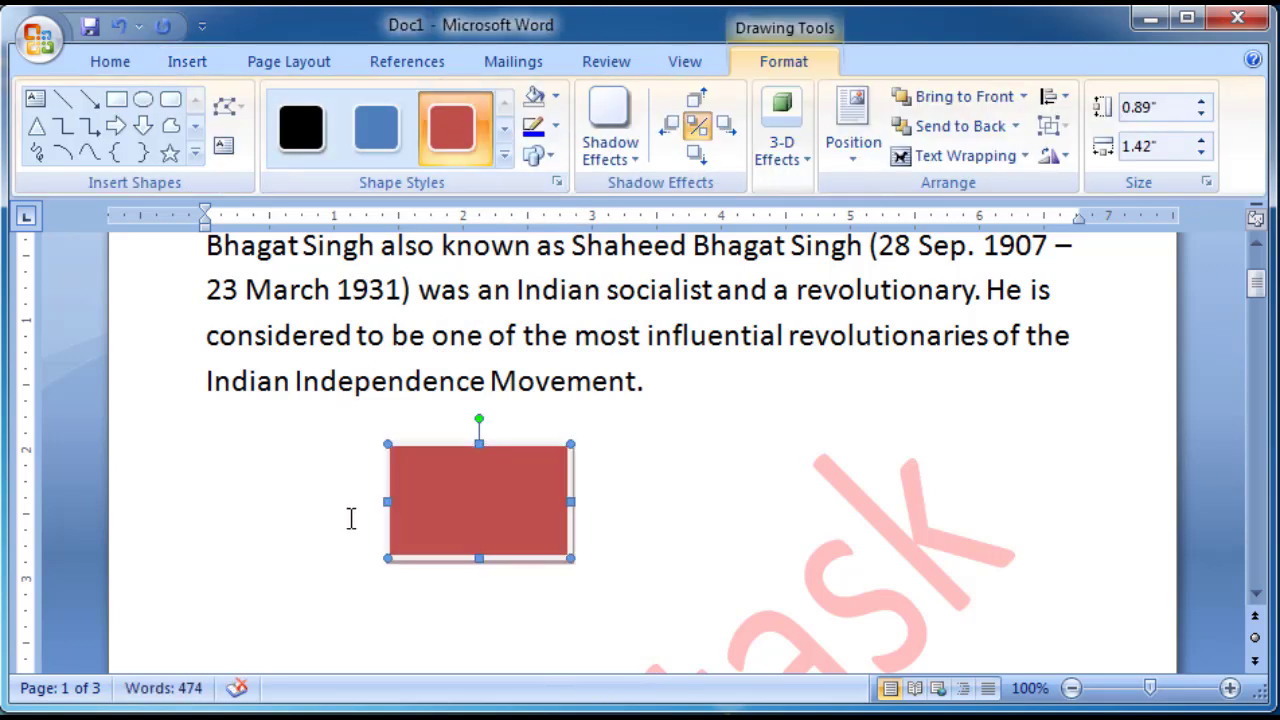
# - Draw a blue-filled circle overlapping the rectangle's corner
pyautogui.click(143, 99)
pyautogui.moveTo(522, 508); pyautogui.dragTo(654, 644)
pyautogui.click(376, 127)
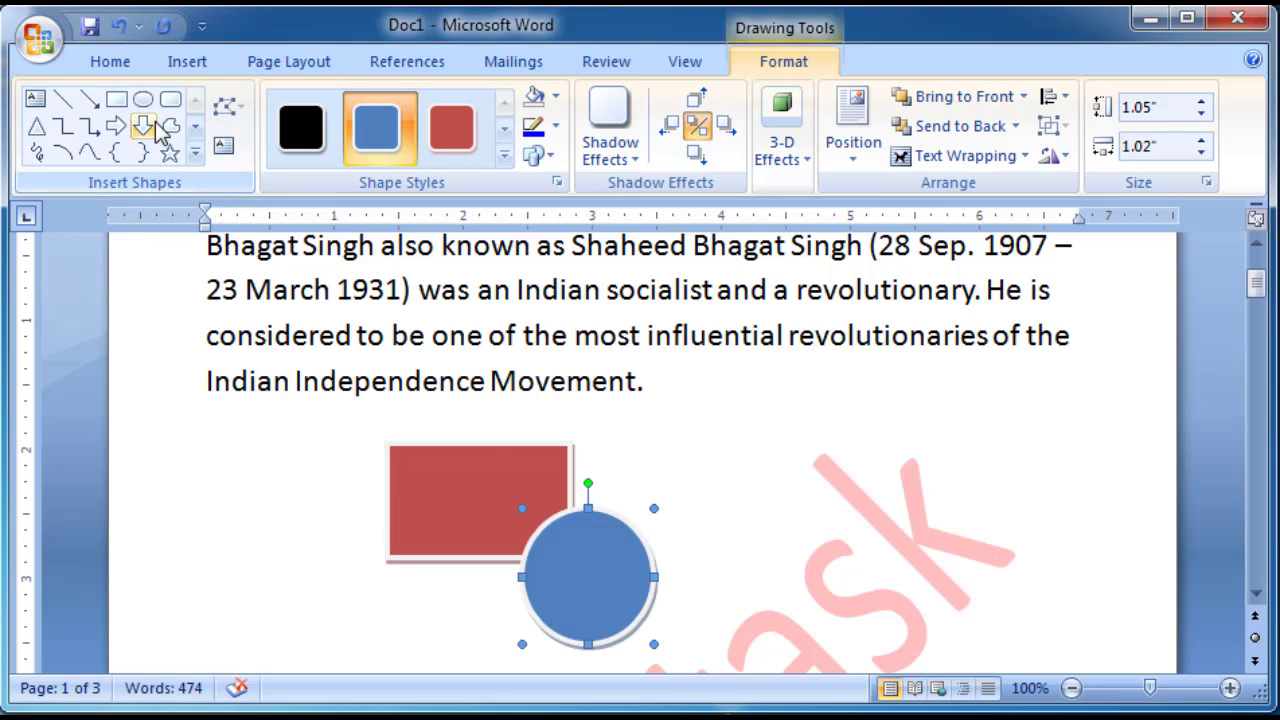
# - Draw a black-filled triangle over the circle and move it up over the rectangle
pyautogui.click(36, 126)
pyautogui.moveTo(538, 407)
pyautogui.mouseDown()
pyautogui.moveTo(764, 549)
pyautogui.moveTo(772, 578)
pyautogui.mouseUp()
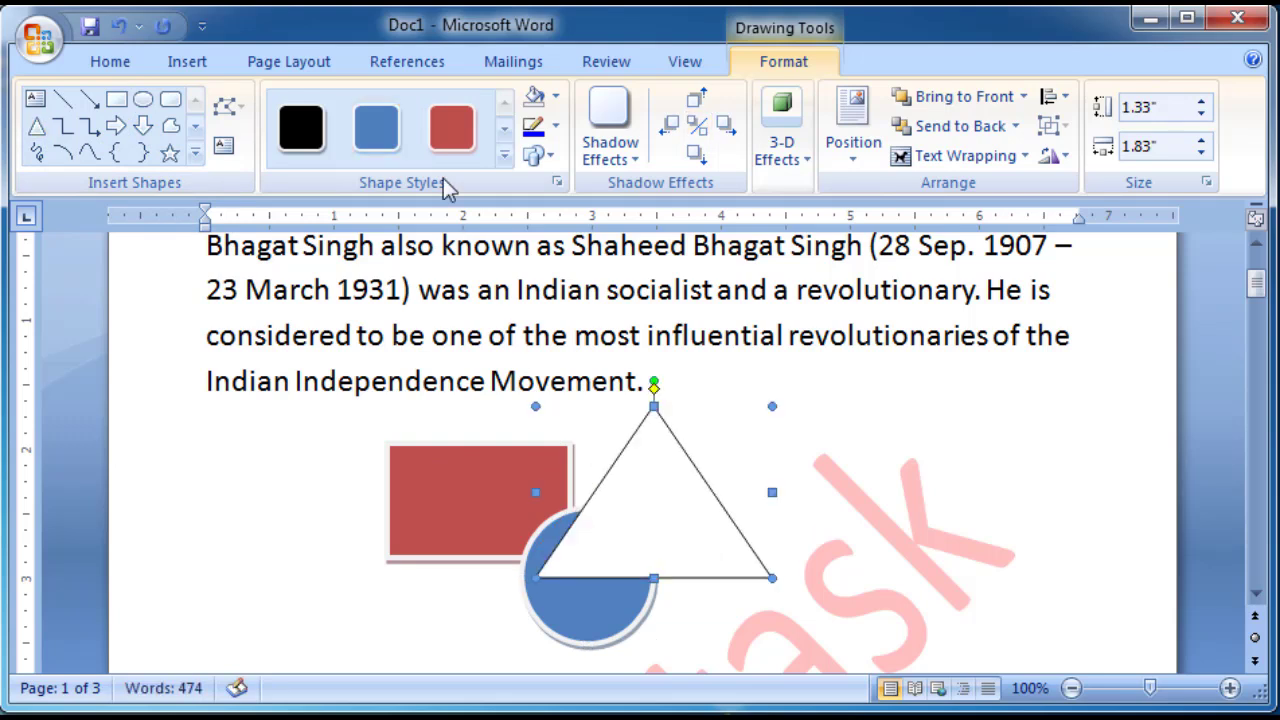
pyautogui.click(303, 130)
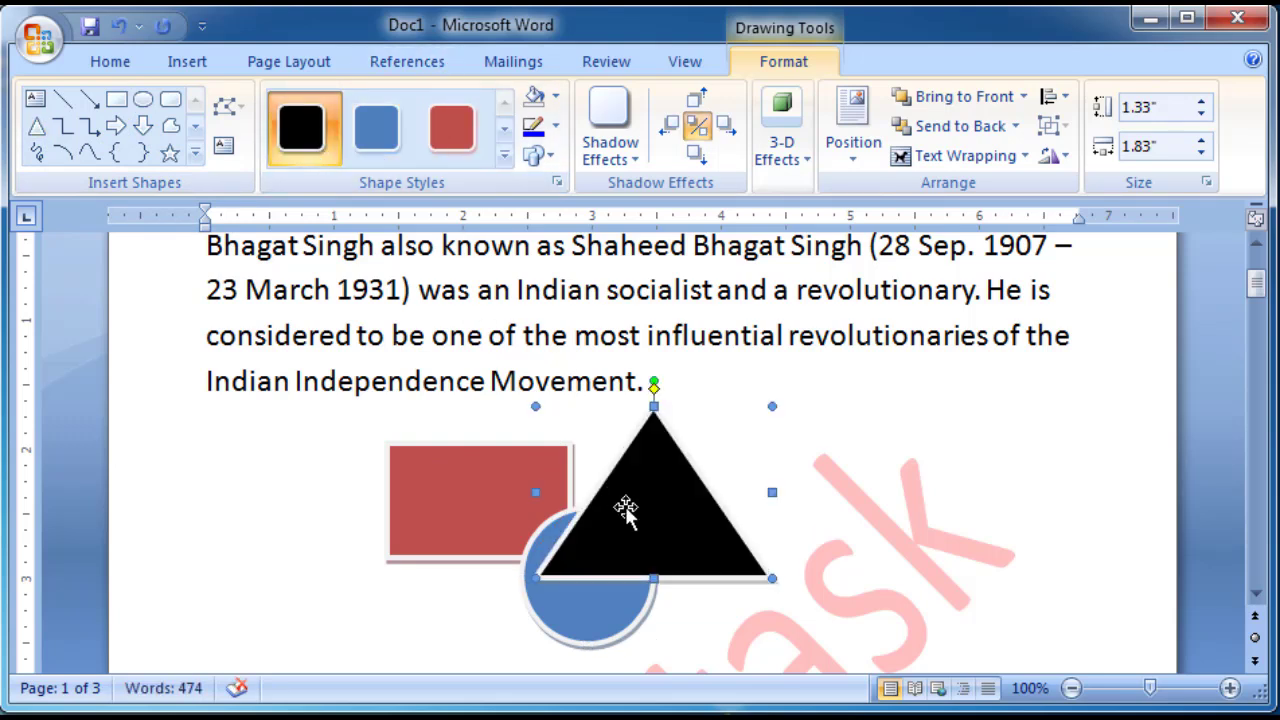
pyautogui.moveTo(577, 486)
pyautogui.mouseDown()
pyautogui.moveTo(604, 452)
pyautogui.moveTo(605, 467)
pyautogui.mouseUp()
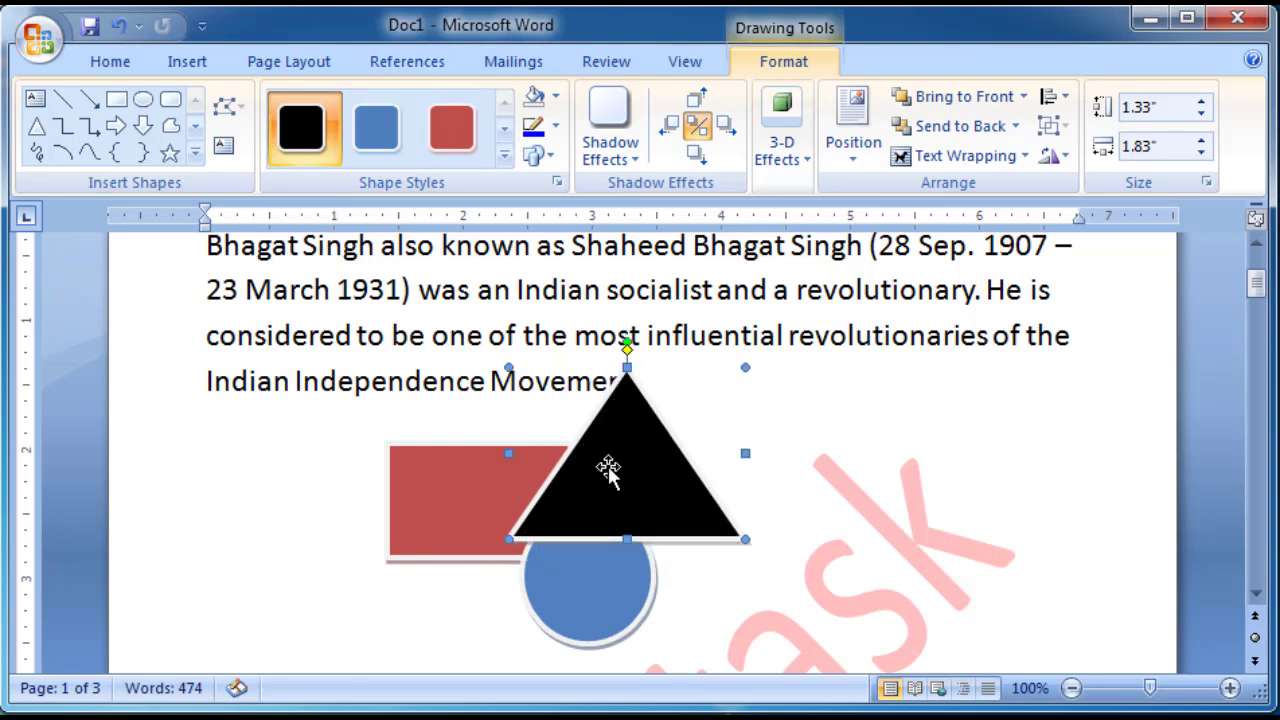
# - Move the triangle back below the paragraph and drag the red rectangle up onto the text
pyautogui.click(292, 68)
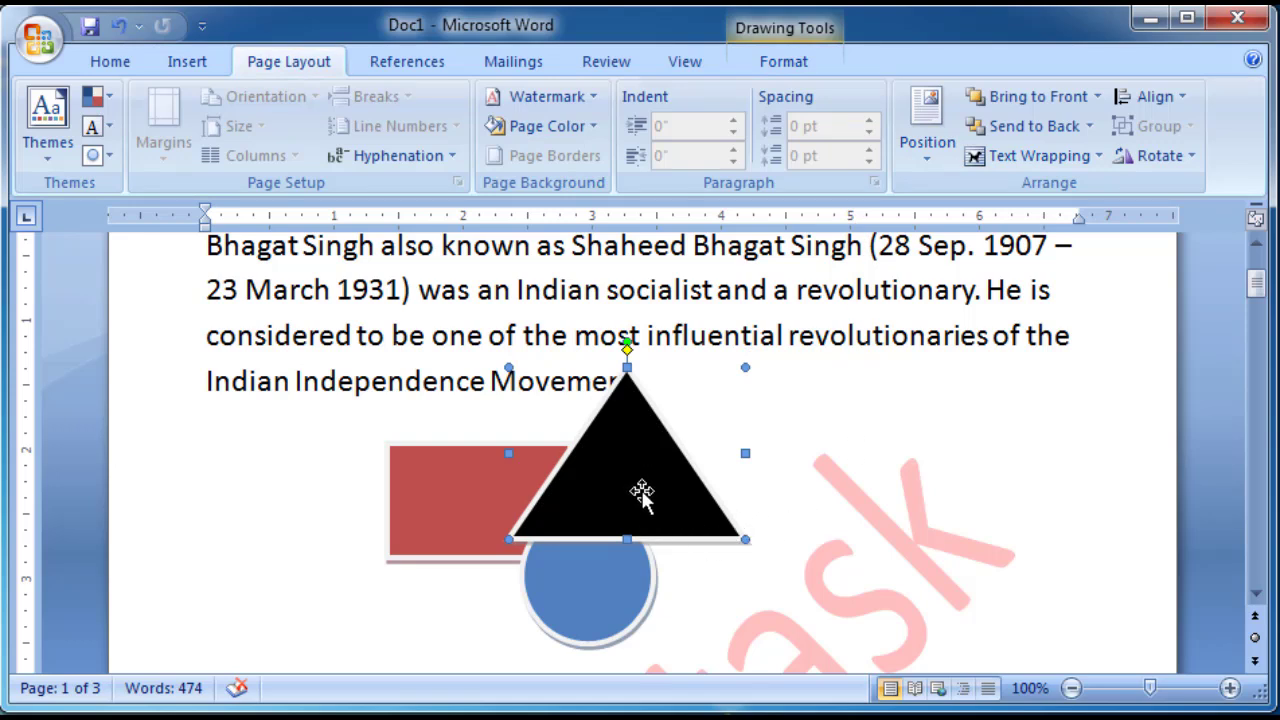
pyautogui.moveTo(678, 369); pyautogui.dragTo(677, 318)
pyautogui.scroll(-1, 675, 533)
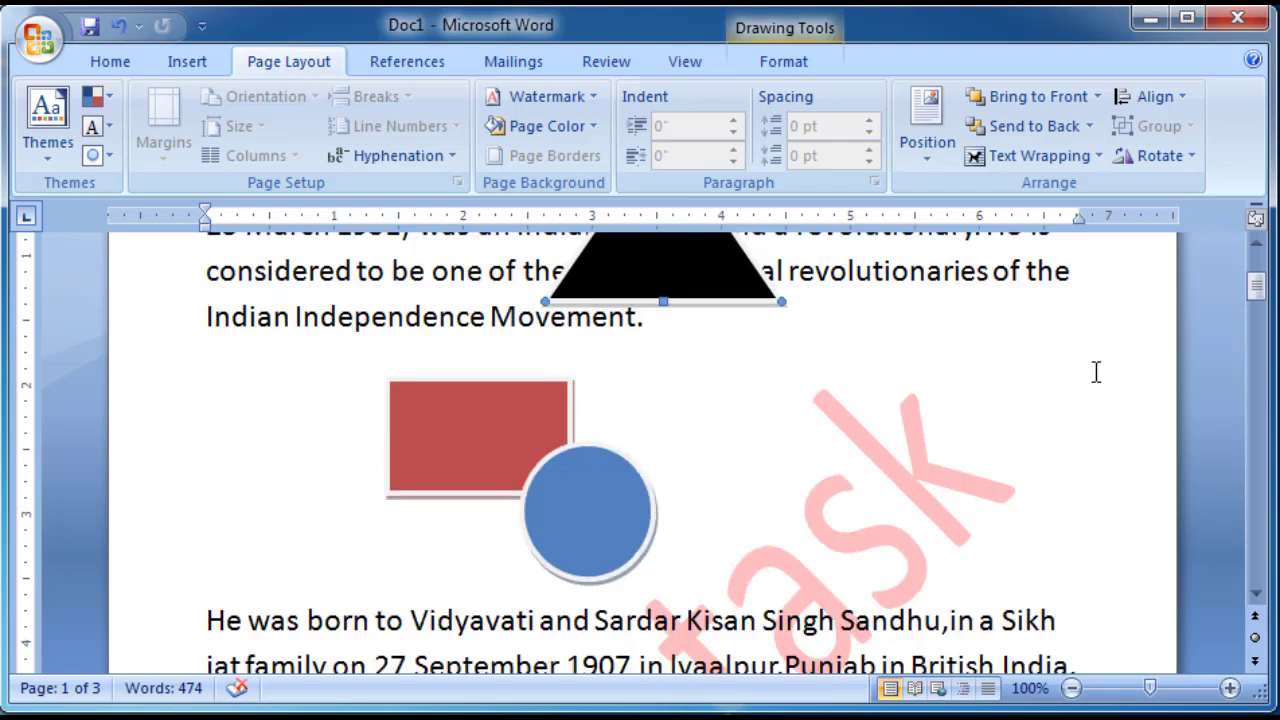
pyautogui.scroll(3, 1258, 250)
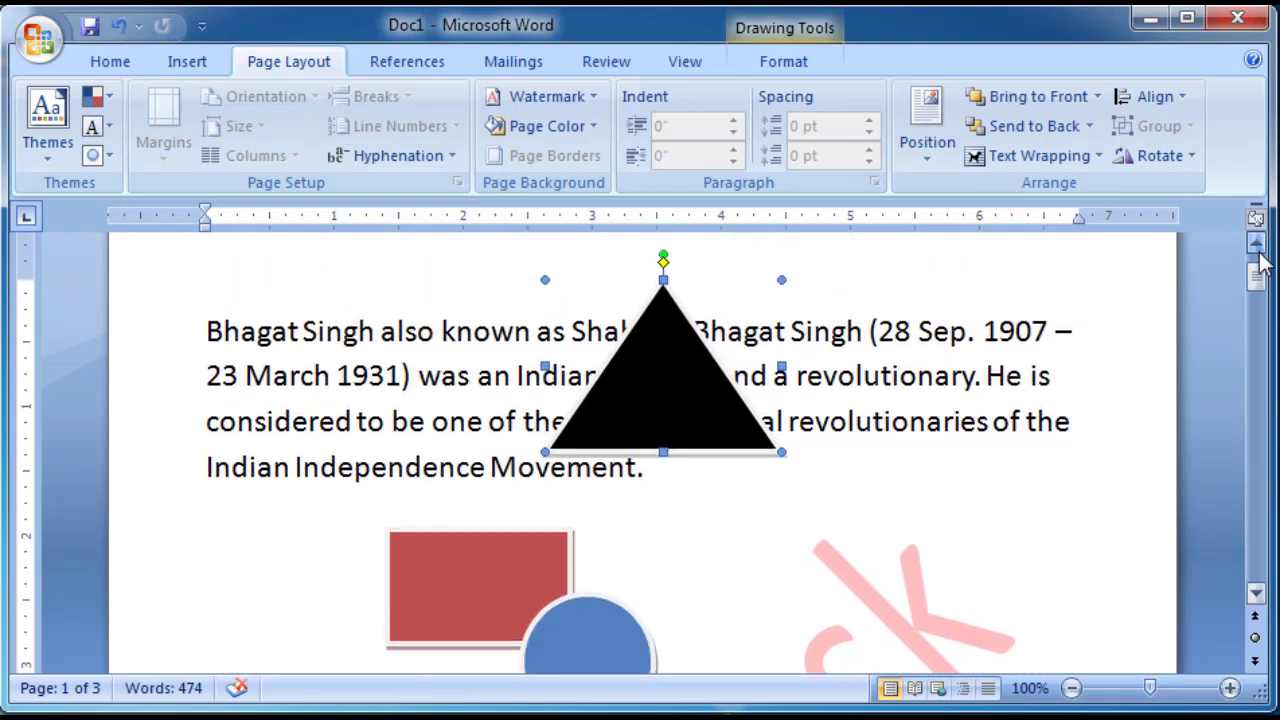
pyautogui.moveTo(588, 418); pyautogui.dragTo(598, 628)
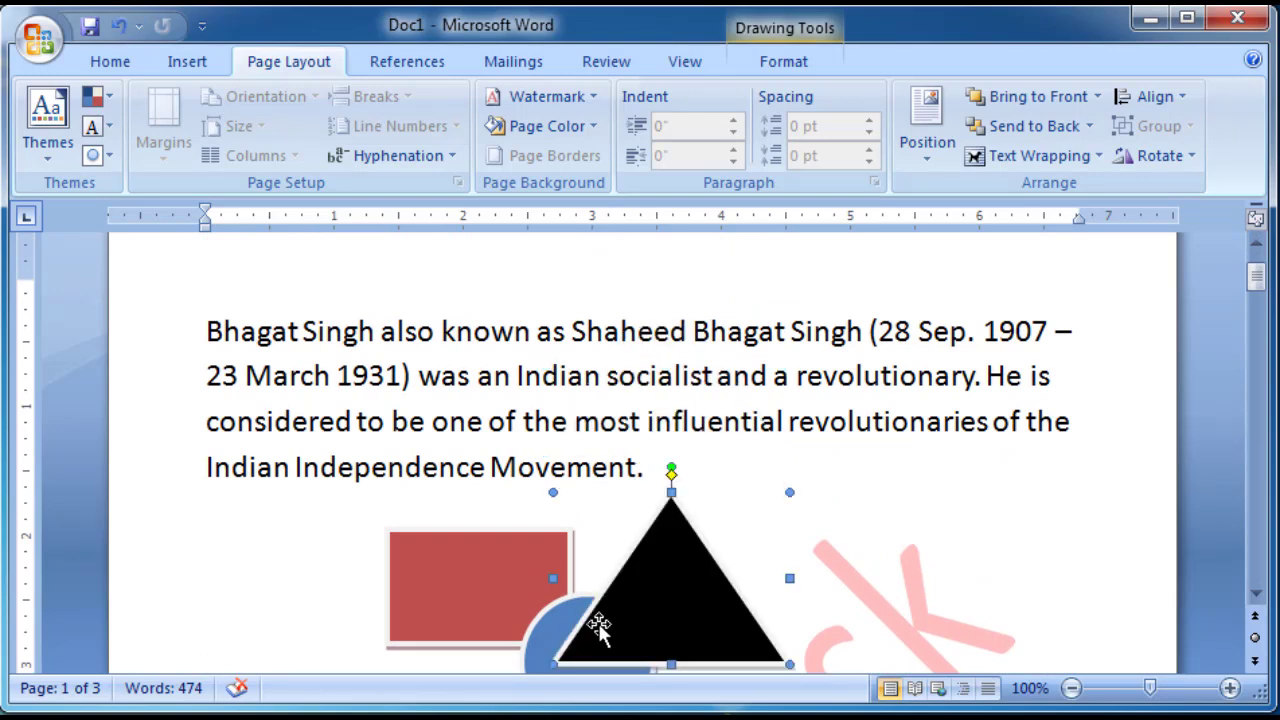
pyautogui.moveTo(506, 588)
pyautogui.mouseDown()
pyautogui.moveTo(514, 425)
pyautogui.moveTo(503, 410)
pyautogui.mouseUp()
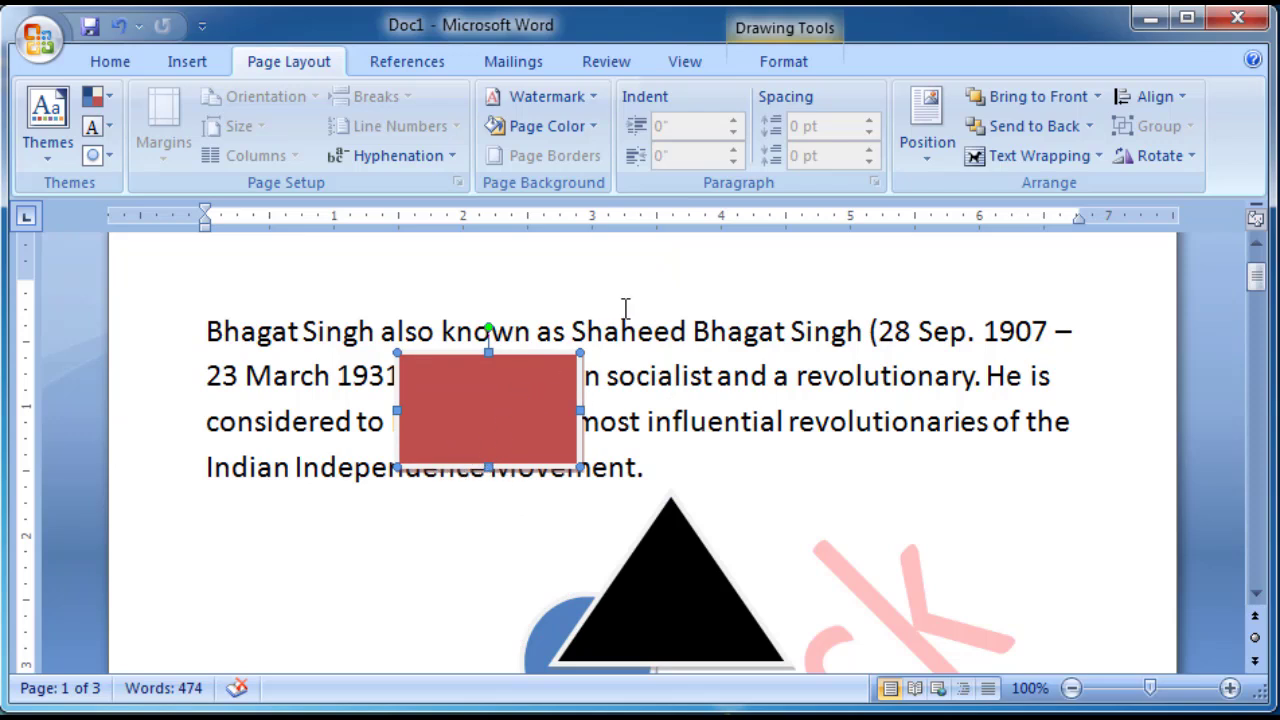
pyautogui.click(918, 155)
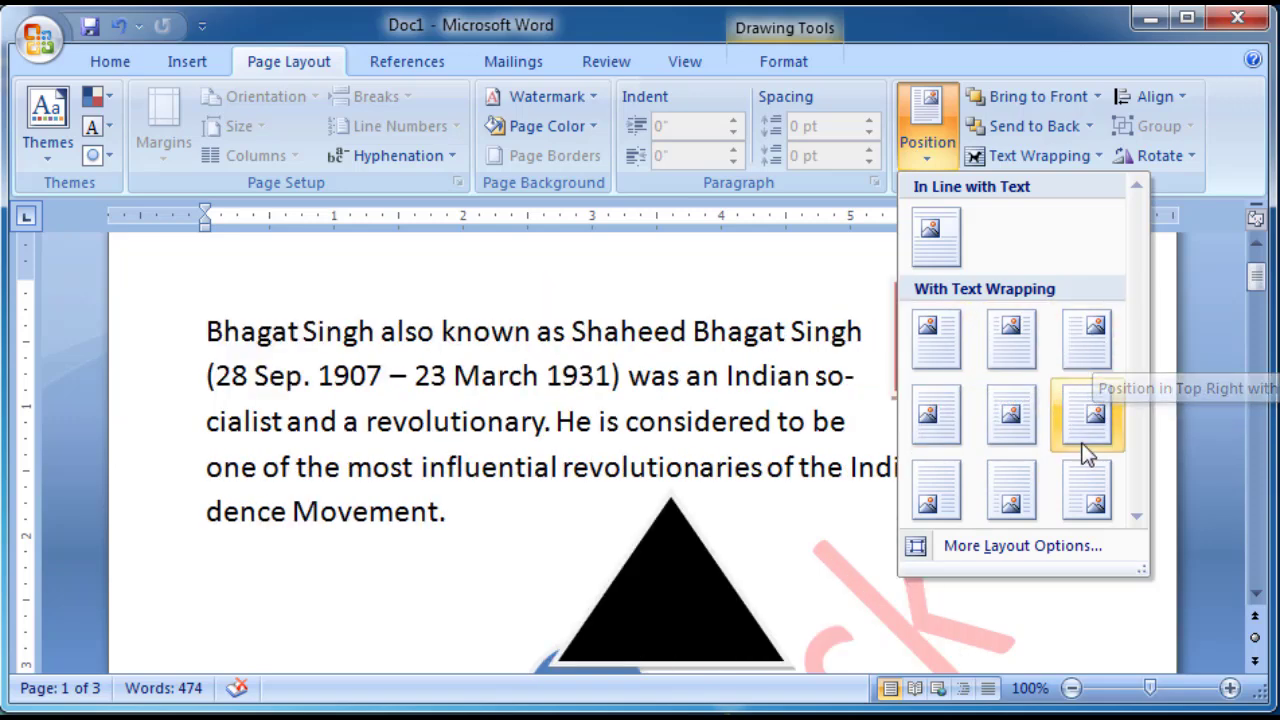
# - Set the rectangle to Behind Text, then In Front of Text, and drag it back beside the circle
pyautogui.click(1033, 160)
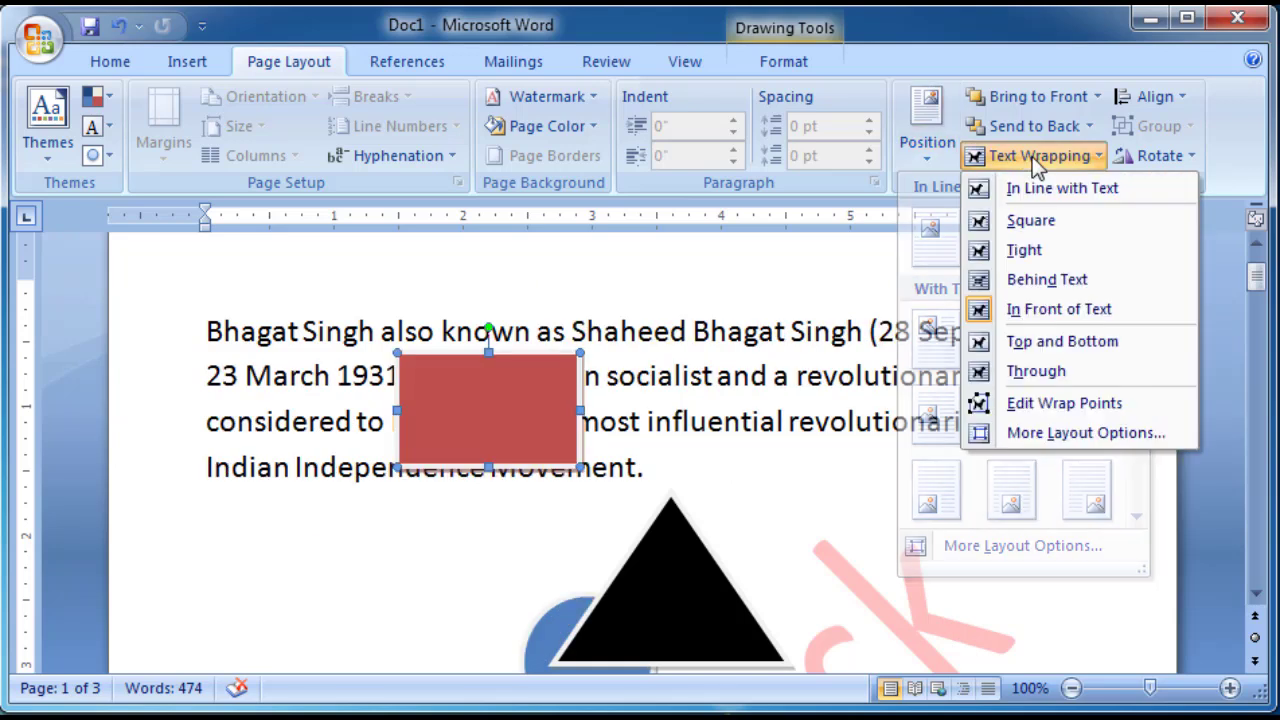
pyautogui.click(1037, 279)
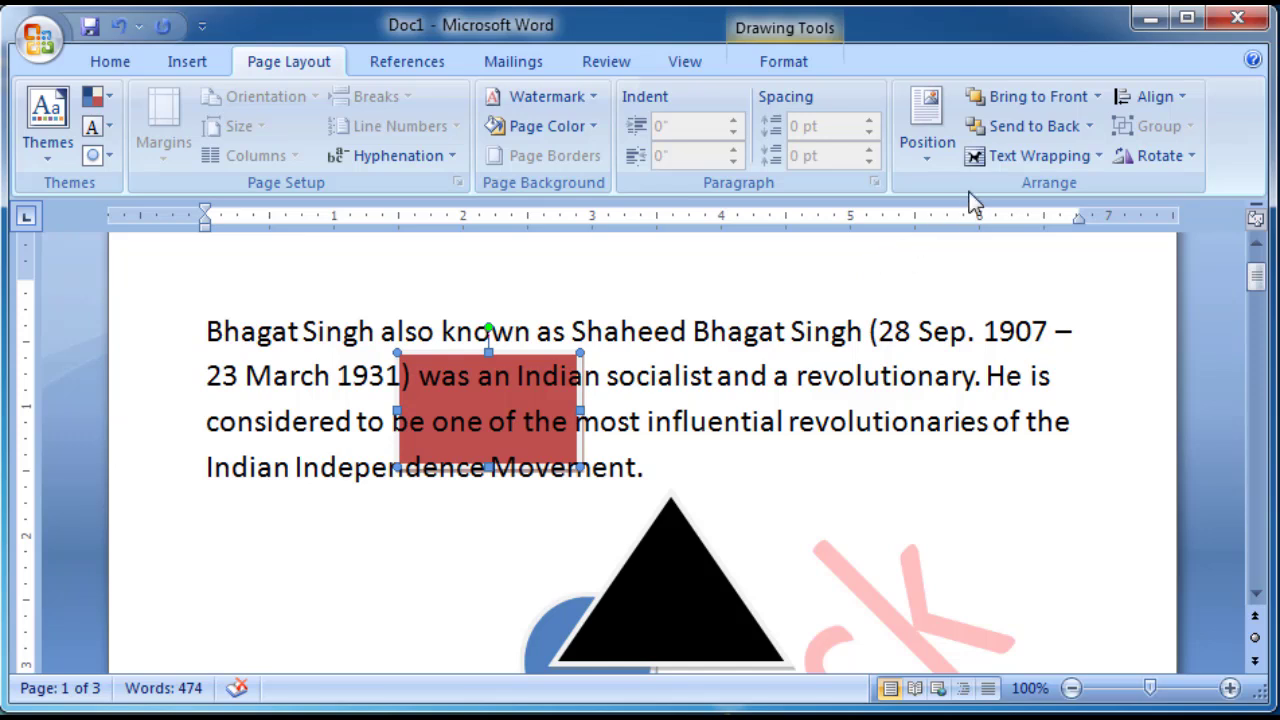
pyautogui.click(990, 155)
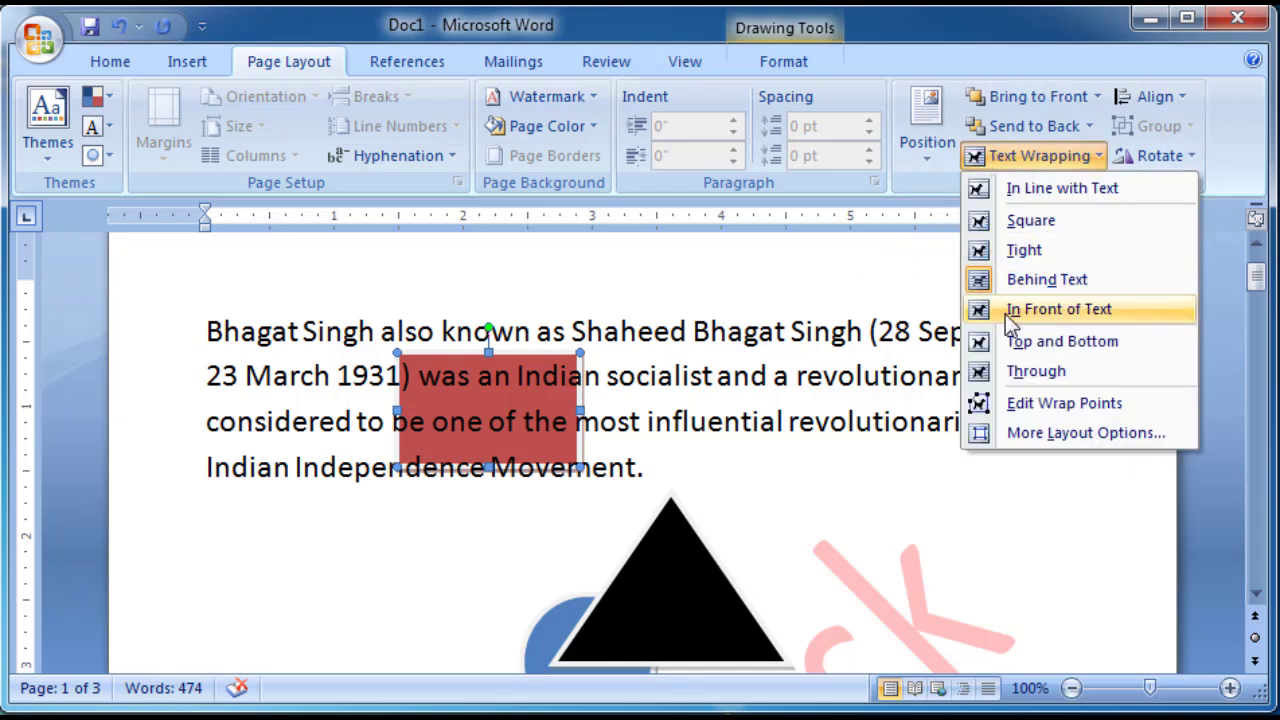
pyautogui.click(1040, 309)
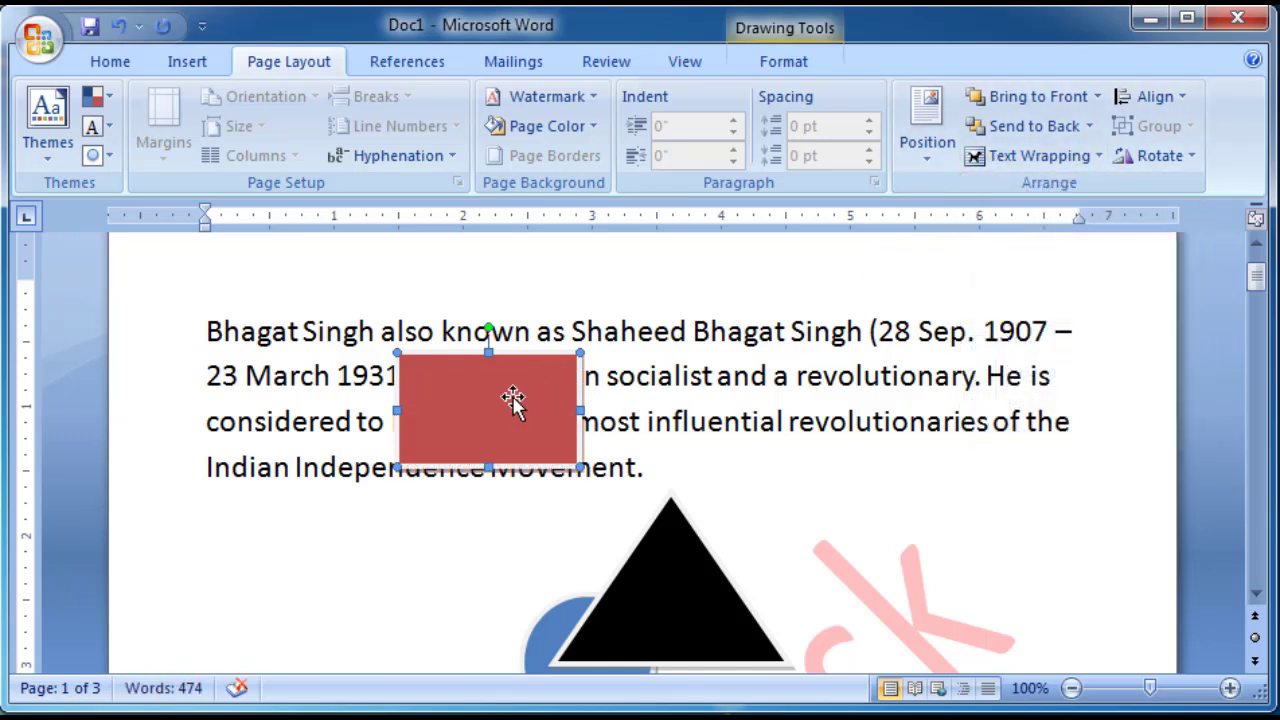
pyautogui.moveTo(511, 398)
pyautogui.mouseDown()
pyautogui.moveTo(418, 625)
pyautogui.moveTo(491, 585)
pyautogui.moveTo(499, 595)
pyautogui.mouseUp()
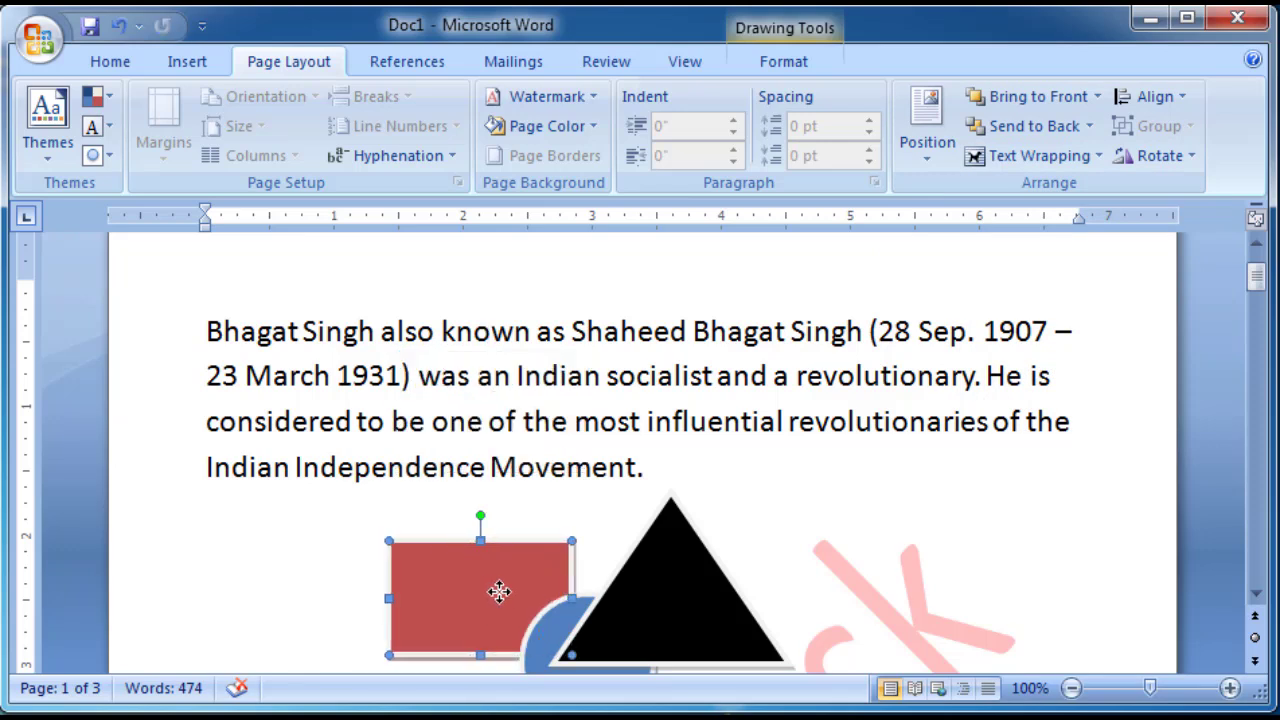
pyautogui.scroll(-1, 600, 497)
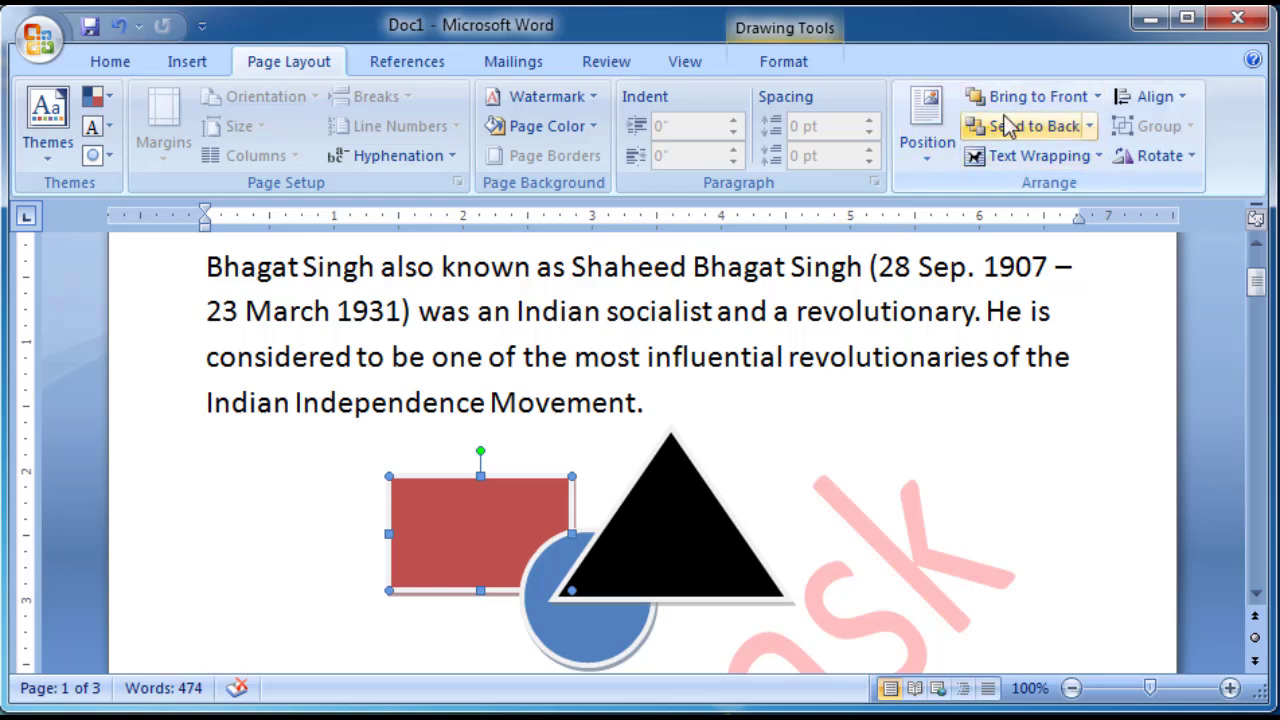
# - Shift the rectangle right over the circle, bring it to front, then send it to back
pyautogui.click(934, 150)
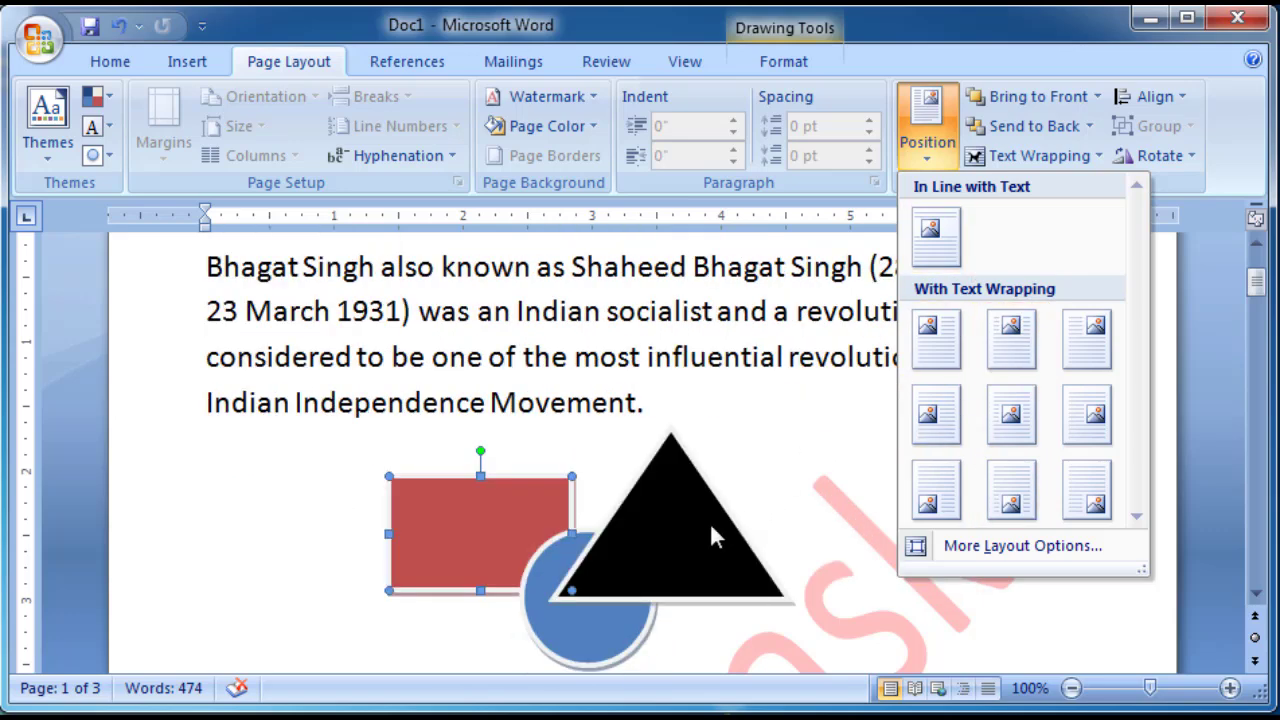
pyautogui.click(500, 543)
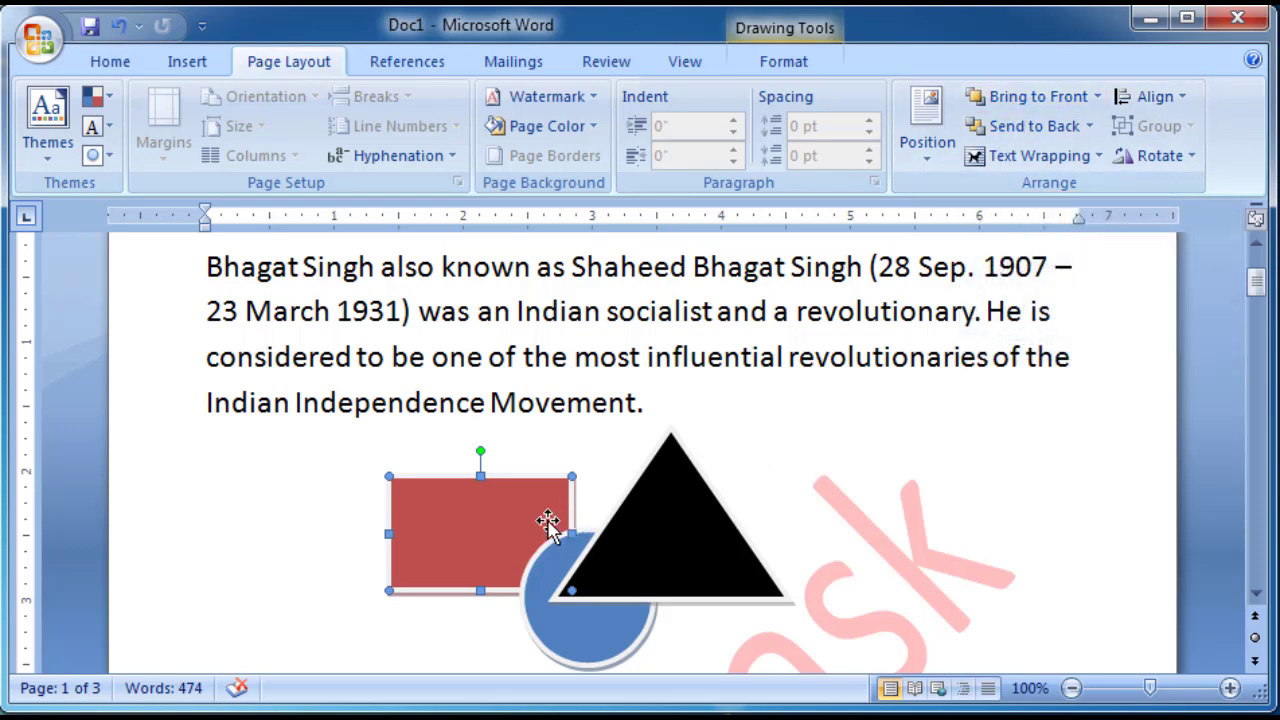
pyautogui.moveTo(512, 517); pyautogui.dragTo(551, 517)
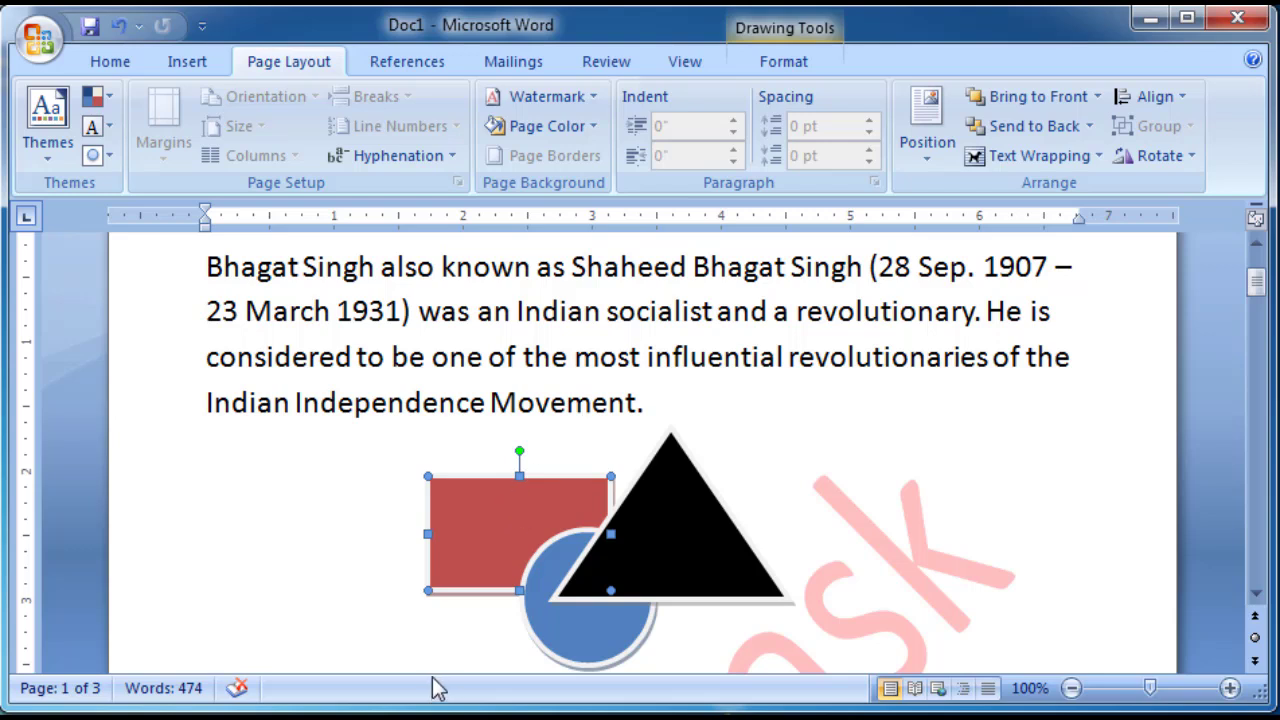
pyautogui.click(1016, 106)
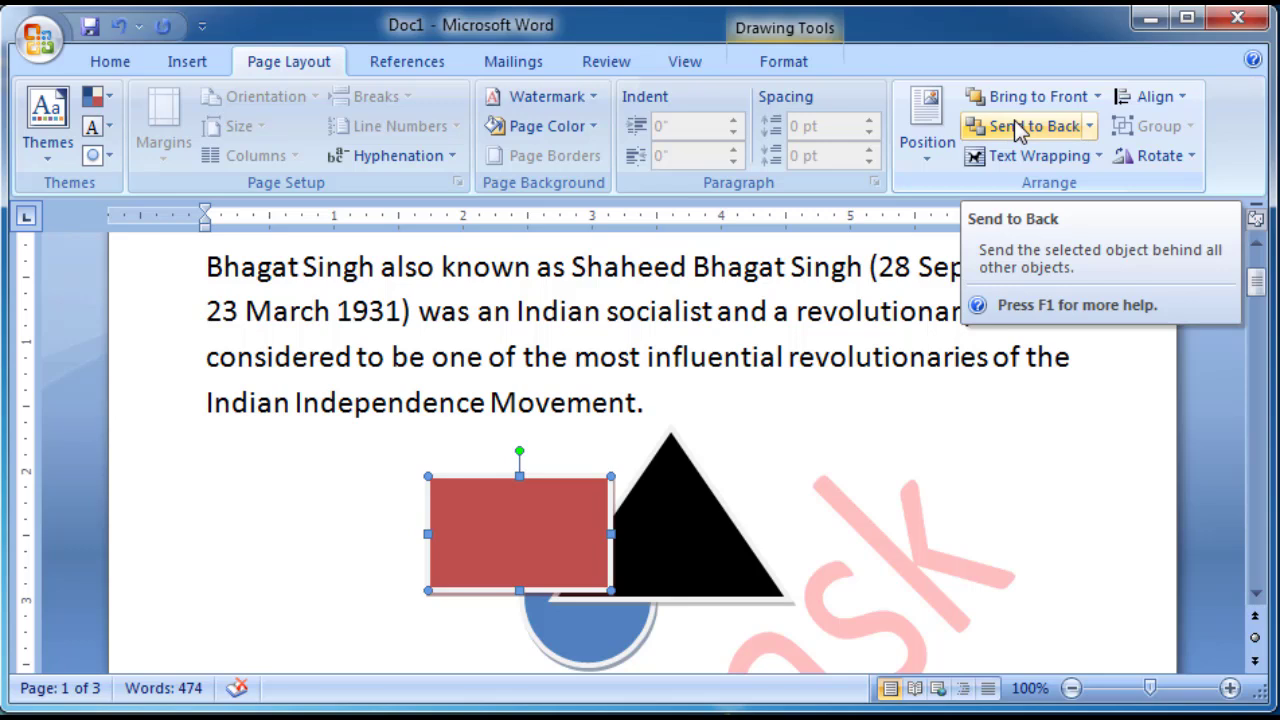
pyautogui.click(1018, 133)
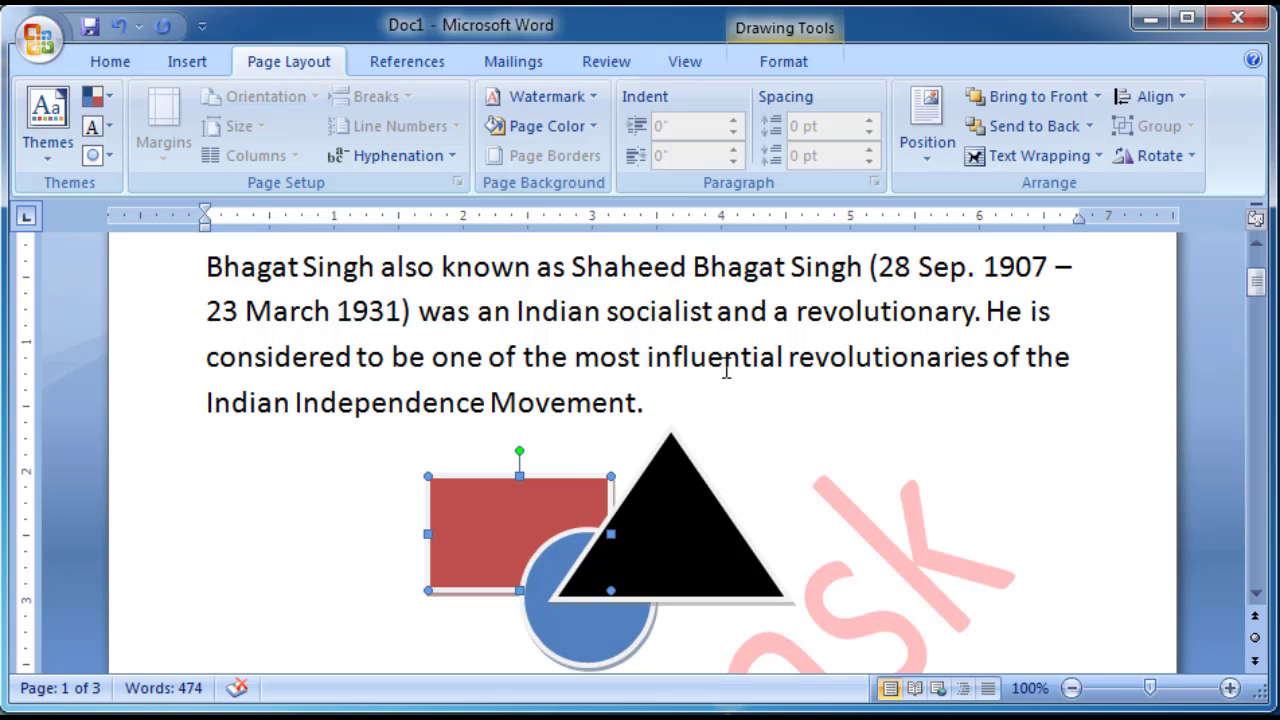
# - Bring the rectangle forward two layers, above the circle and then above the triangle
pyautogui.click(1098, 97)
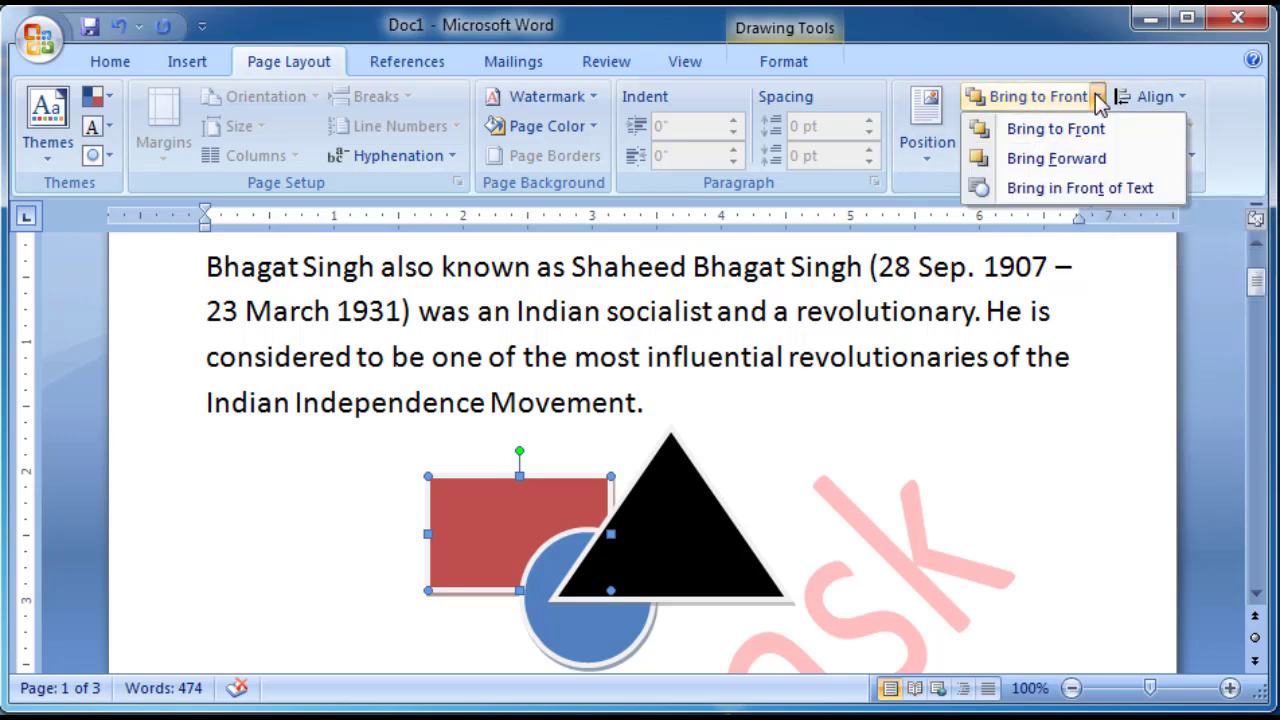
pyautogui.click(1067, 164)
pyautogui.click(1067, 164)
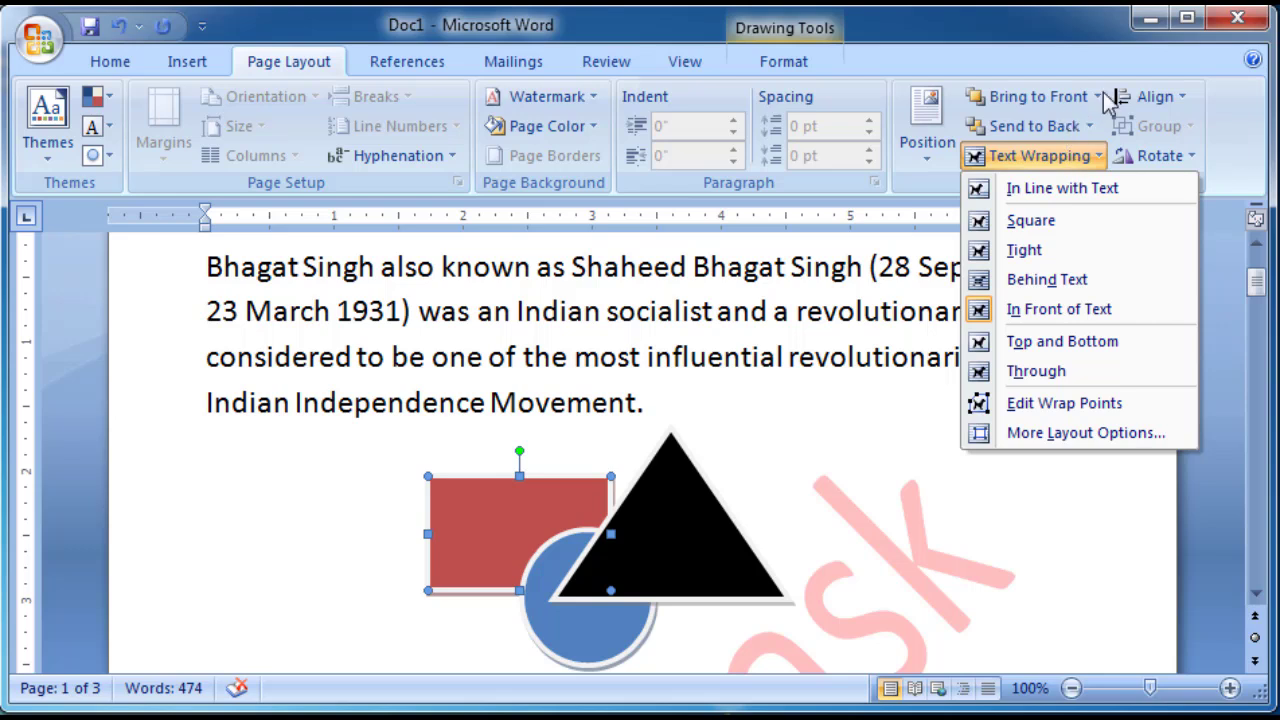
pyautogui.click(1100, 96)
pyautogui.click(1095, 156)
pyautogui.click(1095, 156)
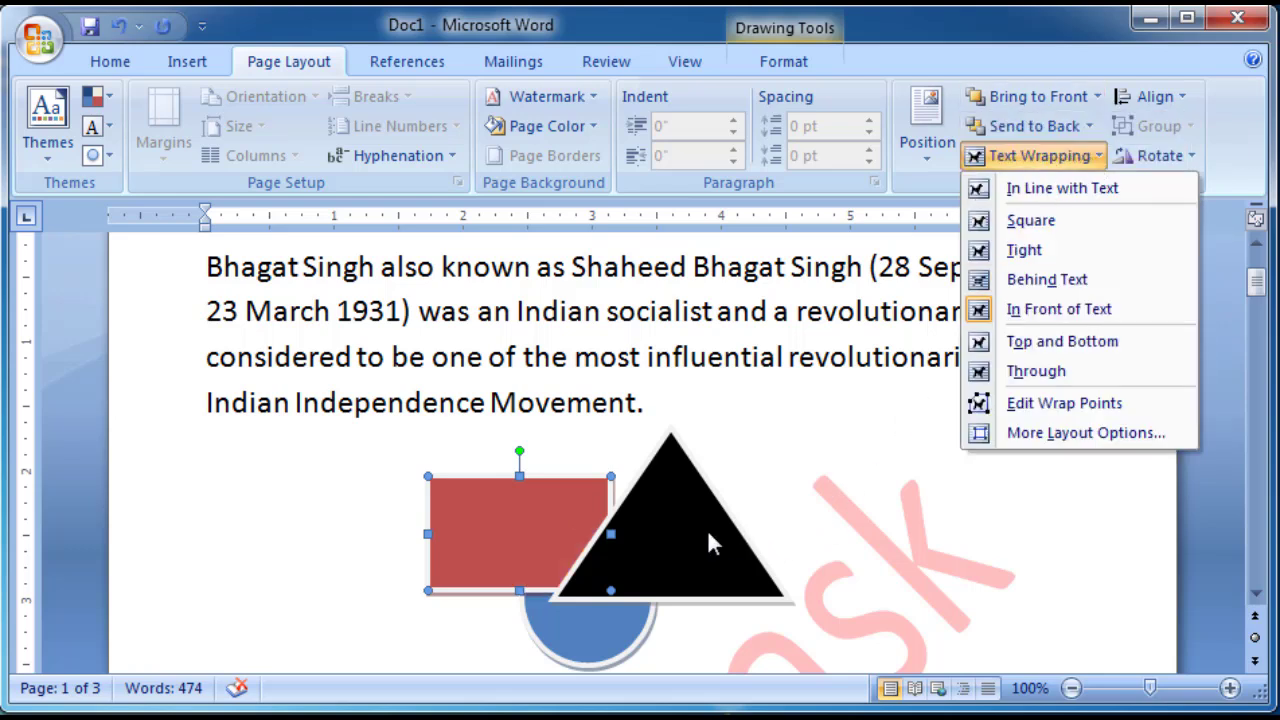
pyautogui.click(1097, 97)
pyautogui.click(1077, 163)
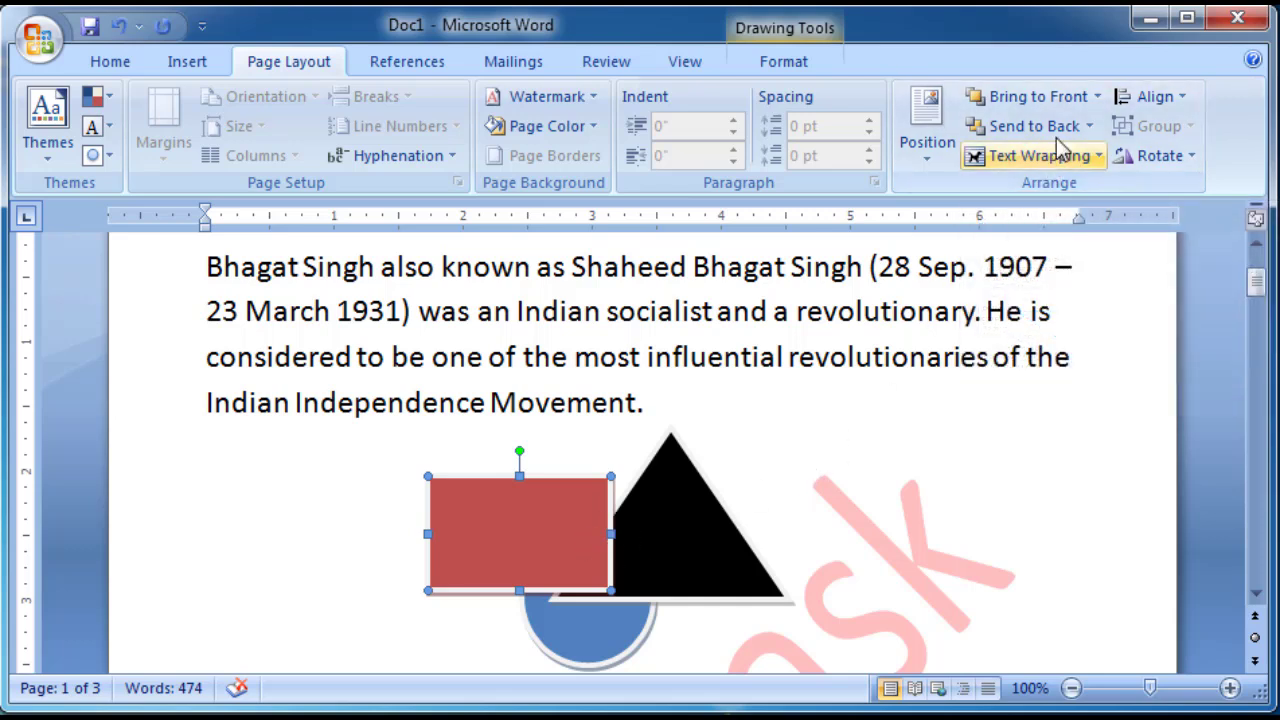
# - Send the rectangle backward twice behind the triangle and circle, then drag the triangle onto the paragraph
pyautogui.click(1089, 126)
pyautogui.click(1090, 190)
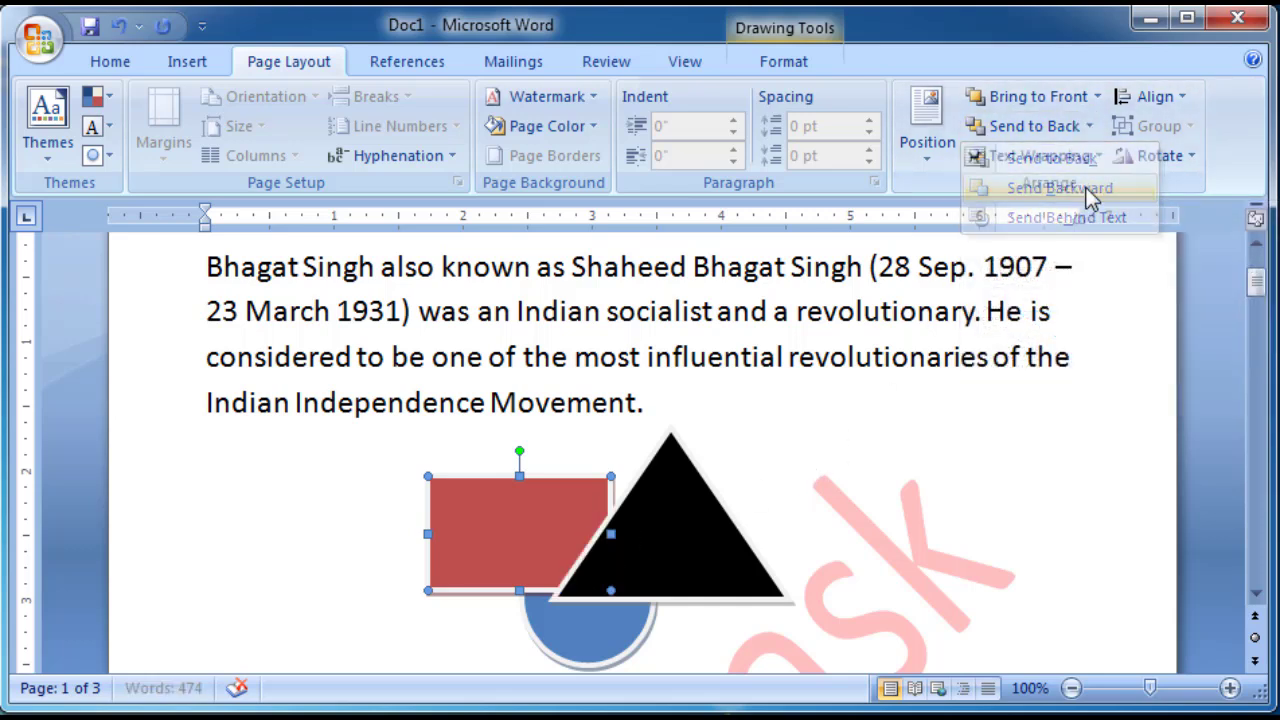
pyautogui.click(1089, 127)
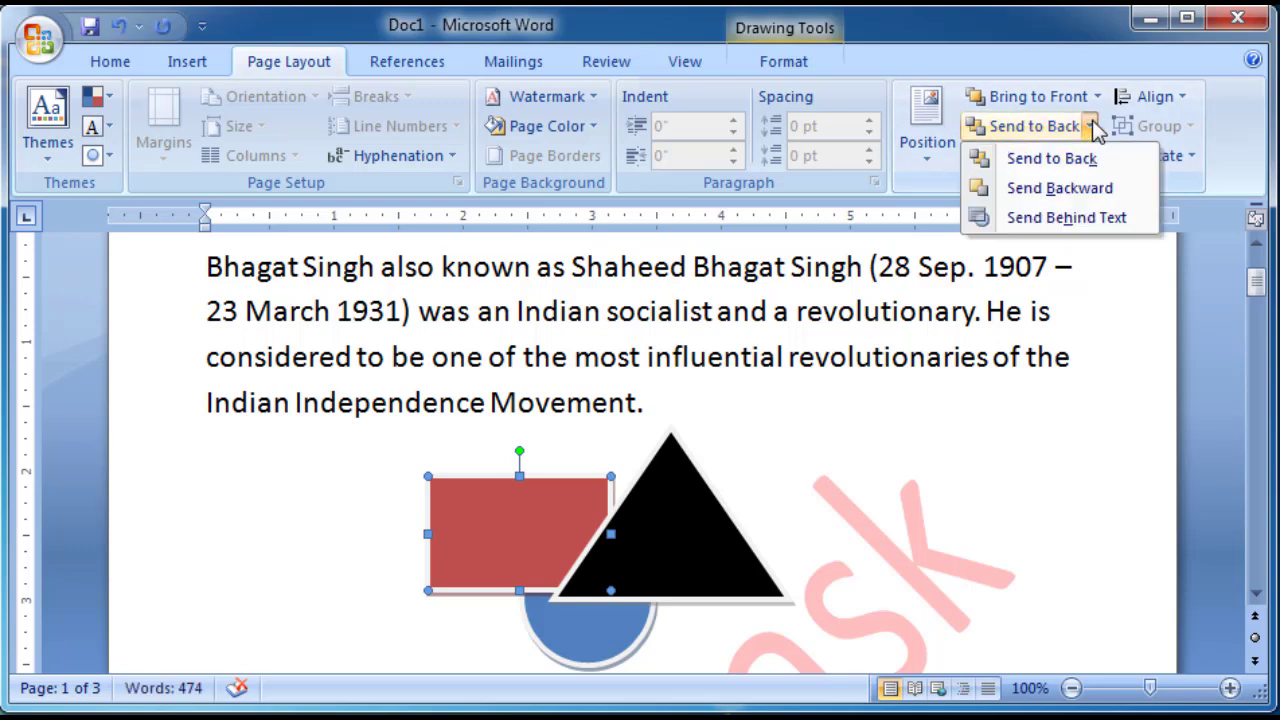
pyautogui.click(1090, 190)
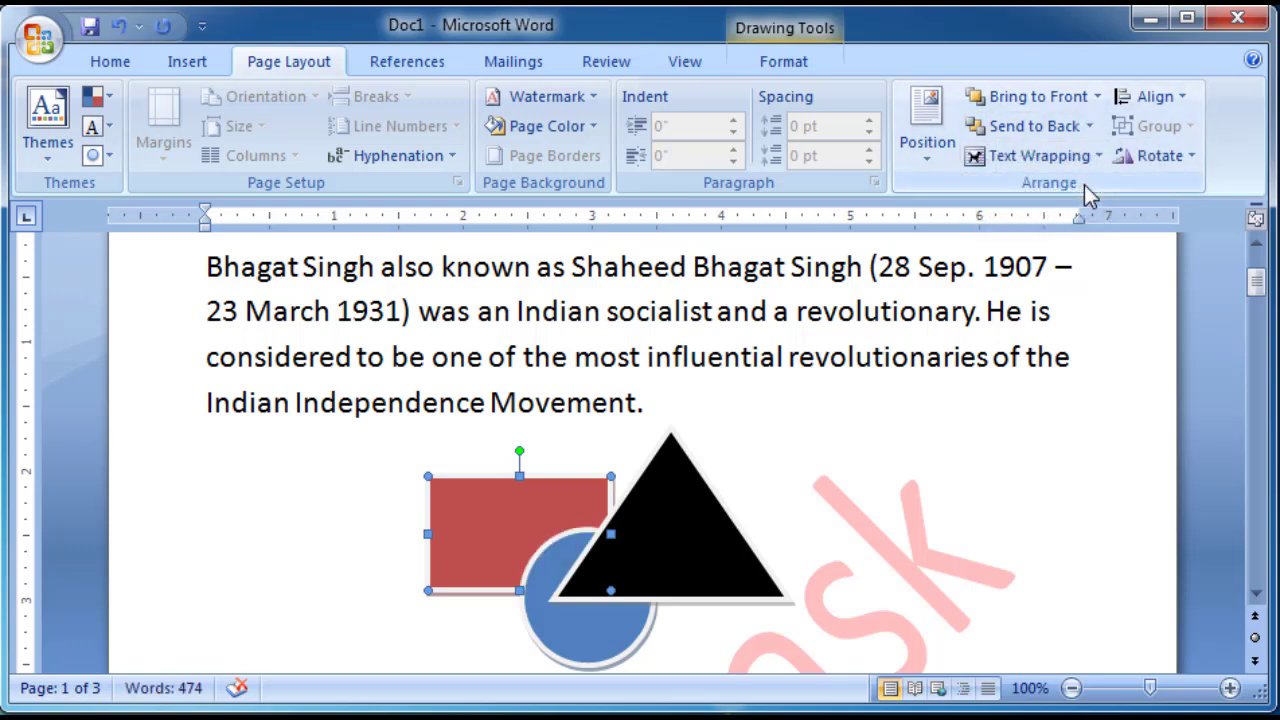
pyautogui.click(1098, 96)
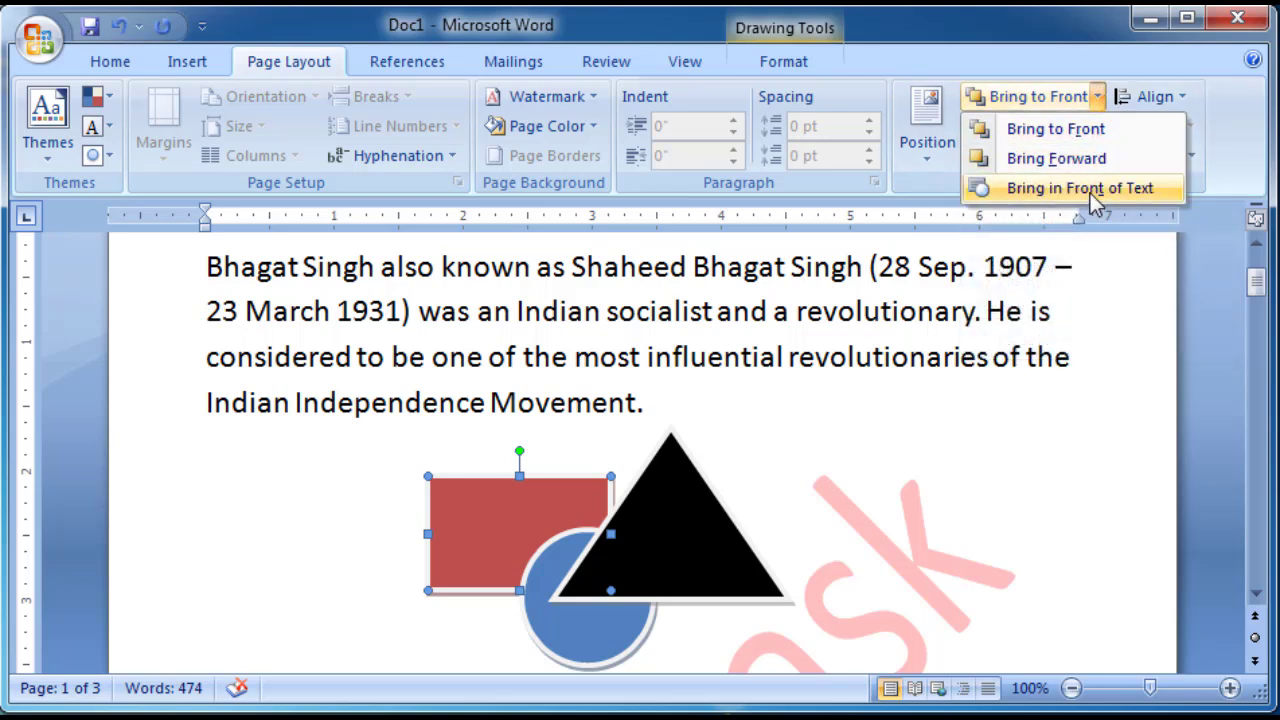
pyautogui.click(661, 554)
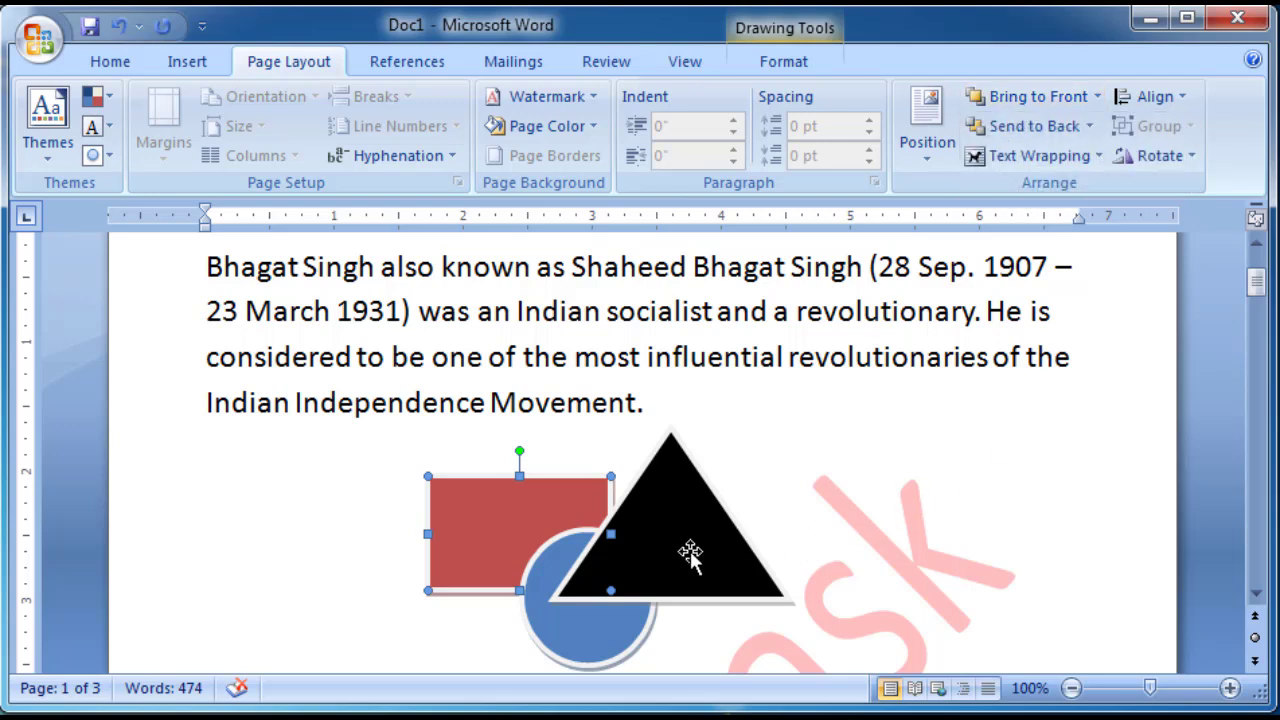
pyautogui.moveTo(690, 552); pyautogui.dragTo(665, 380)
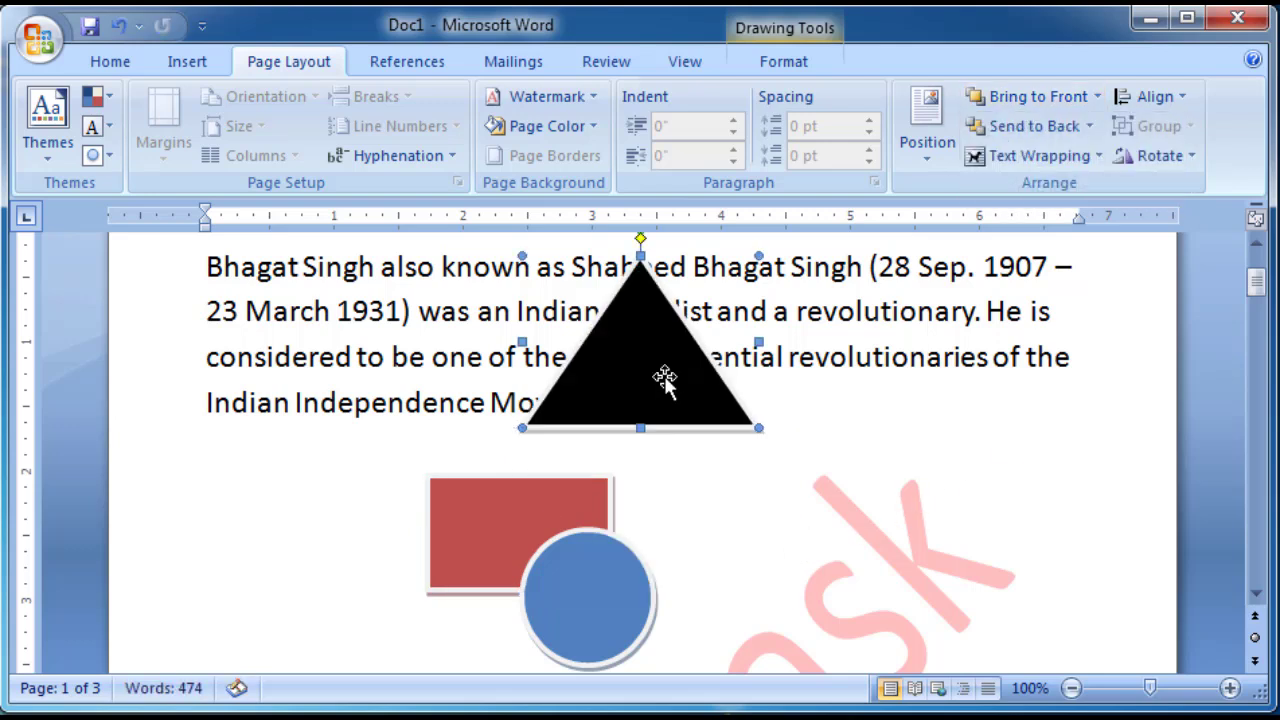
# - Try Tight, Square, Tight and In Line with Text wrapping on the triangle
pyautogui.click(1030, 157)
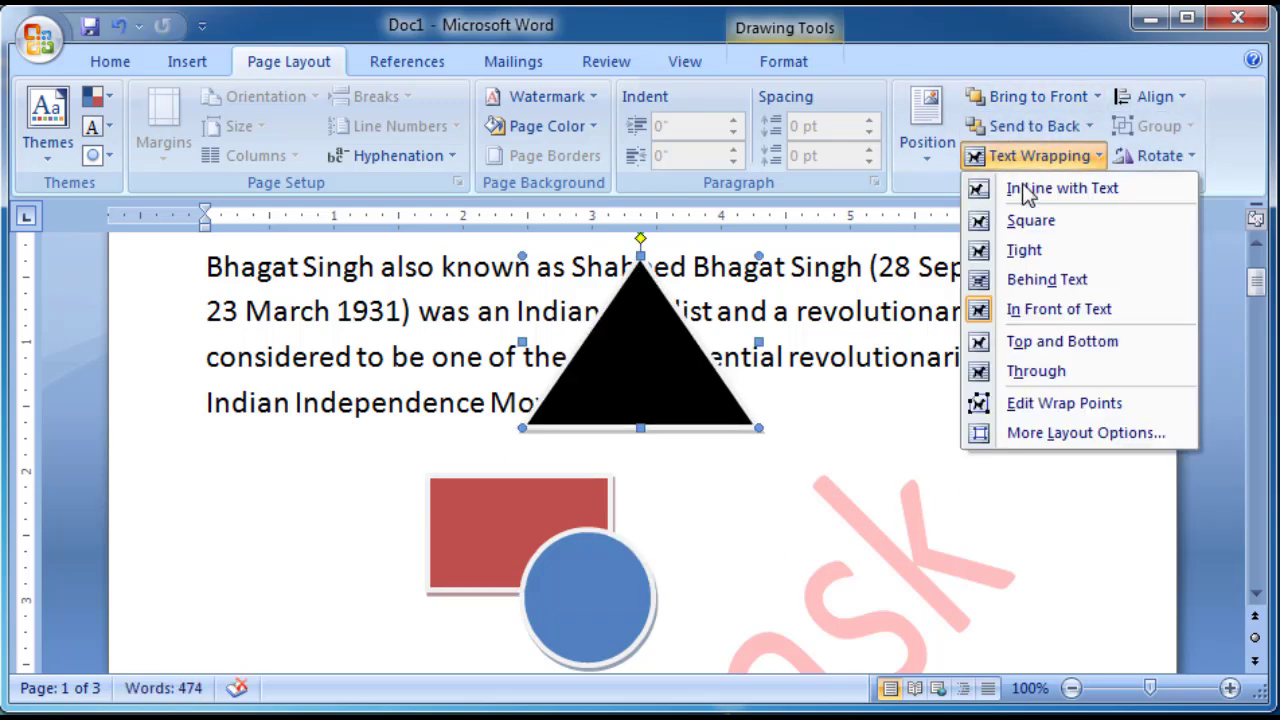
pyautogui.click(1026, 252)
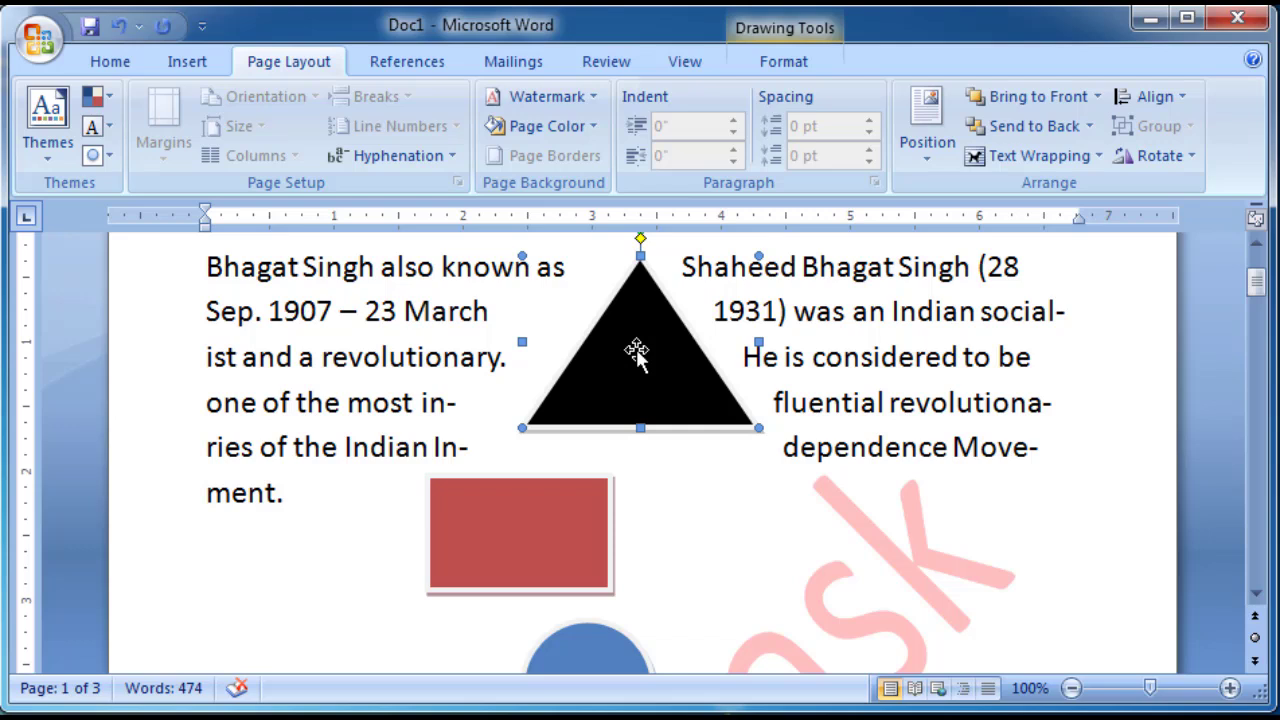
pyautogui.click(985, 157)
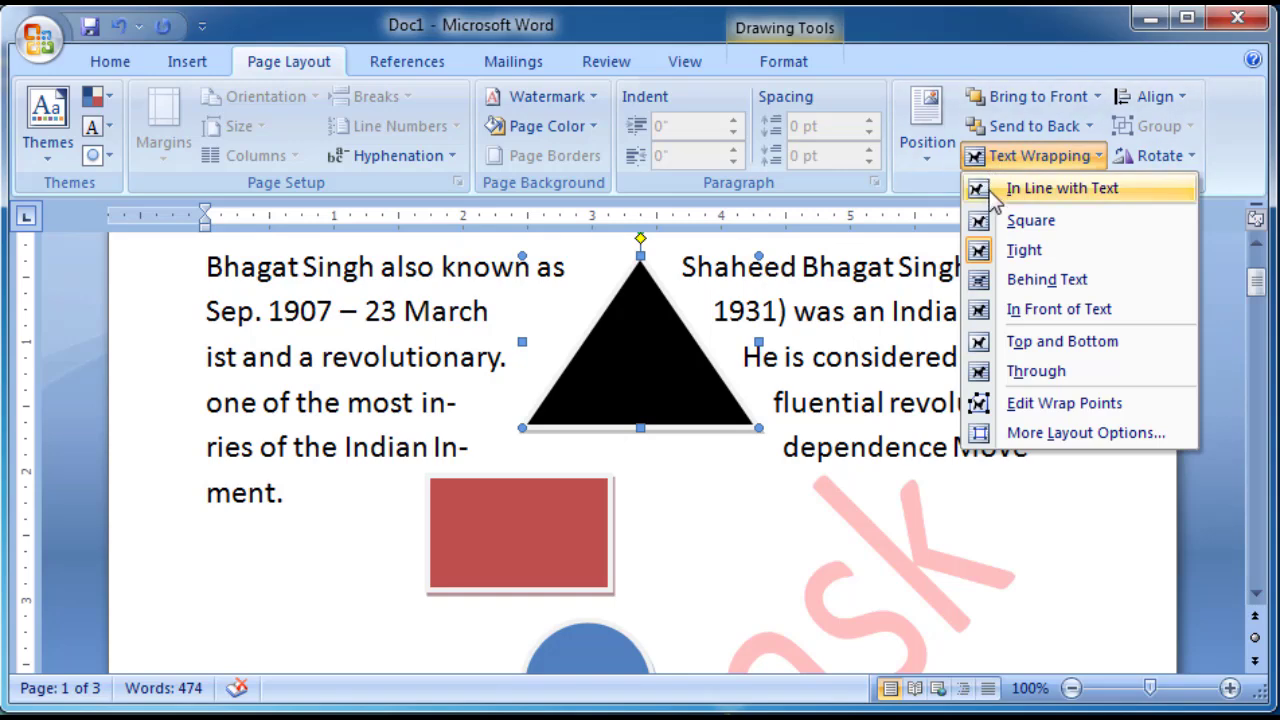
pyautogui.click(999, 222)
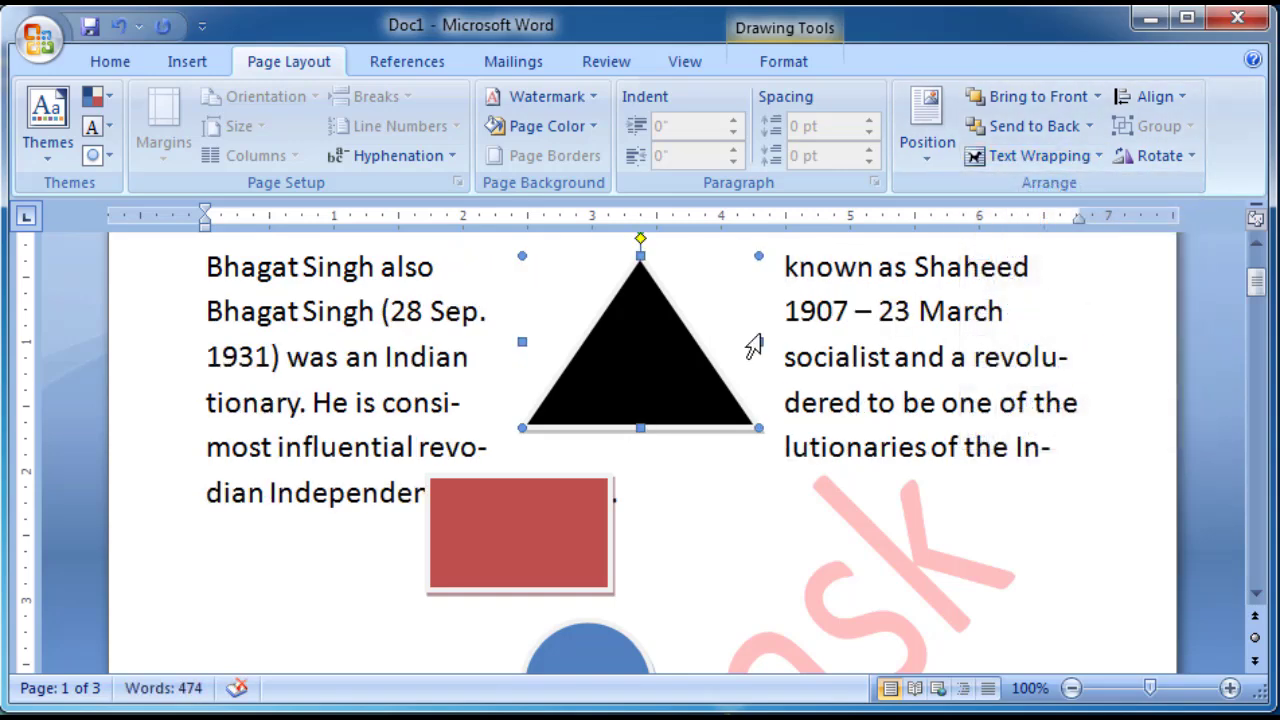
pyautogui.scroll(-1, 751, 350)
pyautogui.scroll(2, 748, 368)
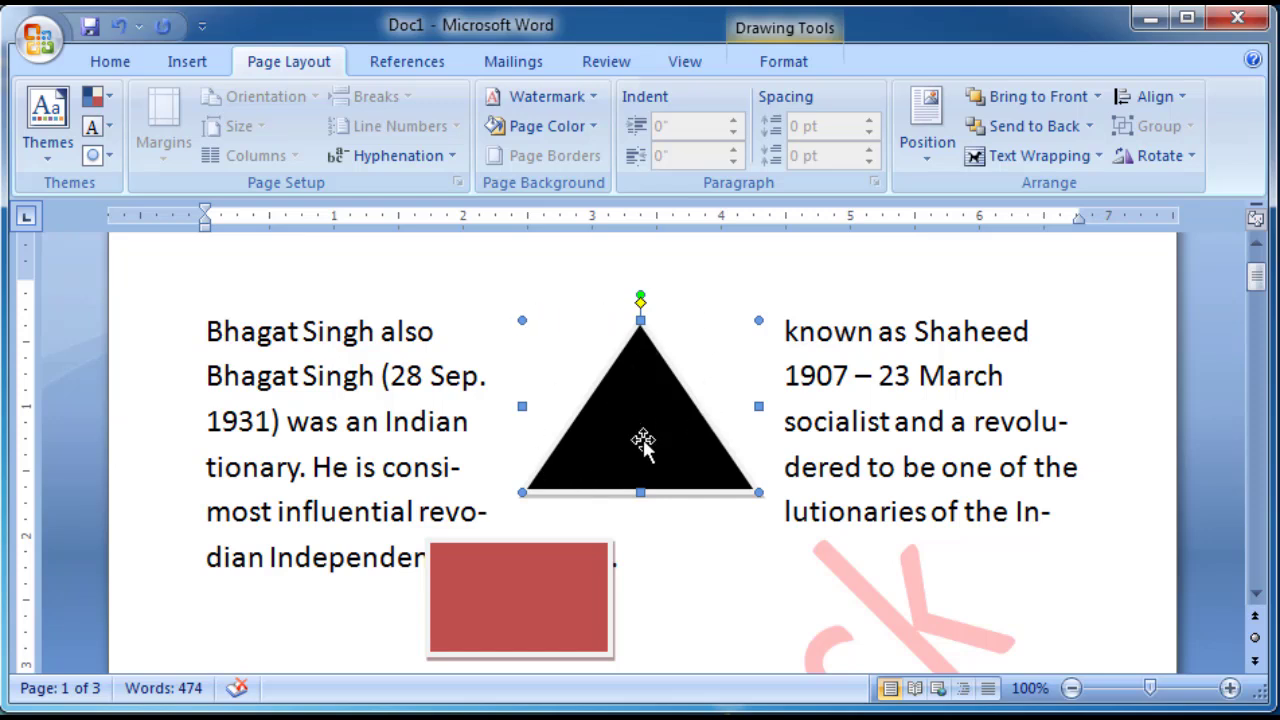
pyautogui.click(1000, 156)
pyautogui.click(1030, 251)
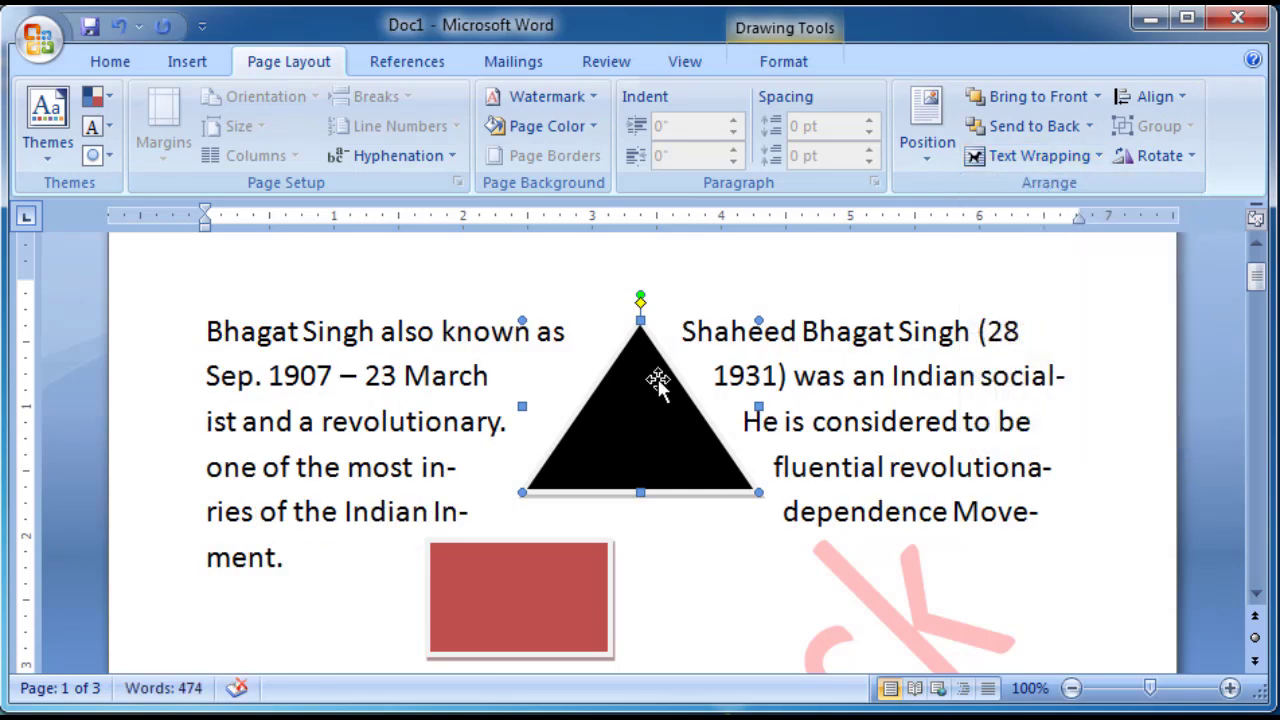
pyautogui.click(1030, 156)
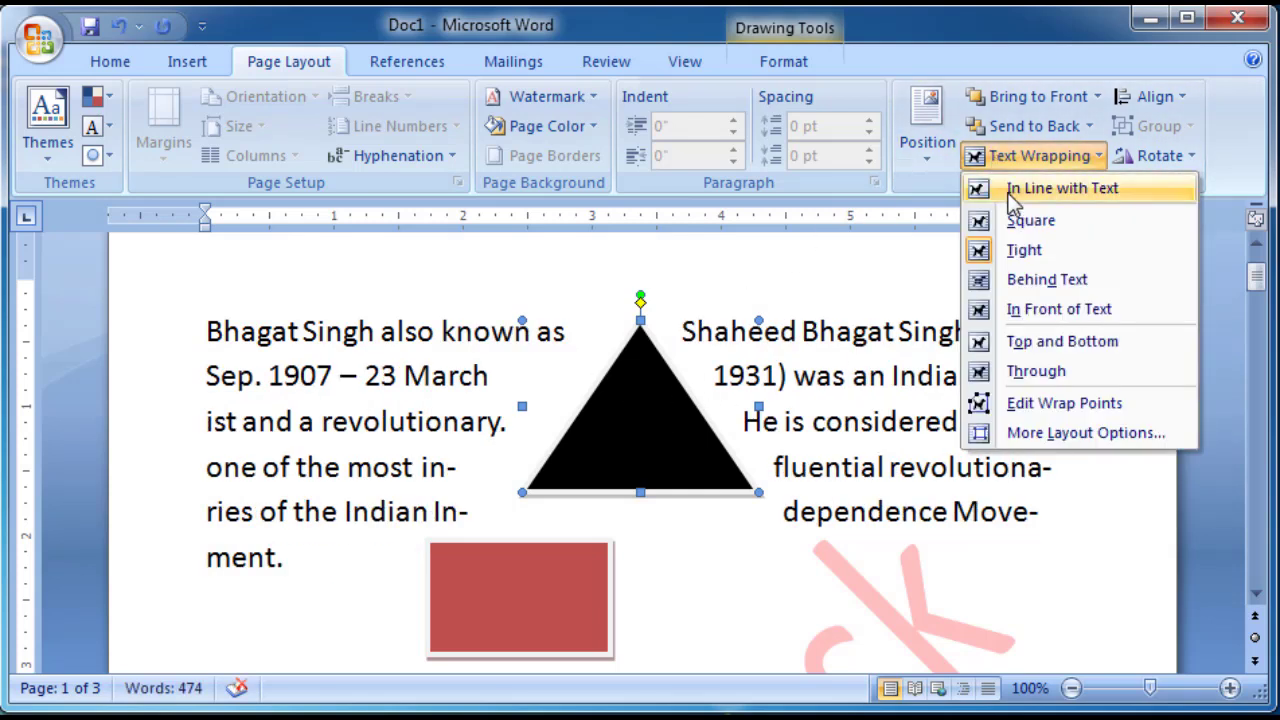
pyautogui.click(1008, 193)
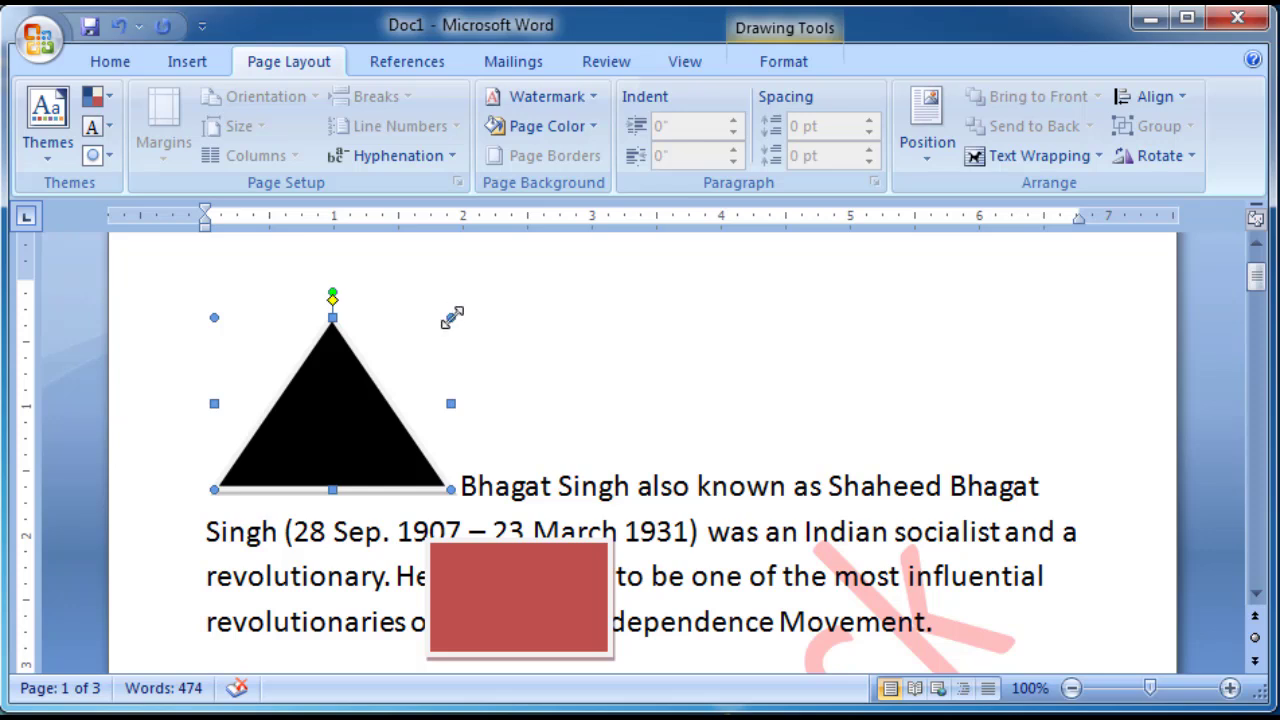
# - Shrink the triangle smaller and flatter, move it into the text, and set Top and Bottom wrapping
pyautogui.moveTo(451, 316); pyautogui.dragTo(394, 400)
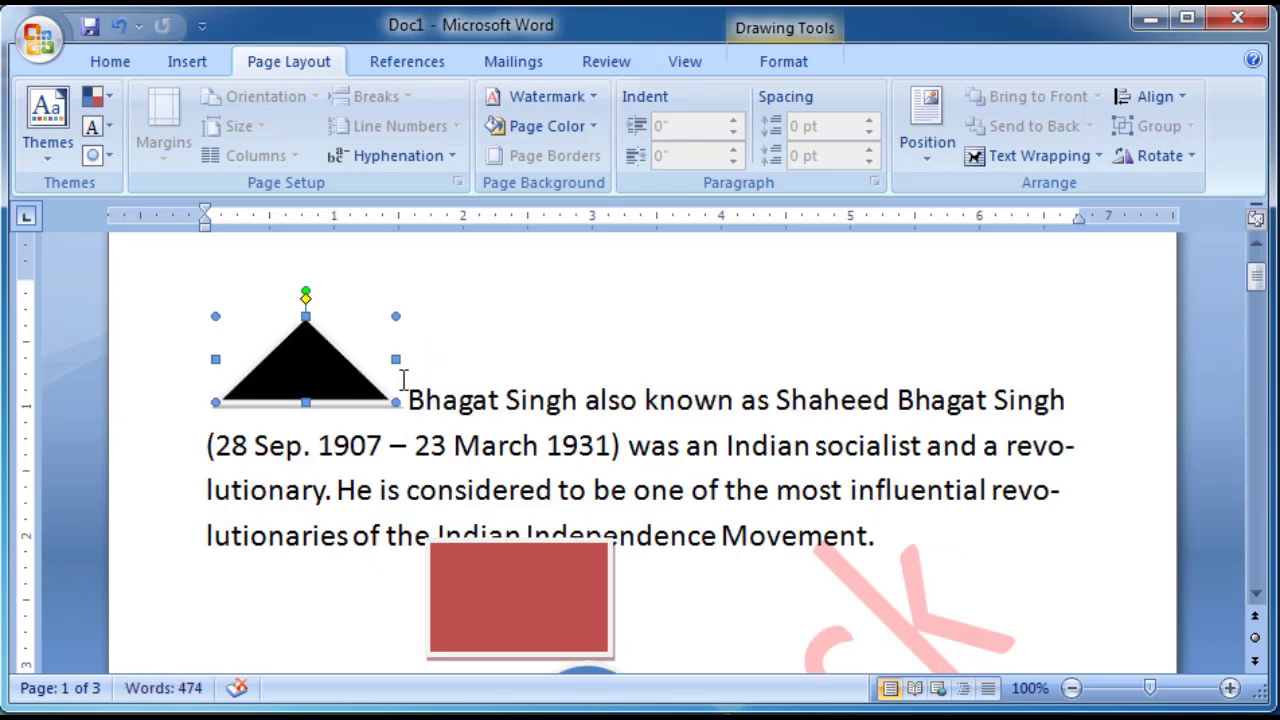
pyautogui.click(458, 399)
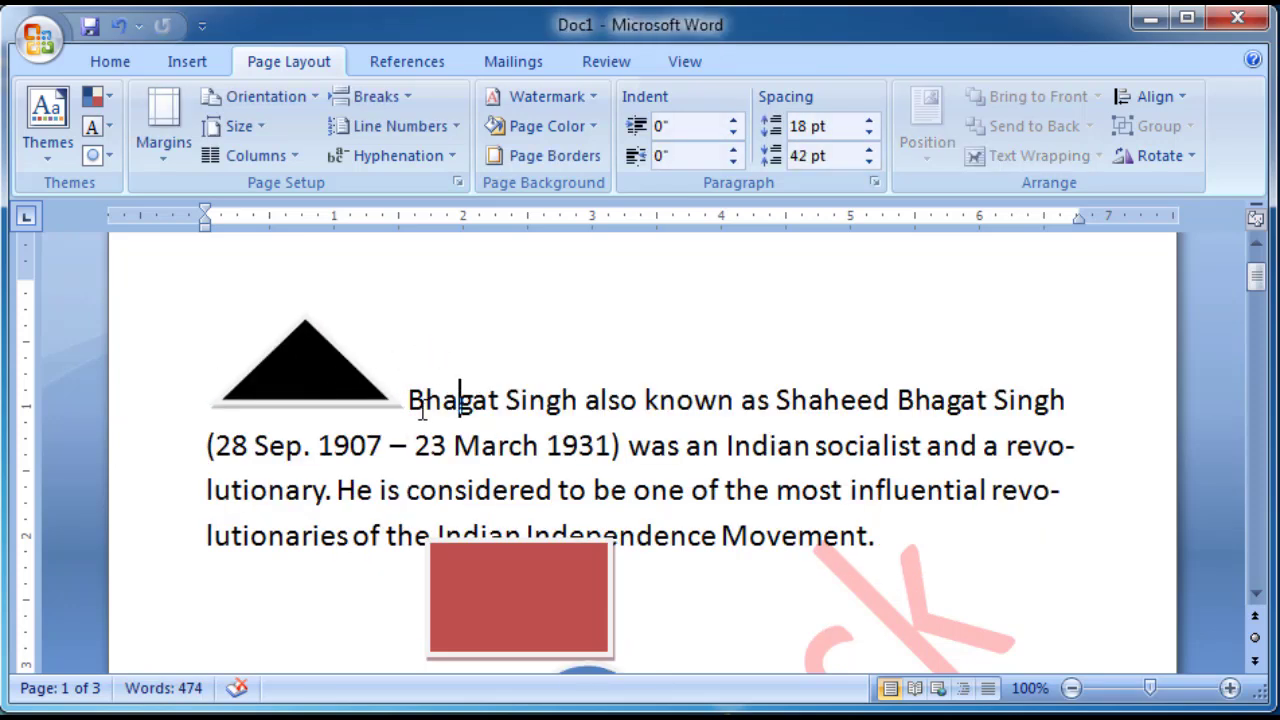
pyautogui.click(346, 392)
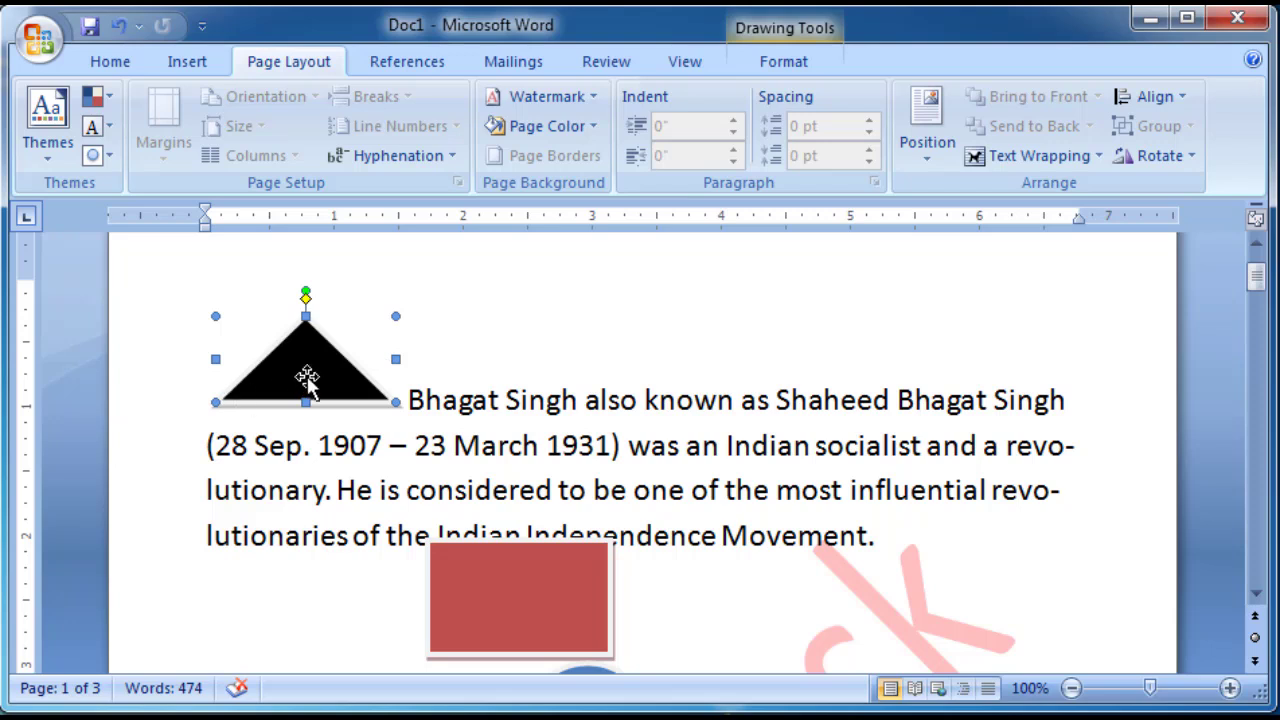
pyautogui.moveTo(306, 368); pyautogui.dragTo(642, 420)
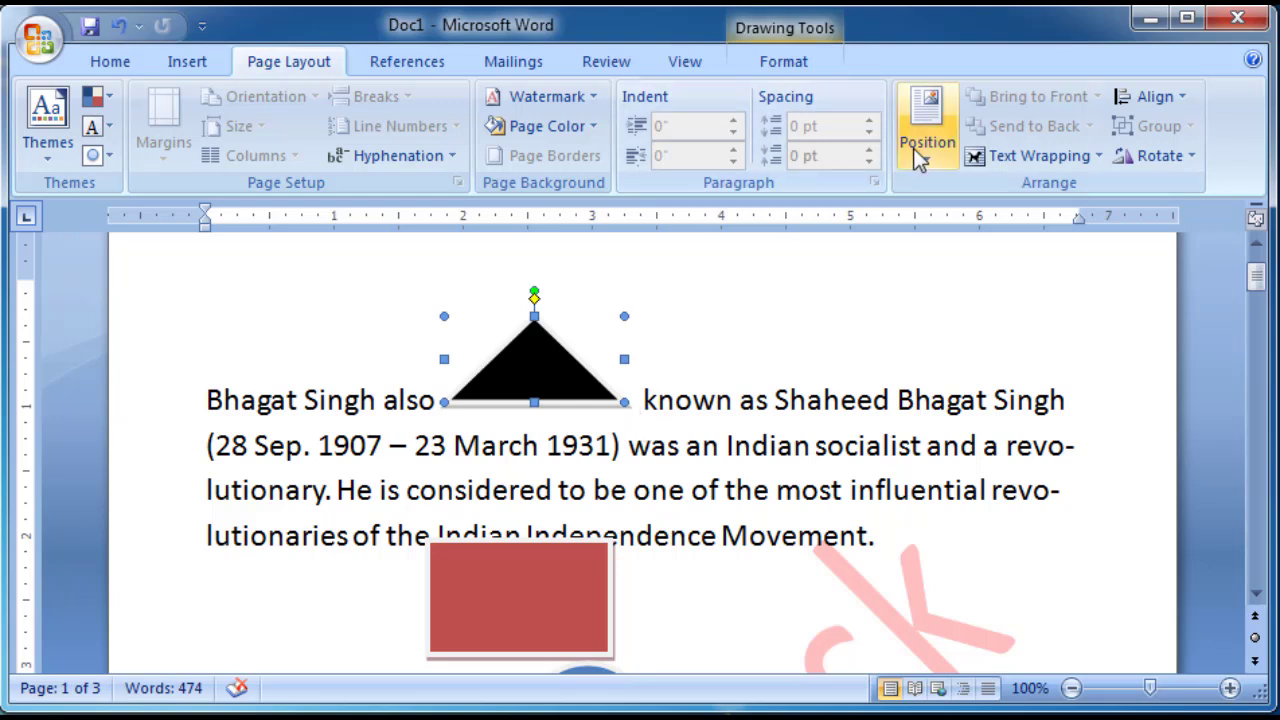
pyautogui.click(1035, 156)
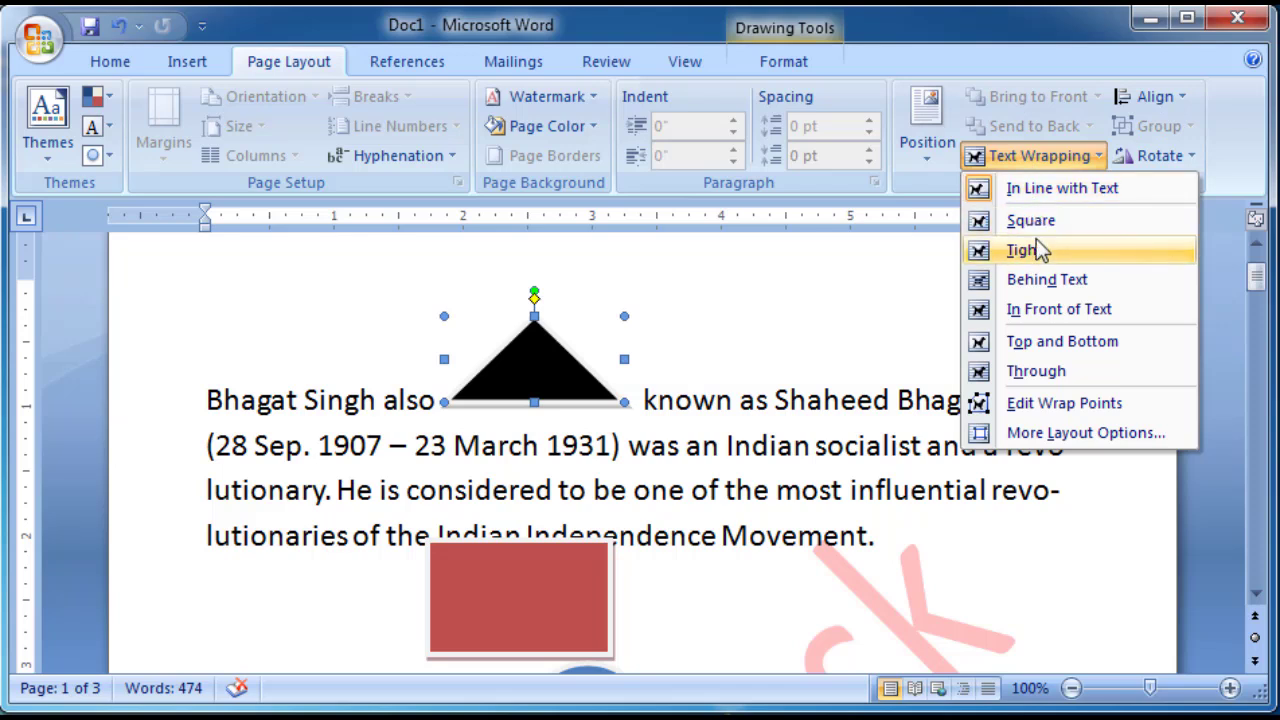
pyautogui.click(1037, 343)
pyautogui.scroll(1, 543, 400)
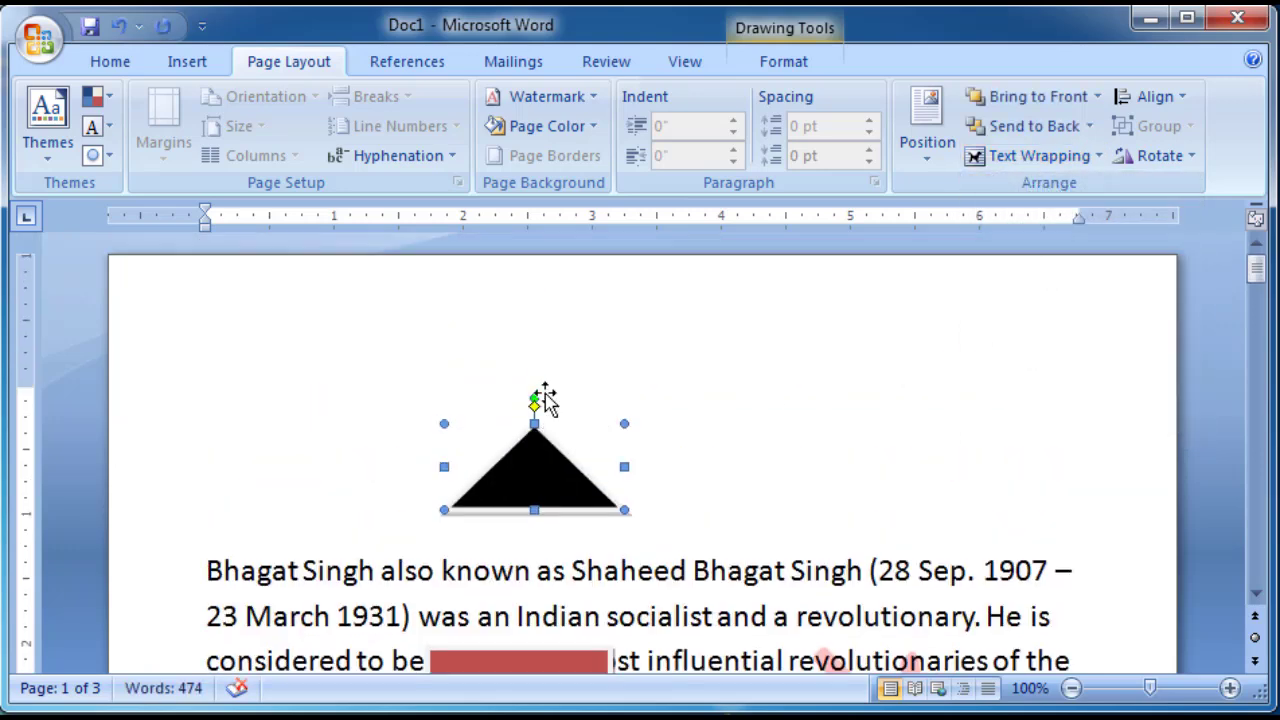
pyautogui.scroll(-2, 543, 400)
# - Move the triangle between text lines, switch it to Square then Tight wrapping, and drag it beside the circle
pyautogui.moveTo(511, 275)
pyautogui.mouseDown()
pyautogui.moveTo(543, 405)
pyautogui.moveTo(648, 393)
pyautogui.mouseUp()
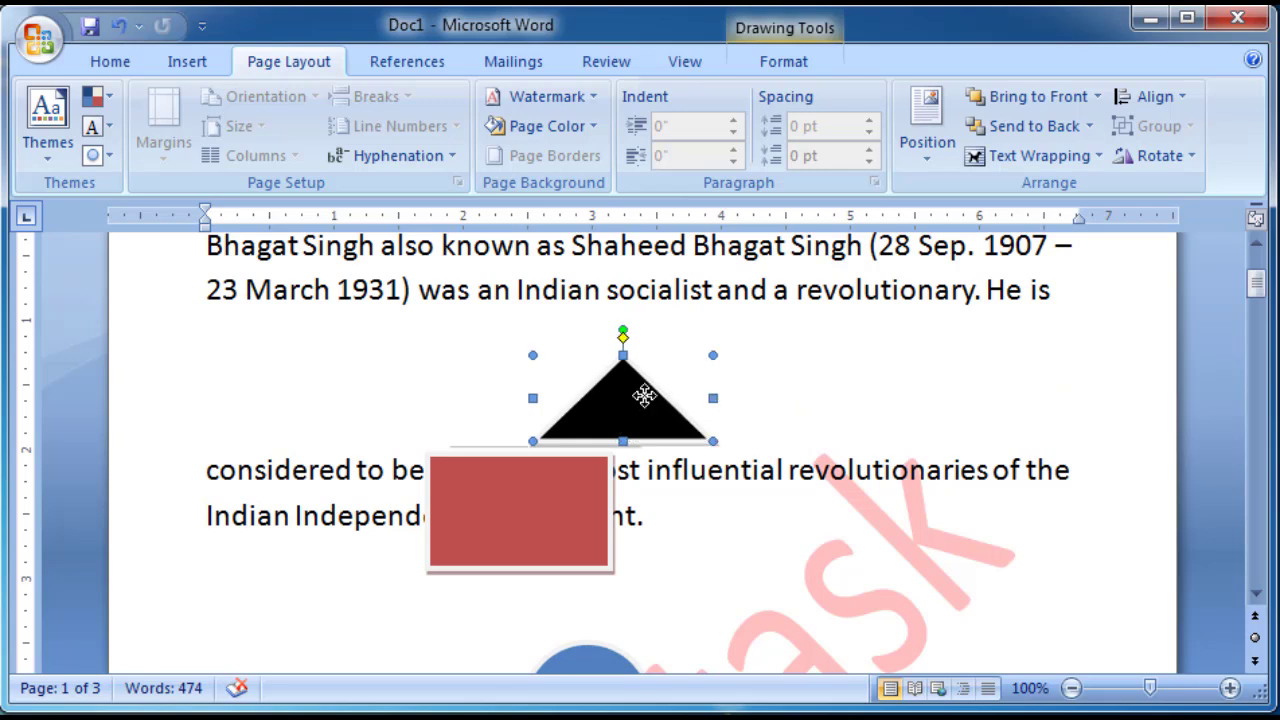
pyautogui.click(1038, 155)
pyautogui.click(1029, 217)
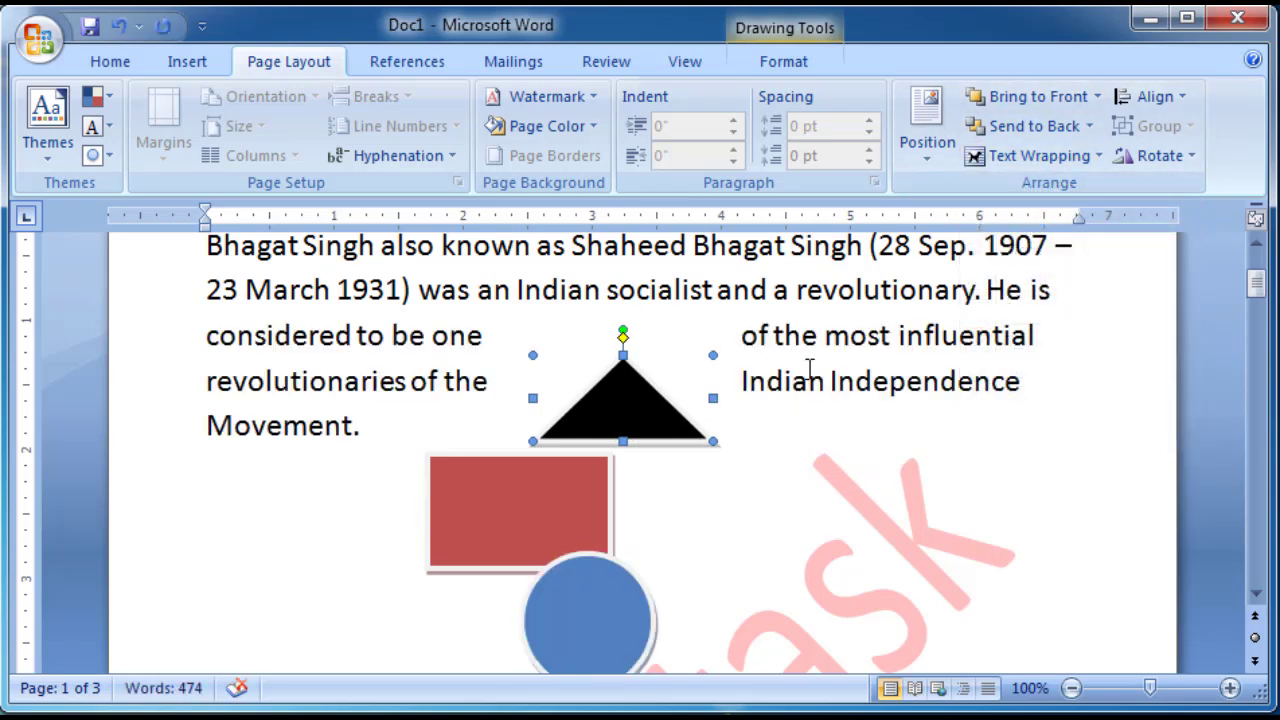
pyautogui.click(1009, 153)
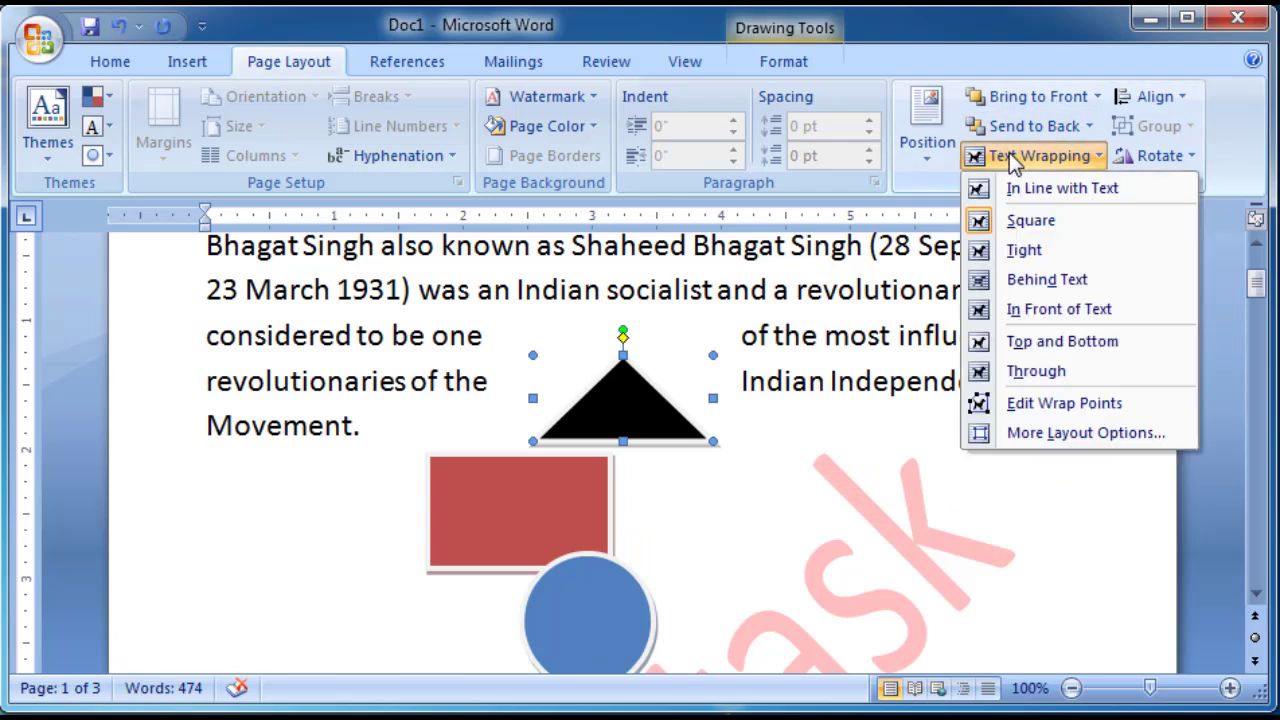
pyautogui.click(1012, 252)
pyautogui.moveTo(643, 422); pyautogui.dragTo(742, 507)
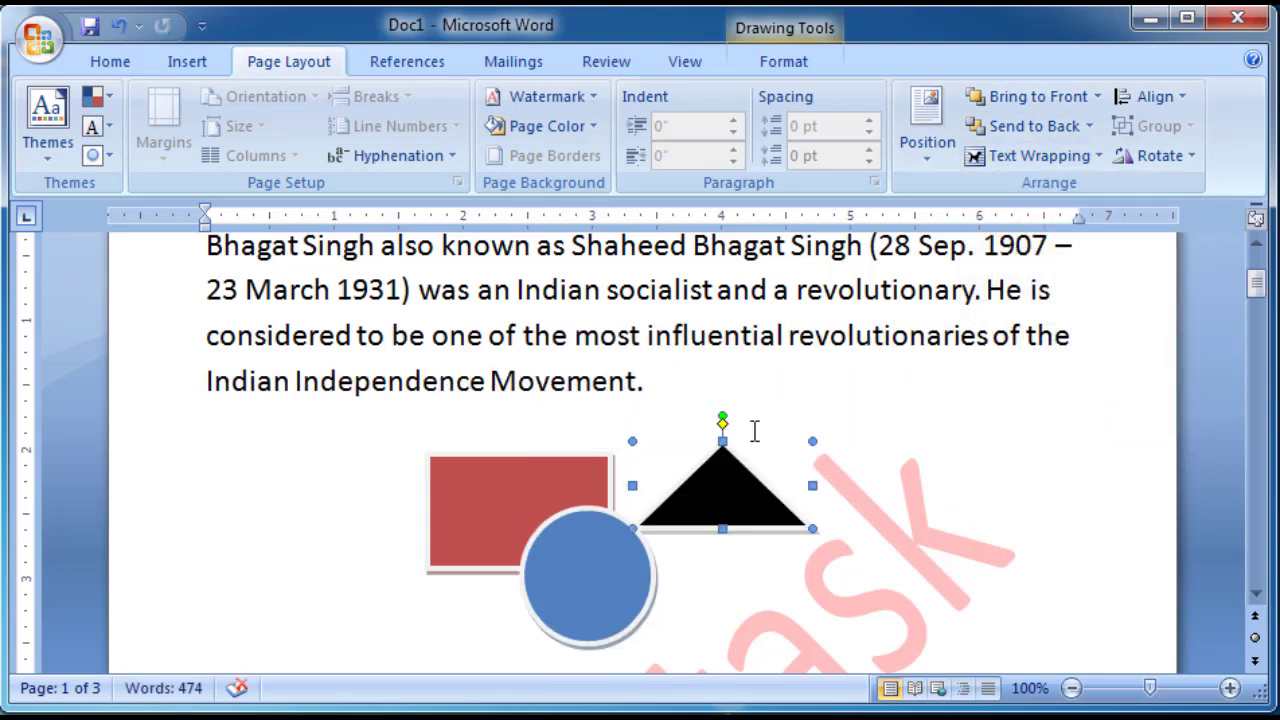
pyautogui.click(1029, 160)
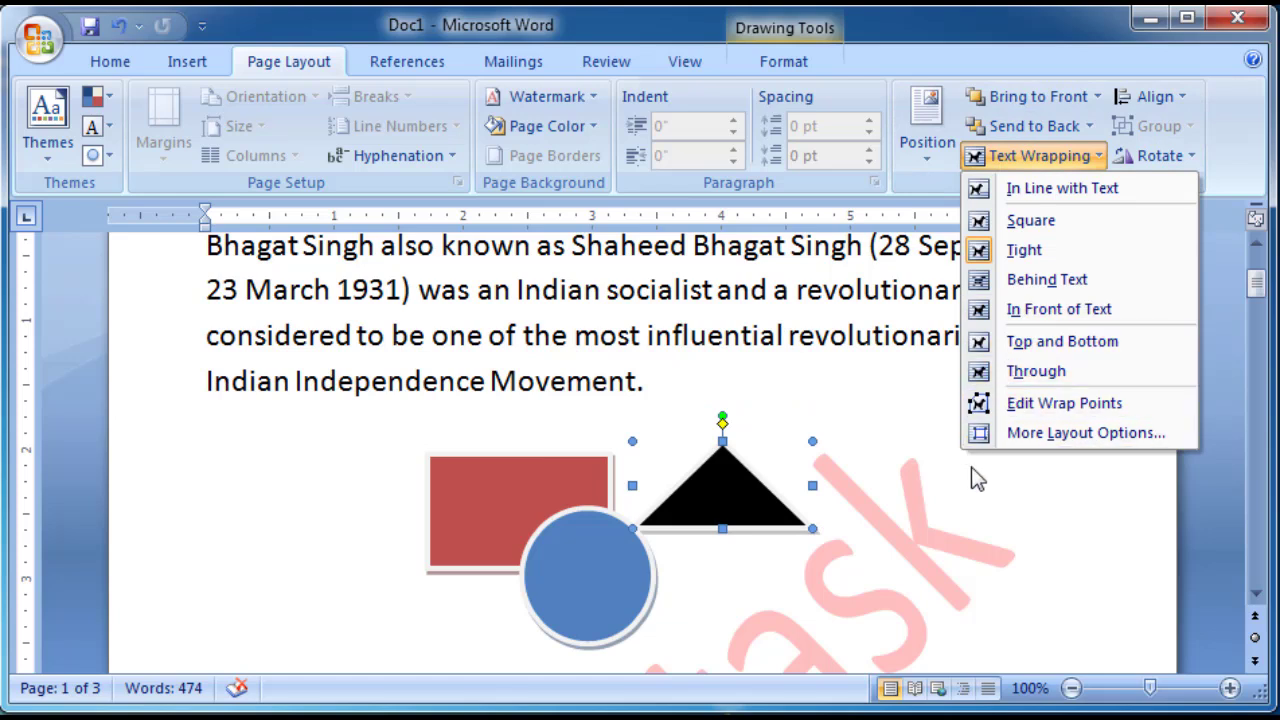
# - Edit the triangle's wrap points, stretching the wrap outline up into the paragraph
pyautogui.click(1126, 402)
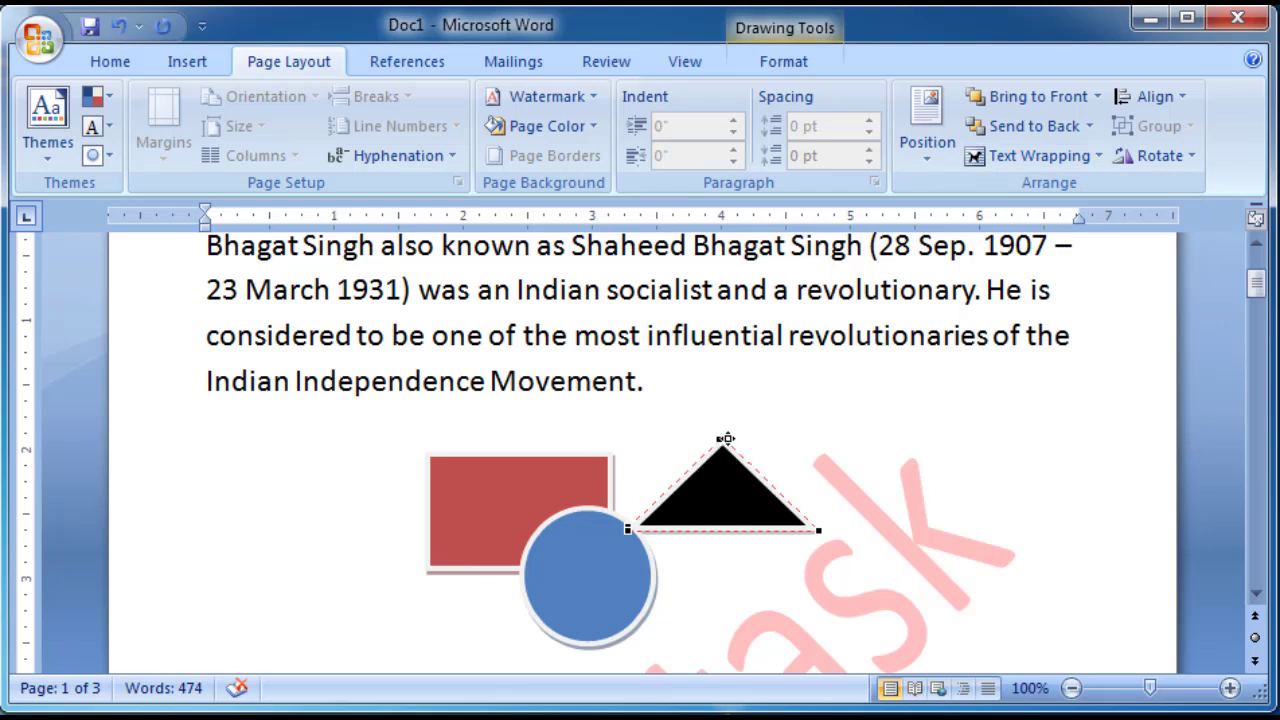
pyautogui.moveTo(726, 438); pyautogui.dragTo(851, 397)
pyautogui.moveTo(772, 457)
pyautogui.mouseDown()
pyautogui.moveTo(538, 320)
pyautogui.moveTo(478, 334)
pyautogui.mouseUp()
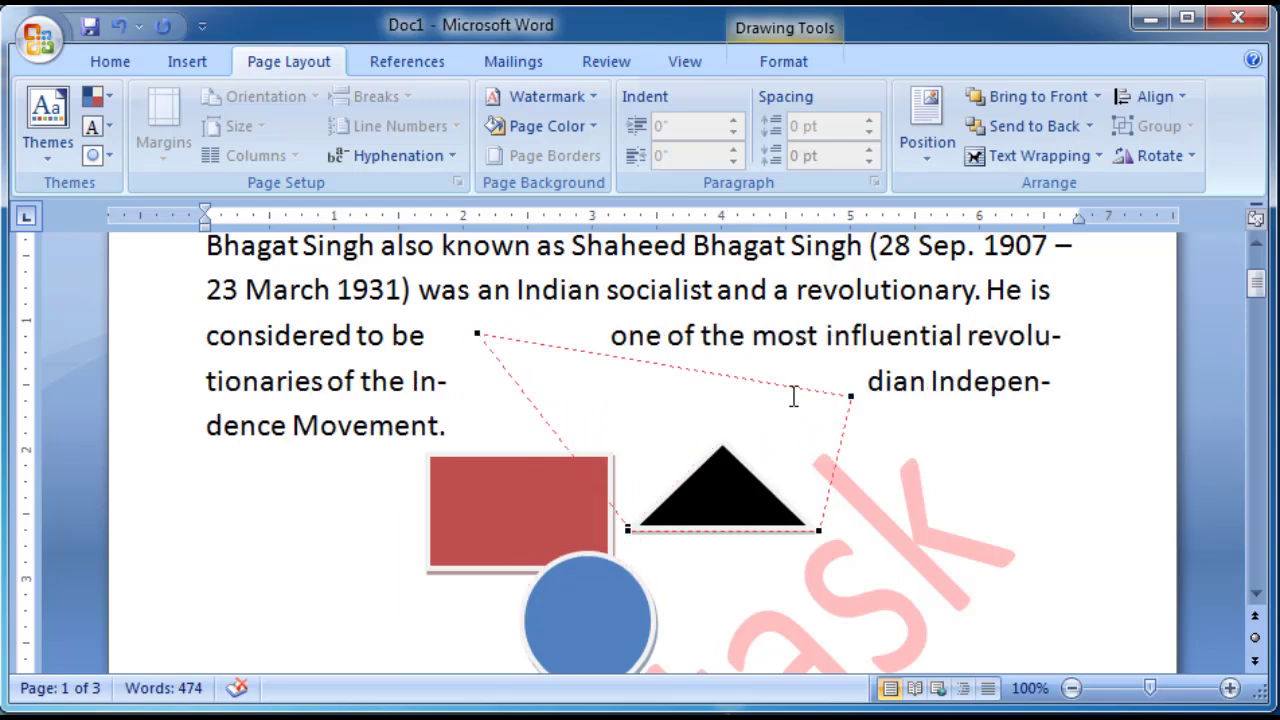
pyautogui.moveTo(850, 396); pyautogui.dragTo(792, 274)
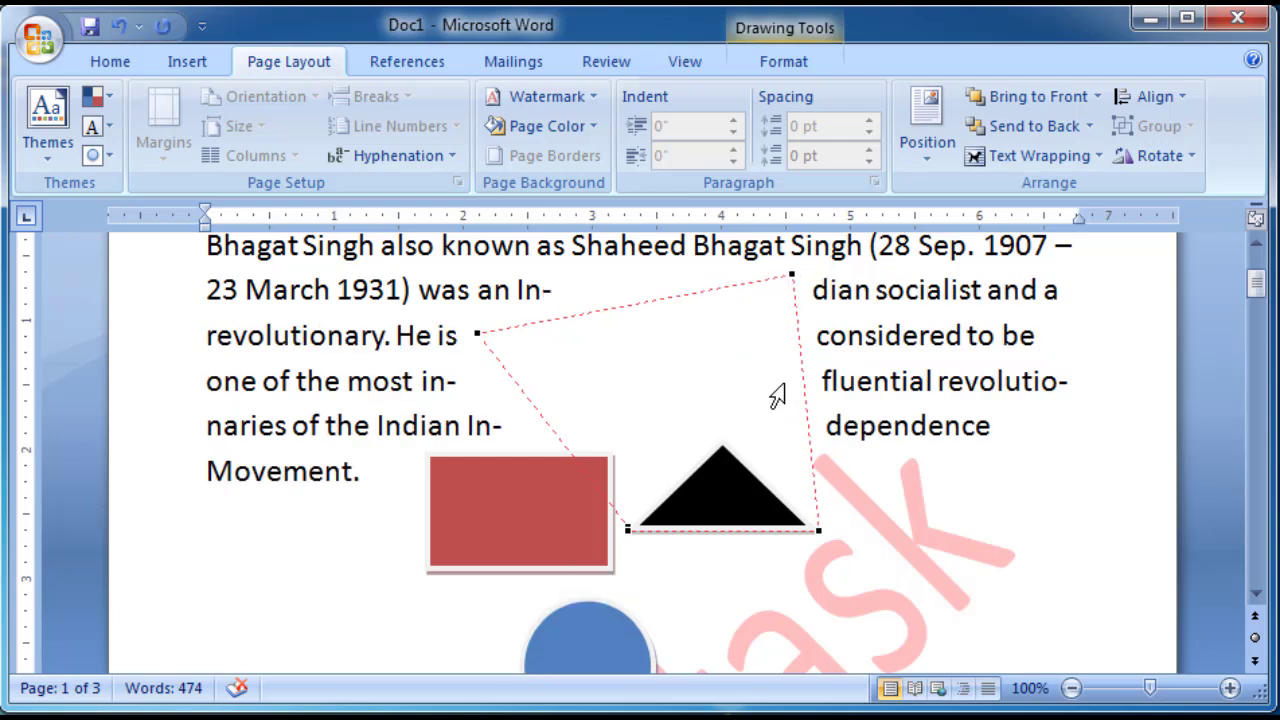
# - Change the triangle's text wrapping and drag it up into the opening paragraph
pyautogui.click(1040, 158)
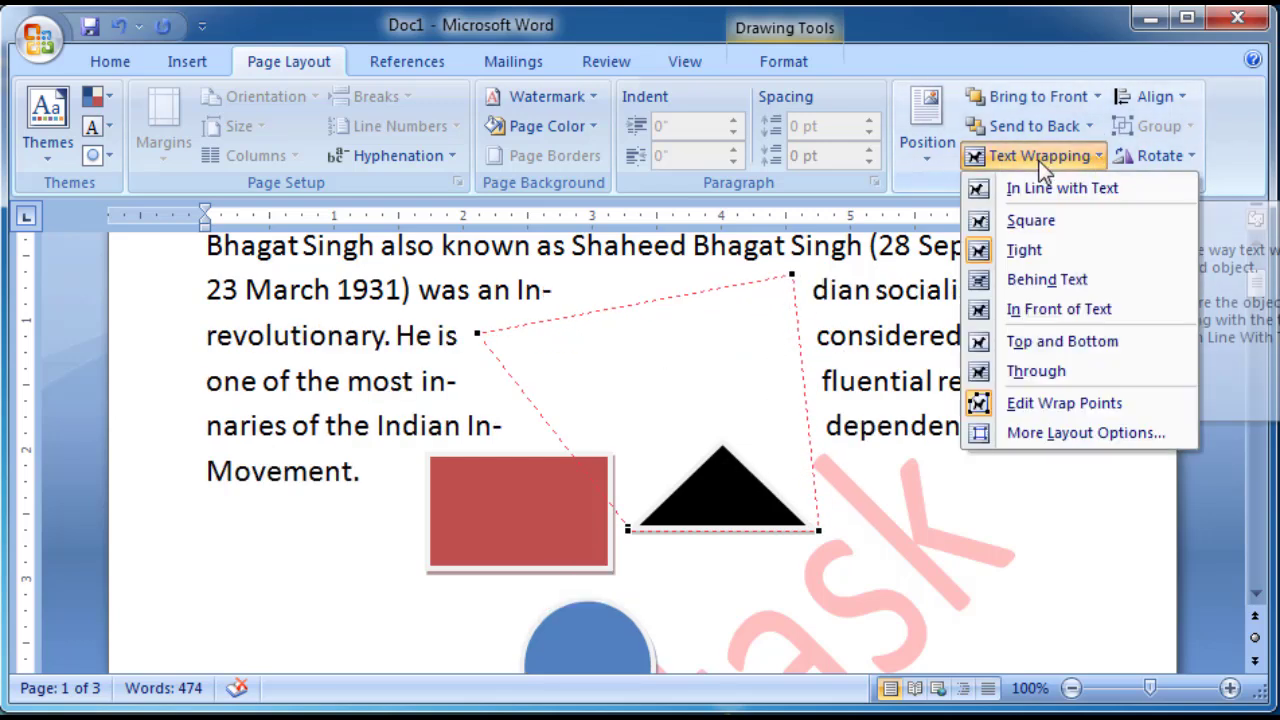
pyautogui.click(1018, 249)
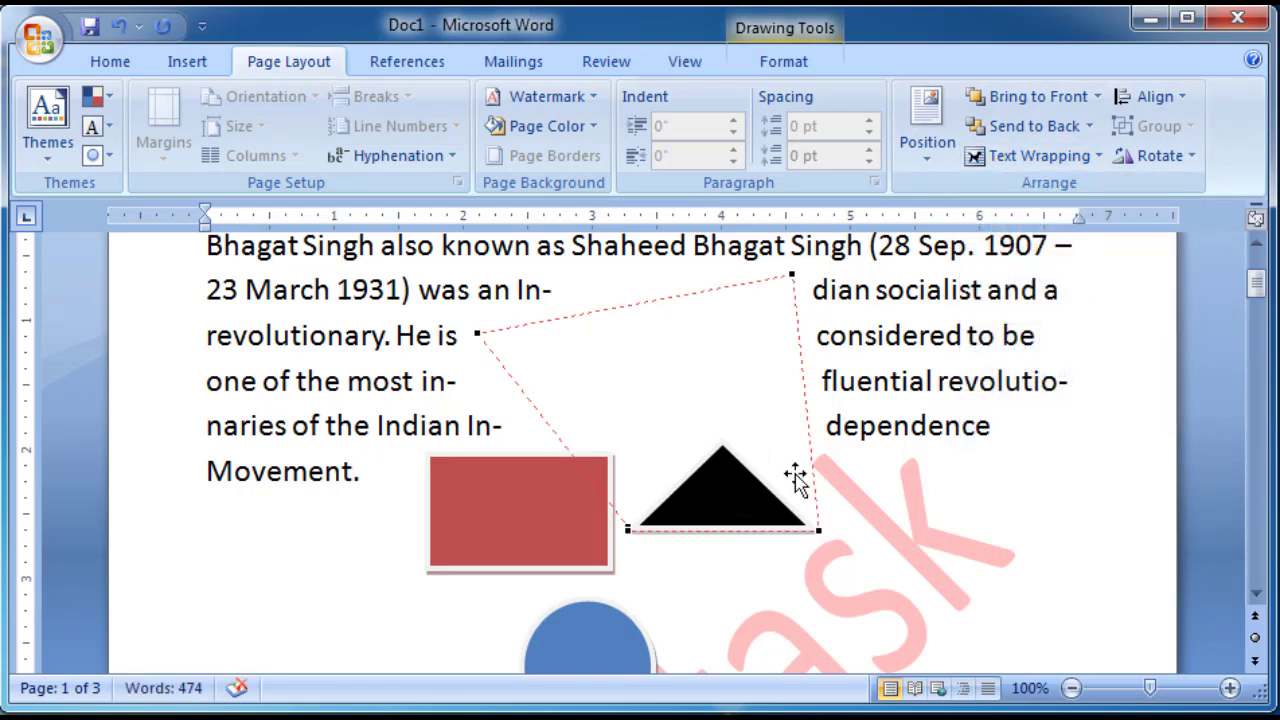
pyautogui.click(1094, 154)
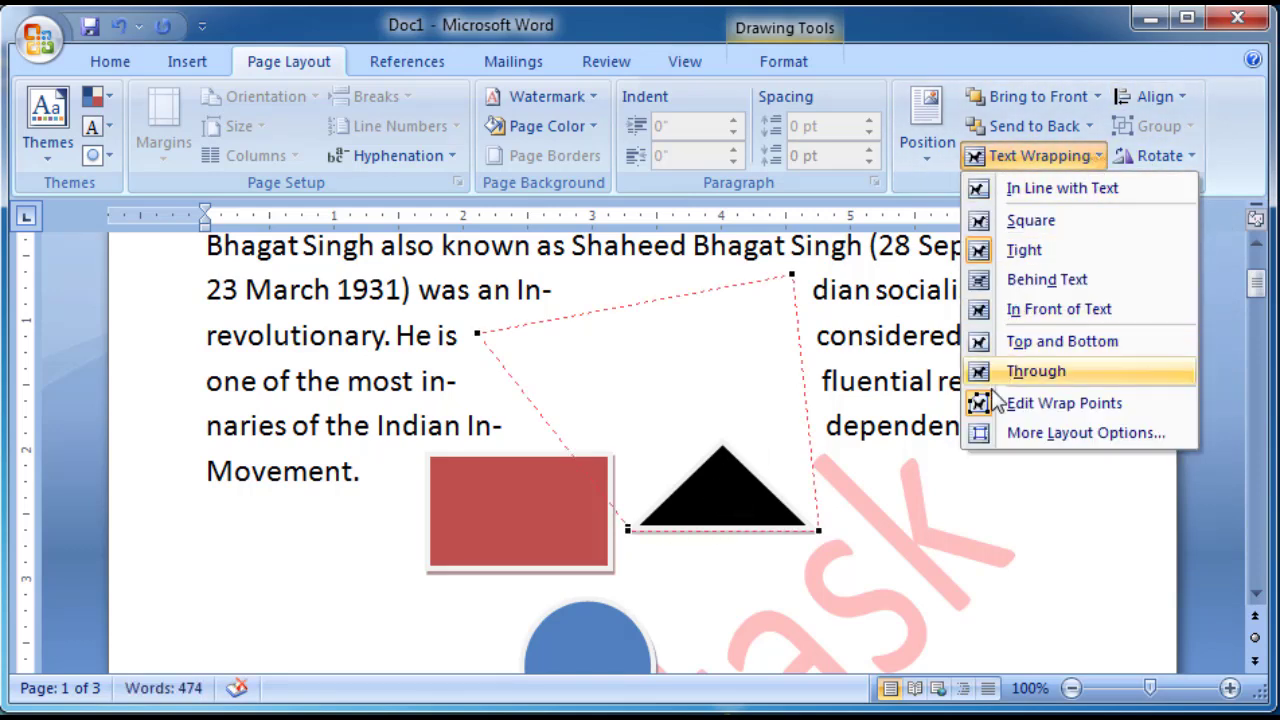
pyautogui.click(1064, 403)
pyautogui.moveTo(725, 437); pyautogui.dragTo(703, 320)
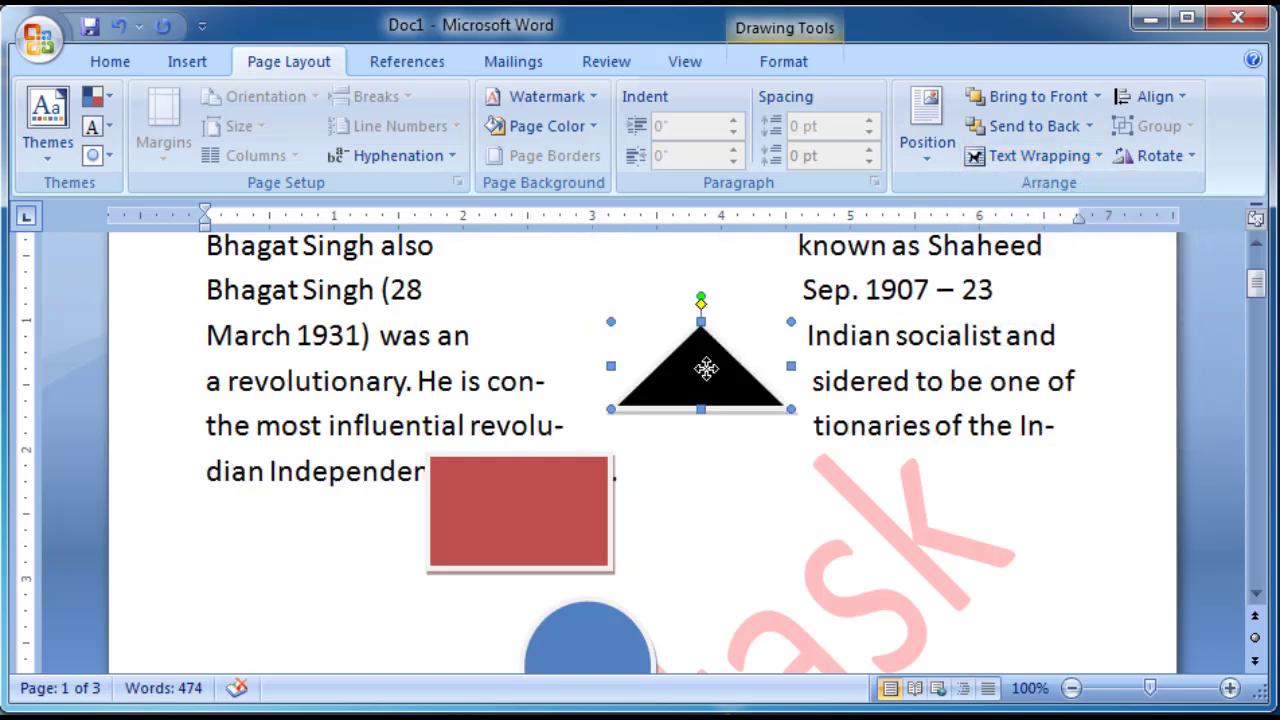
pyautogui.scroll(-1, 706, 420)
pyautogui.scroll(3, 703, 423)
pyautogui.scroll(1, 704, 424)
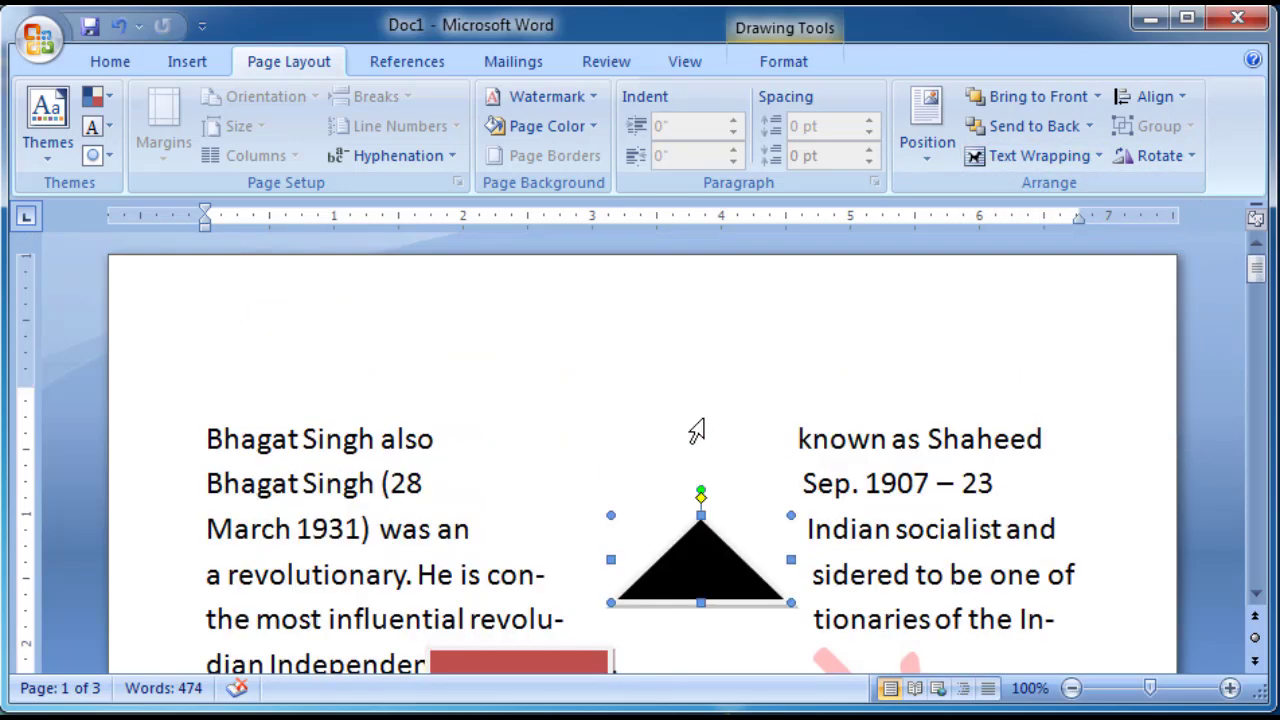
pyautogui.scroll(-2, 694, 429)
pyautogui.moveTo(700, 455); pyautogui.dragTo(571, 467)
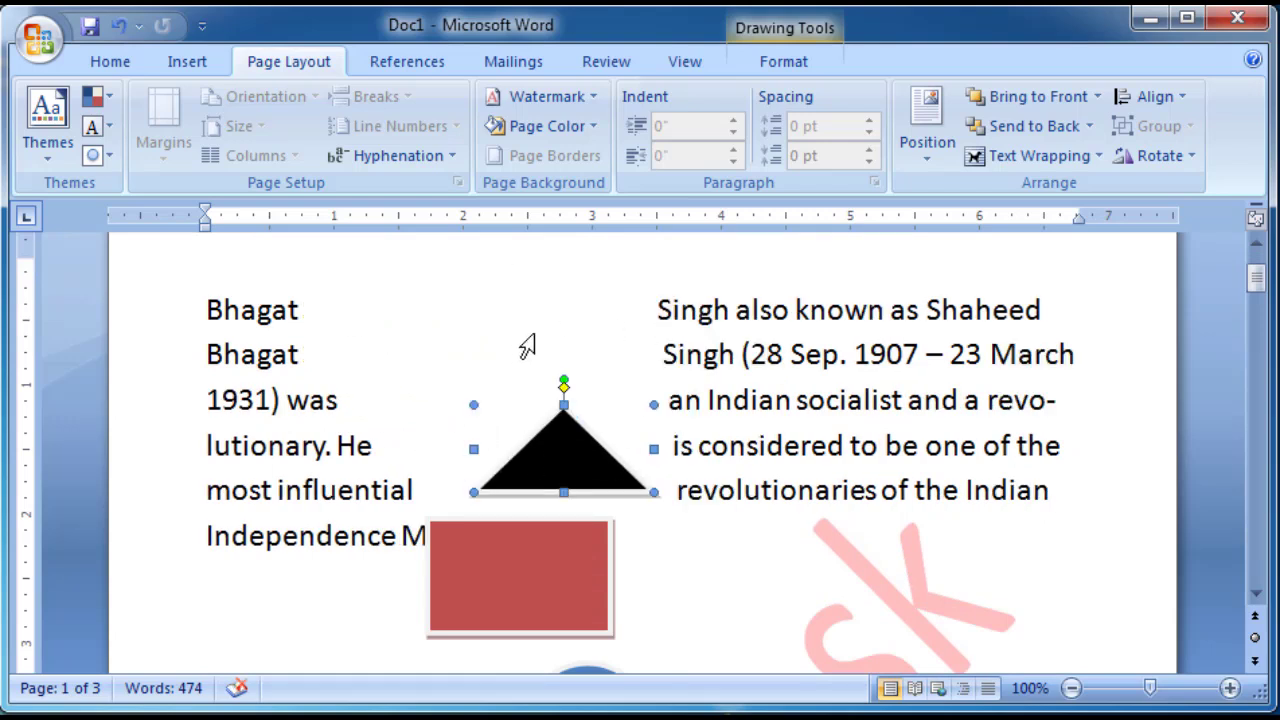
pyautogui.click(990, 162)
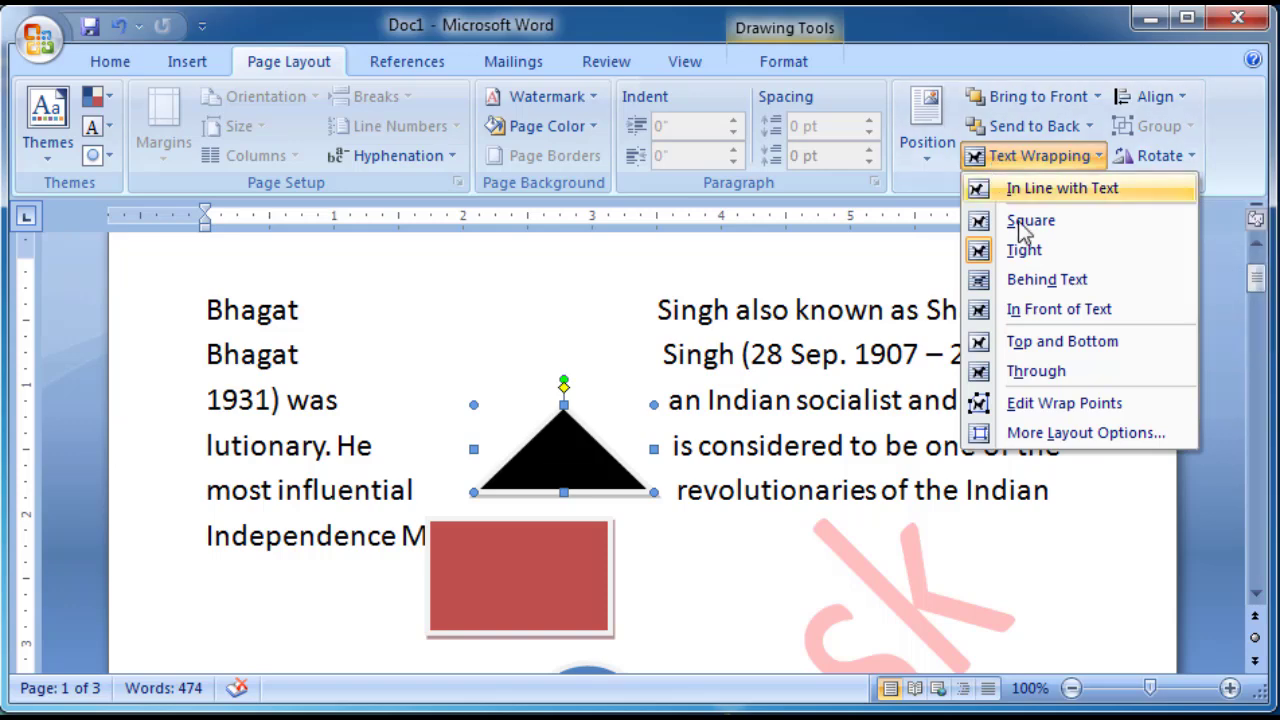
pyautogui.click(984, 432)
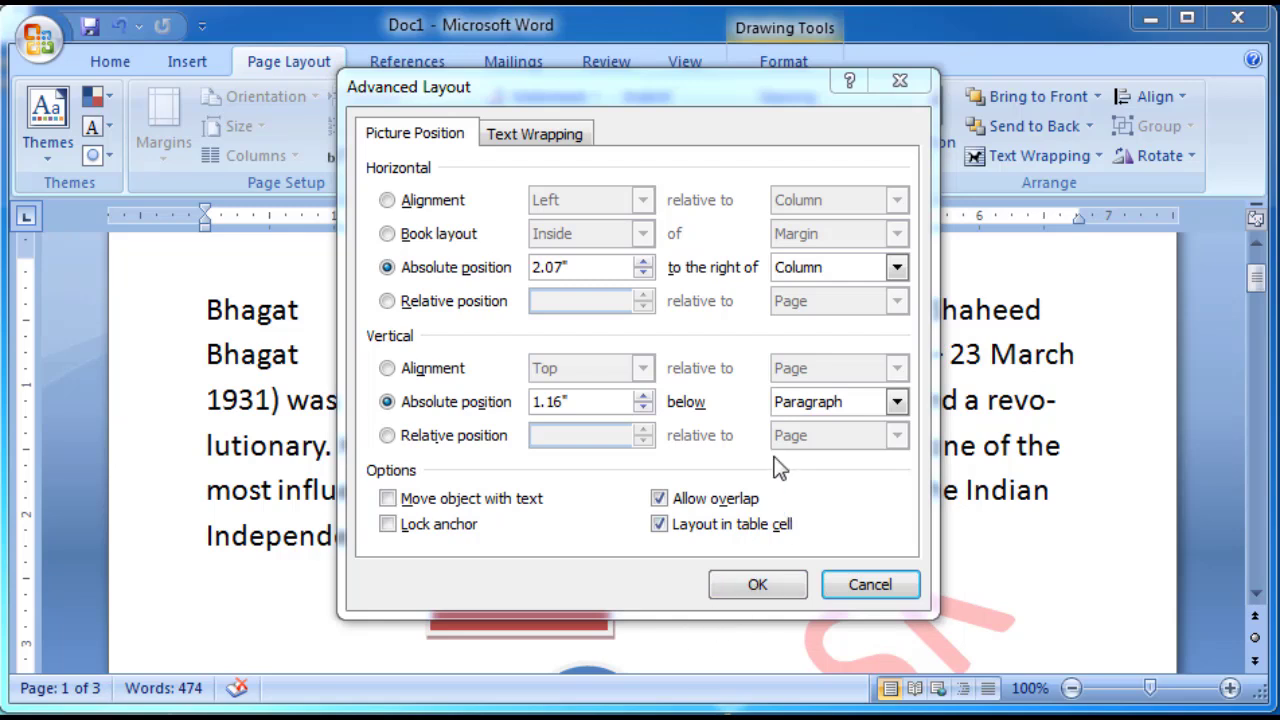
pyautogui.click(869, 585)
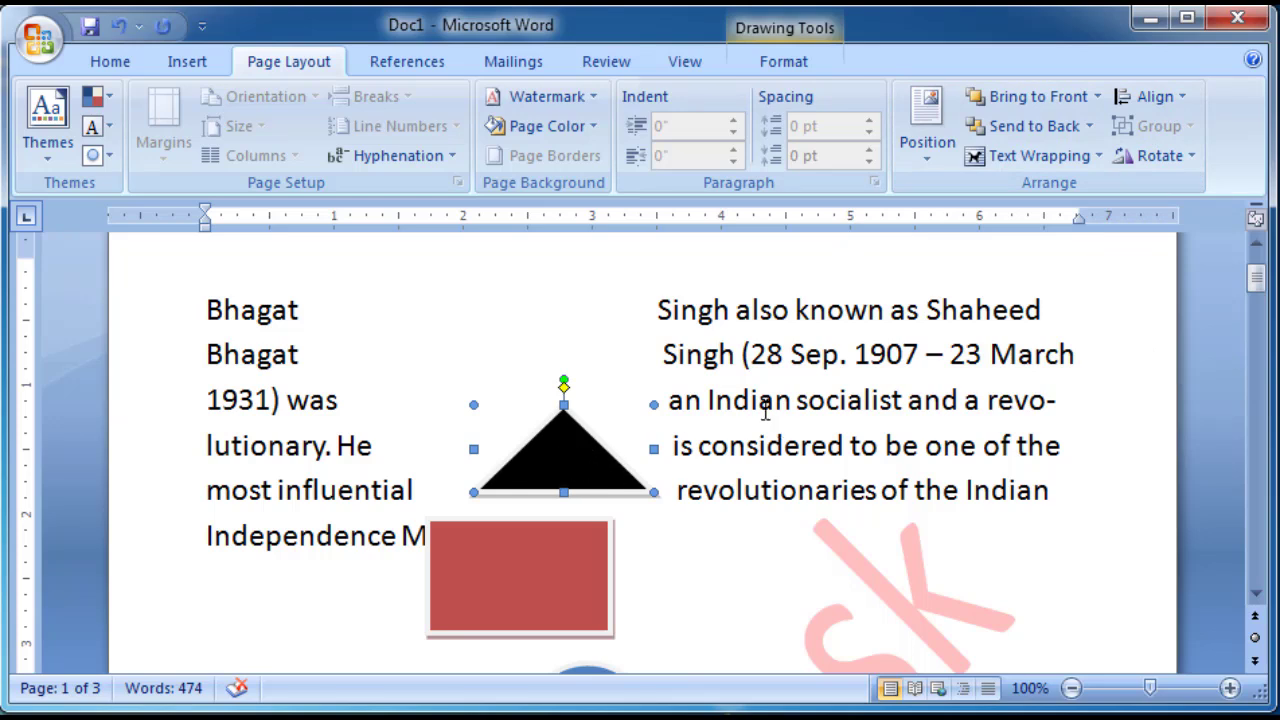
# - Cycle the triangle through Align Left, Center and Right twice, finishing aligned to the right margin
pyautogui.click(1184, 97)
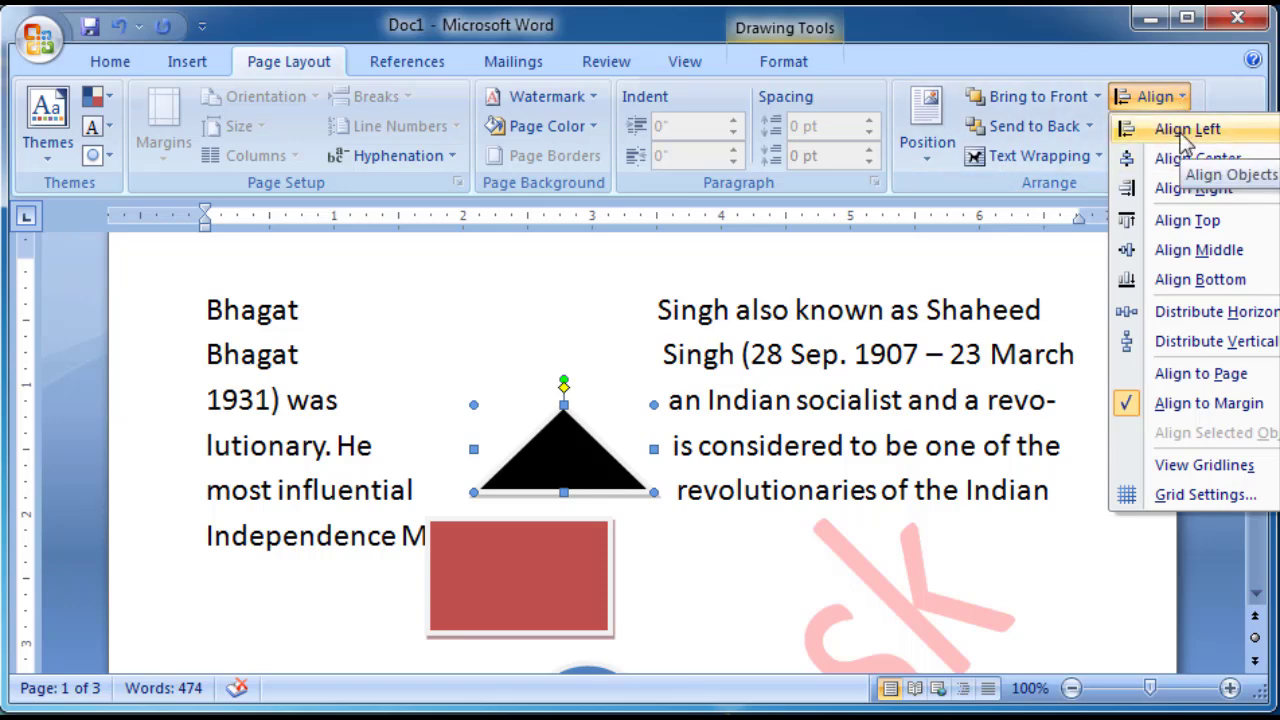
pyautogui.click(1185, 130)
pyautogui.click(1166, 103)
pyautogui.click(1160, 155)
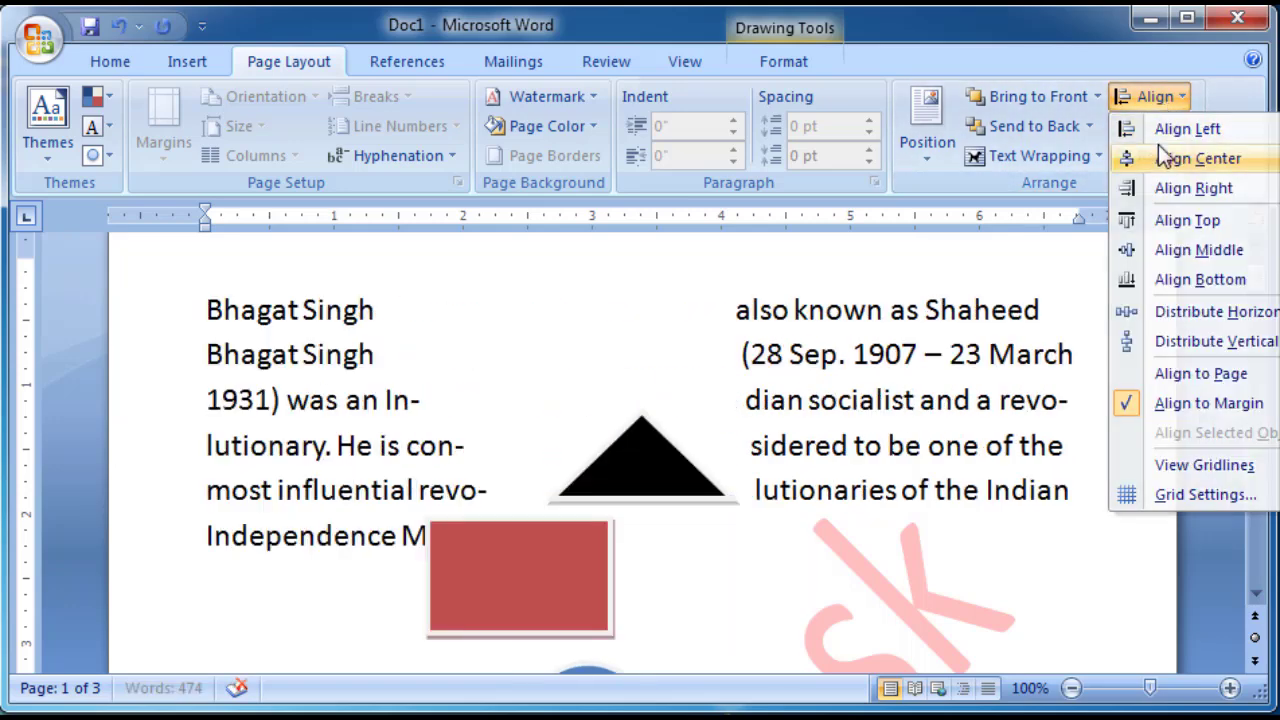
pyautogui.click(1166, 103)
pyautogui.click(1180, 190)
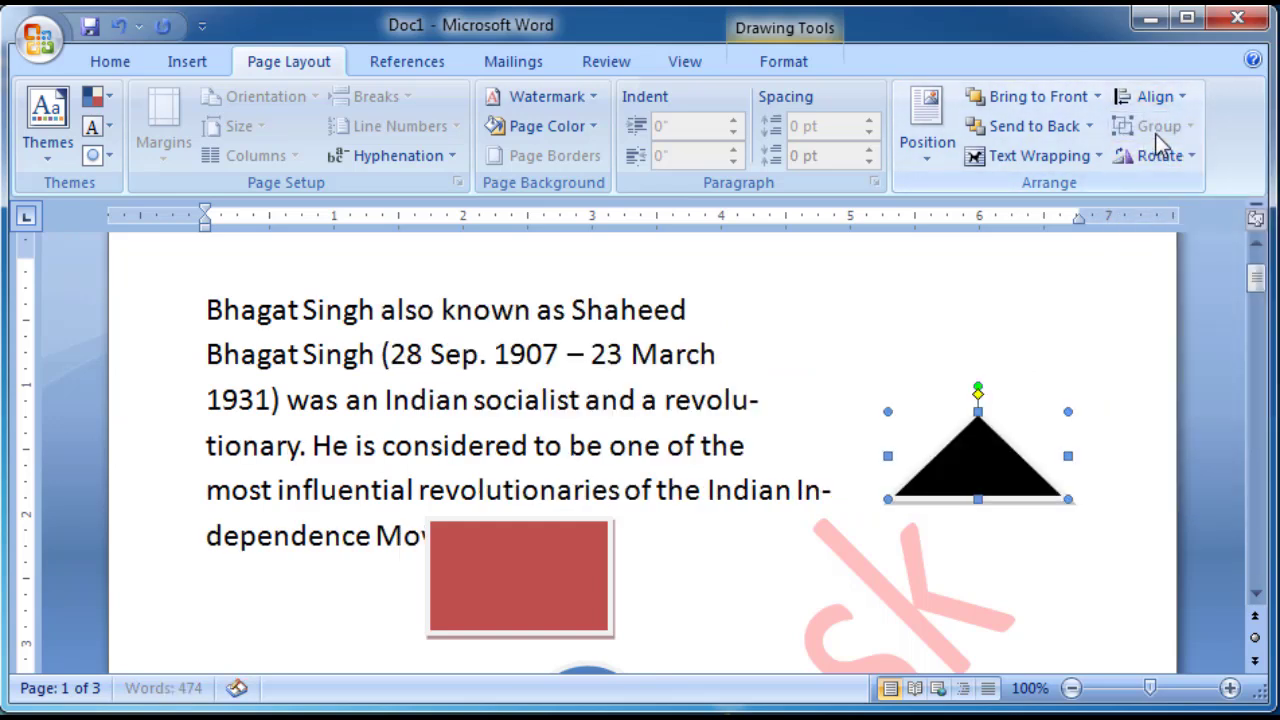
pyautogui.click(1156, 105)
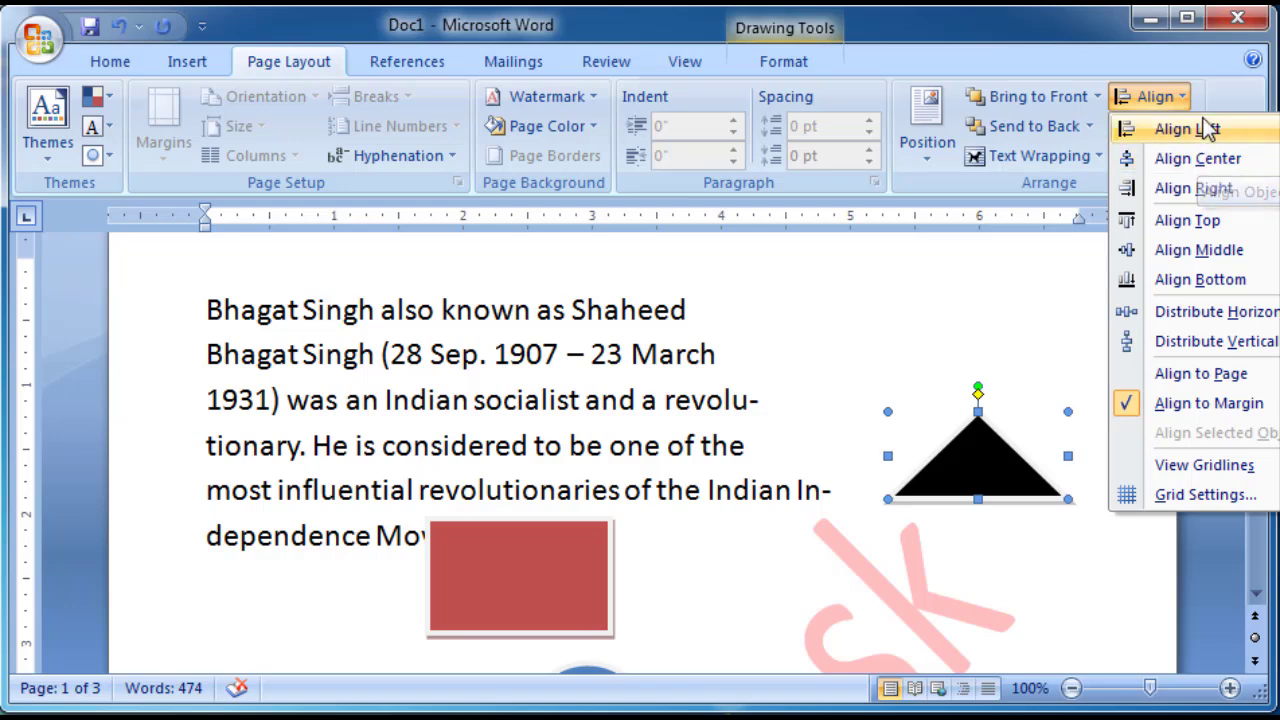
pyautogui.click(1205, 128)
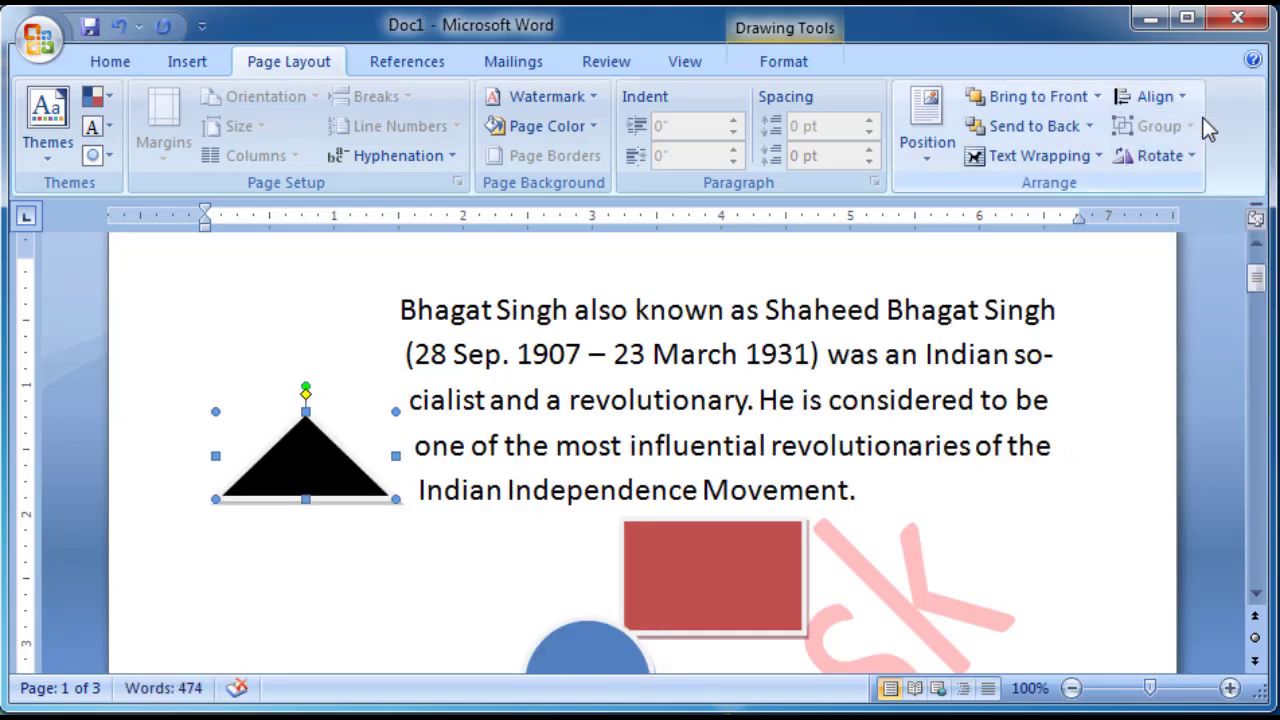
pyautogui.click(1160, 97)
pyautogui.click(1172, 160)
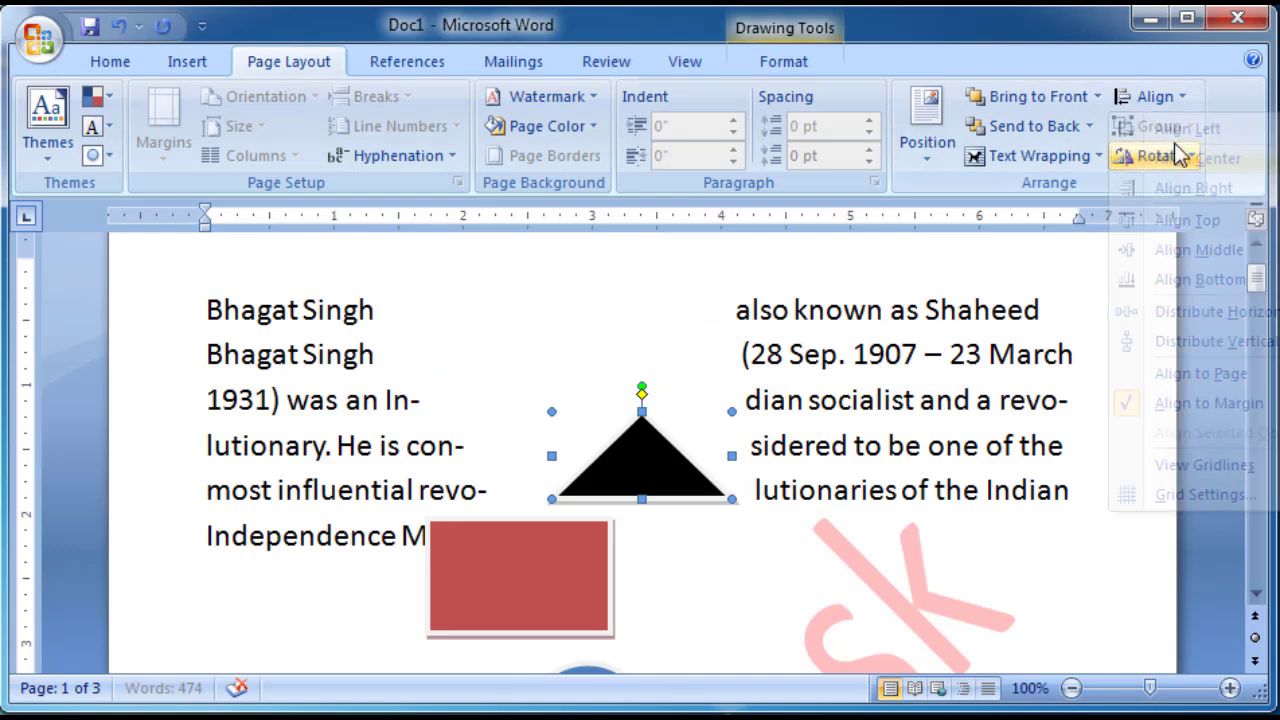
pyautogui.click(1168, 103)
pyautogui.click(1172, 186)
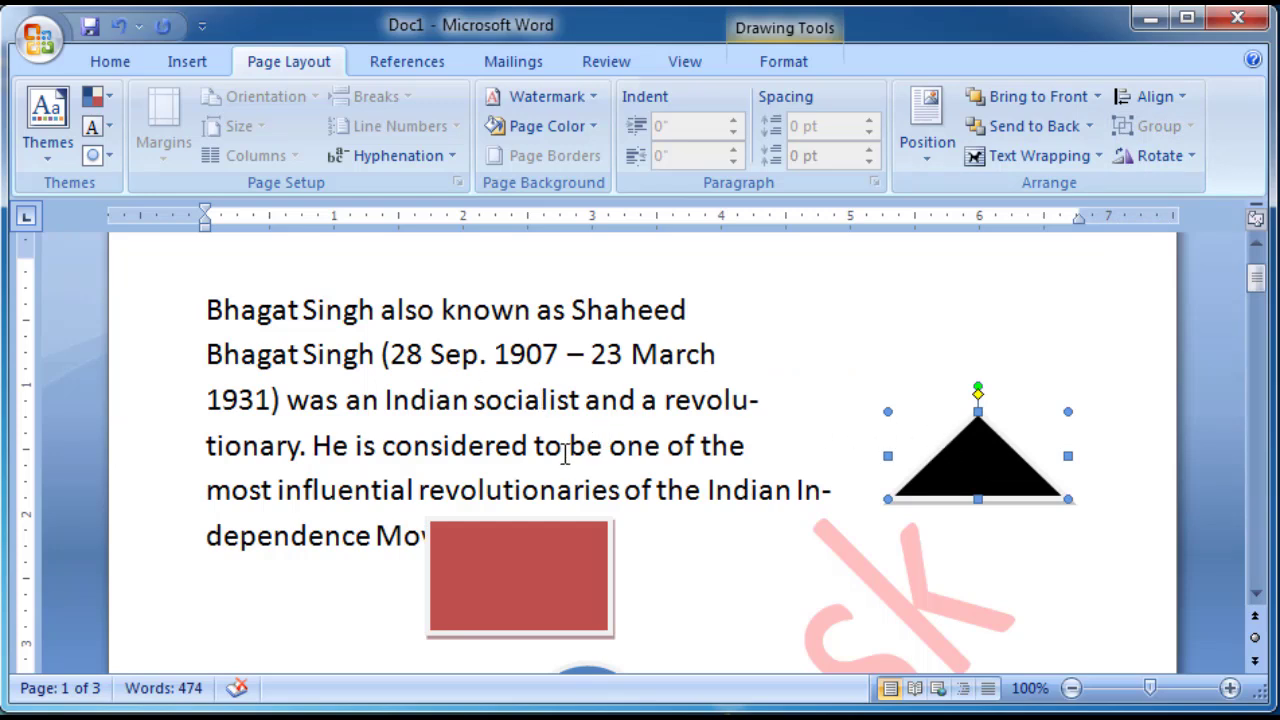
# - Switch to One Page view and slightly enlarge the triangle
pyautogui.keyDown('ctrl'); pyautogui.scroll(-1, 560, 466); pyautogui.keyUp('ctrl')
pyautogui.keyDown('ctrl'); pyautogui.scroll(-1, 560, 464); pyautogui.keyUp('ctrl')
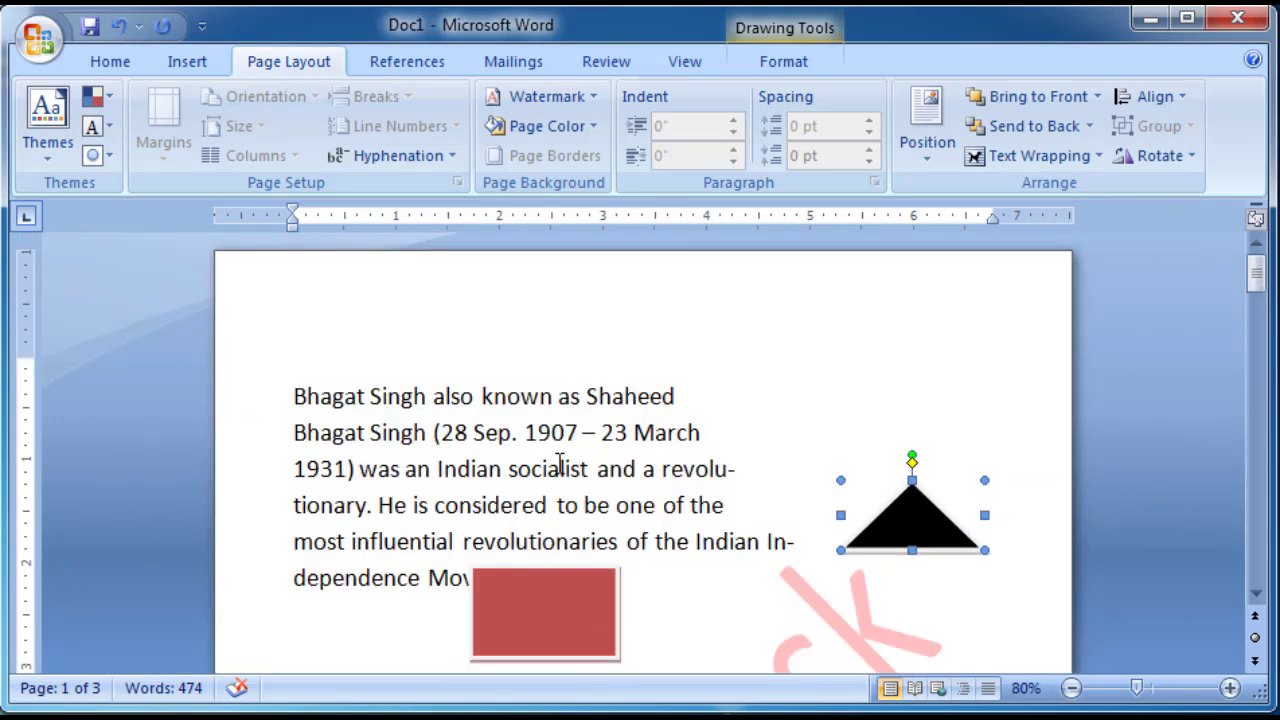
pyautogui.keyDown('ctrl'); pyautogui.scroll(-1, 562, 440); pyautogui.keyUp('ctrl')
pyautogui.keyDown('ctrl'); pyautogui.scroll(-1, 570, 410); pyautogui.keyUp('ctrl')
pyautogui.keyDown('ctrl'); pyautogui.scroll(-2, 570, 410); pyautogui.keyUp('ctrl')
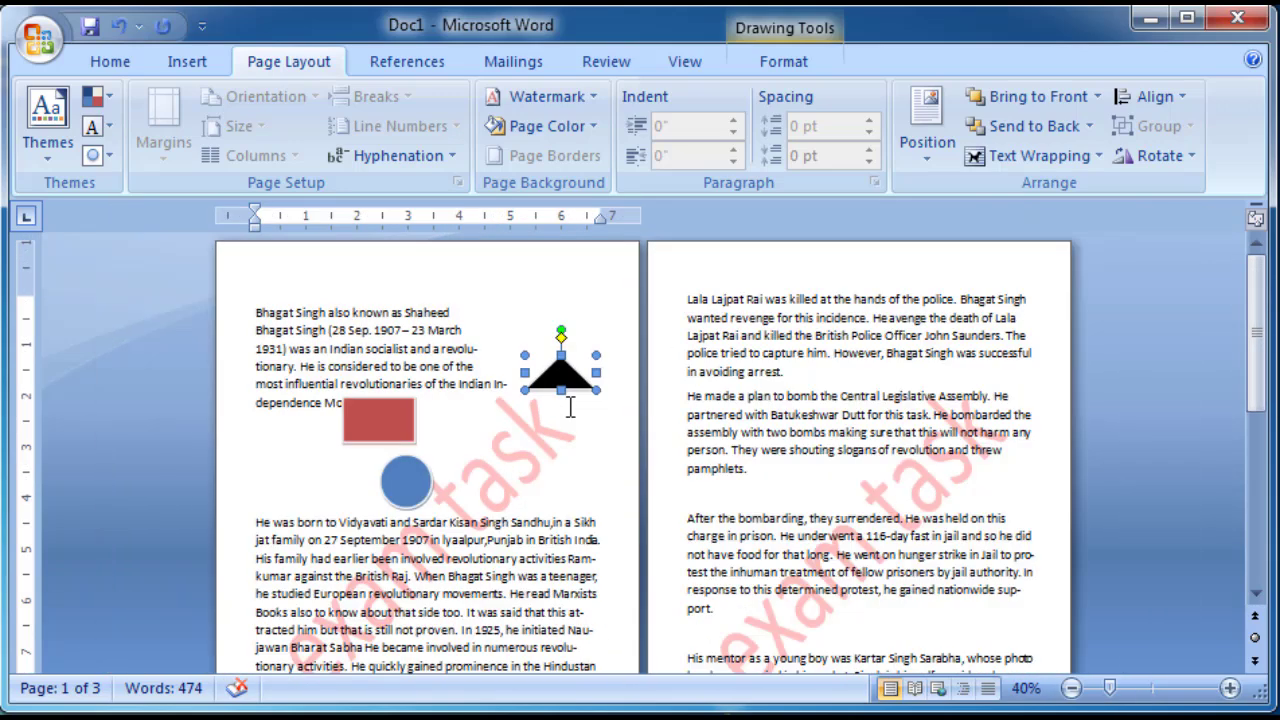
pyautogui.click(684, 62)
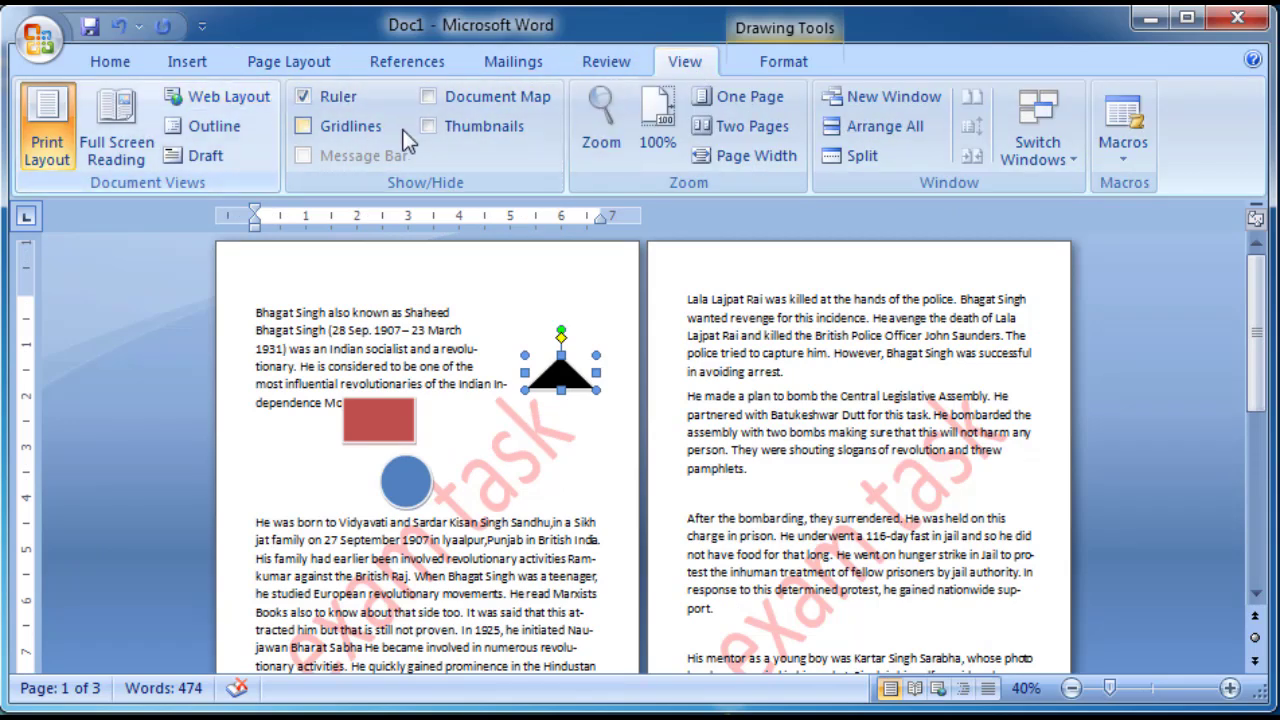
pyautogui.click(748, 100)
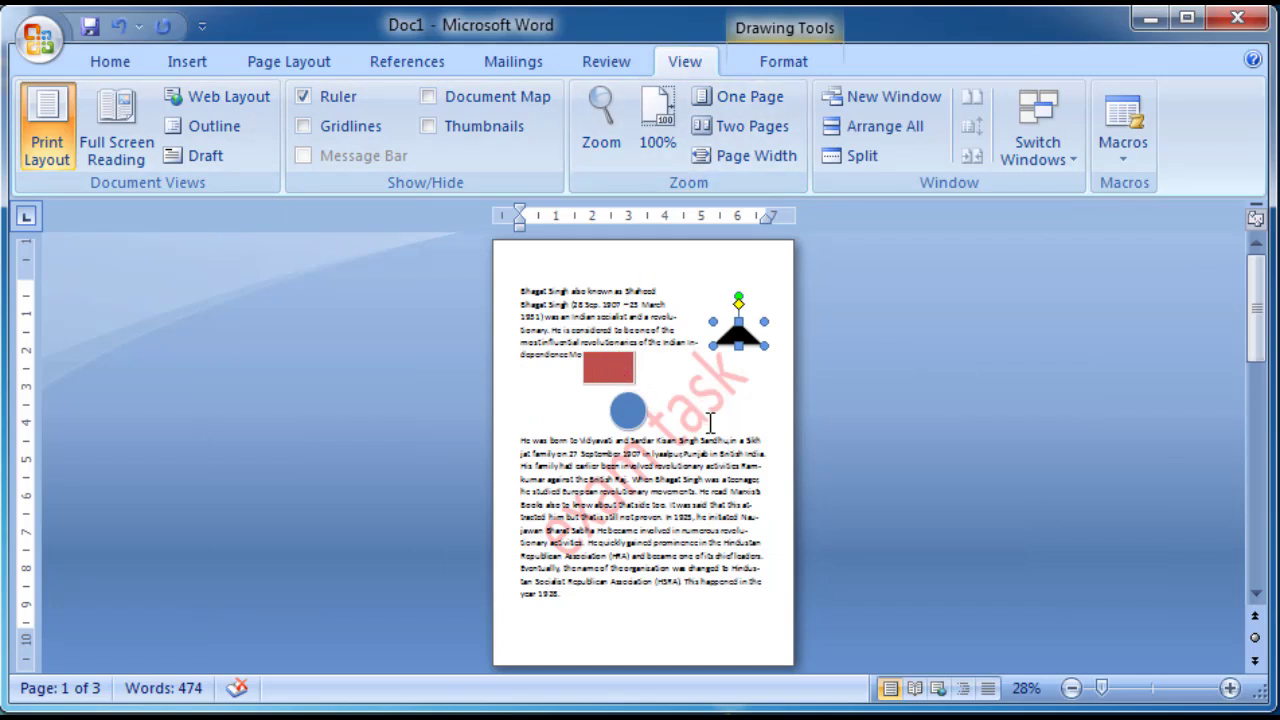
pyautogui.click(311, 62)
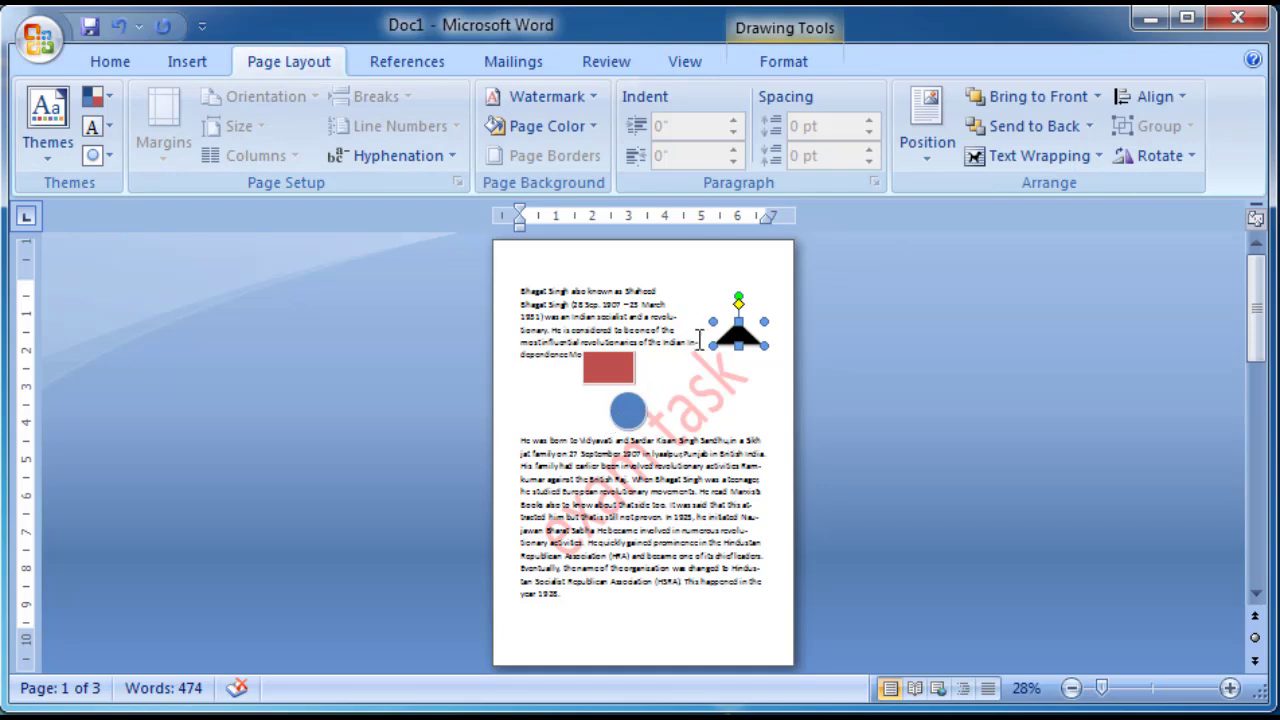
pyautogui.moveTo(712, 346)
pyautogui.mouseDown()
pyautogui.moveTo(692, 374)
pyautogui.moveTo(727, 339)
pyautogui.mouseUp()
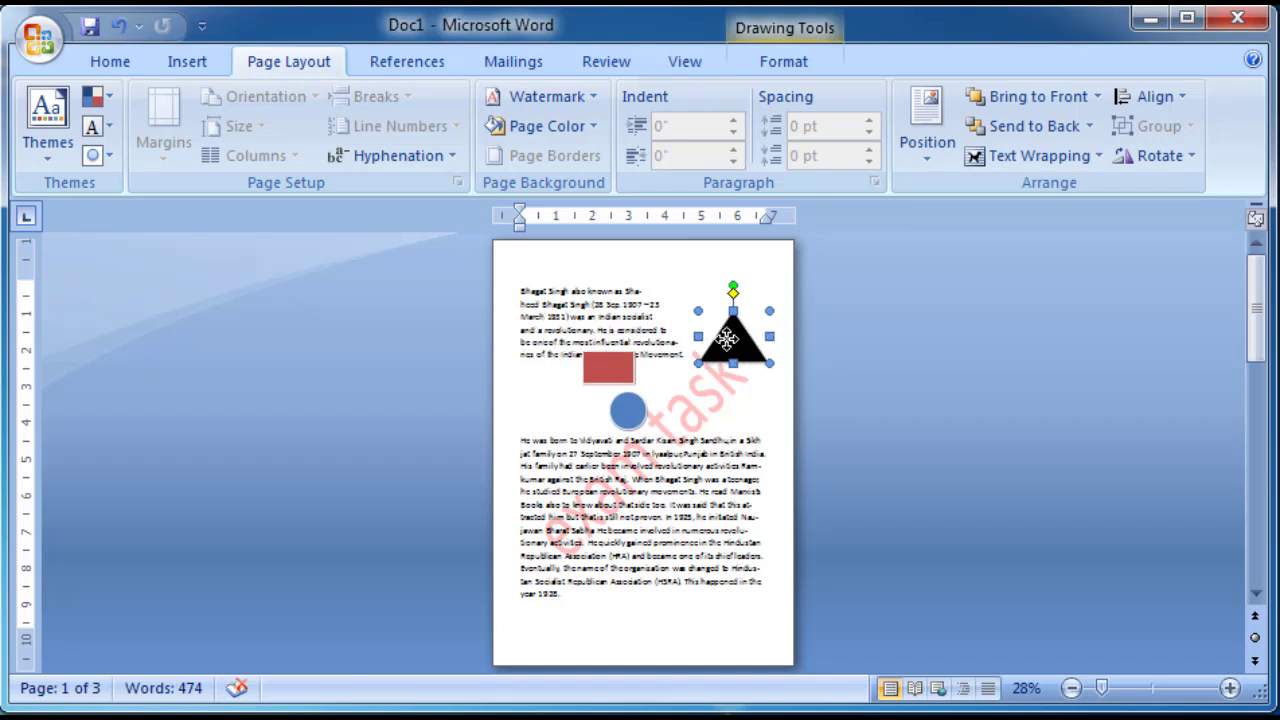
# - Try Align Left, Align Center and Align Right on the triangle
pyautogui.click(1176, 100)
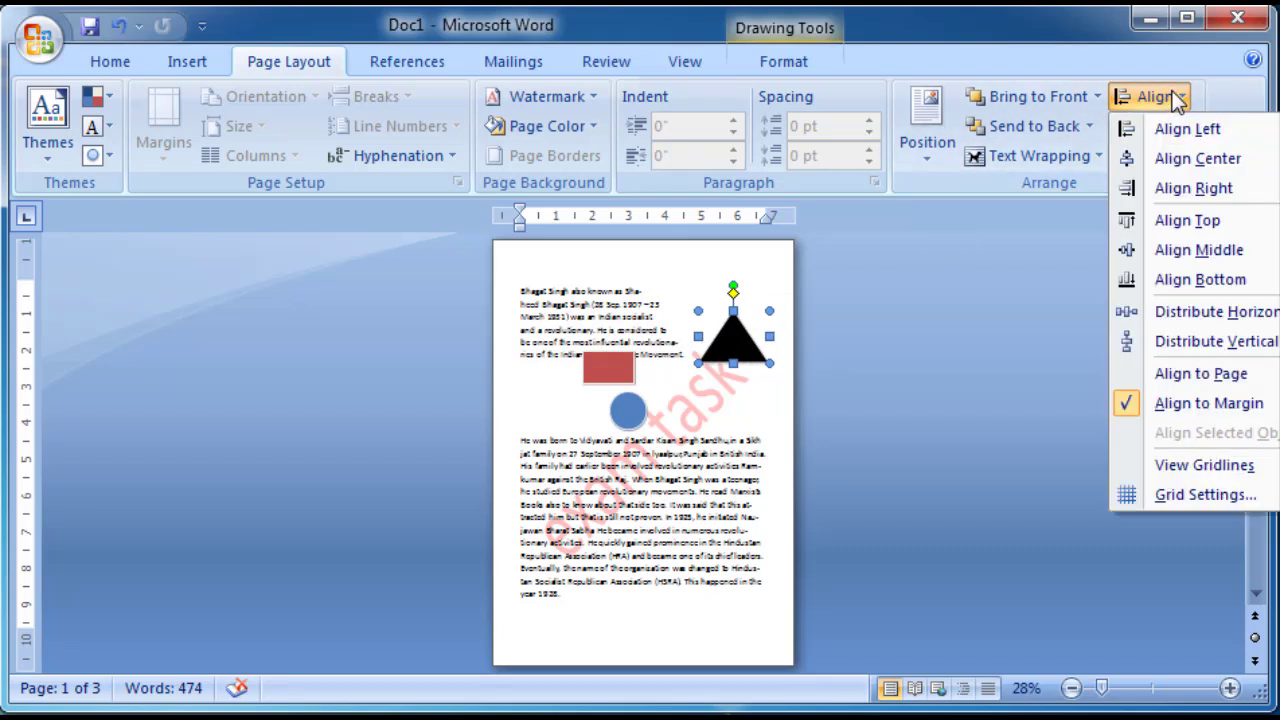
pyautogui.click(1171, 126)
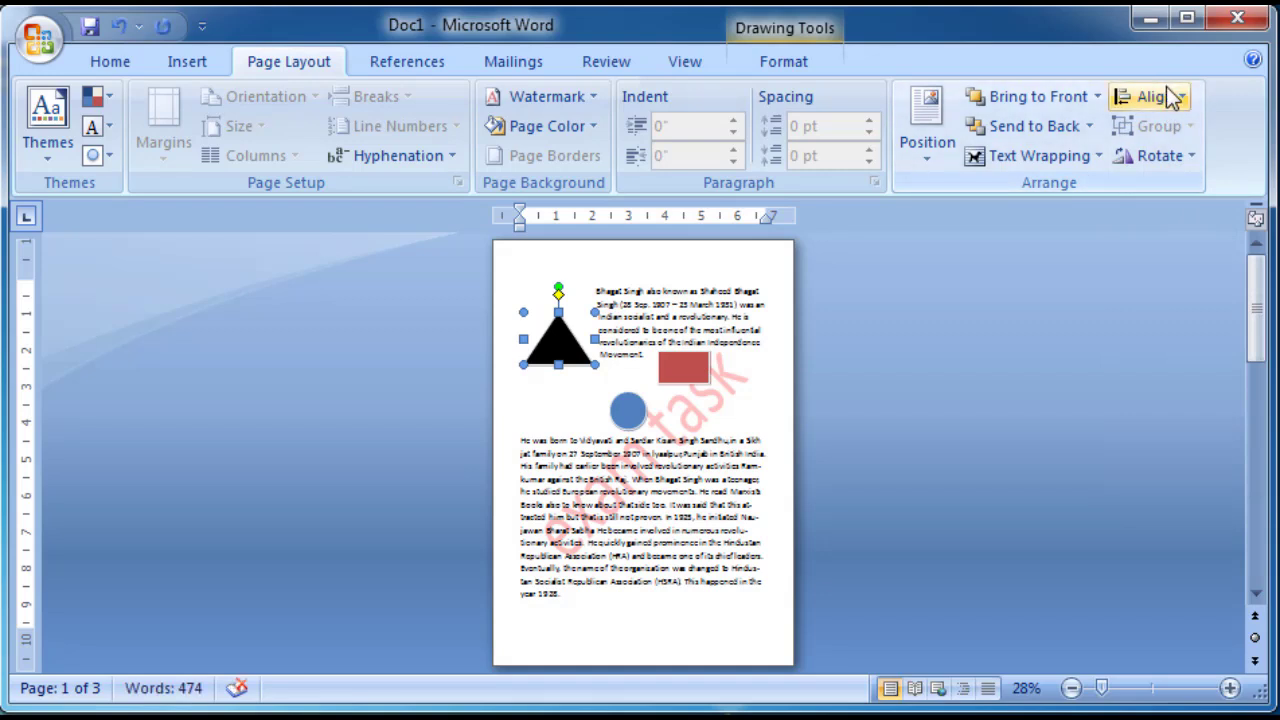
pyautogui.click(1170, 95)
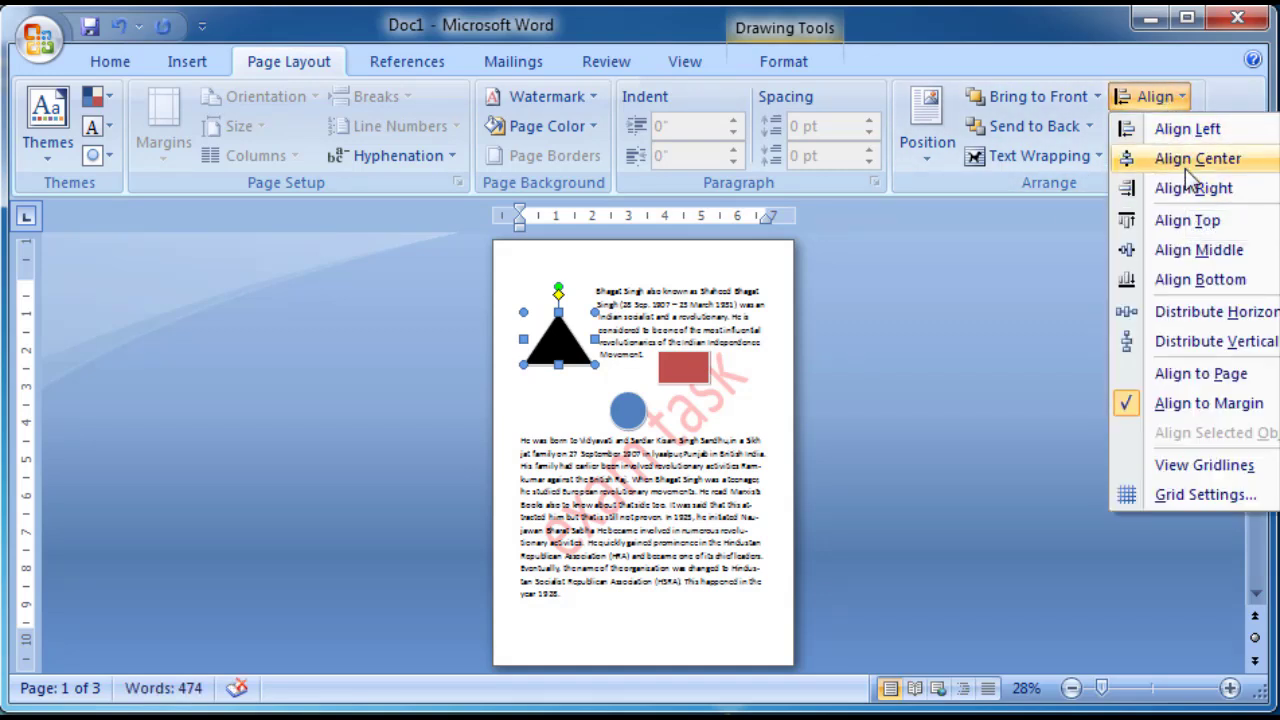
pyautogui.click(1185, 166)
pyautogui.click(1173, 106)
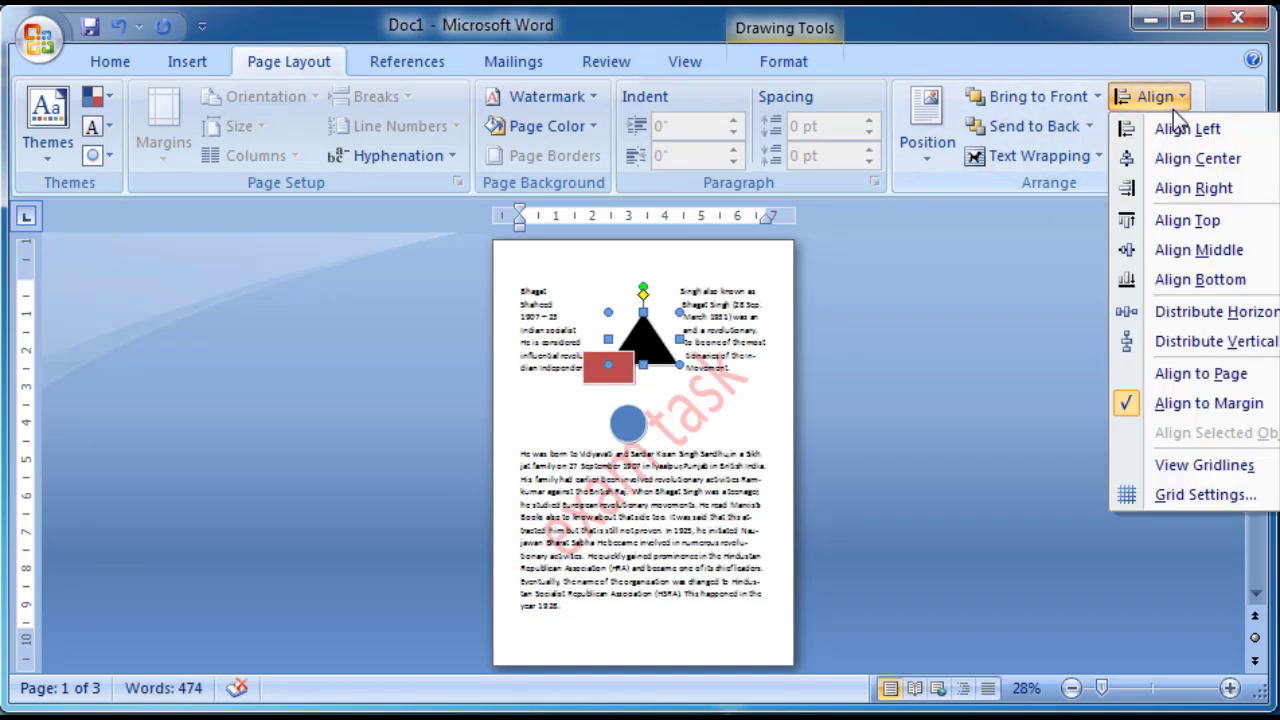
pyautogui.click(1190, 188)
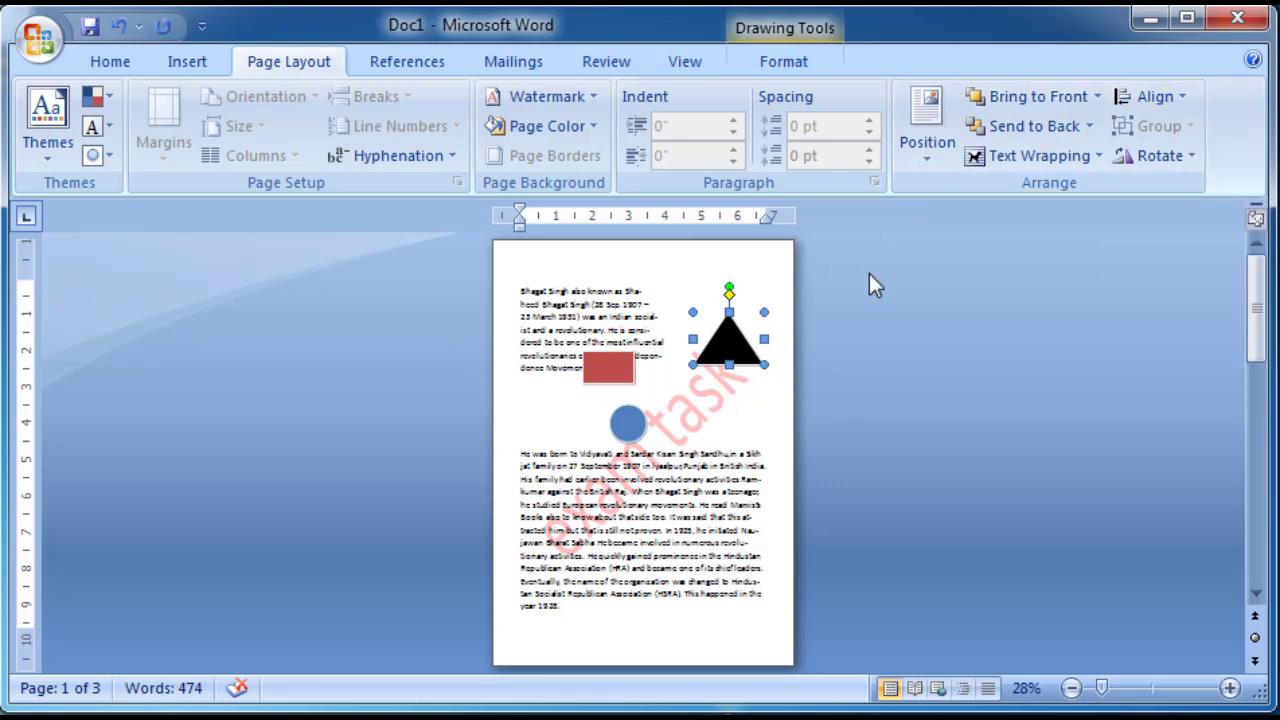
# - Try Align Top, Align Middle and Align Bottom on the triangle
pyautogui.click(1153, 103)
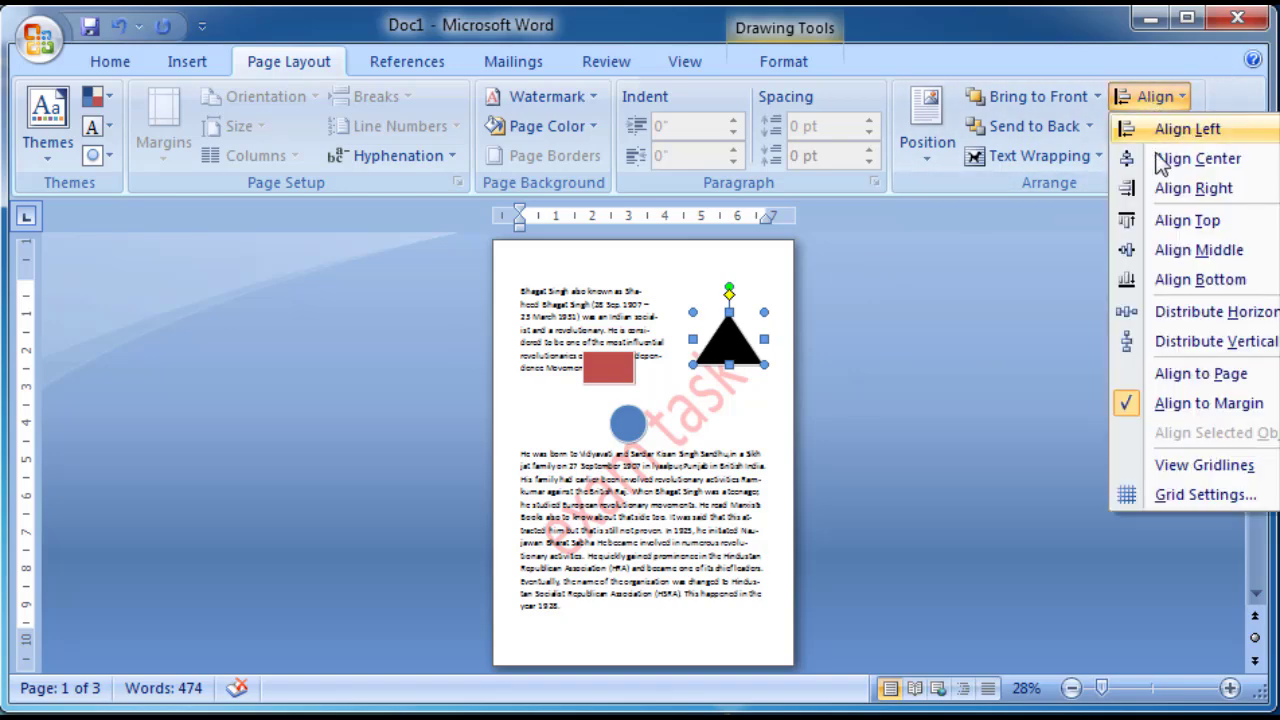
pyautogui.click(1171, 229)
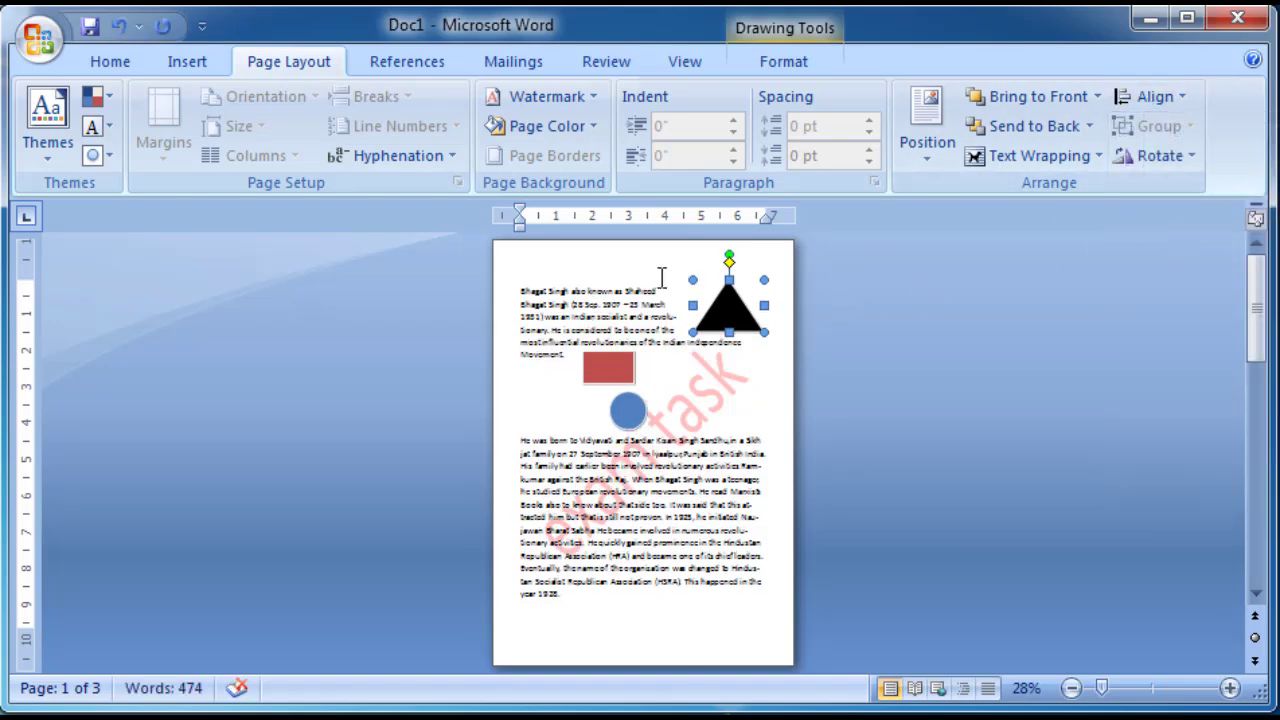
pyautogui.click(1158, 97)
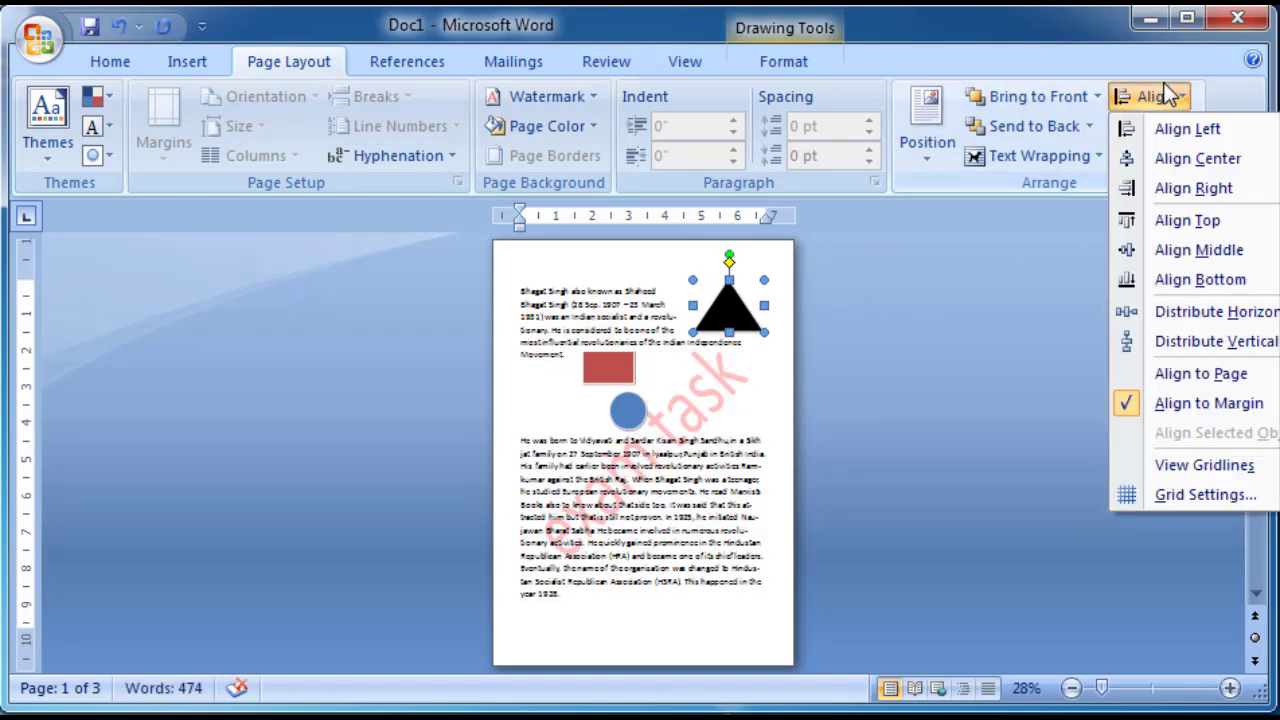
pyautogui.click(1190, 253)
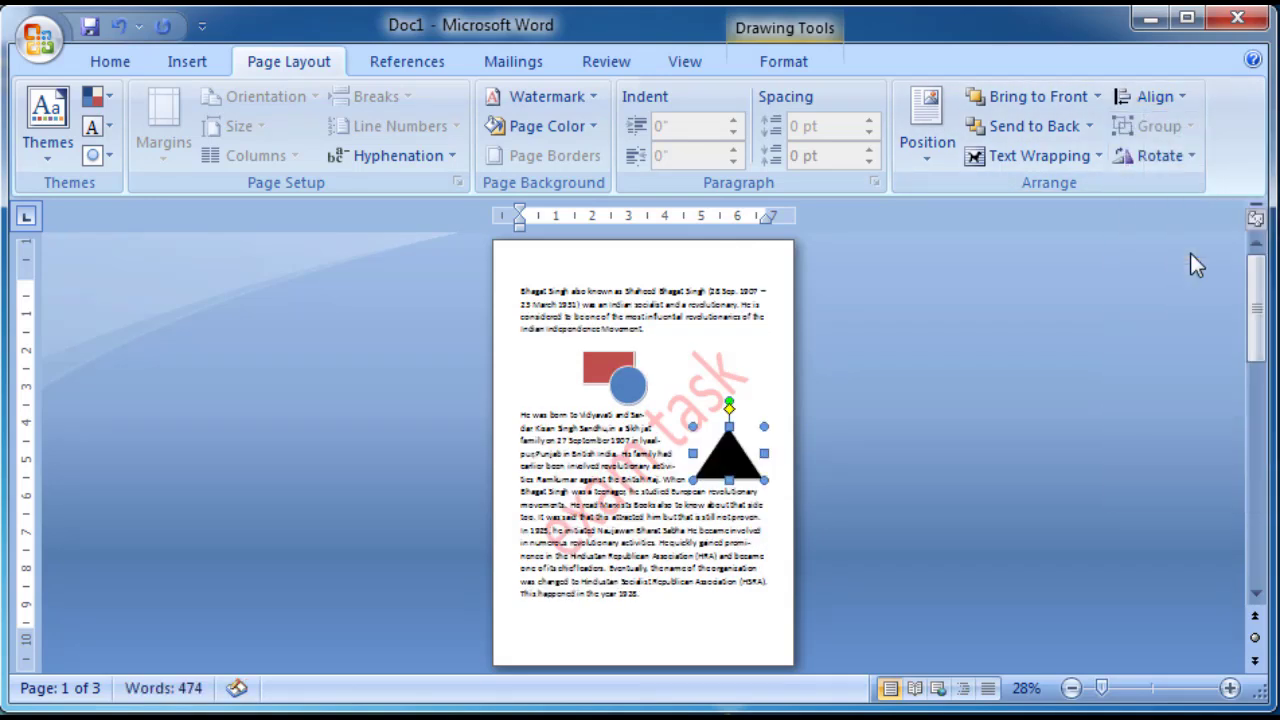
pyautogui.click(1166, 97)
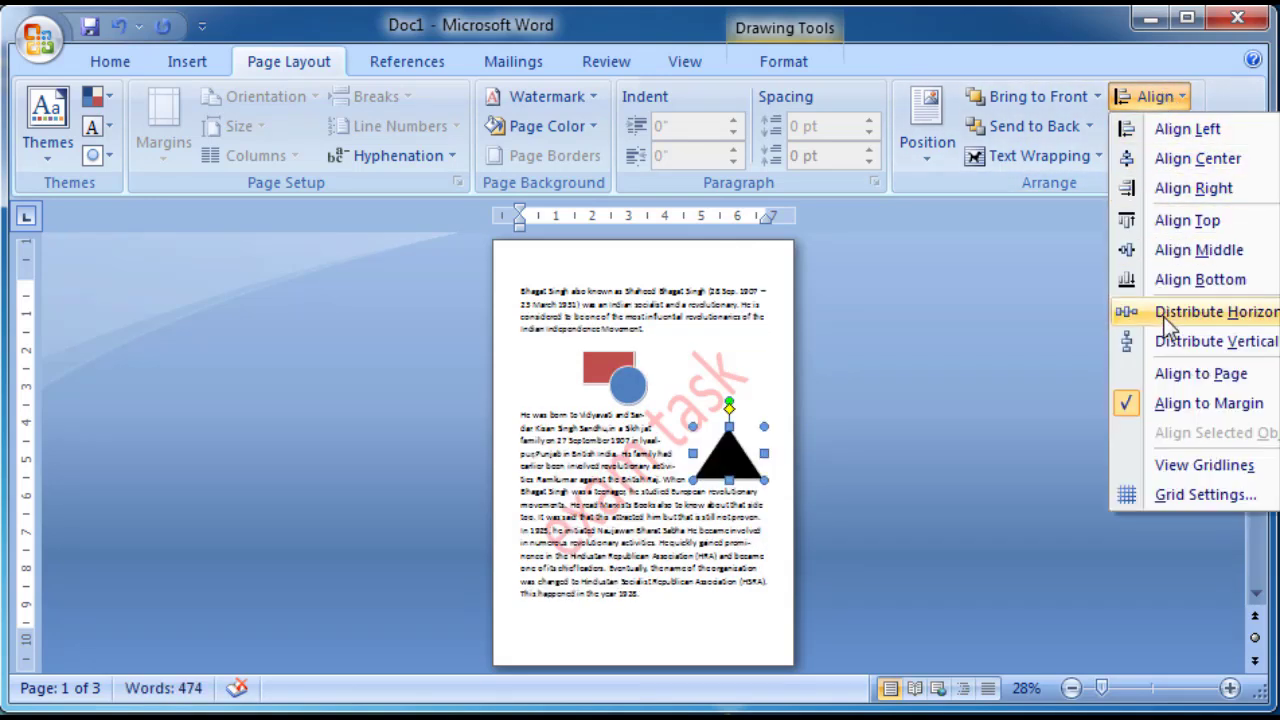
pyautogui.click(1176, 285)
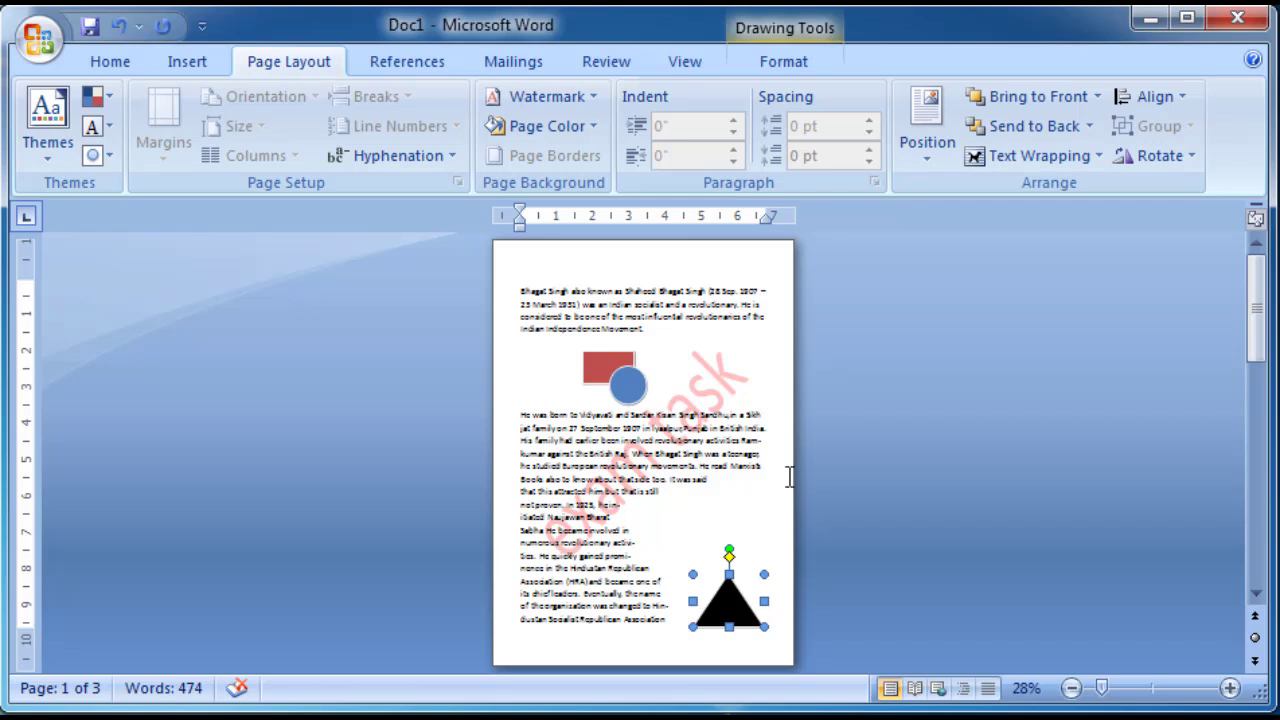
# - Align the triangle left and top so it sits in the top-left margin corner
pyautogui.click(1155, 98)
pyautogui.click(1172, 139)
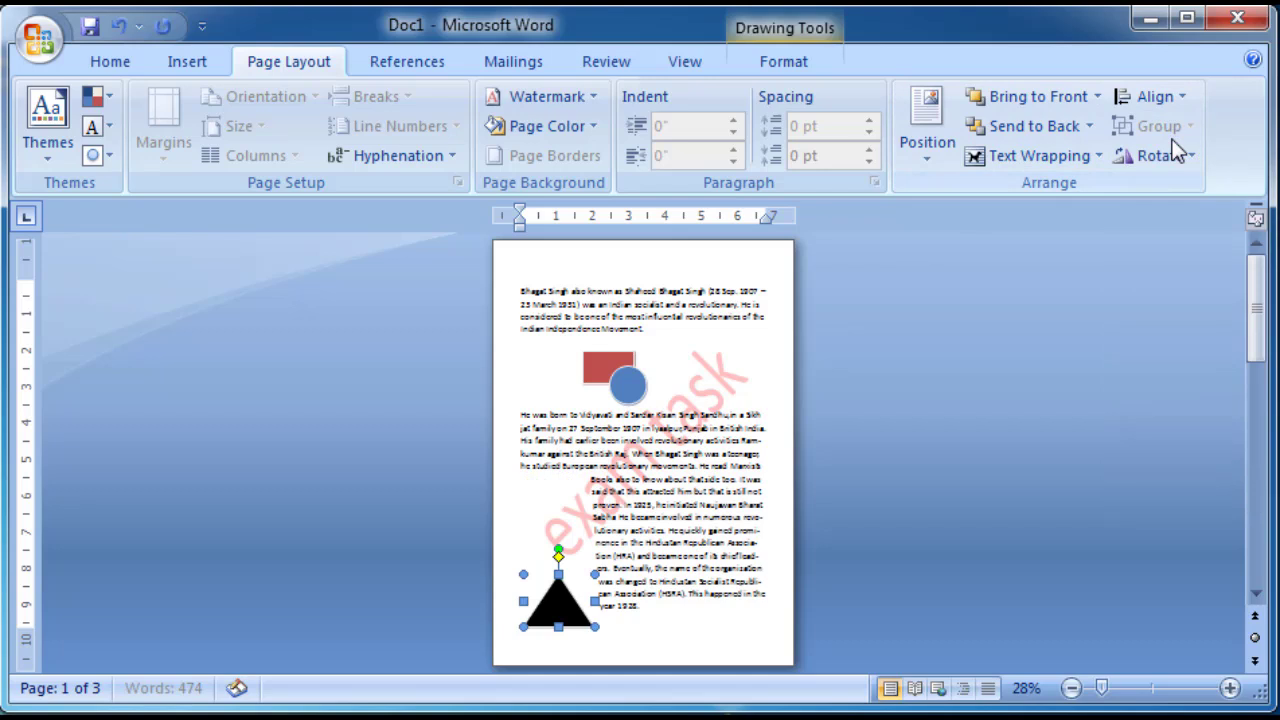
pyautogui.click(1166, 96)
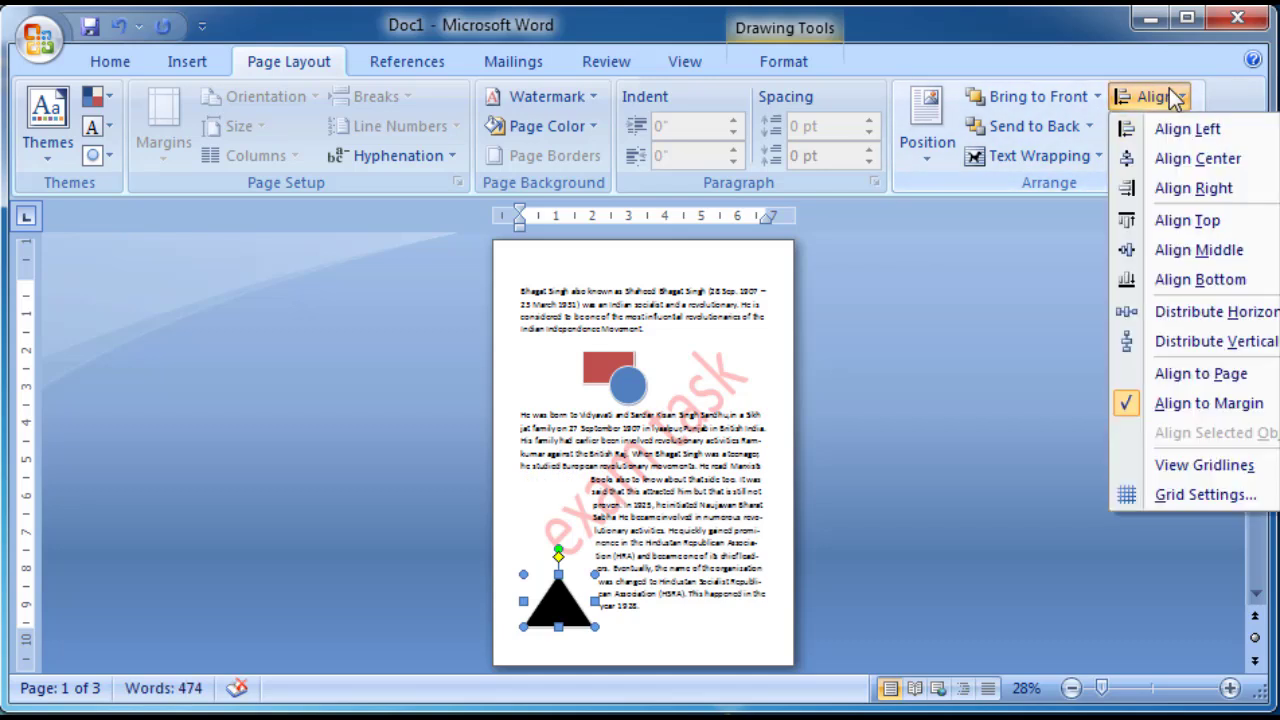
pyautogui.click(1188, 221)
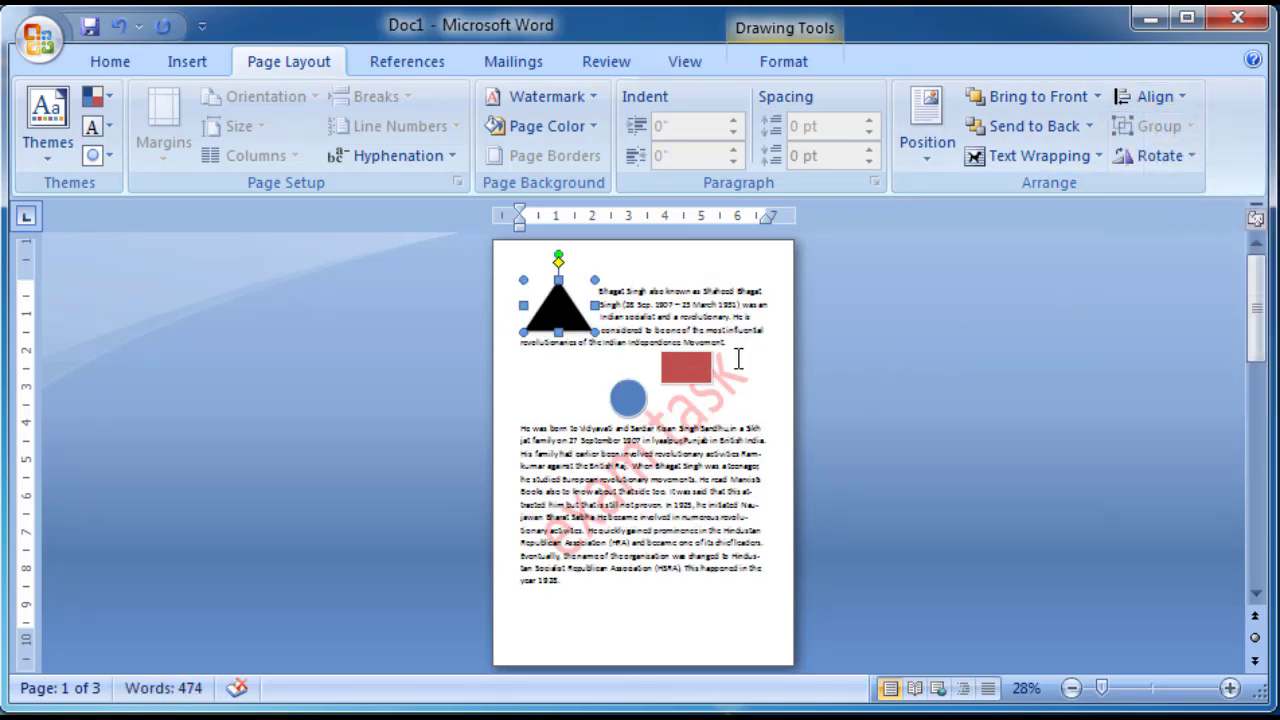
# - Drag the triangle down between the paragraphs, change its text wrapping, and nudge it against the blue circle
pyautogui.scroll(6, 735, 358)
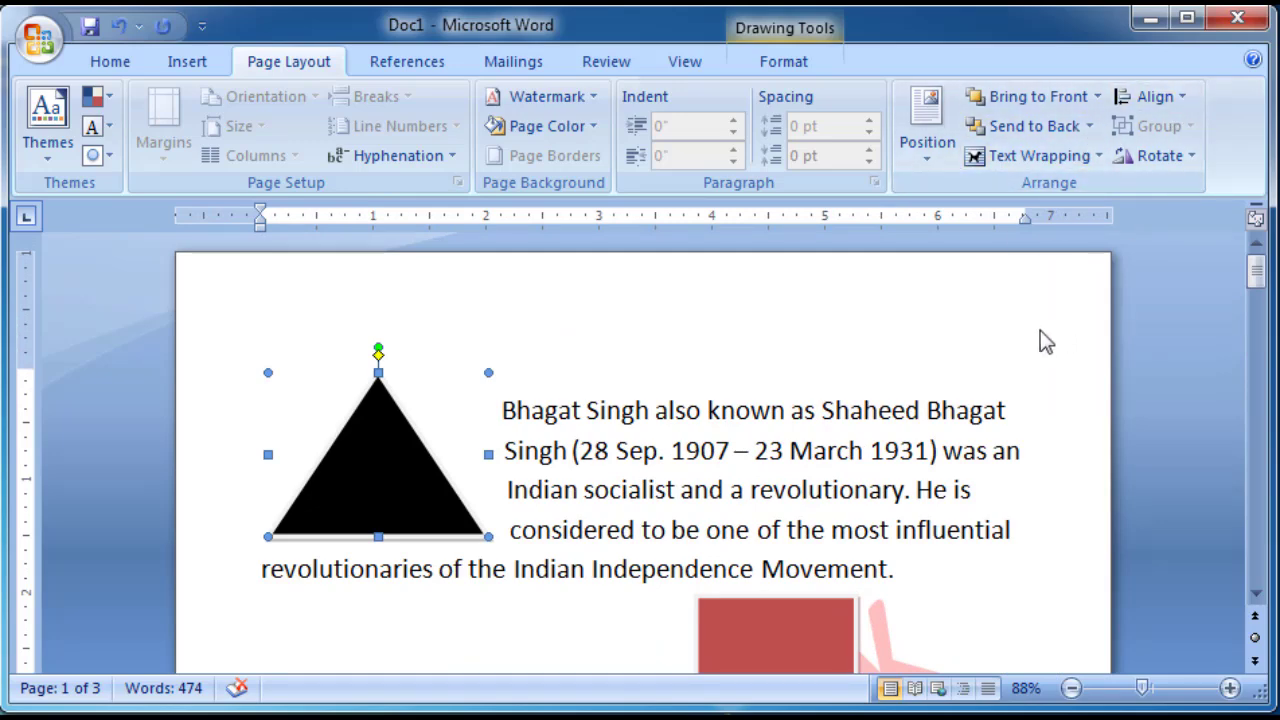
pyautogui.scroll(-1, 1040, 330)
pyautogui.scroll(-2, 878, 316)
pyautogui.moveTo(400, 329); pyautogui.dragTo(570, 457)
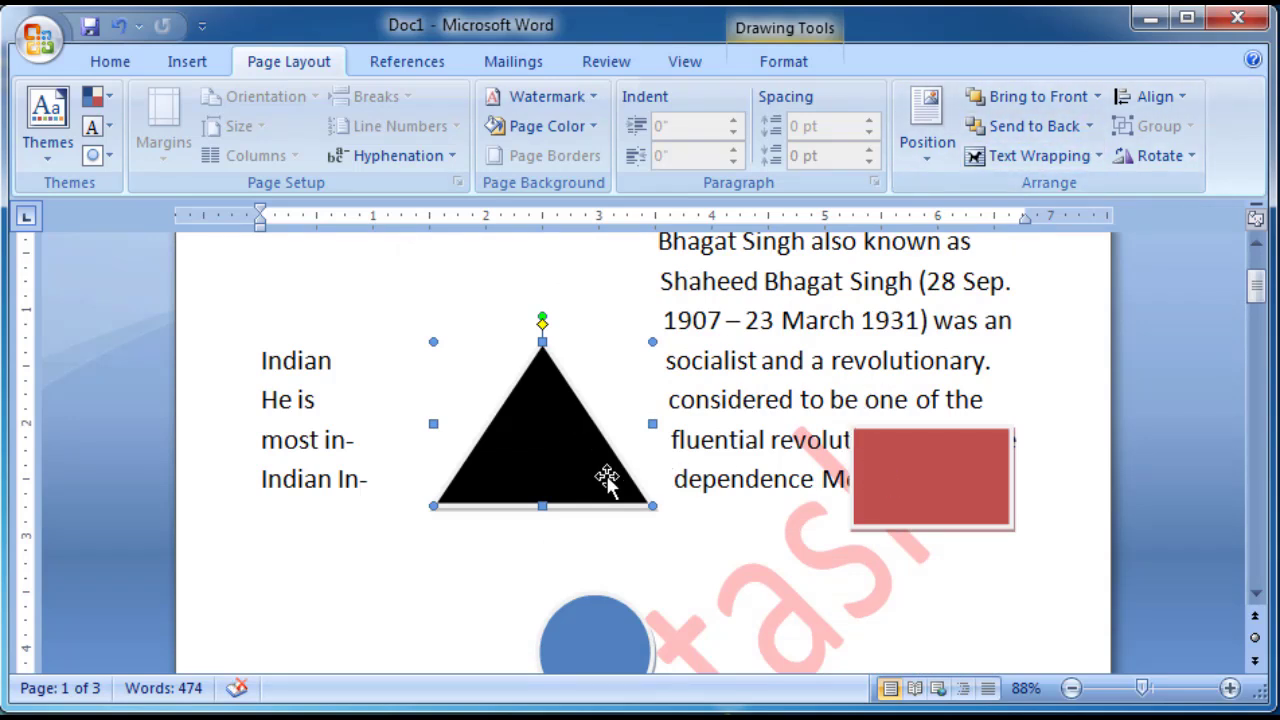
pyautogui.moveTo(600, 468); pyautogui.dragTo(760, 590)
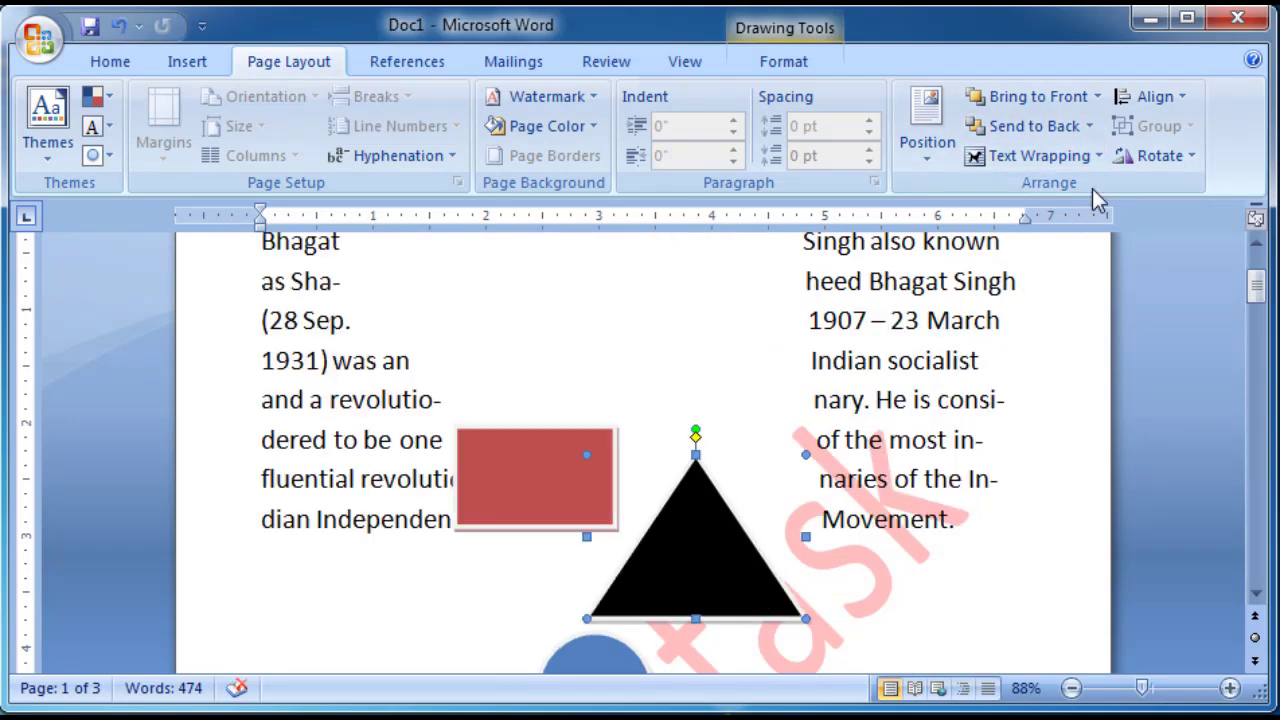
pyautogui.click(1045, 155)
pyautogui.click(1015, 220)
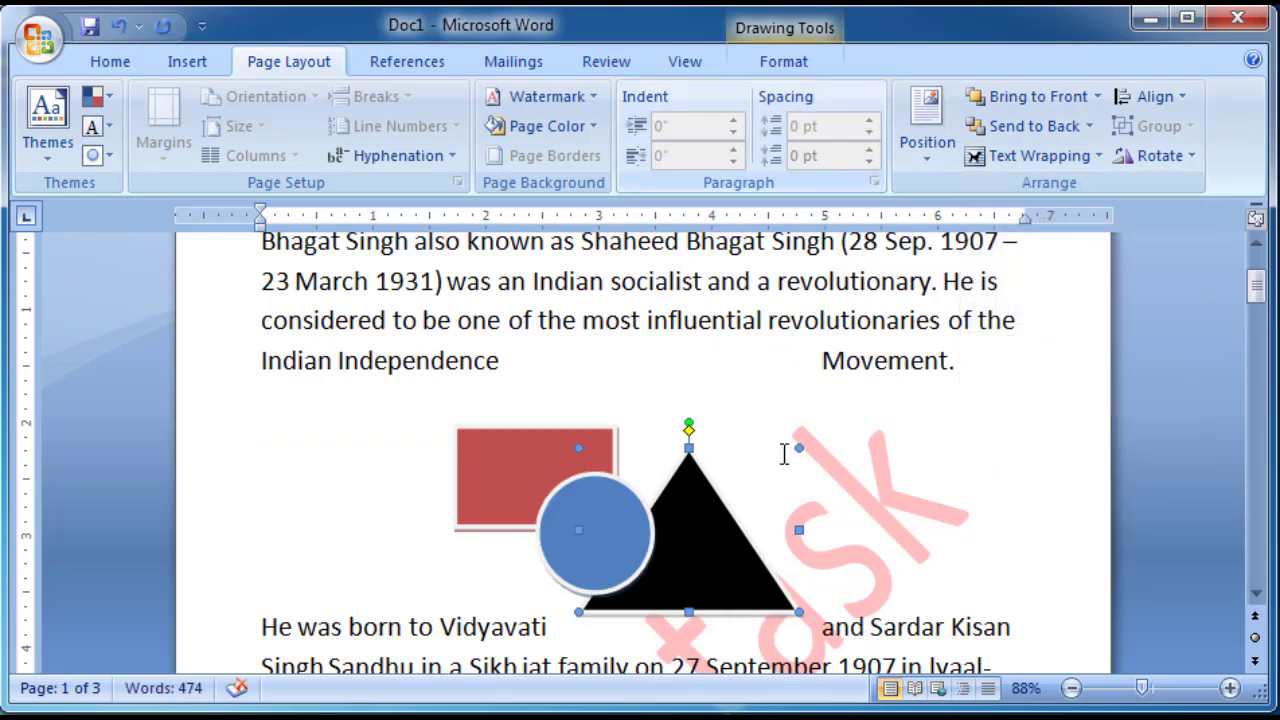
pyautogui.moveTo(723, 557)
pyautogui.mouseDown()
pyautogui.moveTo(777, 557)
pyautogui.moveTo(684, 565)
pyautogui.mouseUp()
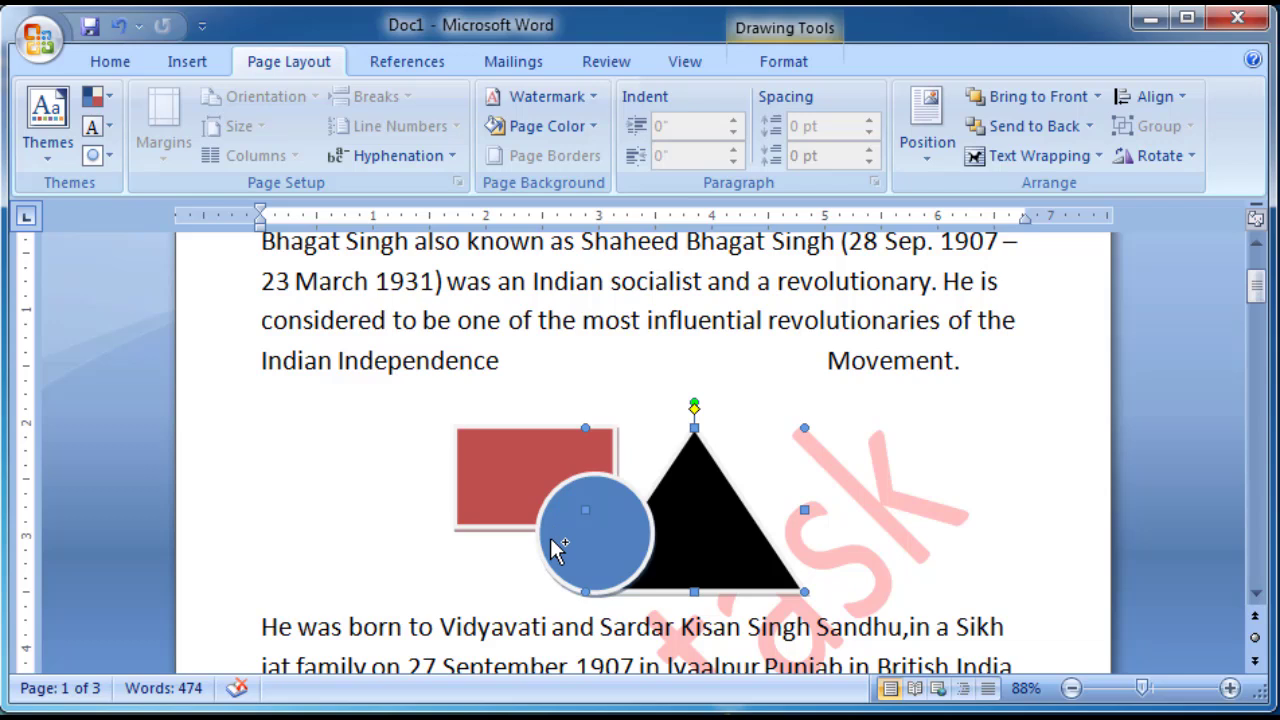
# - Select the circle, rectangle and triangle, group them, and nudge the group slightly right
pyautogui.keyDown('shift'); pyautogui.click(557, 548); pyautogui.keyUp('shift')
pyautogui.keyDown('shift'); pyautogui.click(500, 464); pyautogui.keyUp('shift')
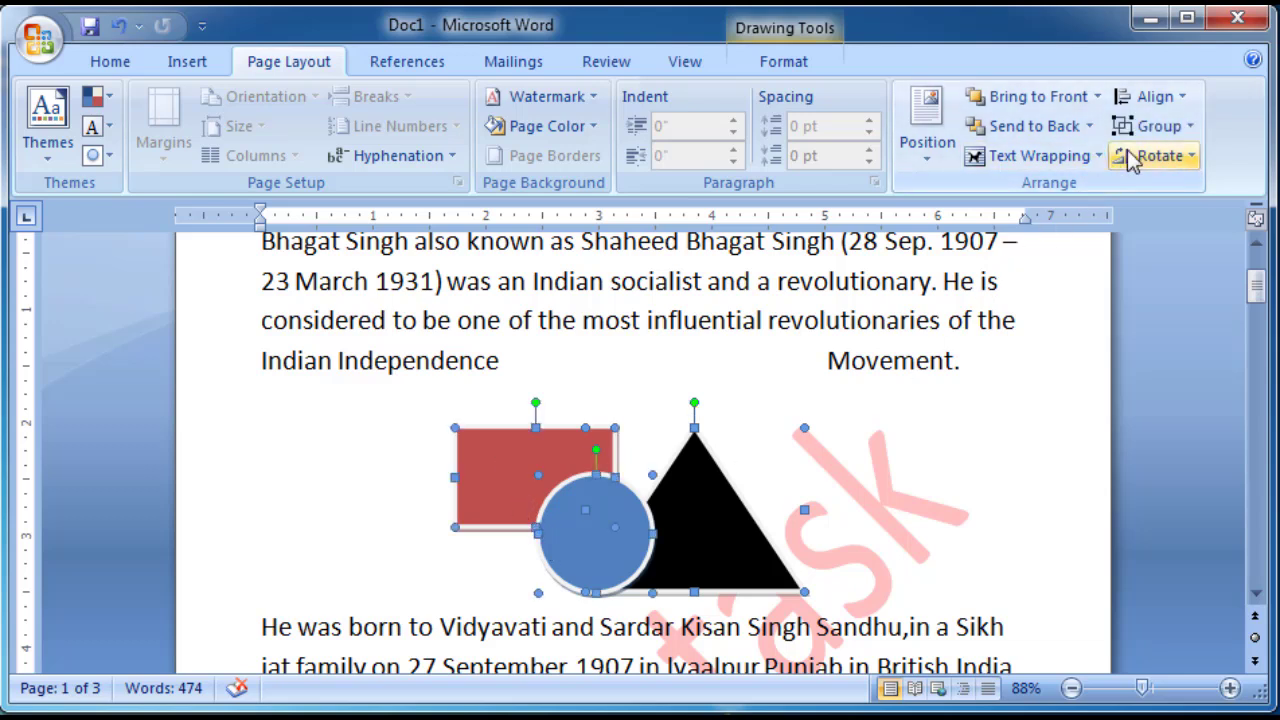
pyautogui.click(1159, 126)
pyautogui.click(1175, 160)
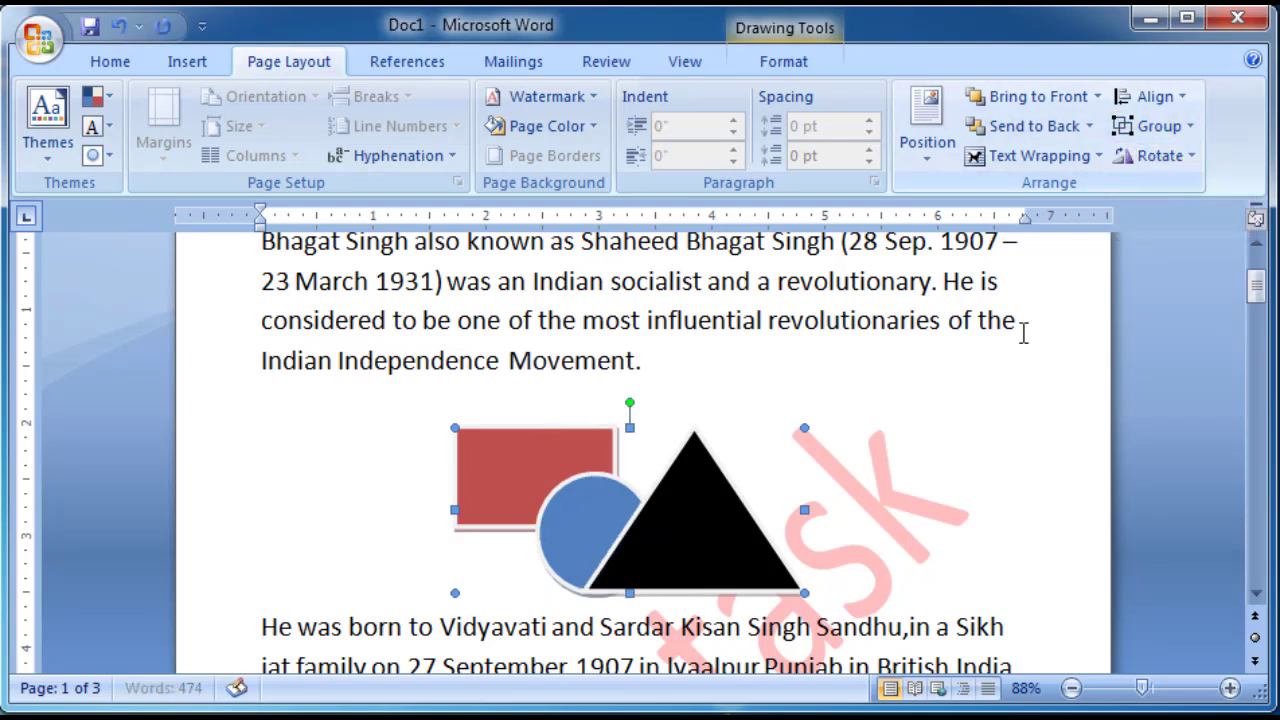
pyautogui.click(834, 503)
pyautogui.click(694, 517)
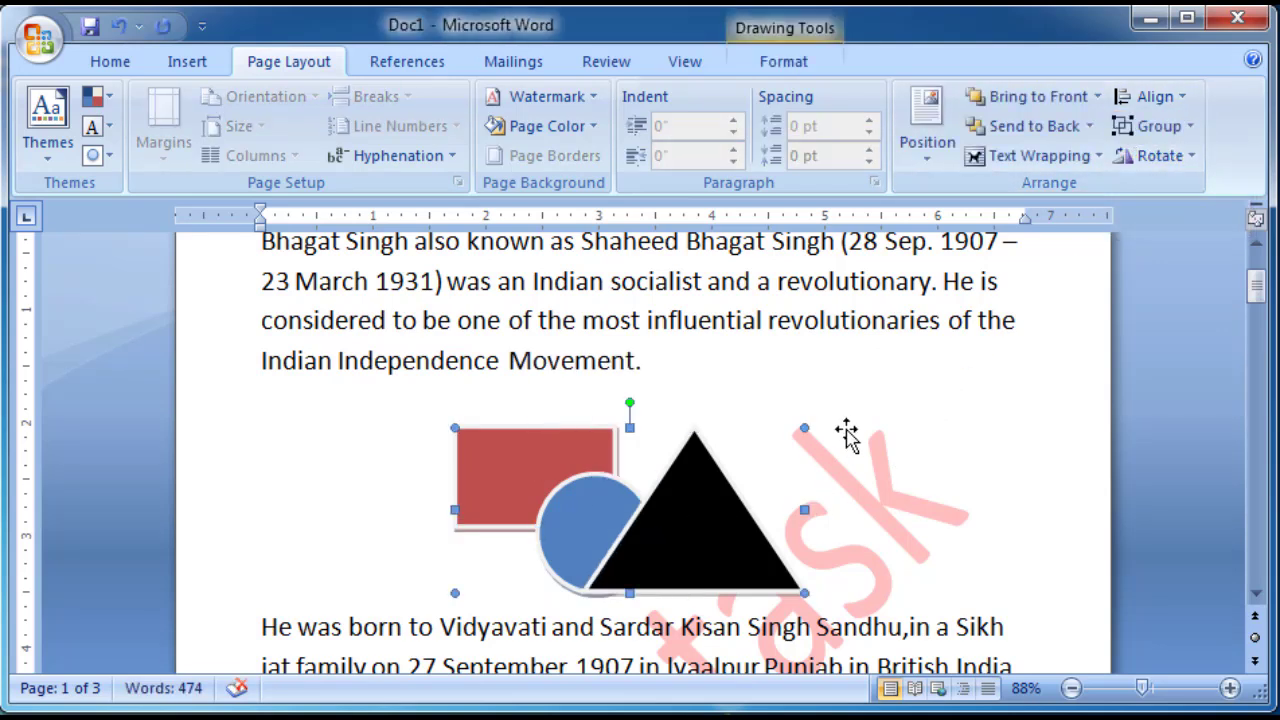
pyautogui.moveTo(683, 576)
pyautogui.mouseDown()
pyautogui.moveTo(783, 510)
pyautogui.moveTo(727, 573)
pyautogui.mouseUp()
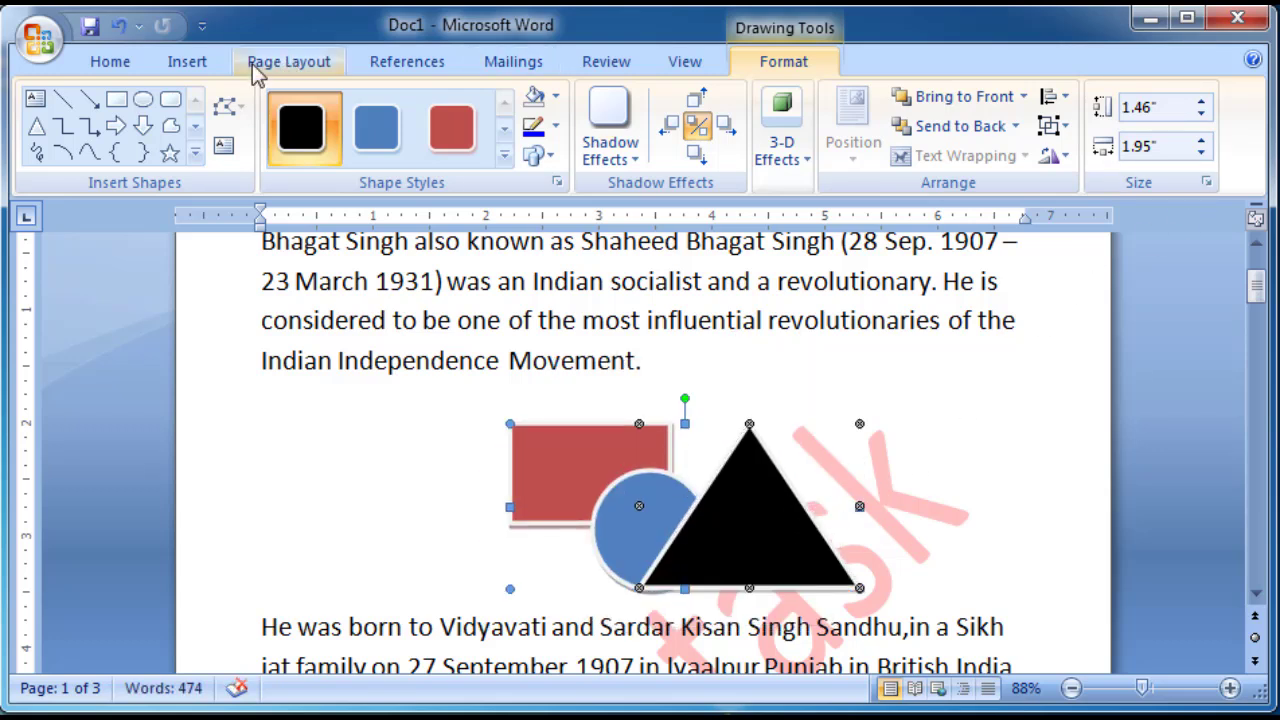
# - Ungroup the drawing back into separate rectangle, circle and triangle shapes
pyautogui.click(316, 60)
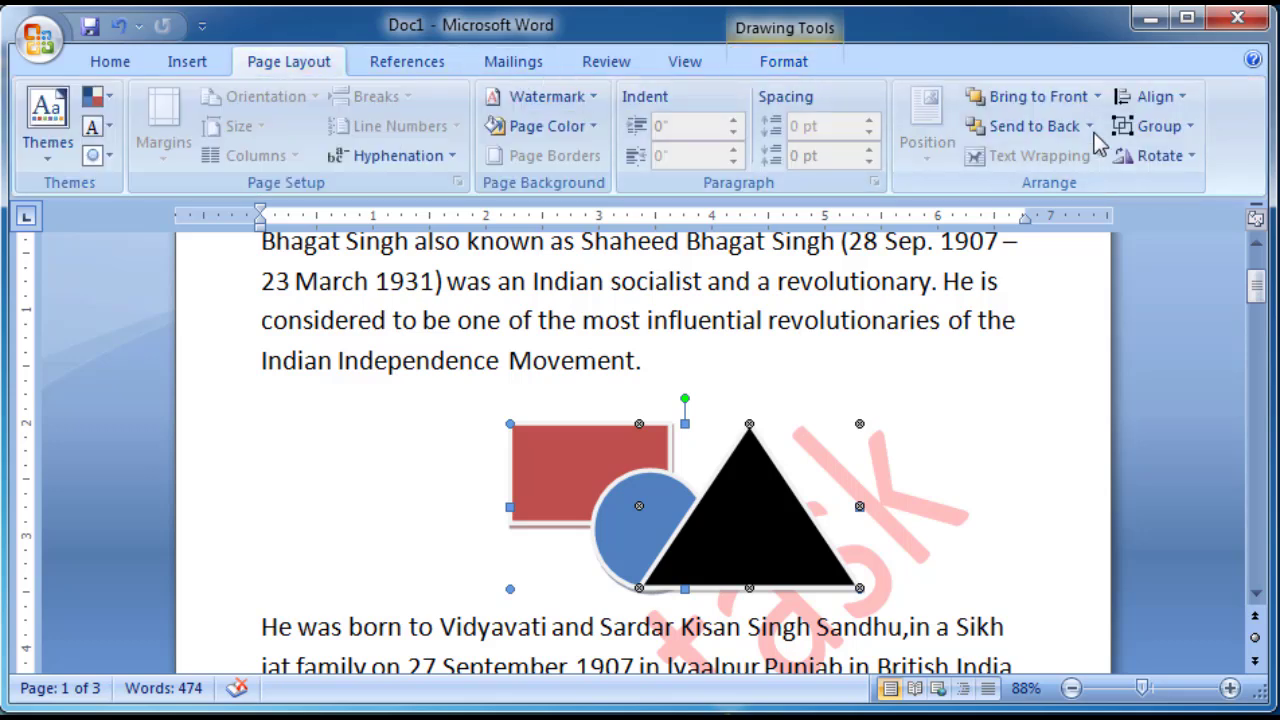
pyautogui.click(1155, 126)
pyautogui.click(1176, 226)
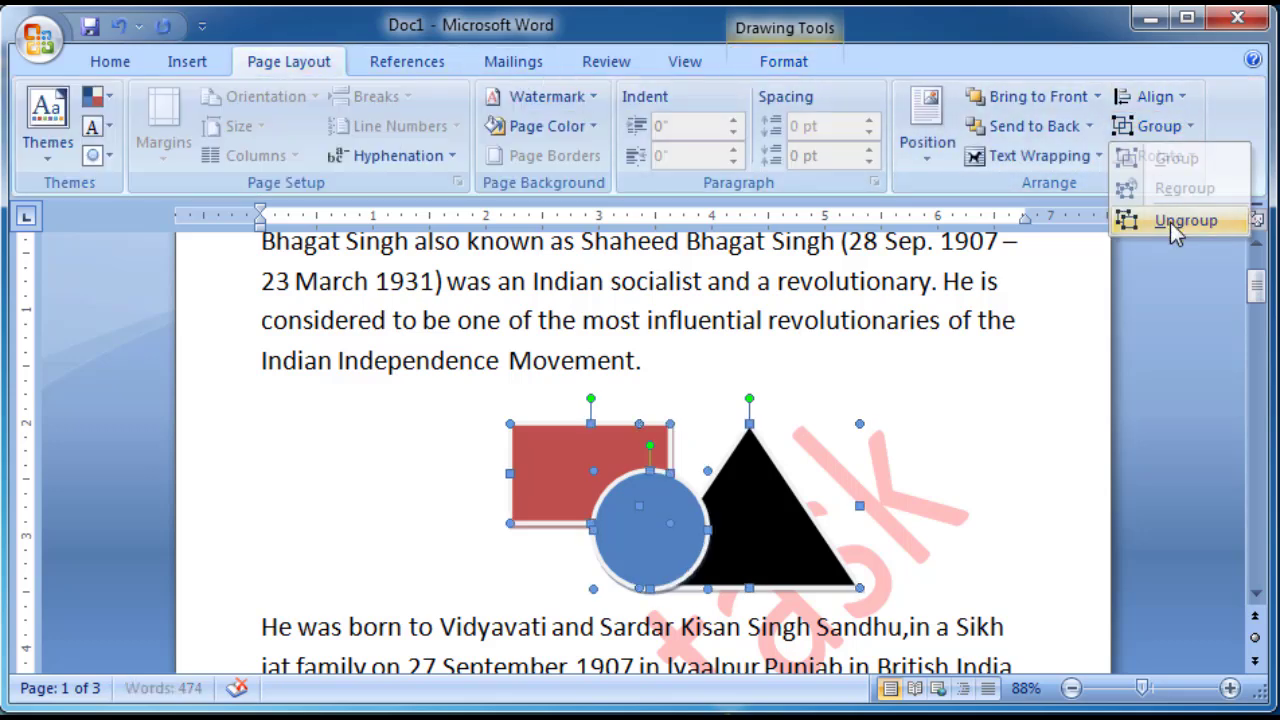
pyautogui.click(954, 420)
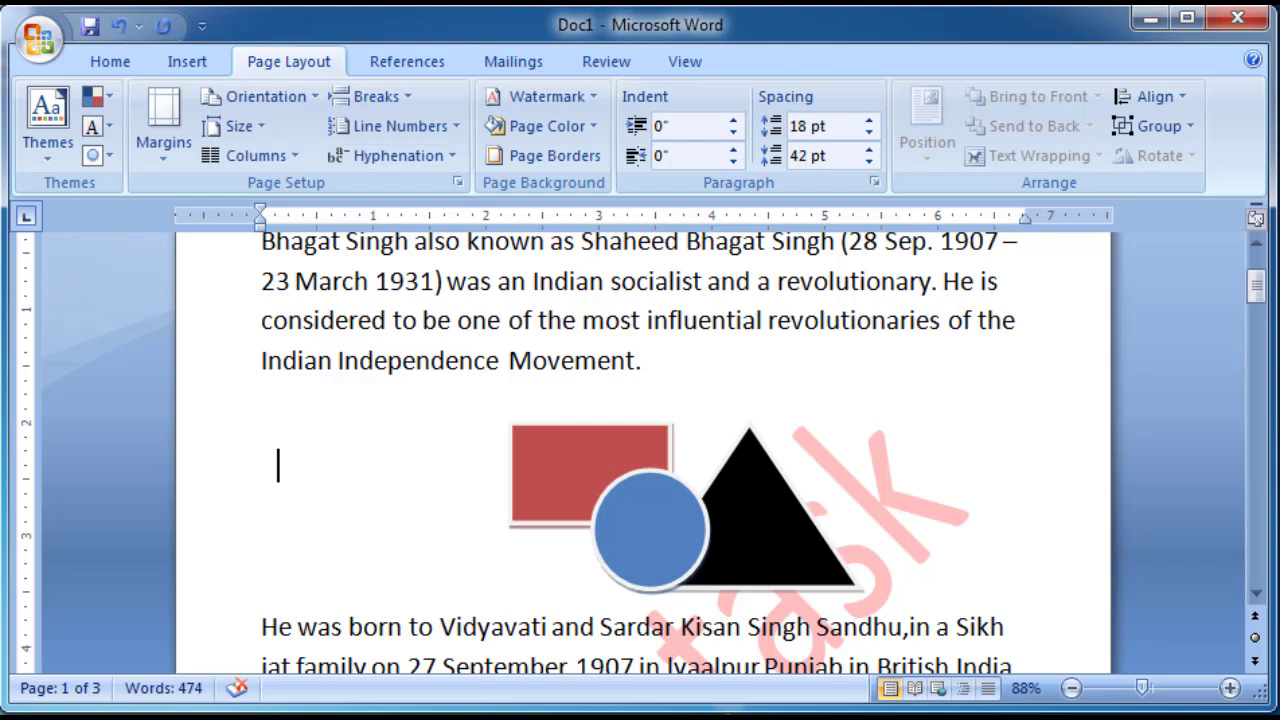
# - Move the blue circle left, the red rectangle up, and the black triangle right
pyautogui.doubleClick(660, 528)
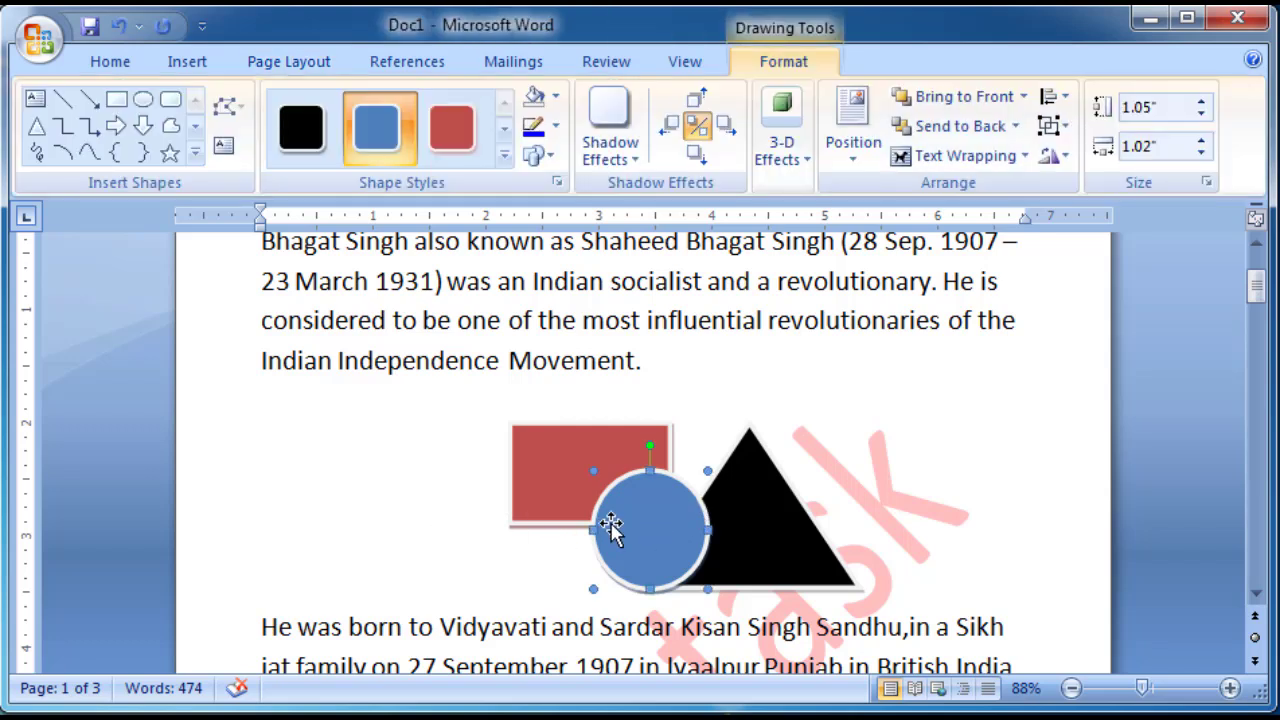
pyautogui.moveTo(610, 528); pyautogui.dragTo(404, 538)
pyautogui.click(669, 434)
pyautogui.moveTo(669, 434); pyautogui.dragTo(758, 362)
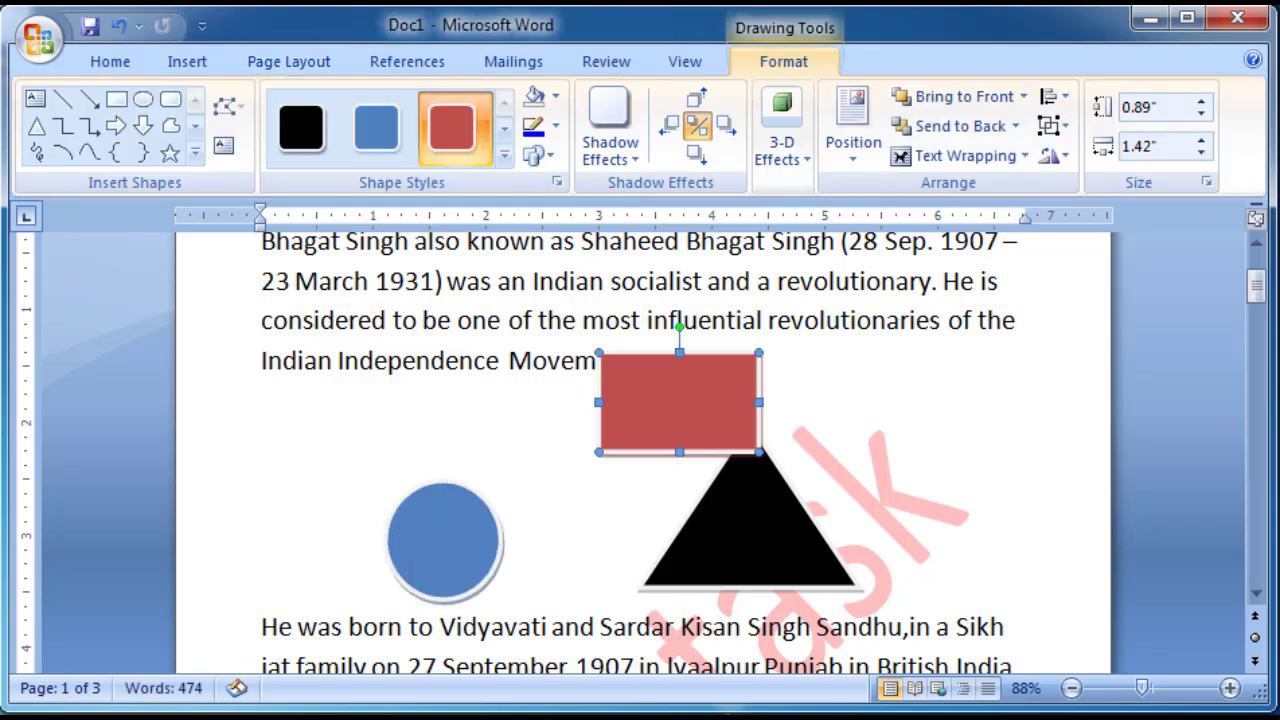
pyautogui.click(278, 465)
pyautogui.click(800, 571)
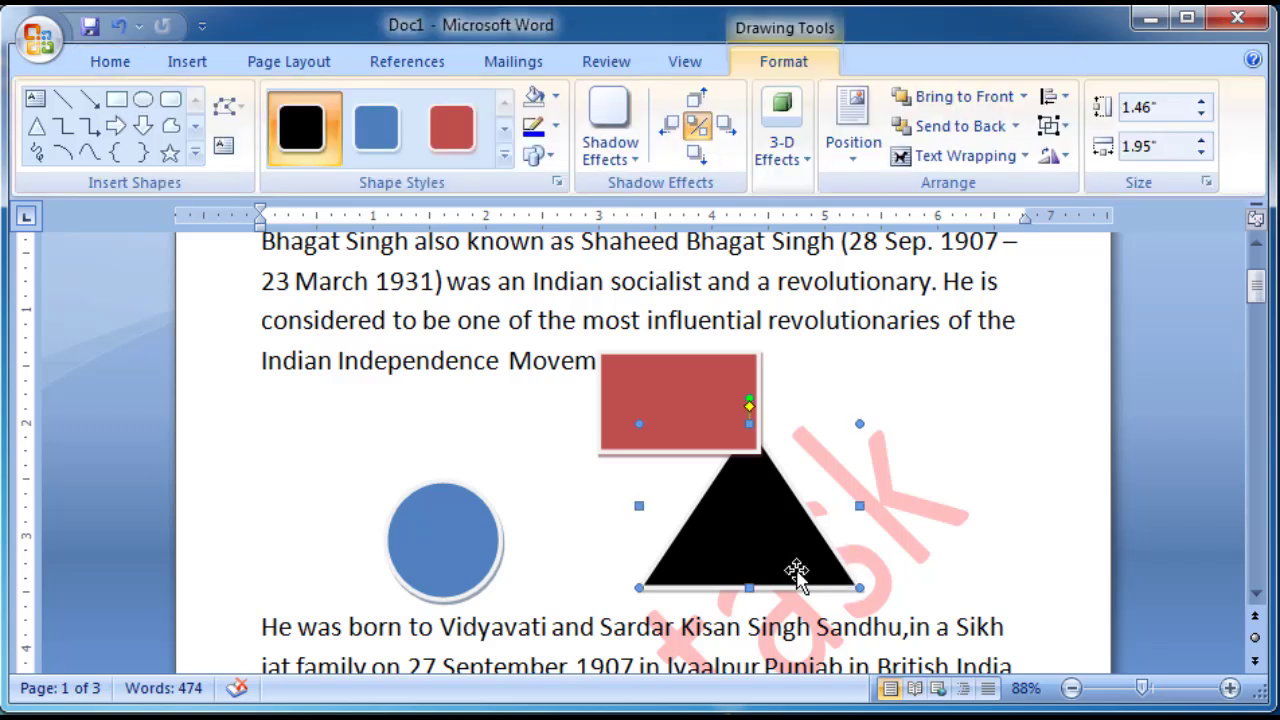
pyautogui.moveTo(800, 571); pyautogui.dragTo(960, 511)
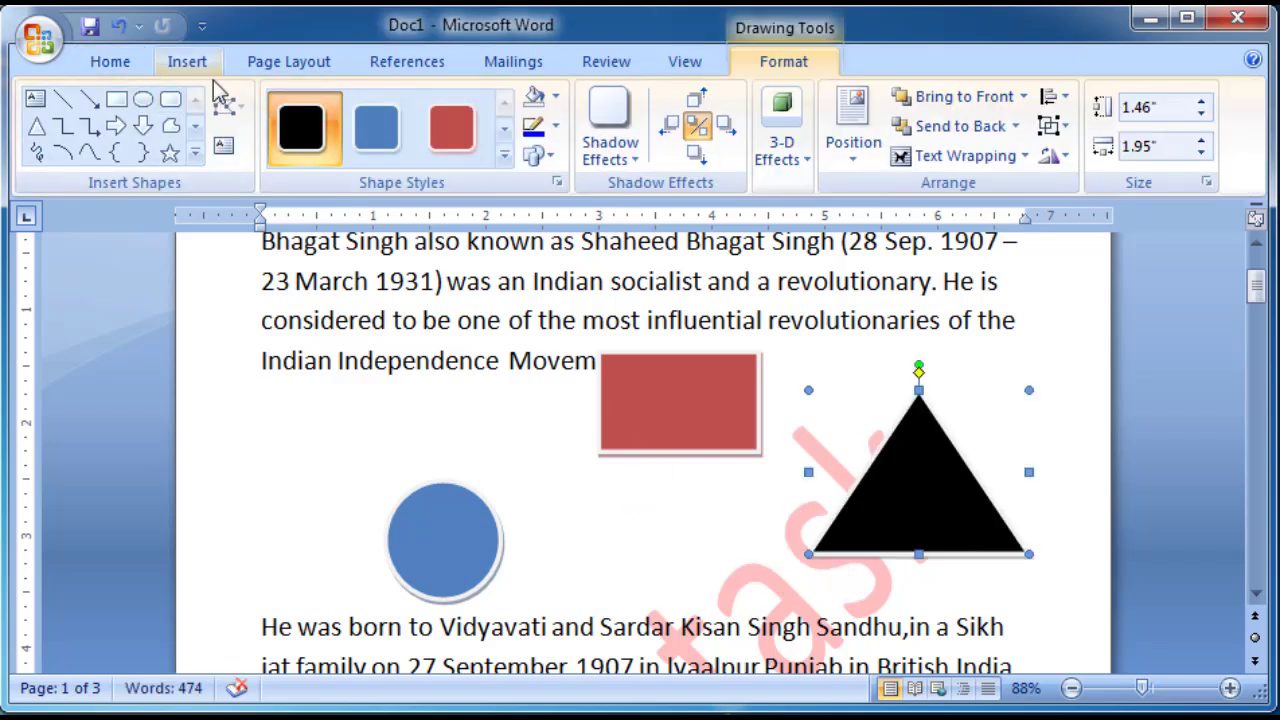
pyautogui.click(283, 64)
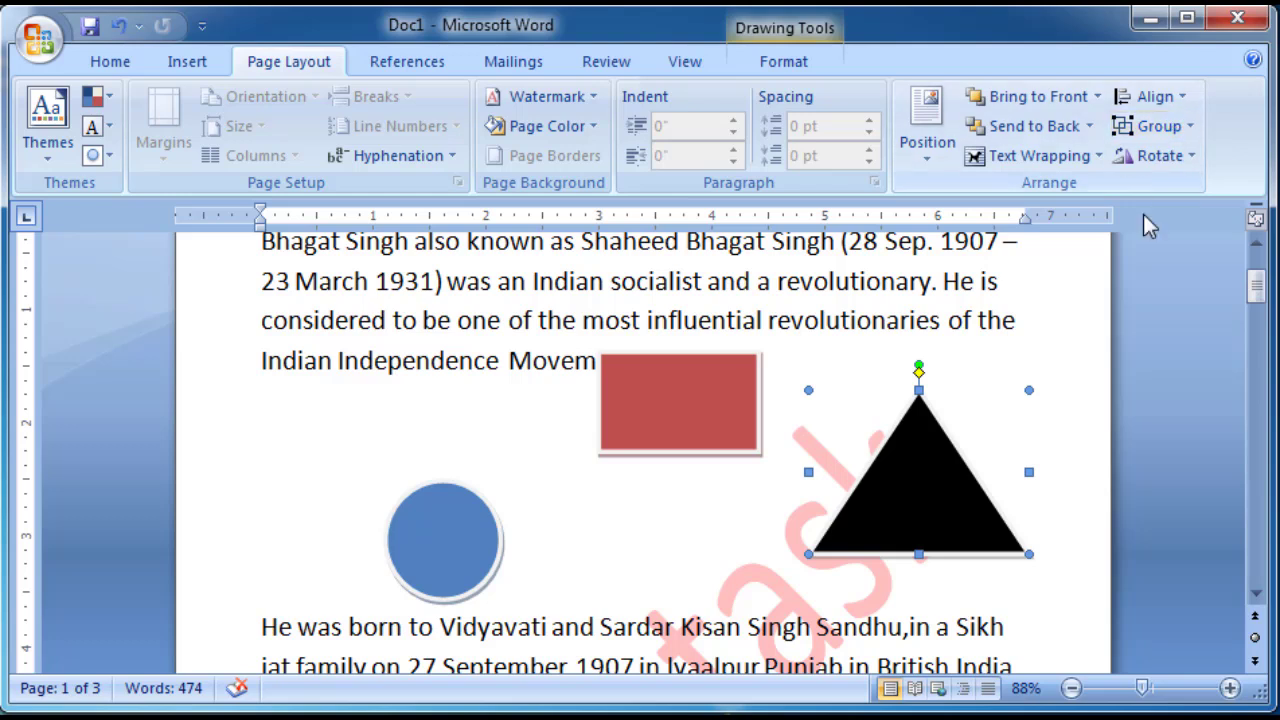
pyautogui.click(1190, 158)
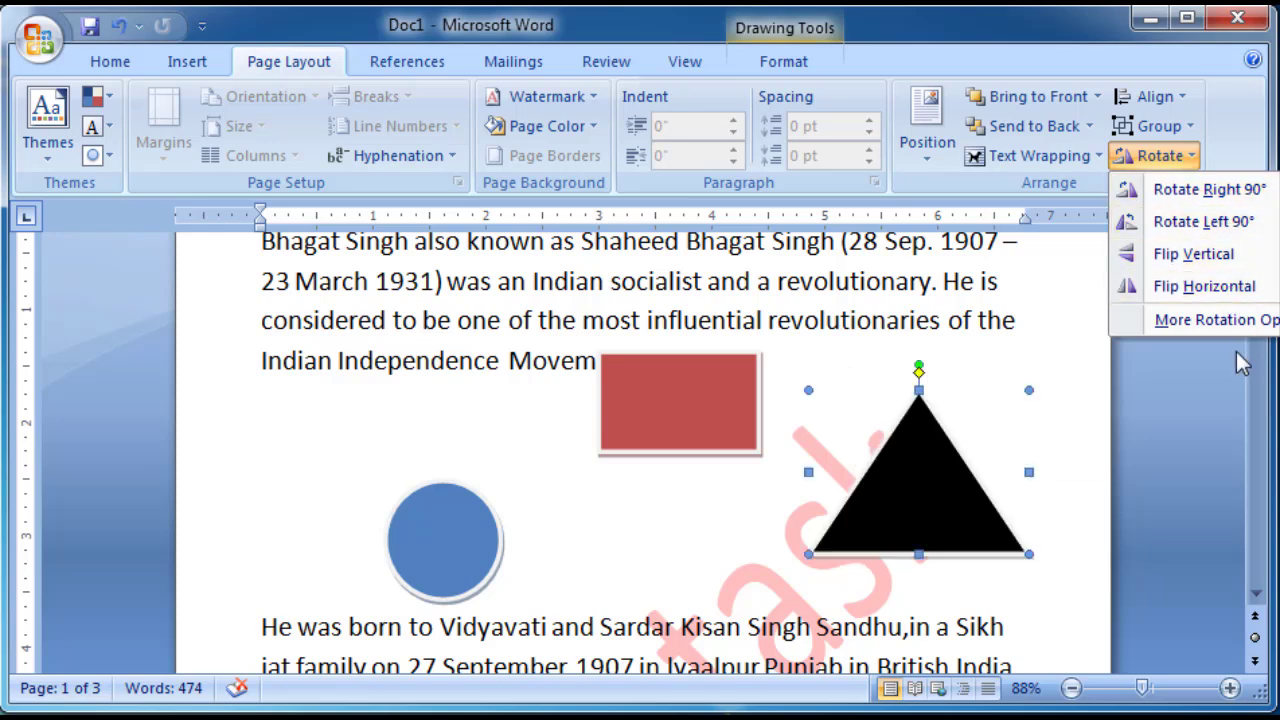
# - Set the triangle's rotation to 18° in More Rotation Options and apply it
pyautogui.click(1258, 328)
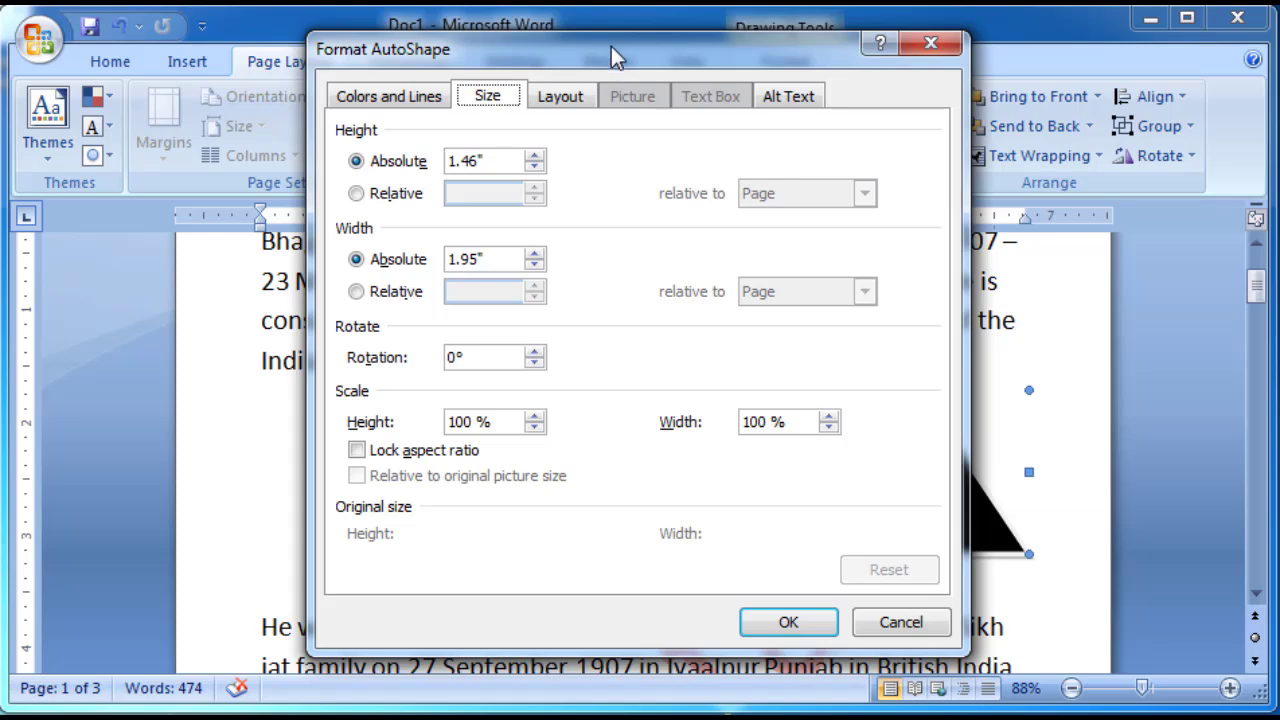
pyautogui.moveTo(611, 46)
pyautogui.mouseDown()
pyautogui.moveTo(1057, 188)
pyautogui.moveTo(1033, 162)
pyautogui.mouseUp()
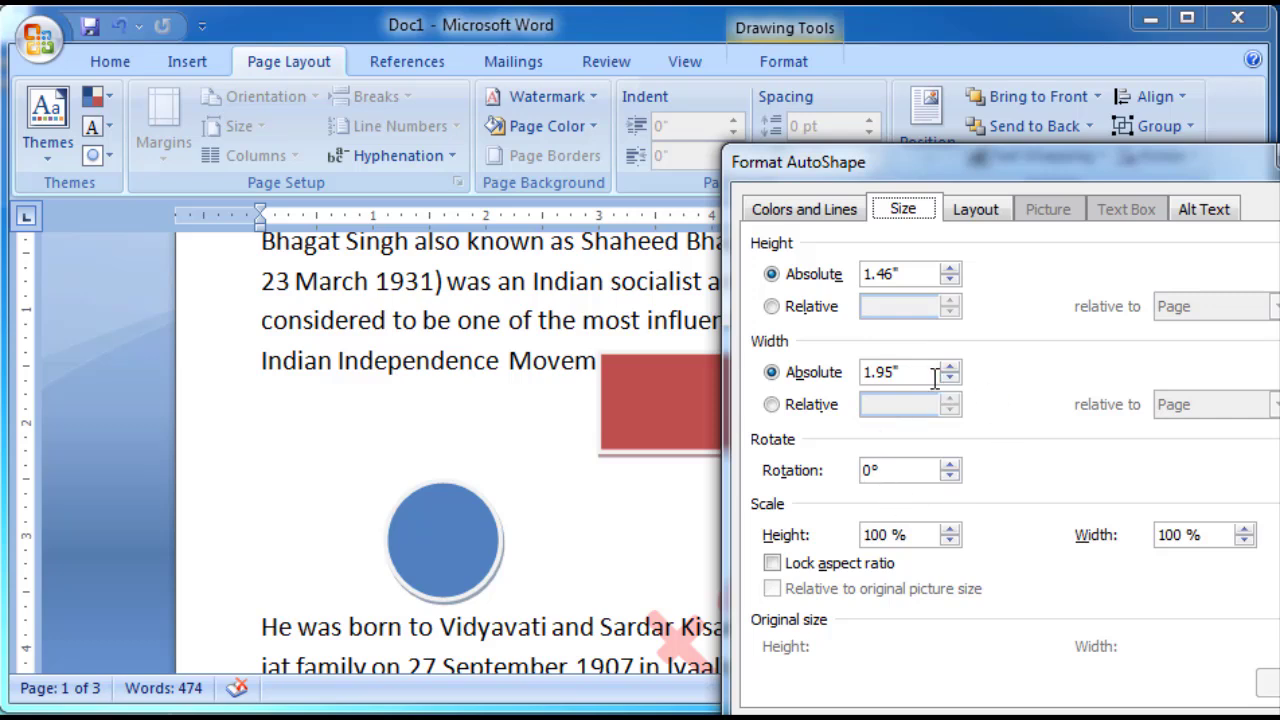
pyautogui.click(949, 465)
pyautogui.click(949, 465)
pyautogui.click(949, 465)
pyautogui.click(949, 465)
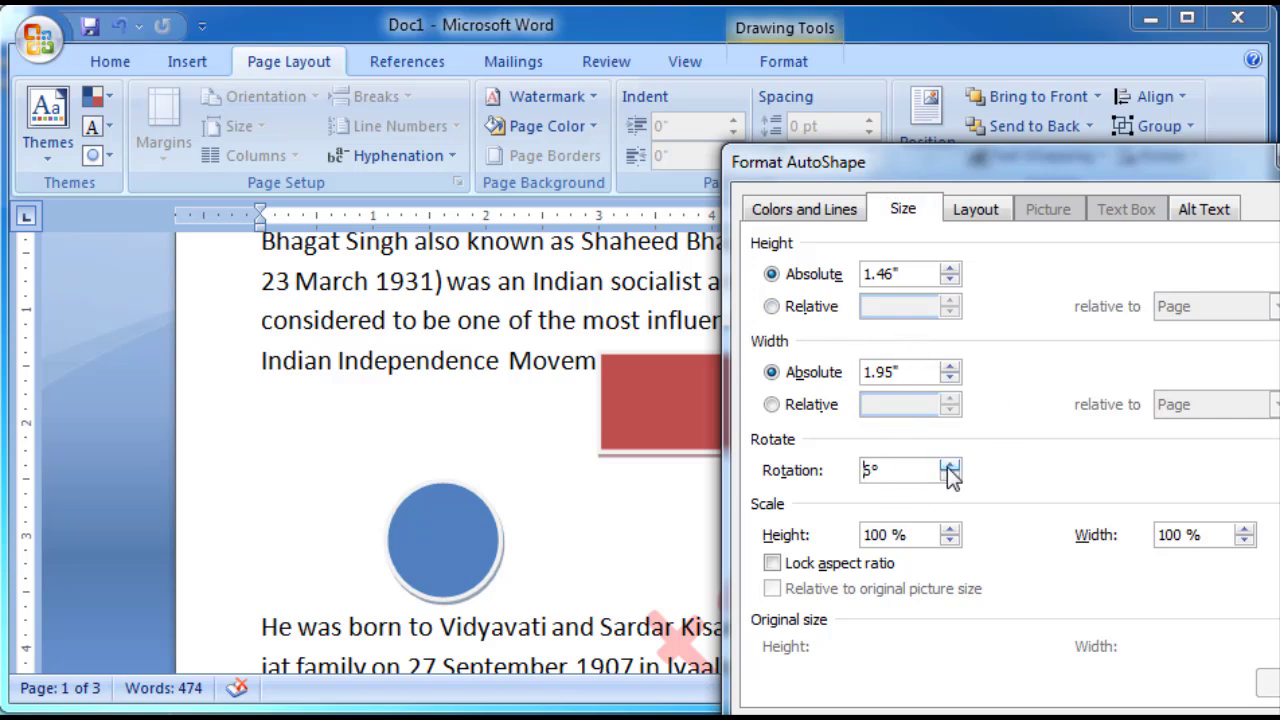
pyautogui.click(949, 465)
pyautogui.click(949, 465)
pyautogui.click(949, 465)
pyautogui.click(949, 465)
pyautogui.click(949, 465)
pyautogui.moveTo(1130, 170); pyautogui.dragTo(418, 66)
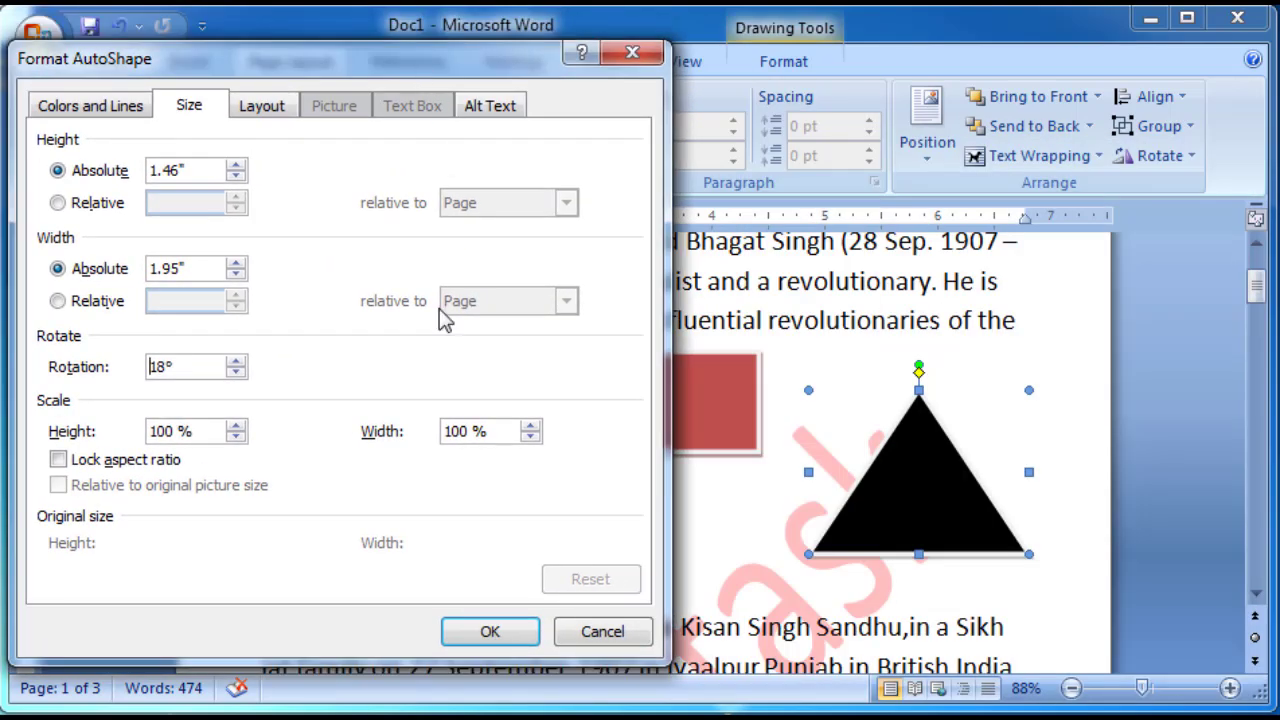
pyautogui.click(493, 629)
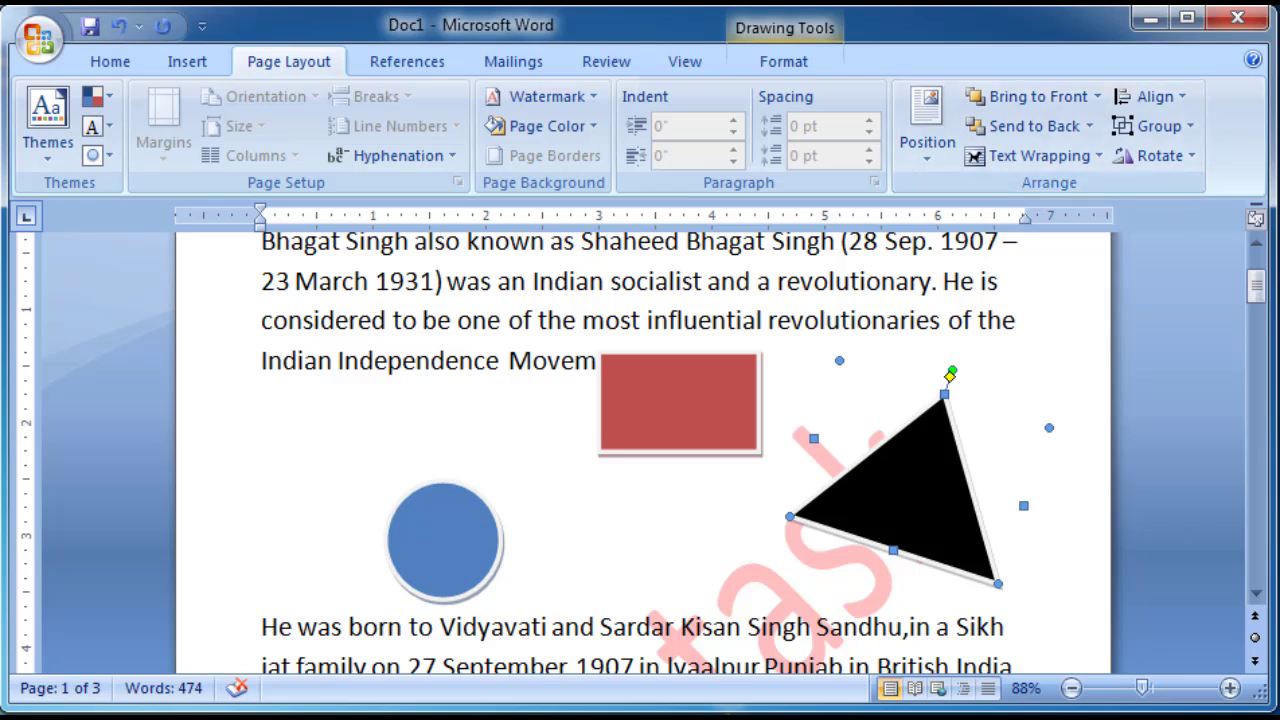
pyautogui.click(816, 460)
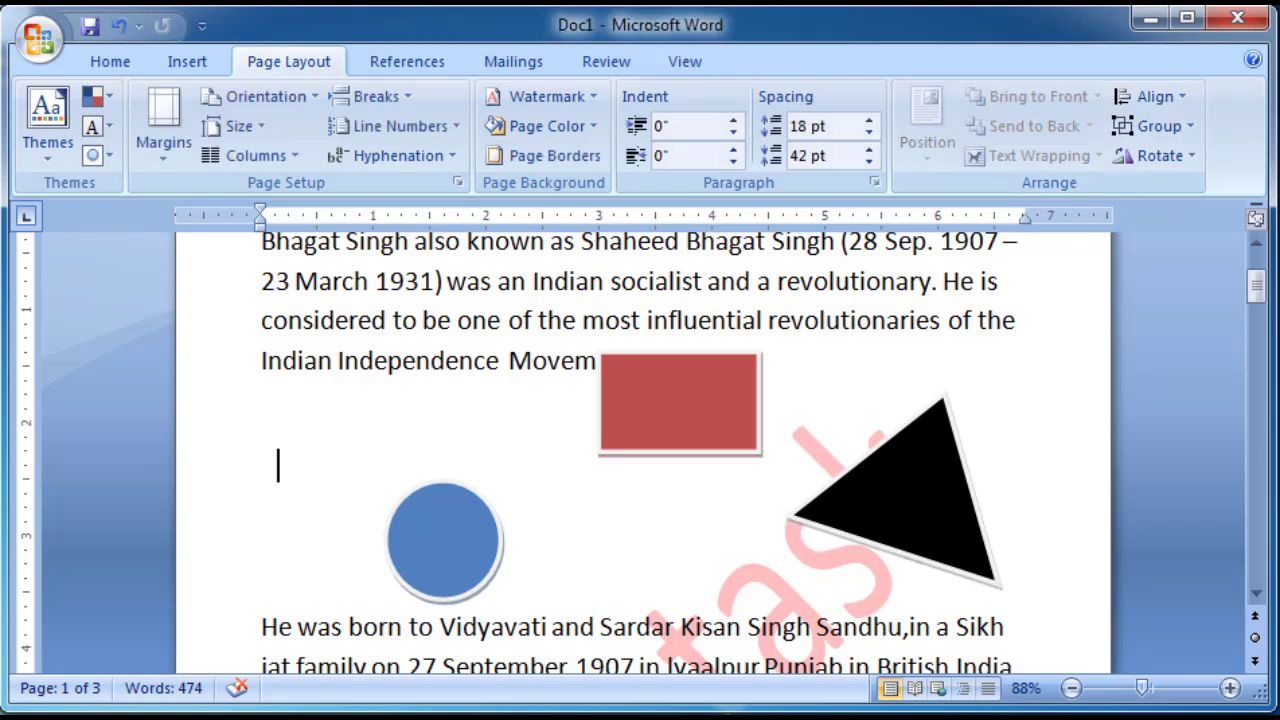
pyautogui.click(724, 412)
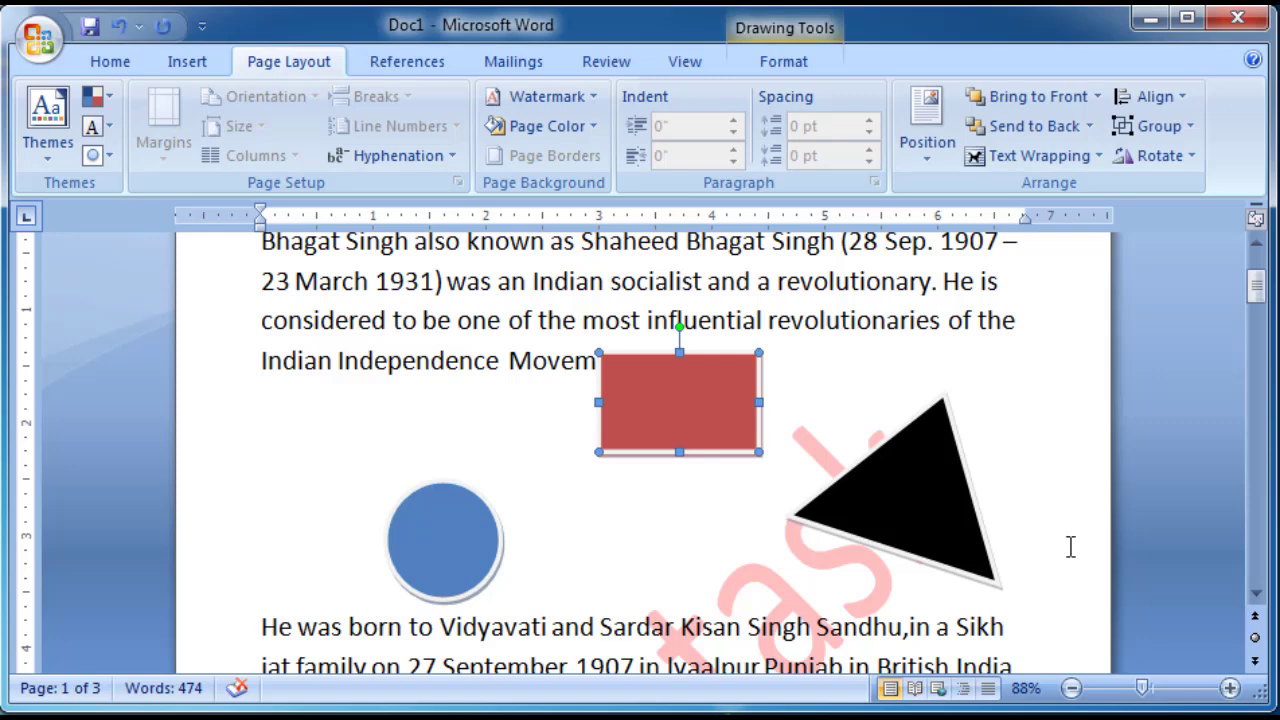